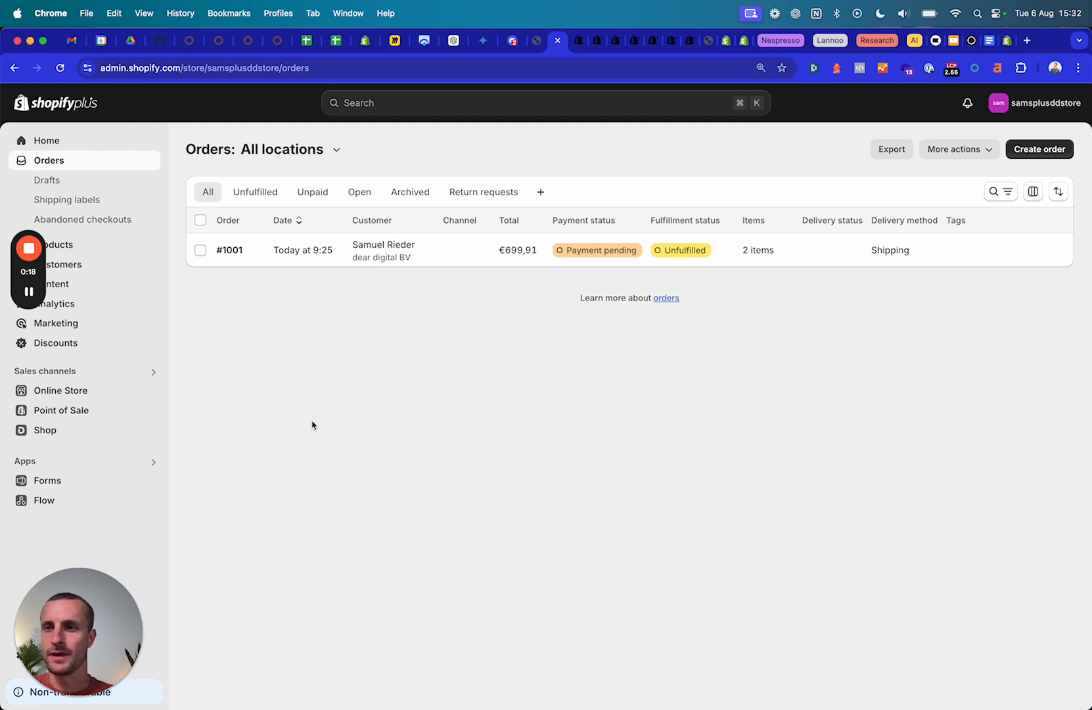
Browse Products, Catalogs and Customers, ending on the Companies list of three approved companies.
left_click_drag(28, 208, 1046, 290)
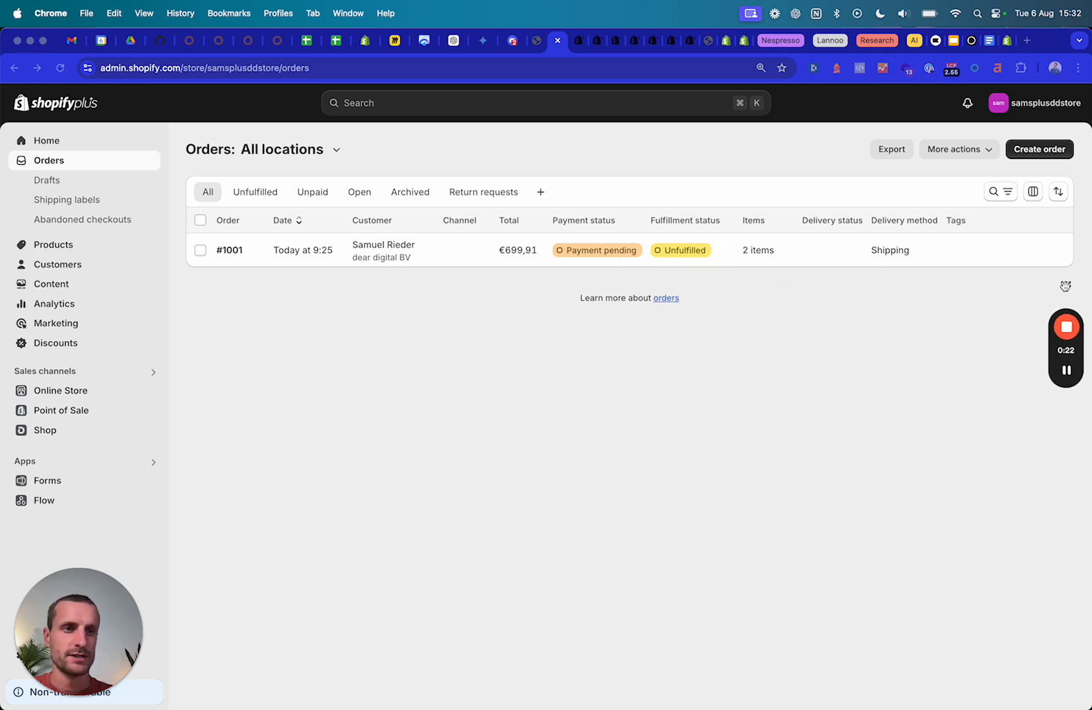
left_click_drag(97, 574, 1029, 561)
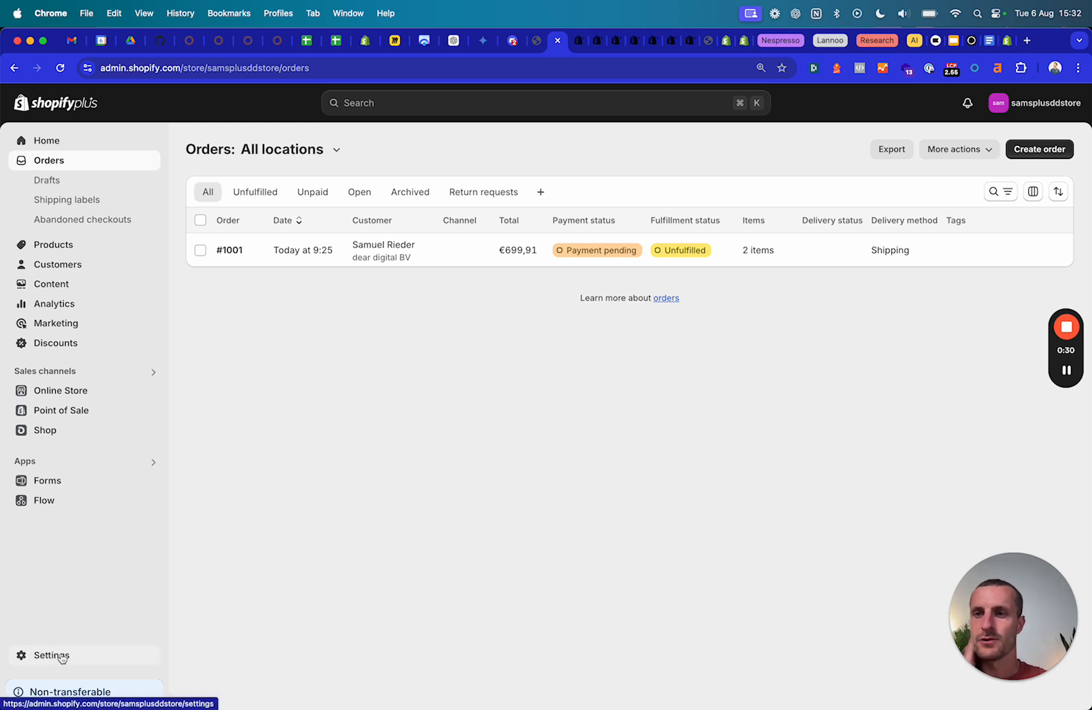
left_click(54, 244)
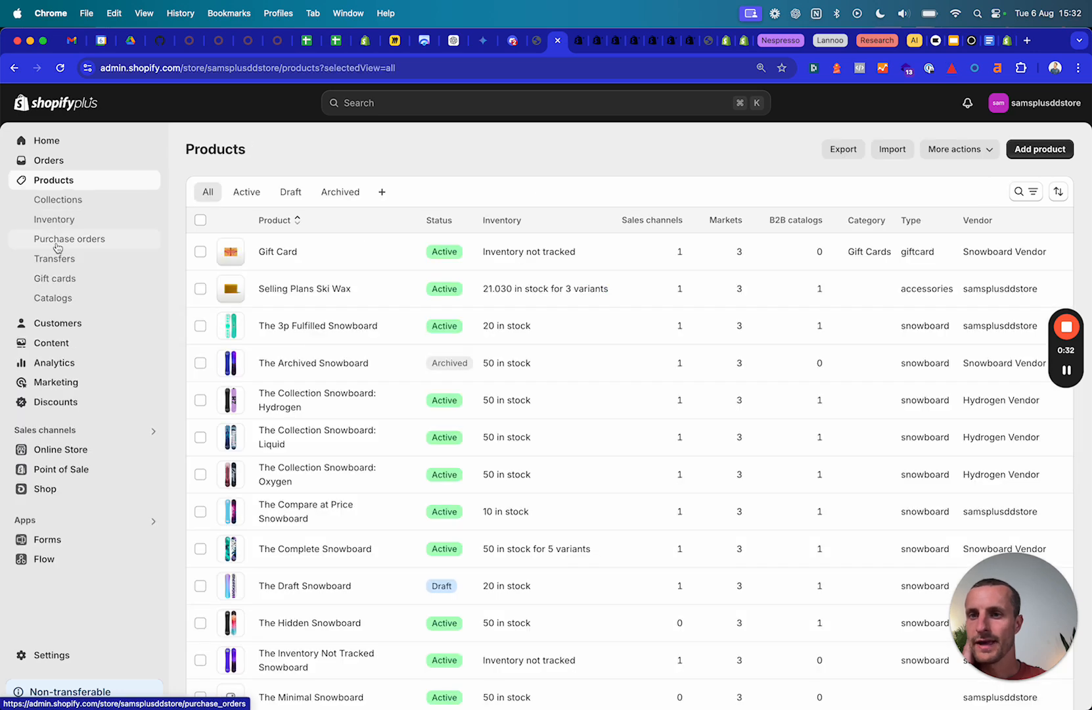
left_click(54, 297)
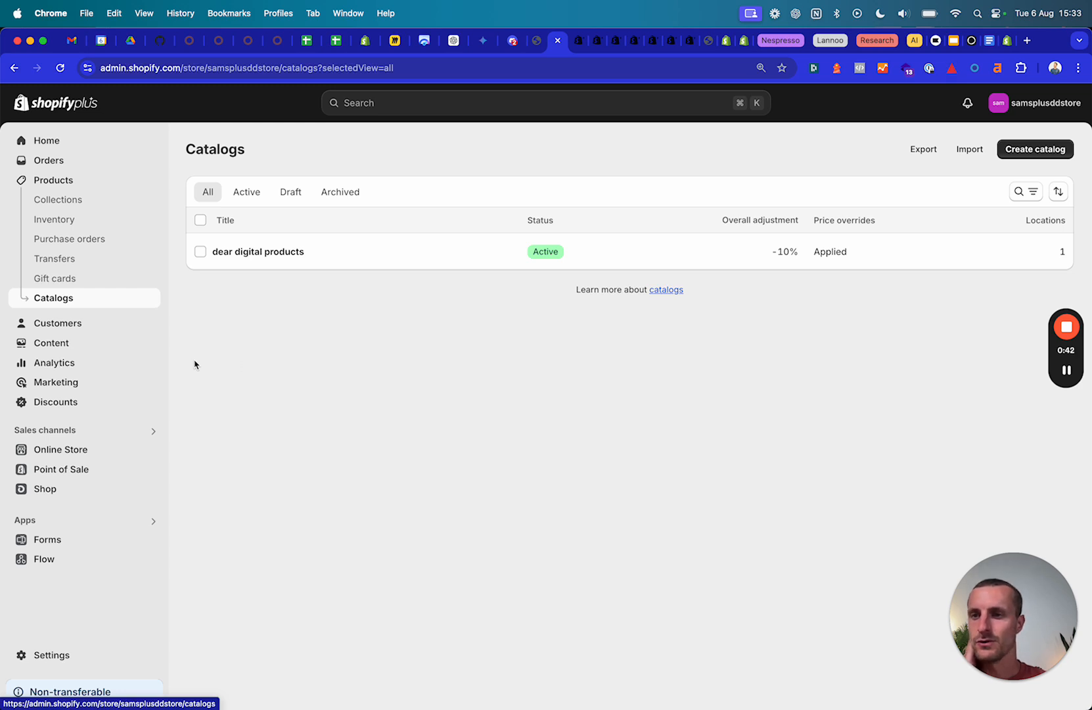
left_click(63, 328)
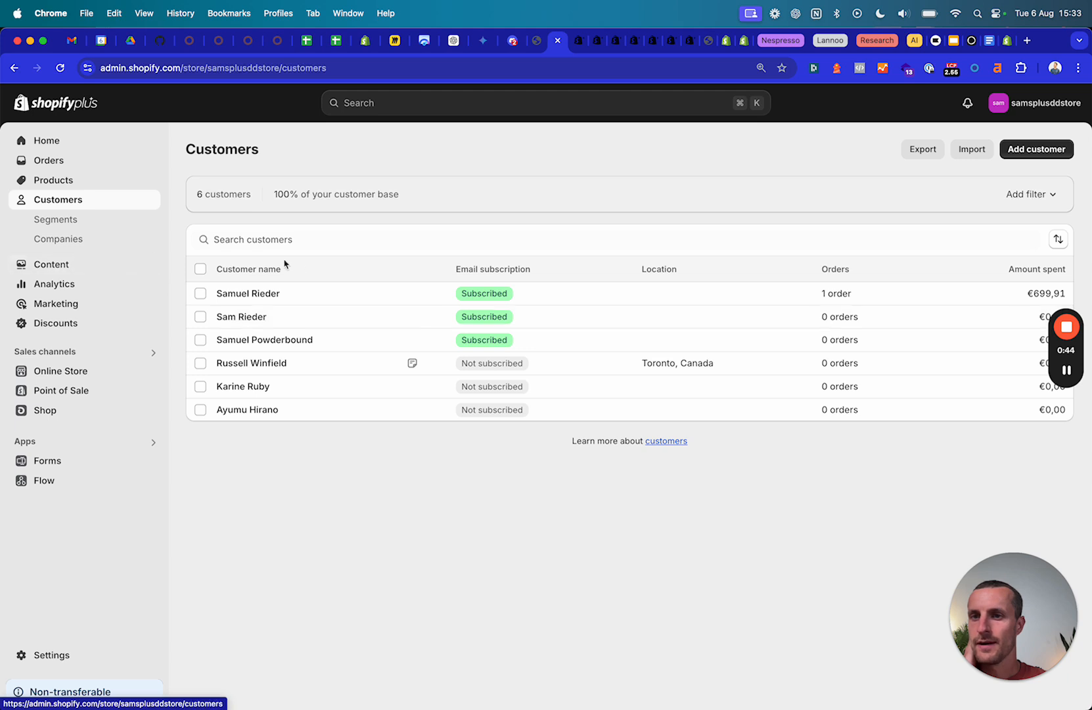
left_click(50, 238)
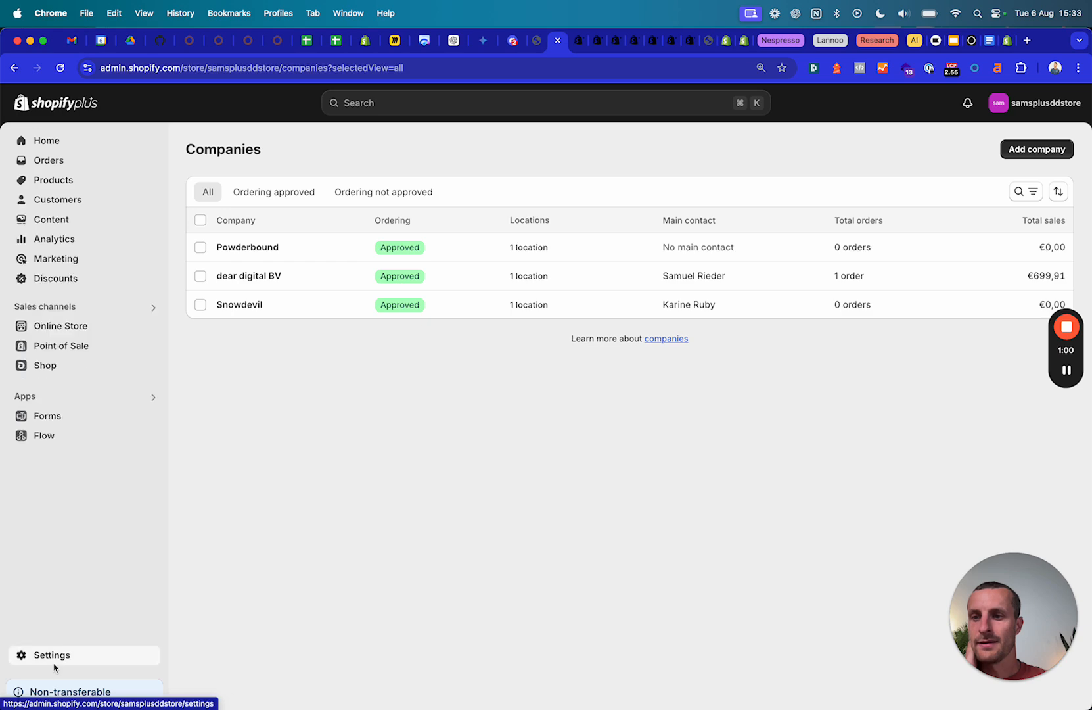
Review the Customer accounts settings, then open the Users list showing two active users.
left_click(21, 657)
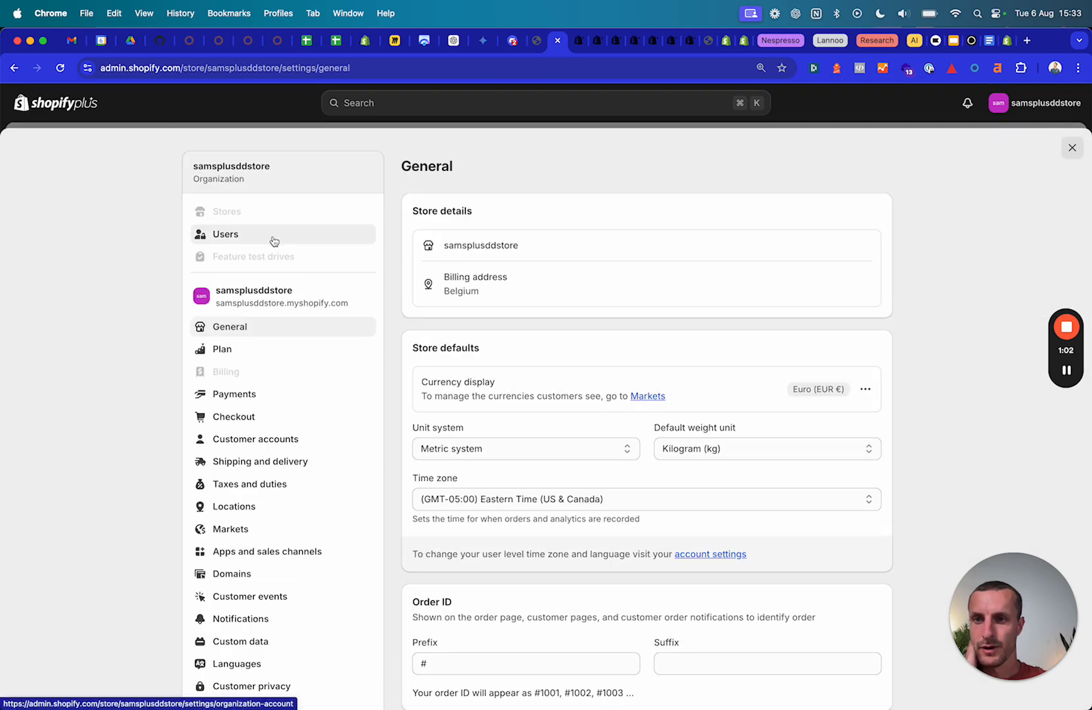
scroll(296, 416, "down", 1)
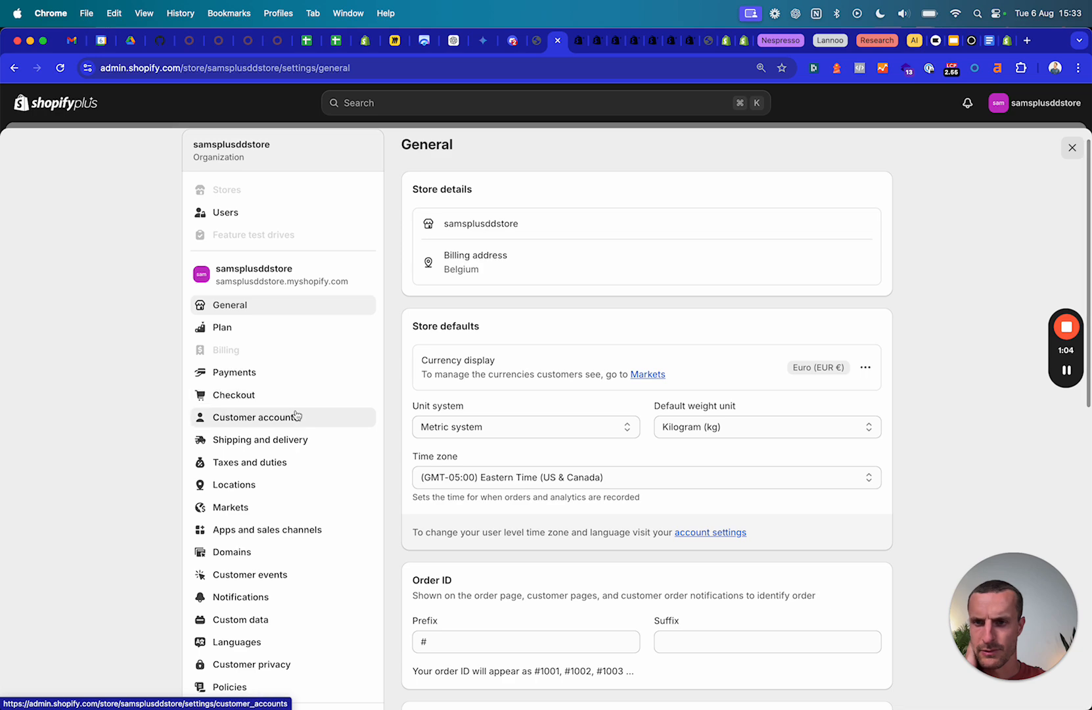
left_click(264, 418)
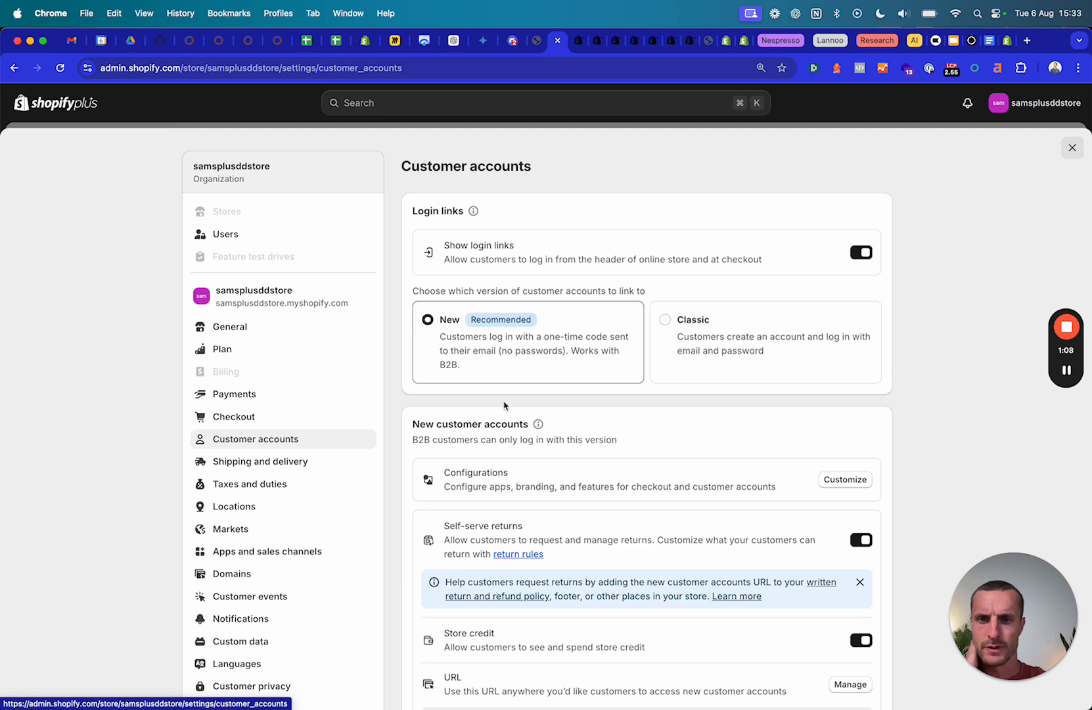
scroll(306, 473, "down", 2)
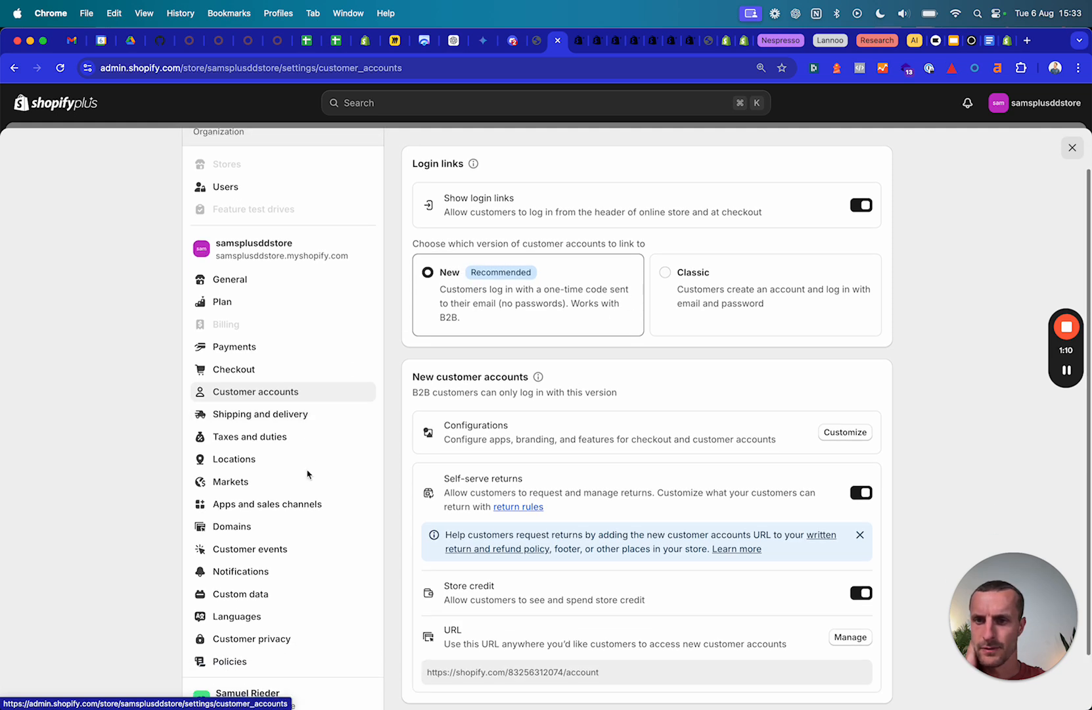
scroll(303, 451, "down", 2)
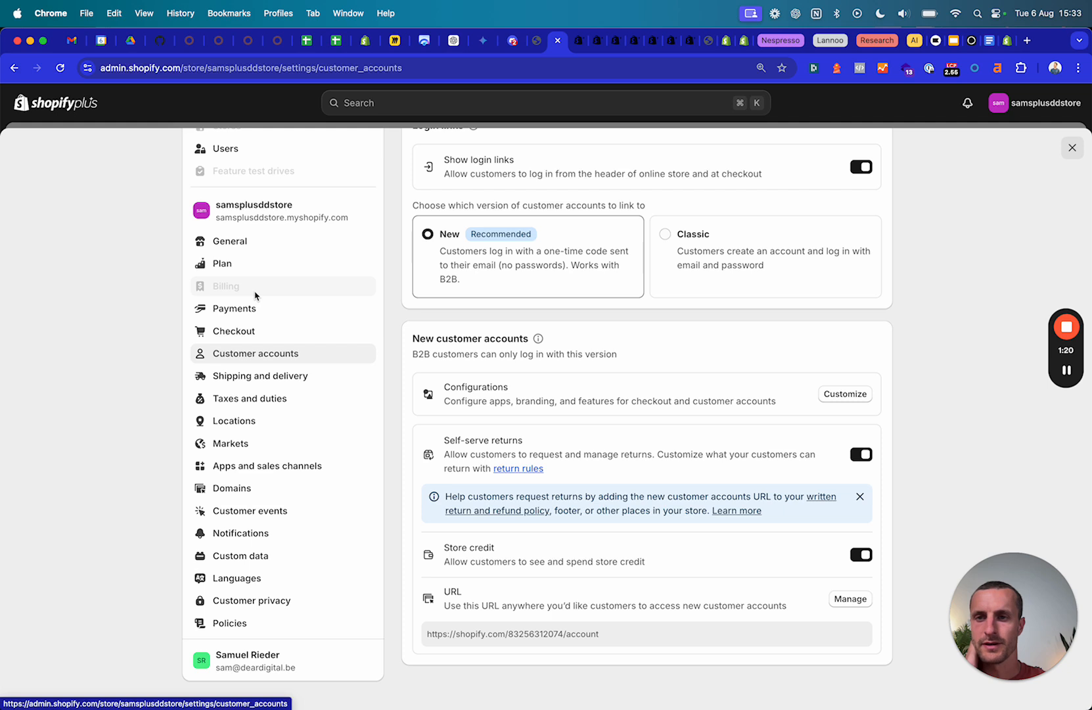
scroll(255, 295, "up", 3)
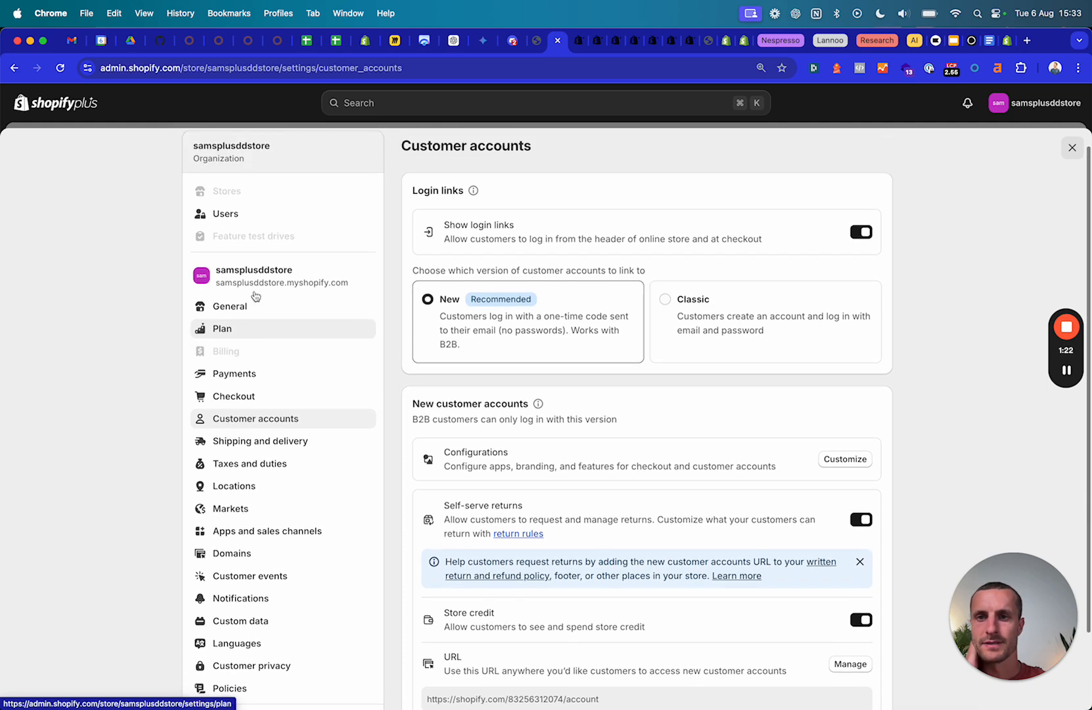
left_click(234, 216)
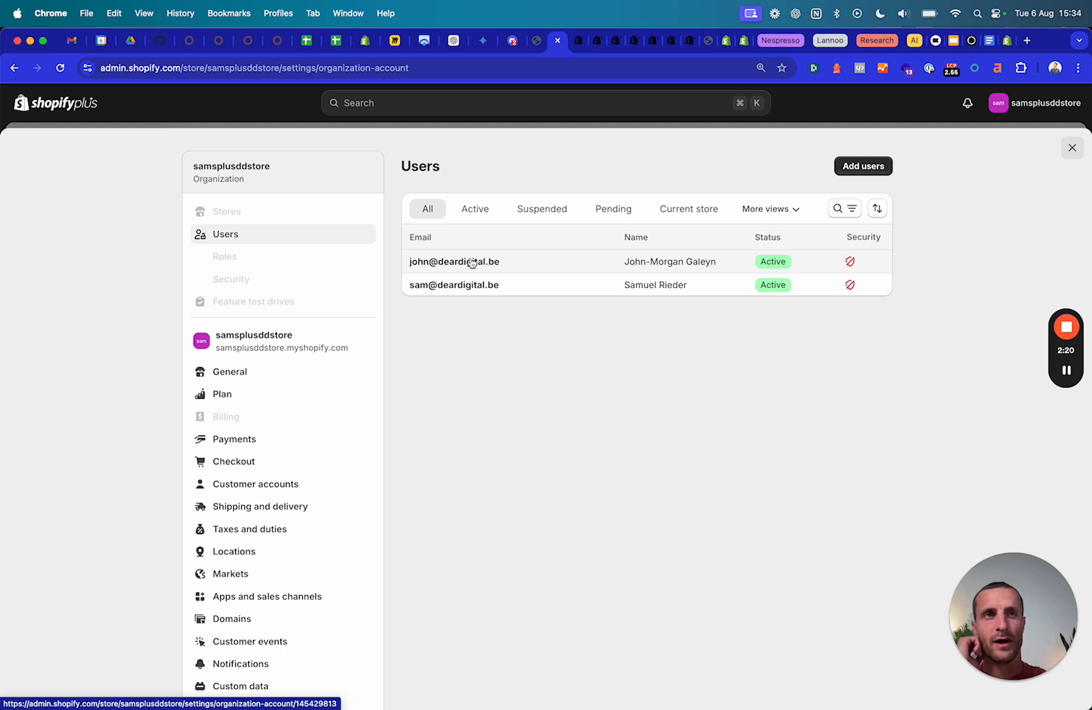
Open the second staff user's details with all store permissions and no two-step requirement.
left_click(472, 262)
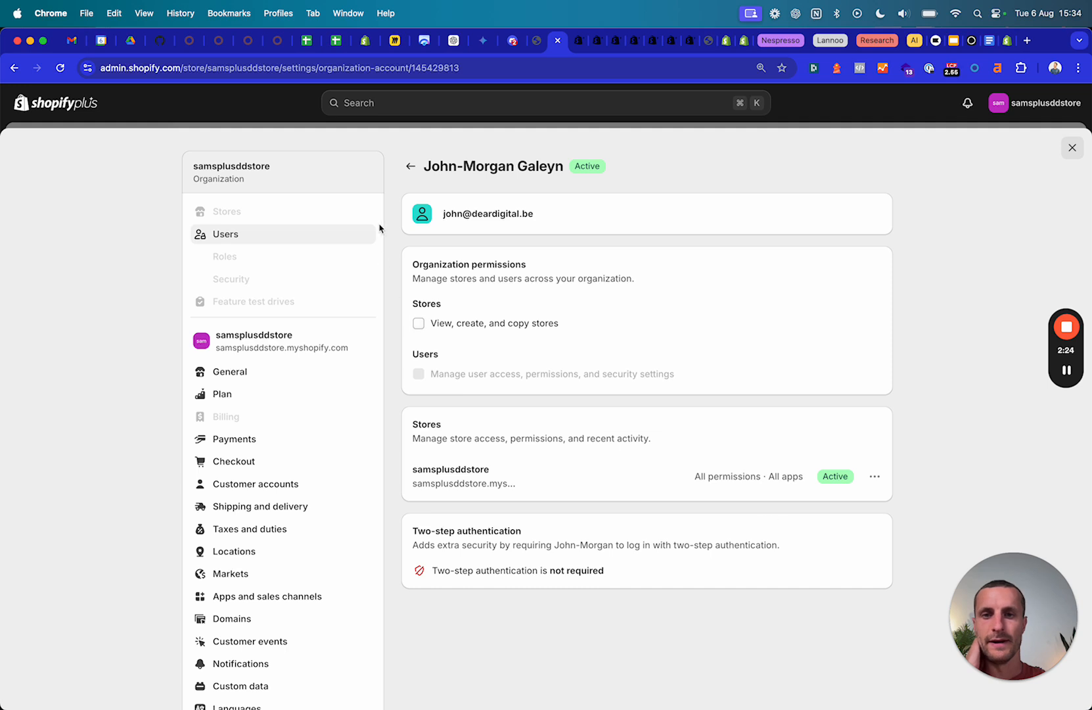
Edit the store permissions, unticking edit staff permissions and manage collaborator requests under Users.
left_click(875, 478)
left_click(820, 506)
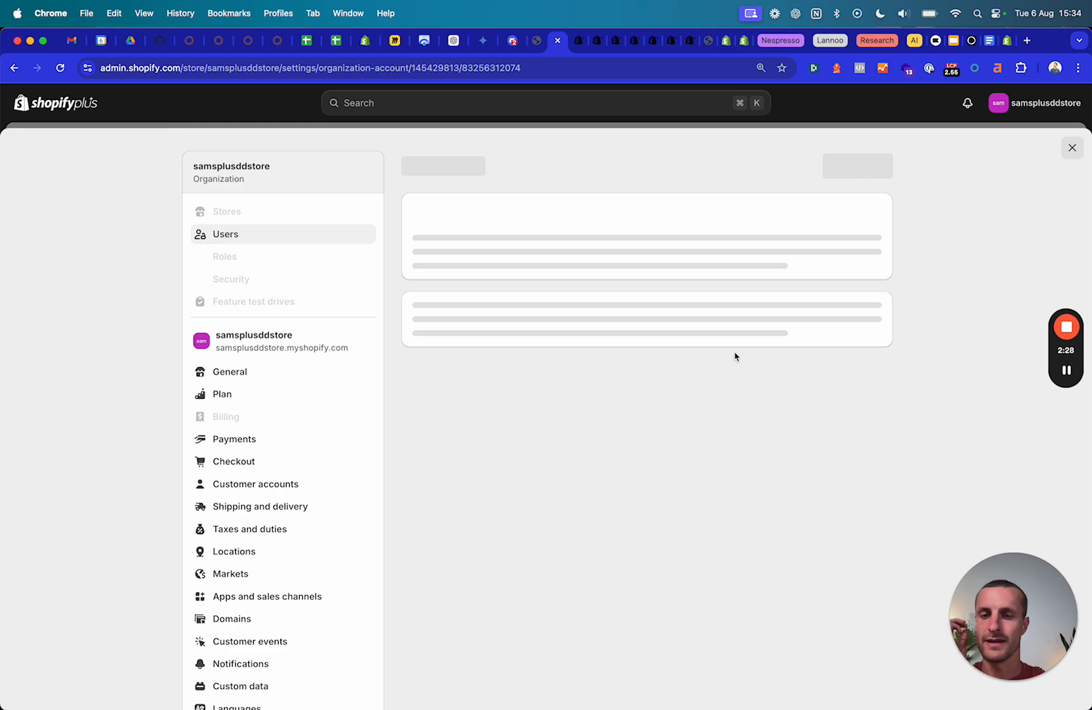
scroll(621, 456, "down", 5)
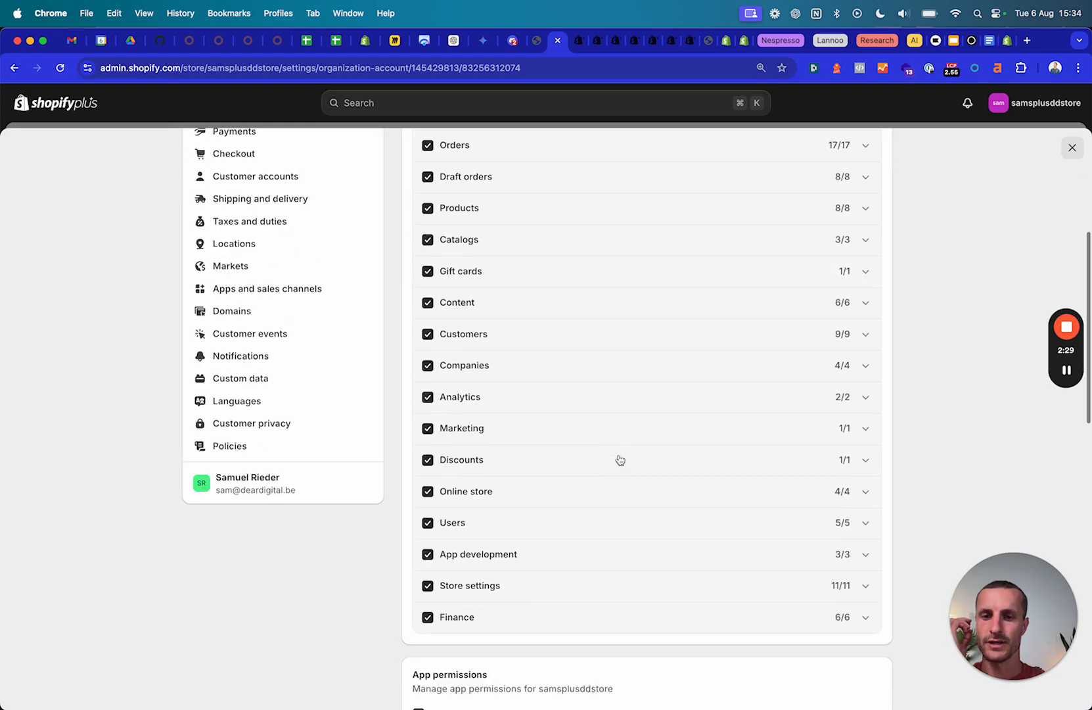
left_click(465, 530)
scroll(466, 531, "down", 3)
left_click(446, 442)
left_click(446, 555)
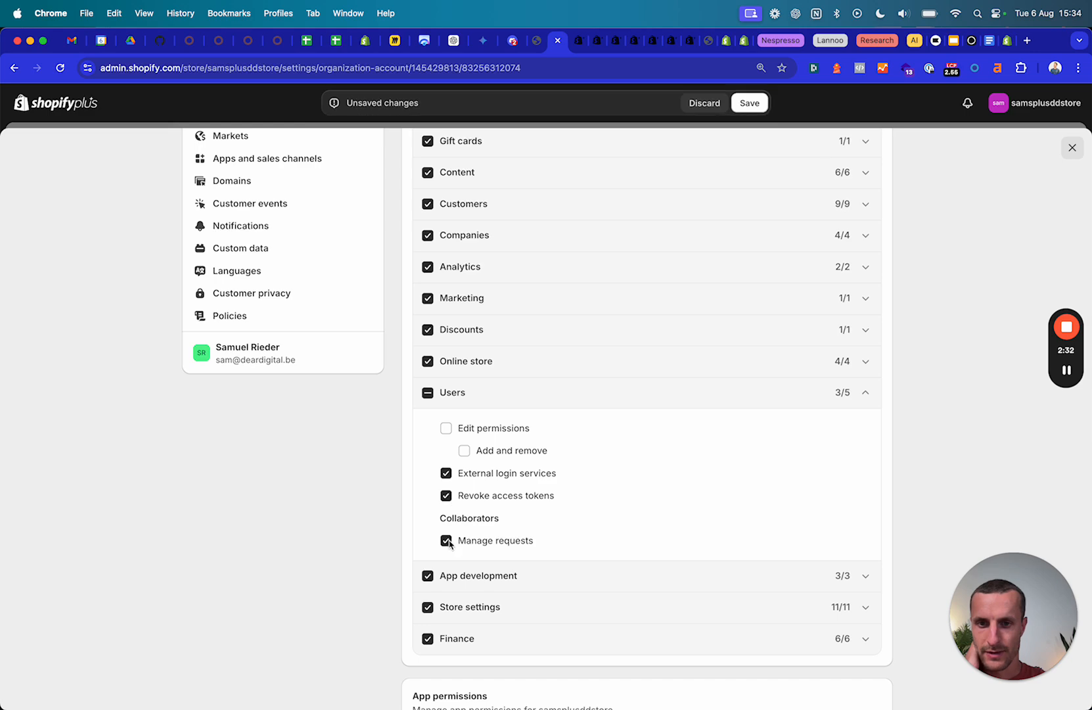
scroll(499, 438, "up", 5)
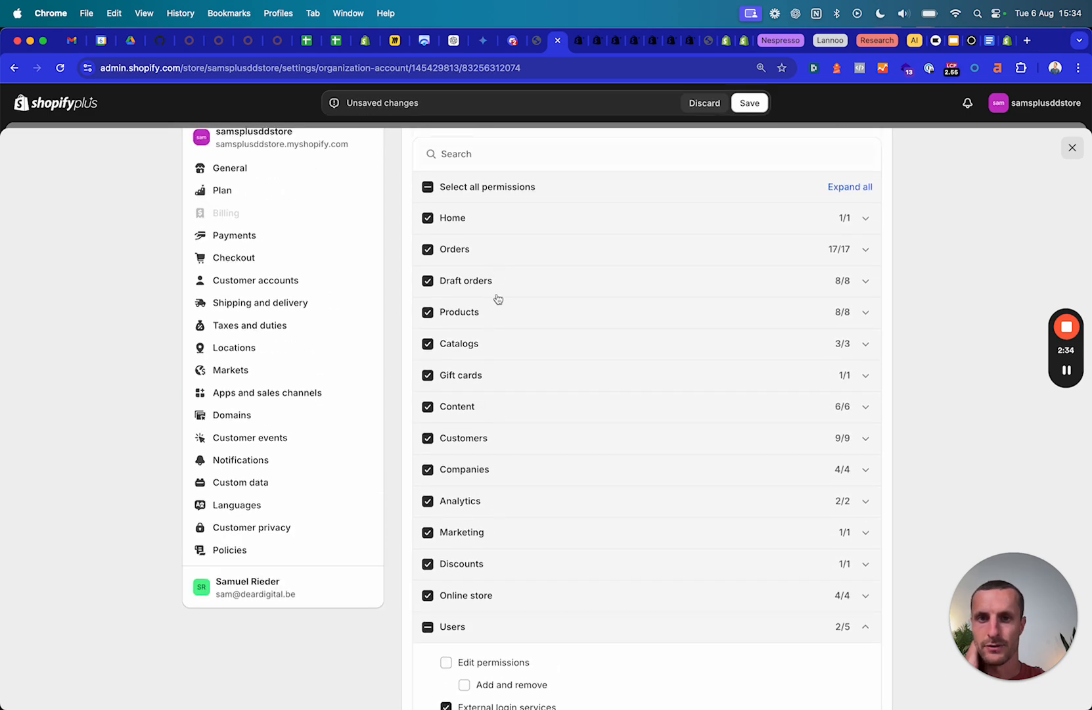
Check the Companies permissions, discard the unsaved changes and close Settings back to Companies.
left_click(483, 478)
scroll(480, 492, "down", 3)
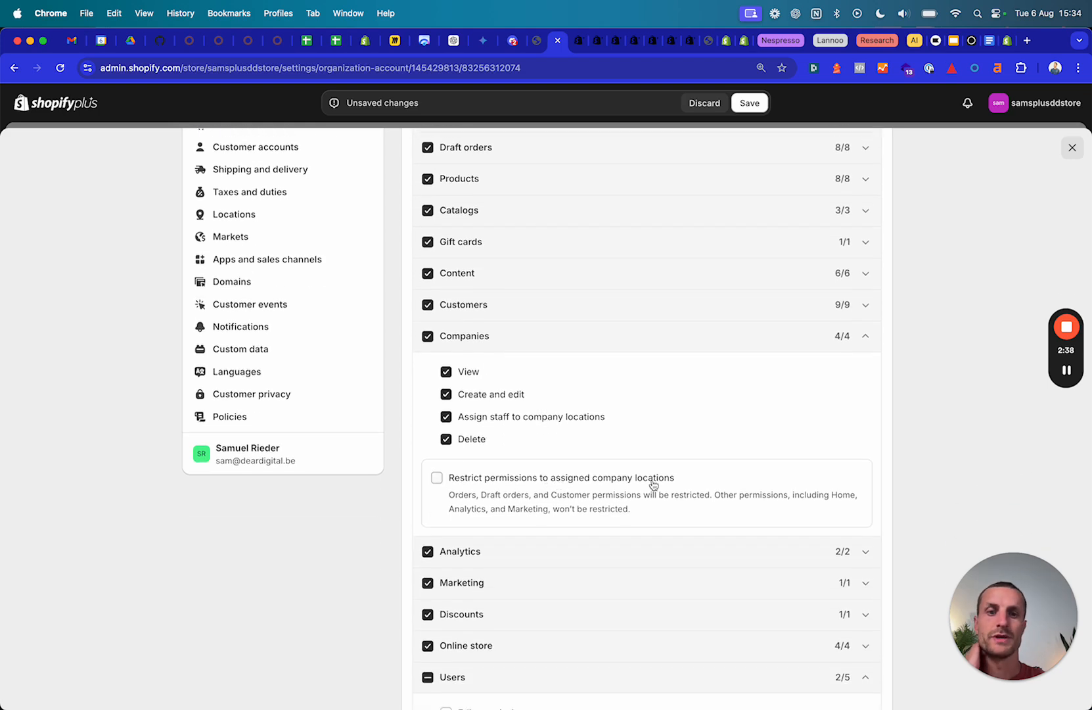
scroll(654, 484, "up", 8)
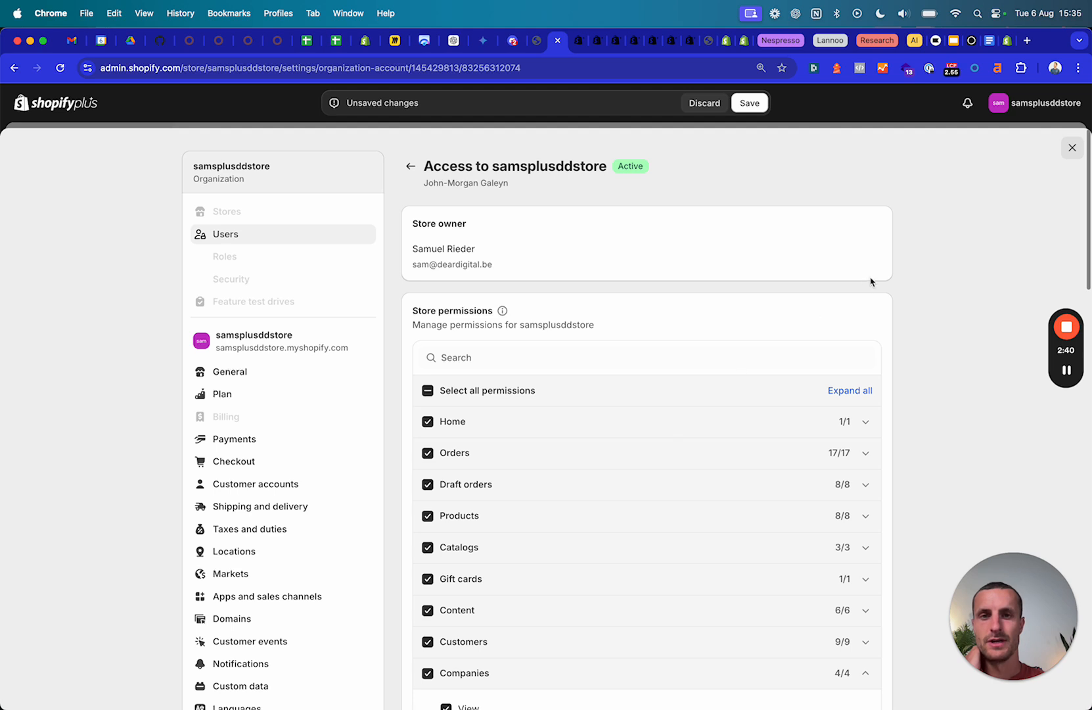
left_click(410, 169)
left_click(706, 104)
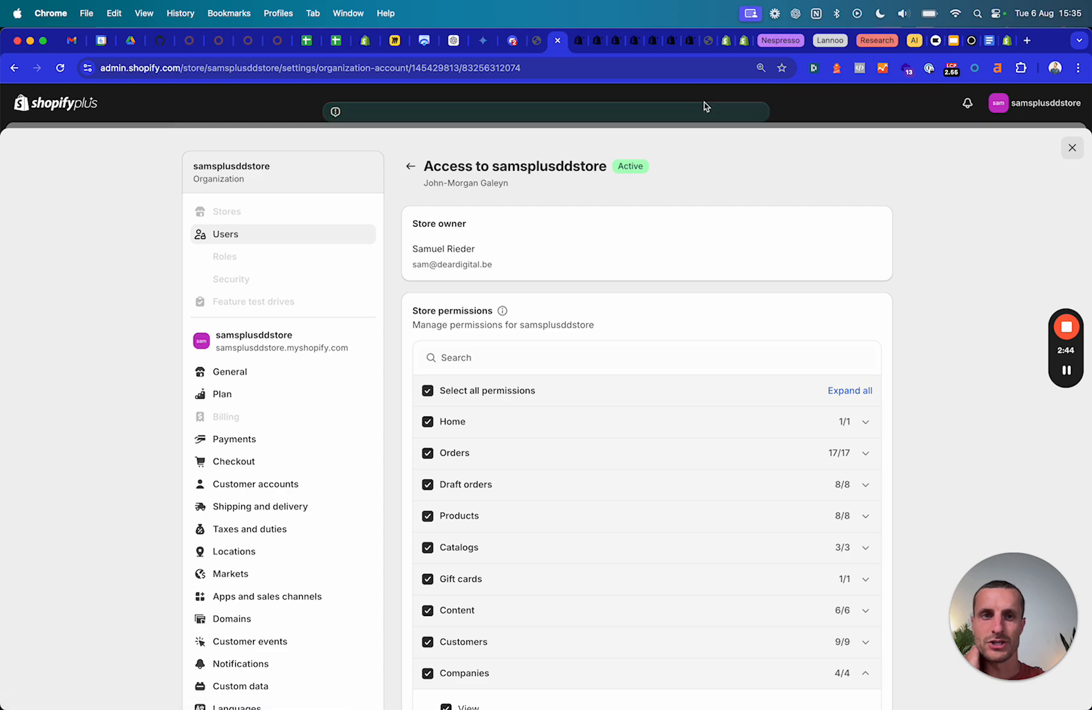
left_click(1071, 147)
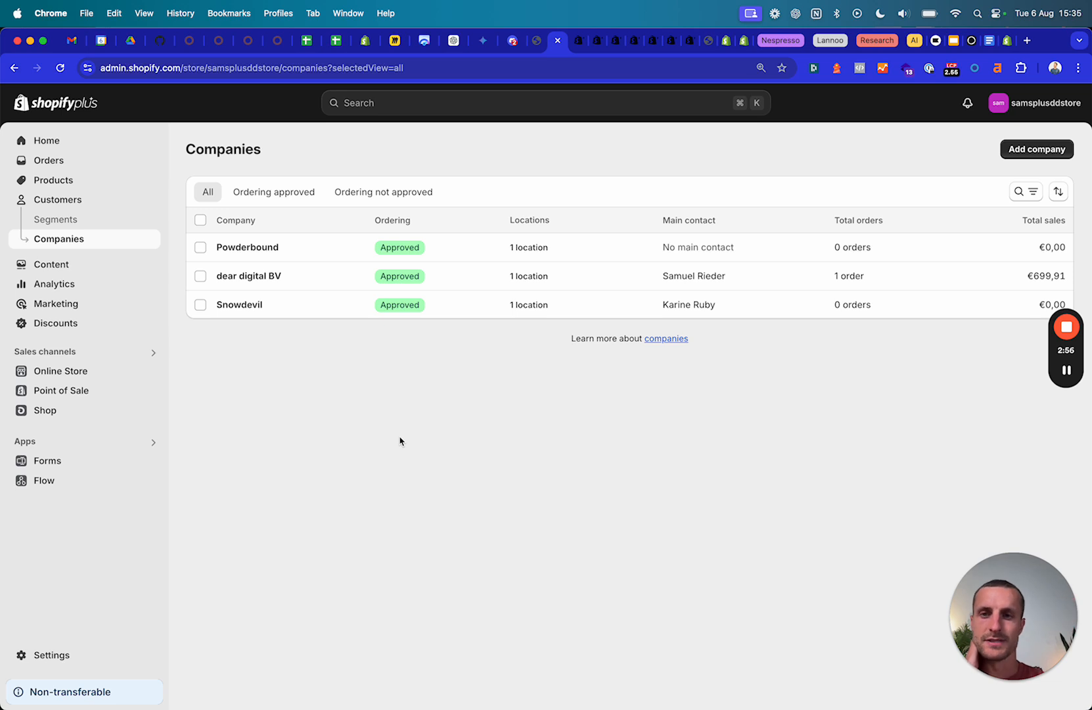
Assign the store owner as staff for all Powderbound locations and save.
left_click(257, 284)
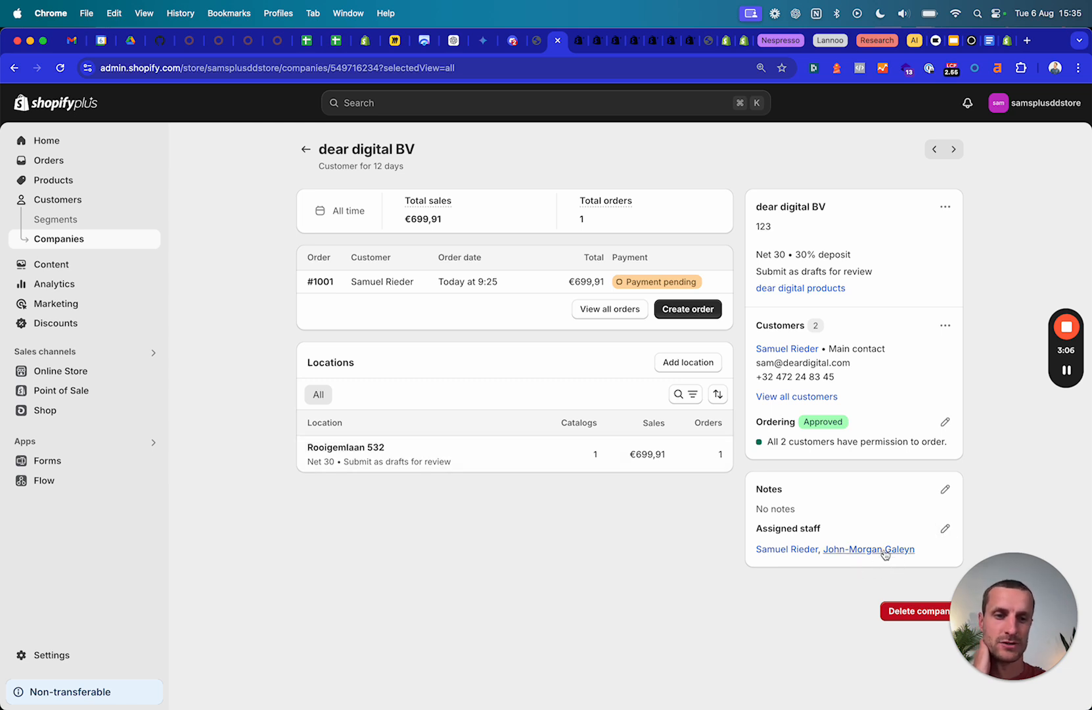
left_click(306, 149)
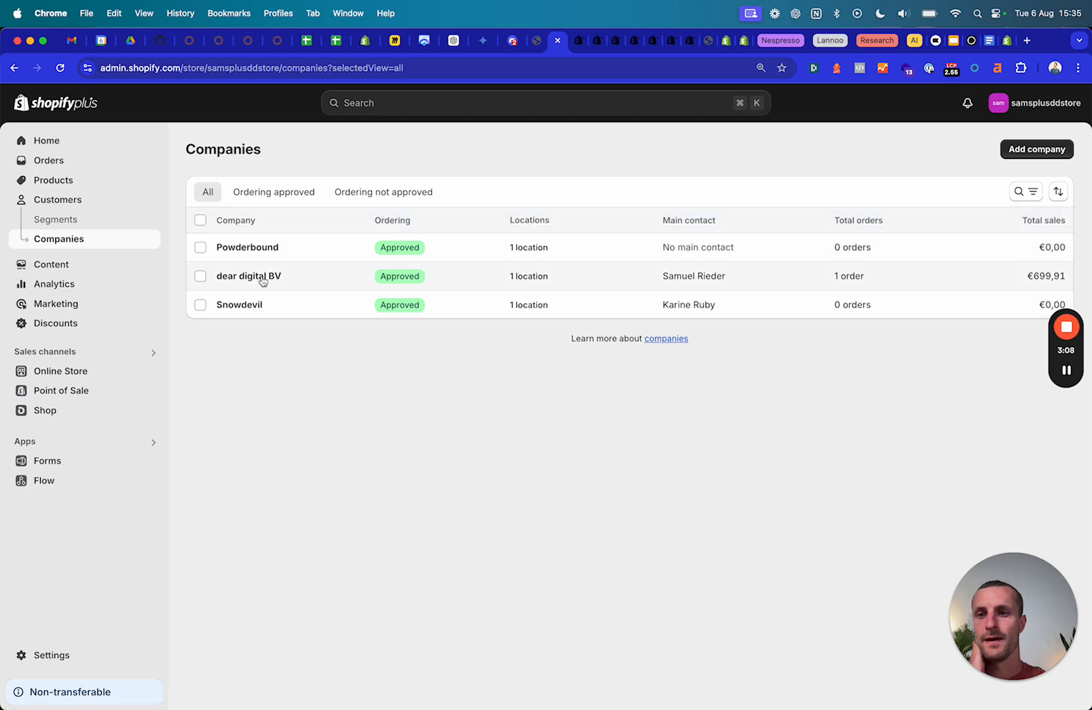
left_click(256, 248)
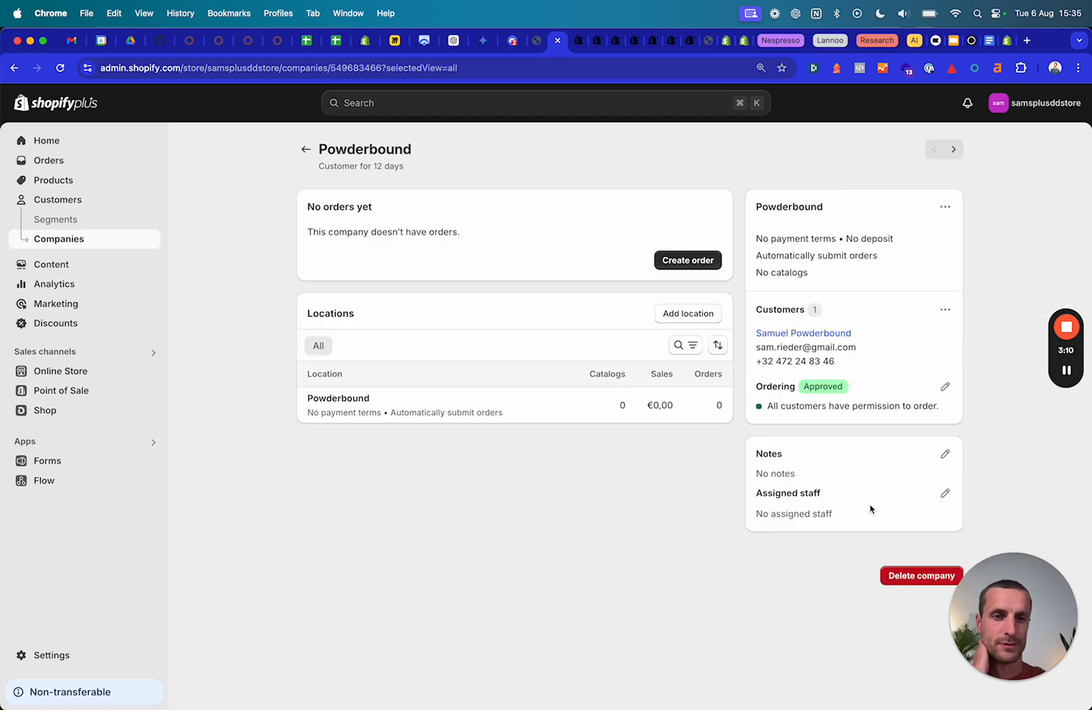
left_click(945, 493)
left_click(348, 439)
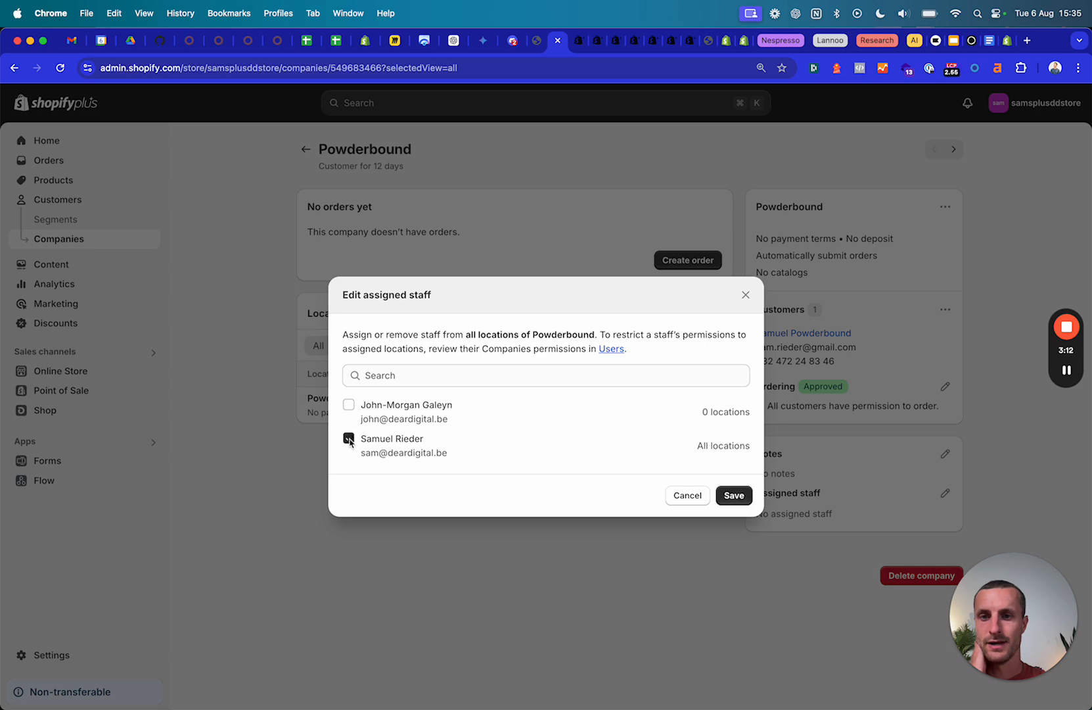
left_click(735, 496)
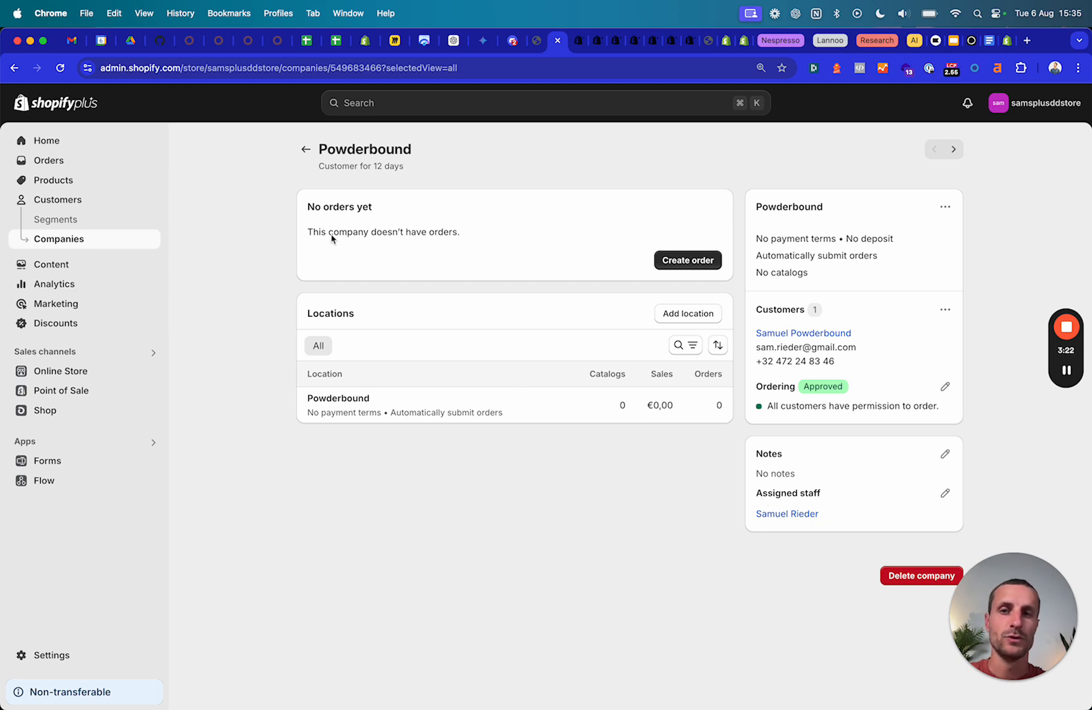
Reopen Powderbound to confirm the staff assignment, then return to the Companies list.
left_click(306, 149)
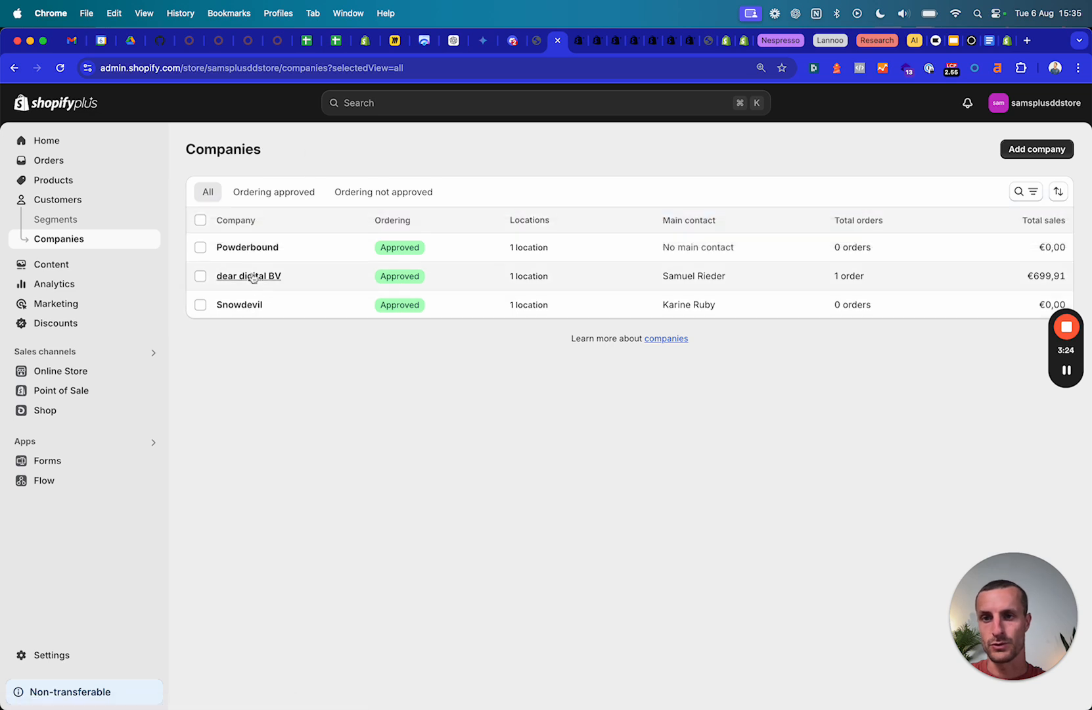
left_click(268, 248)
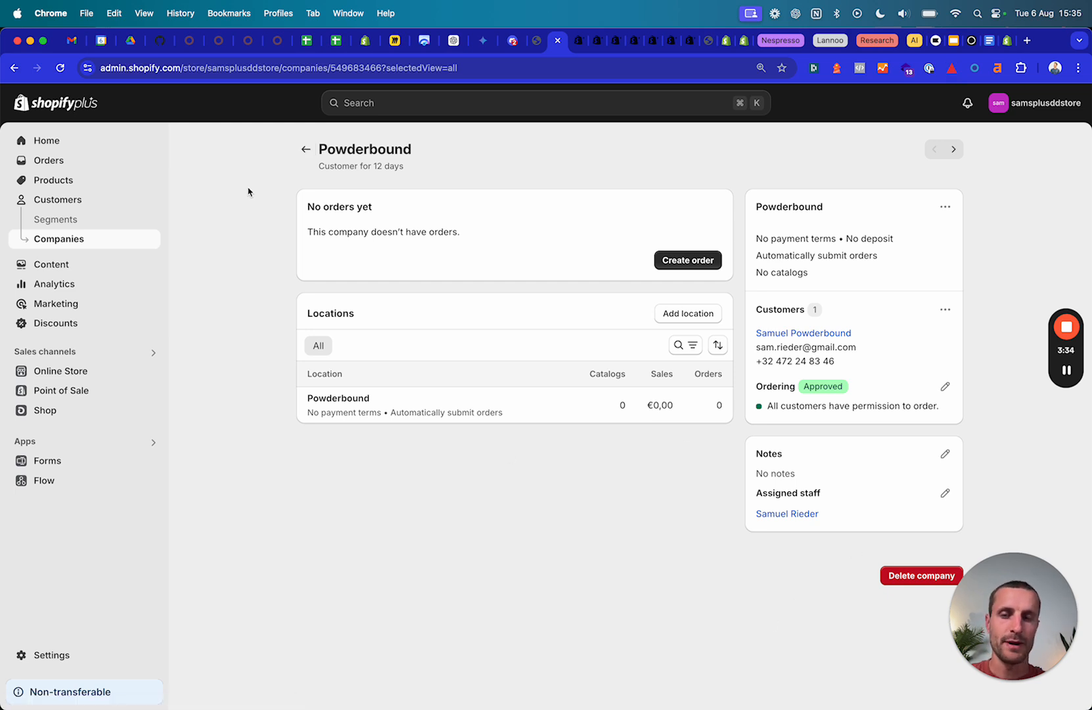
left_click(306, 150)
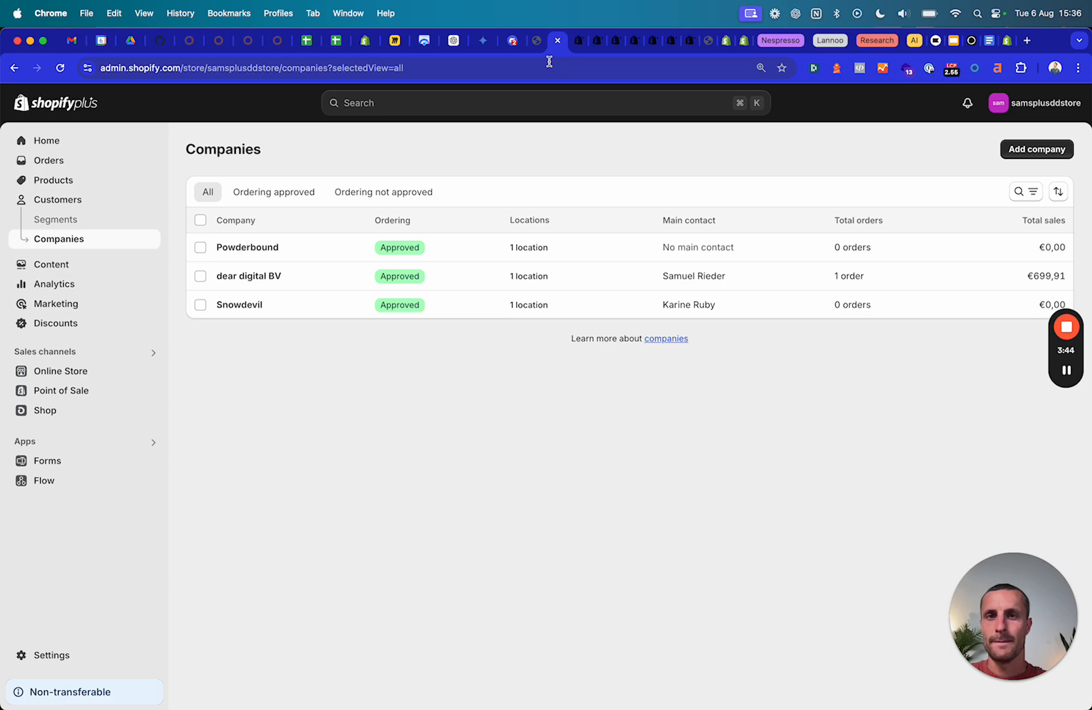
Log out of the customer account on the storefront and dismiss the preview bar.
left_click(707, 42)
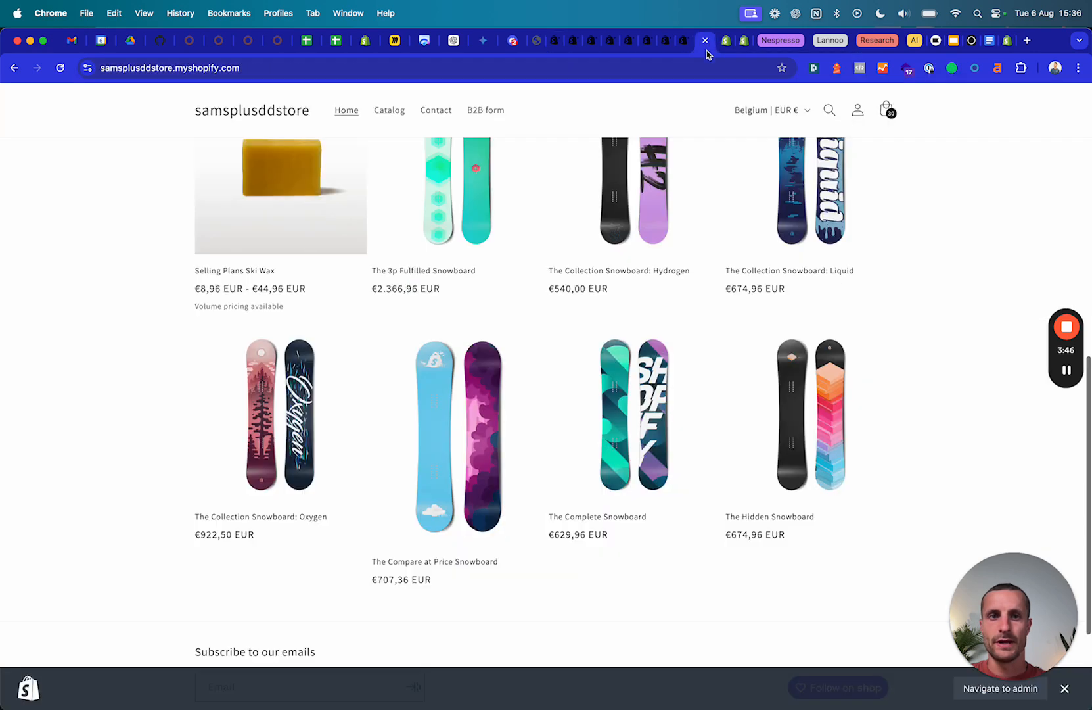
left_click(857, 110)
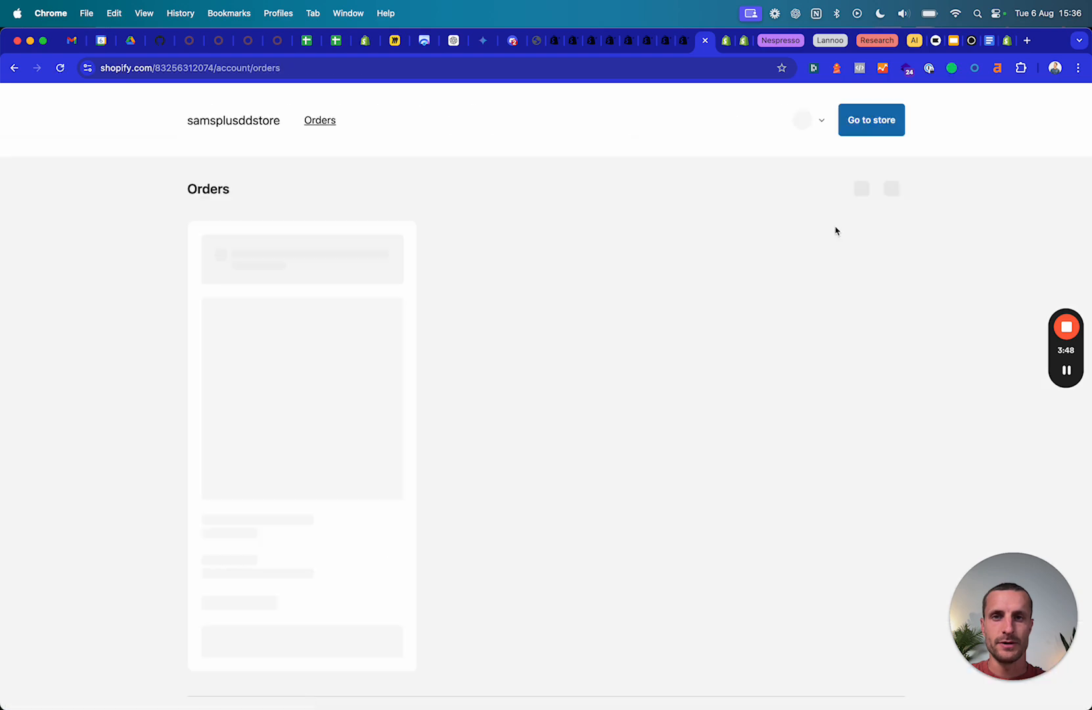
left_click(818, 121)
left_click(829, 282)
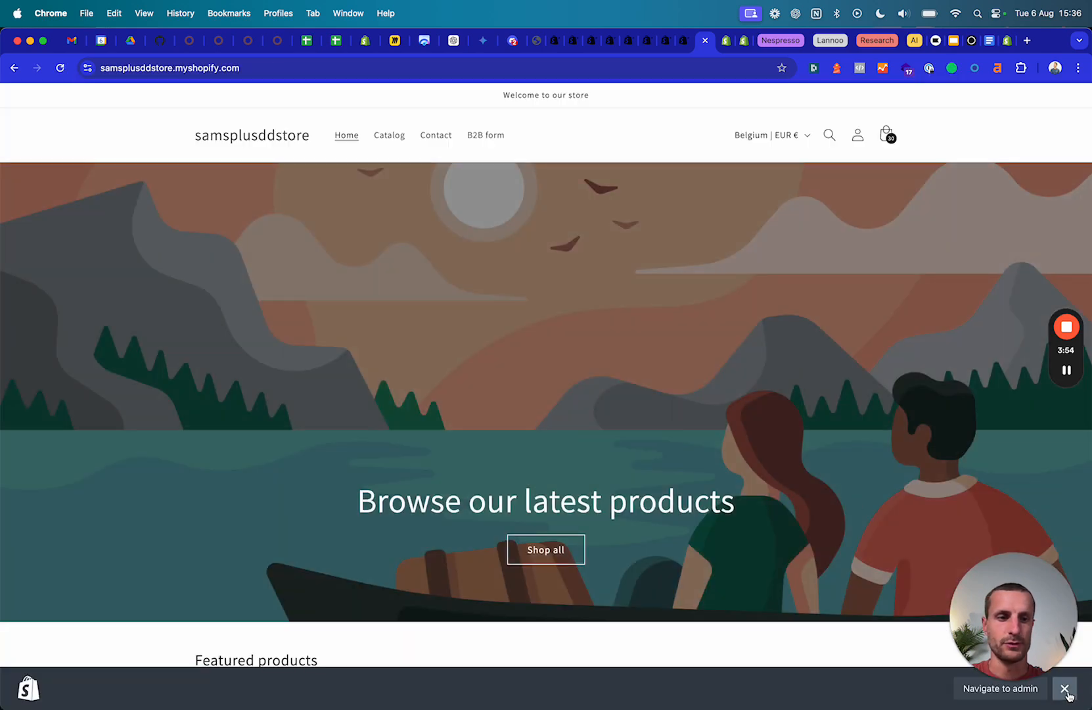
left_click(1064, 688)
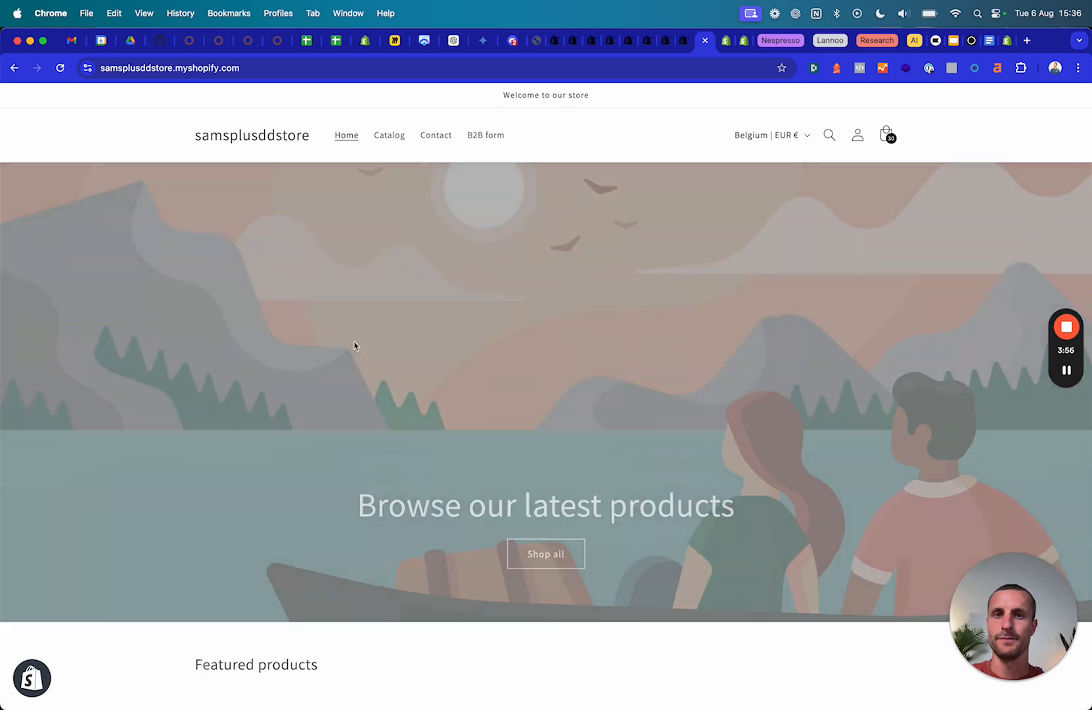
Remove the Ski Wax from the cart, then return to the admin Companies list.
scroll(424, 497, "down", 1)
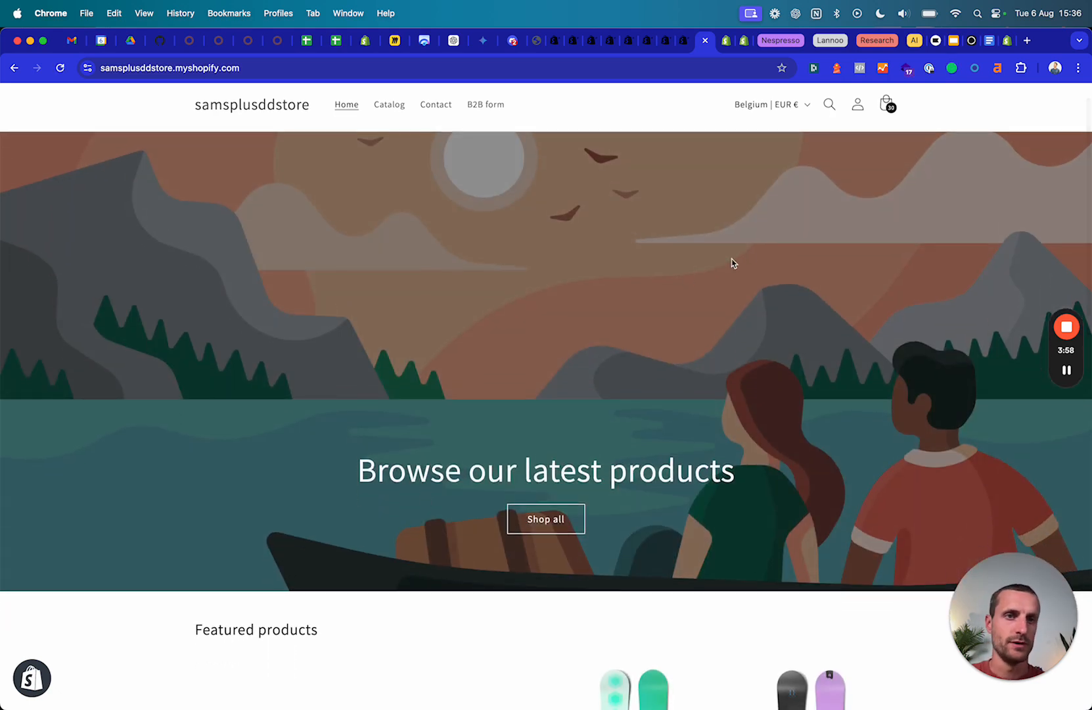
left_click(884, 115)
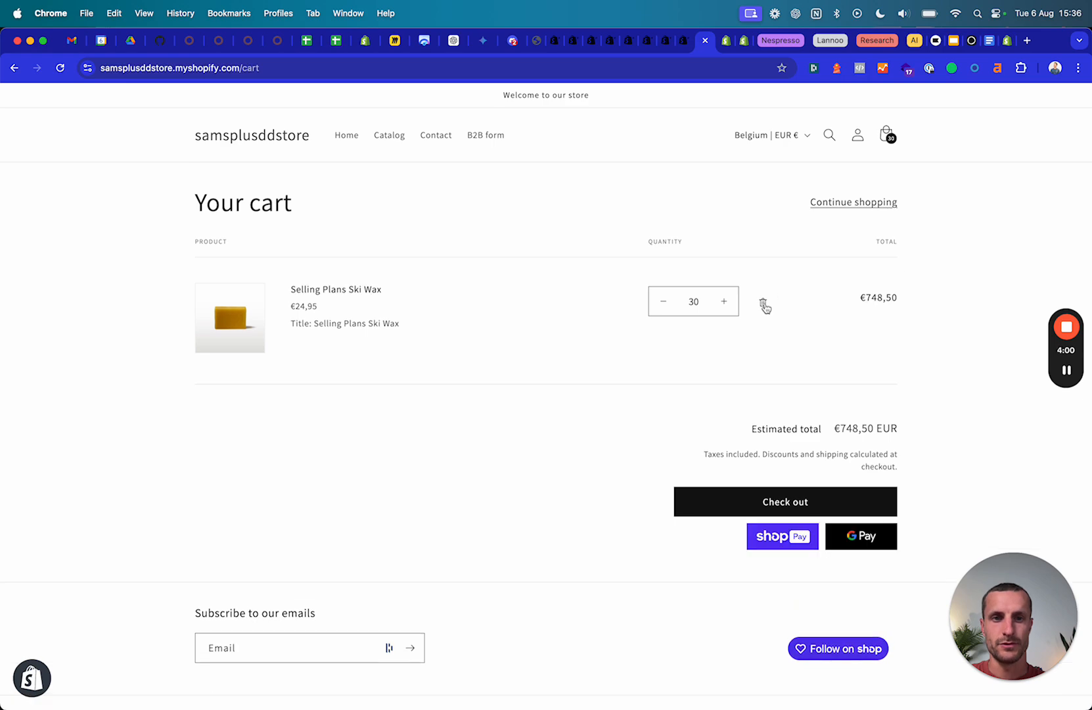
left_click(763, 302)
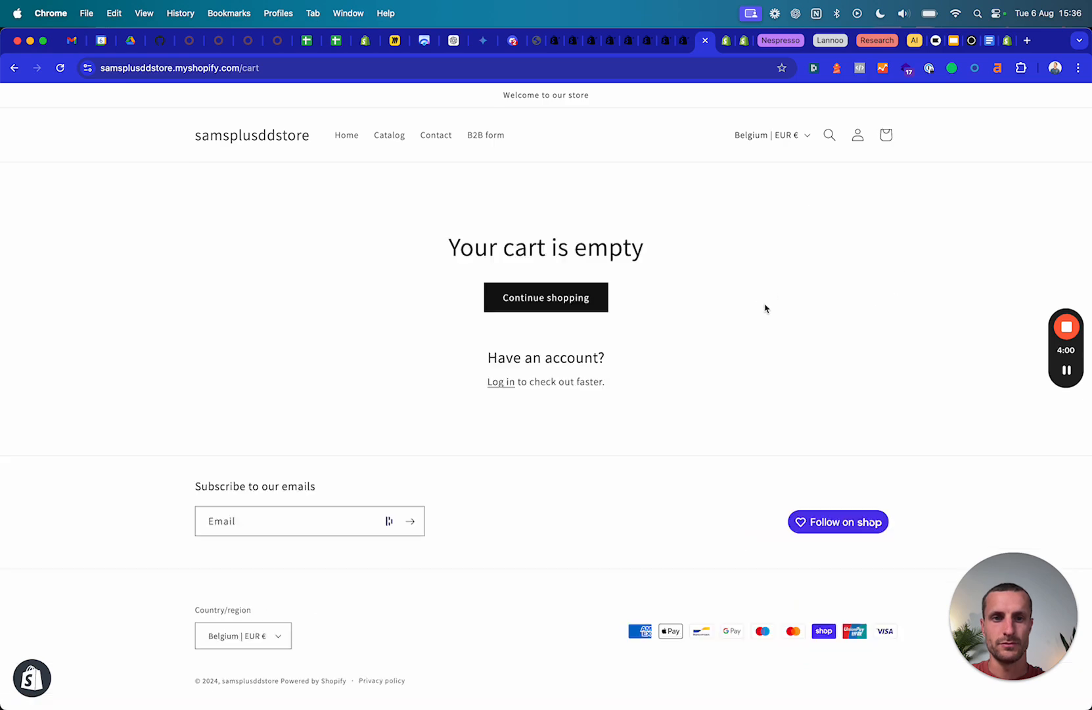
left_click(261, 138)
scroll(344, 441, "down", 10)
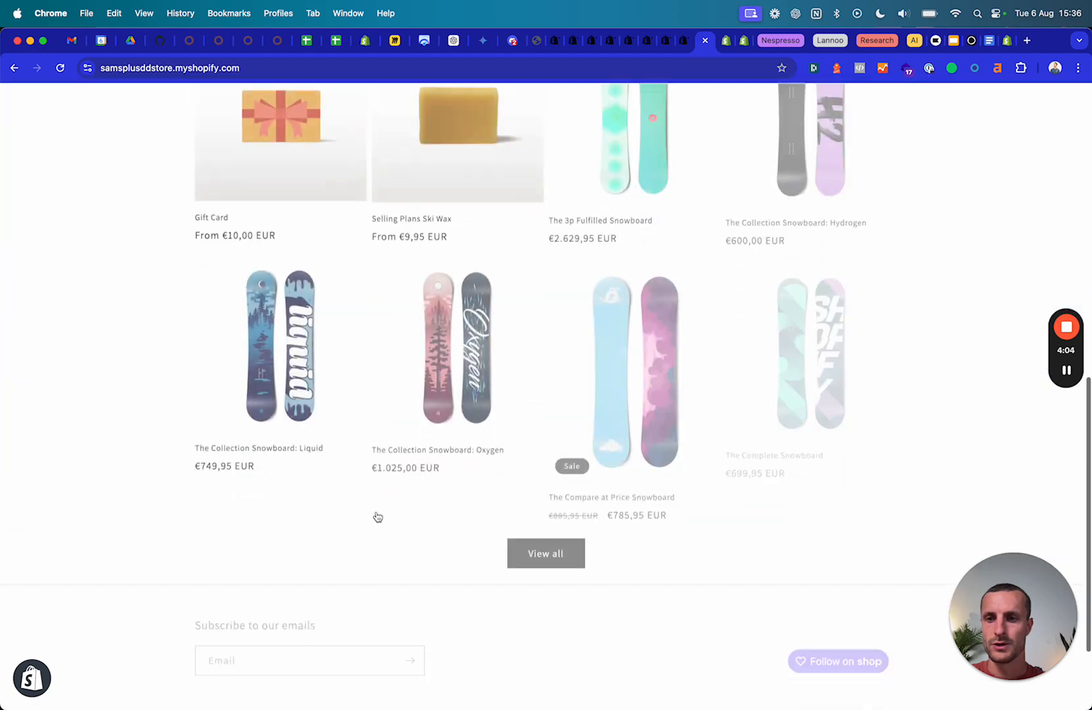
scroll(342, 438, "up", 2)
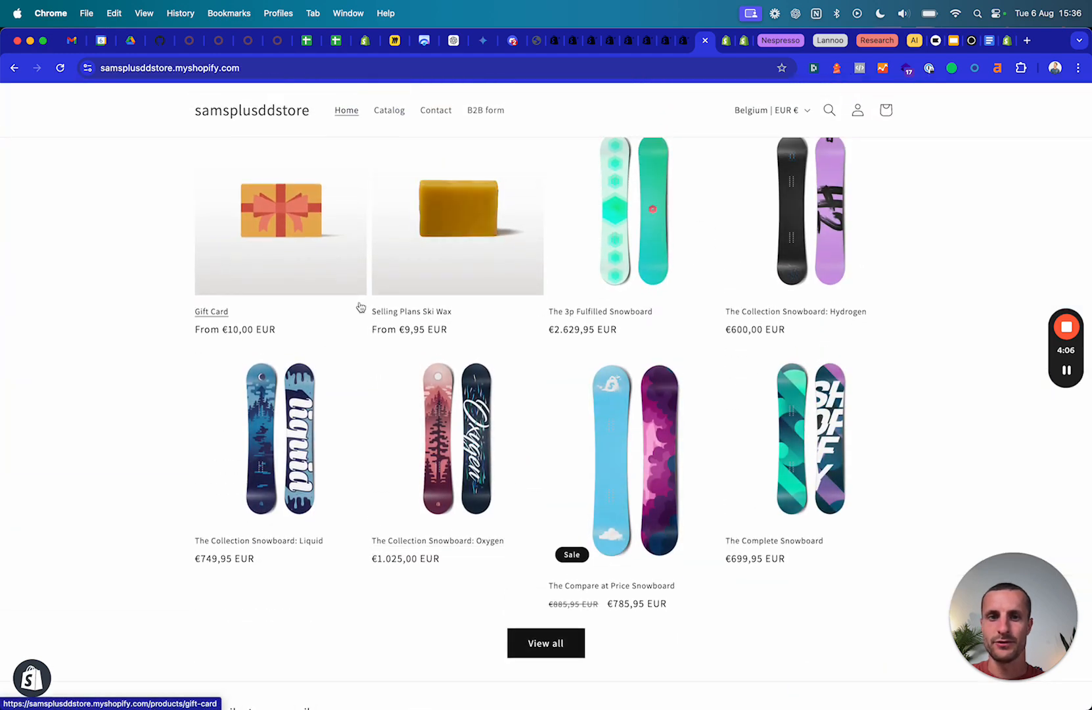
scroll(360, 307, "up", 2)
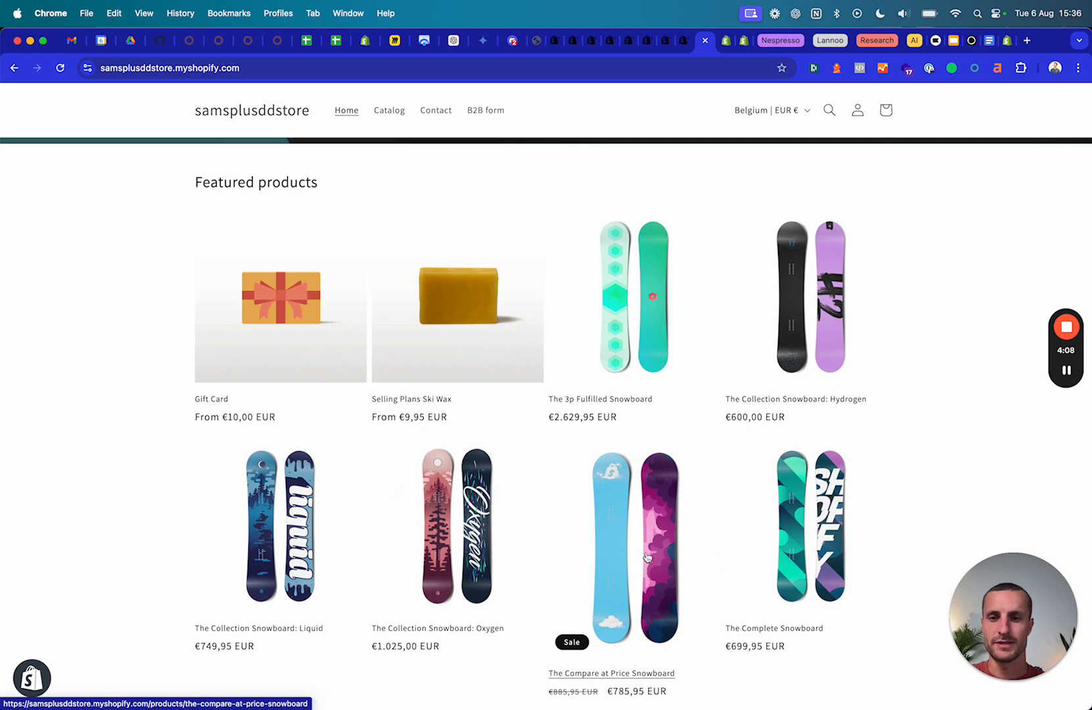
left_click(555, 45)
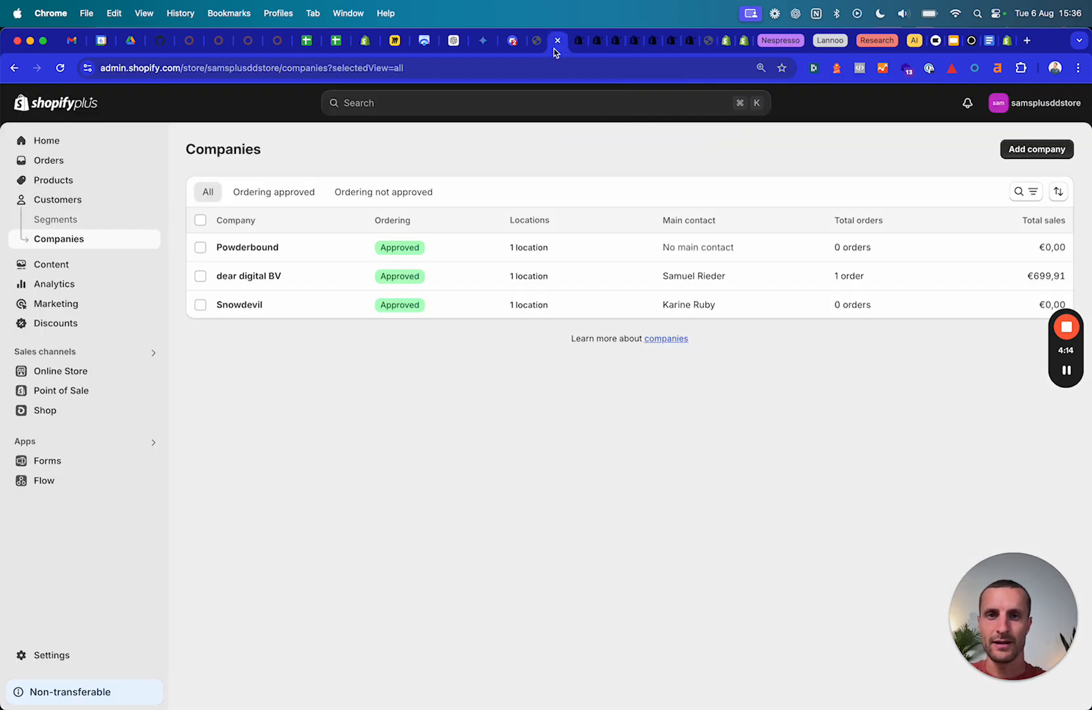
Start adding a customer to dear digital BV, browse the candidates, cancel, and return to the storefront.
left_click(242, 281)
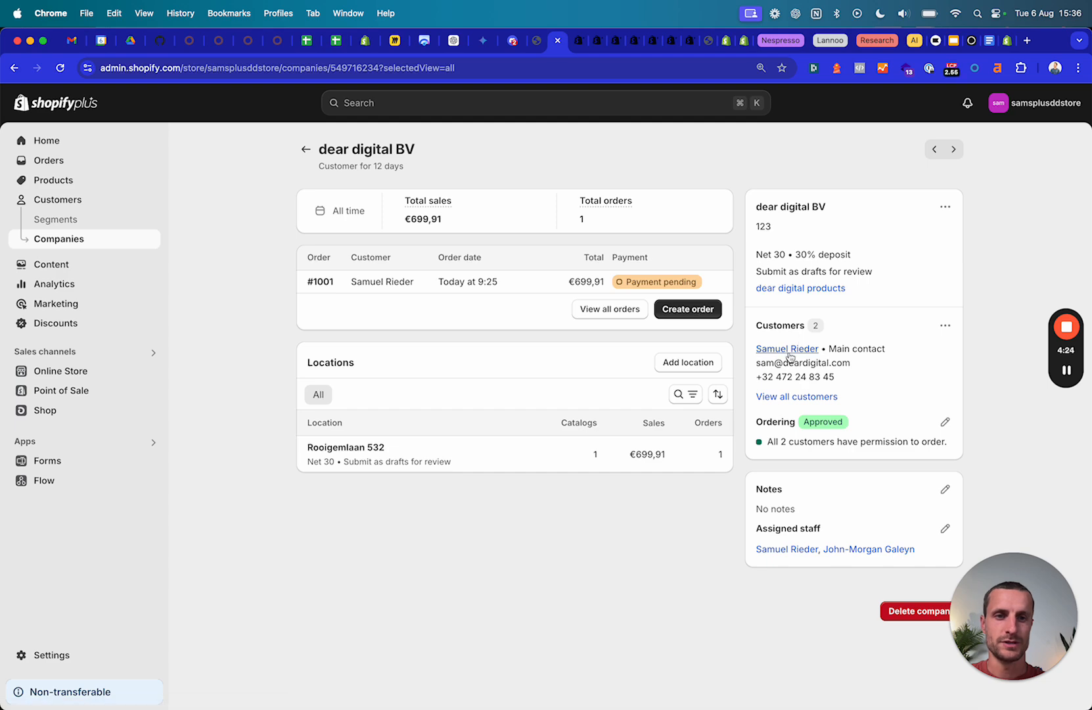
left_click(945, 325)
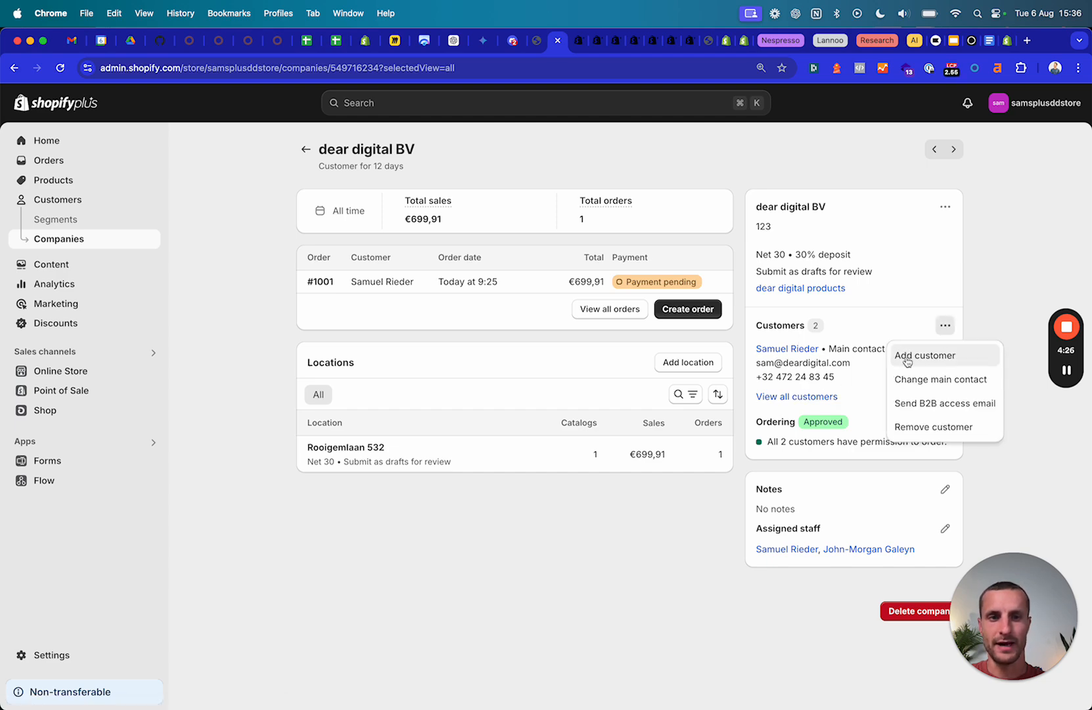
left_click(916, 355)
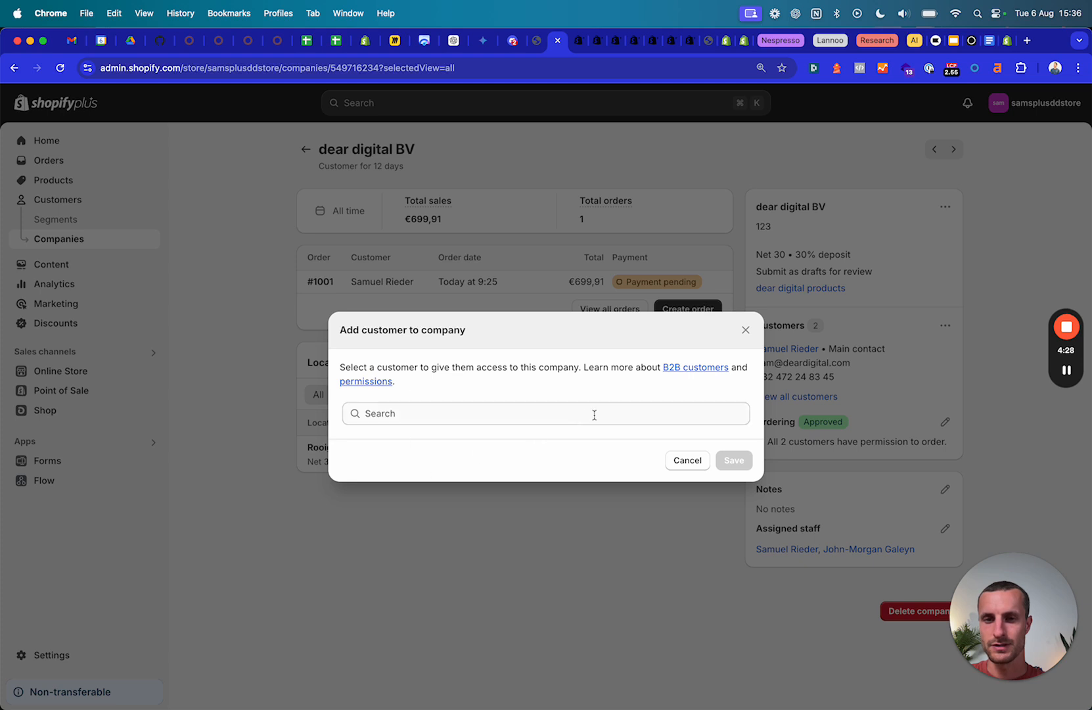
left_click(557, 411)
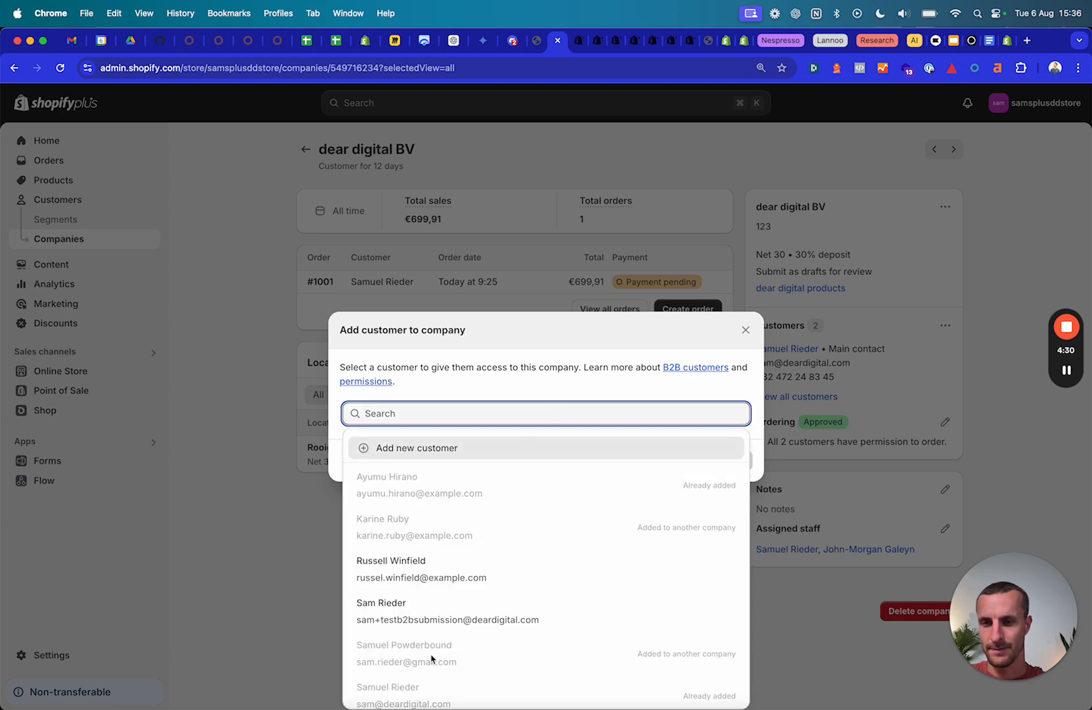
scroll(435, 677, "down", 1)
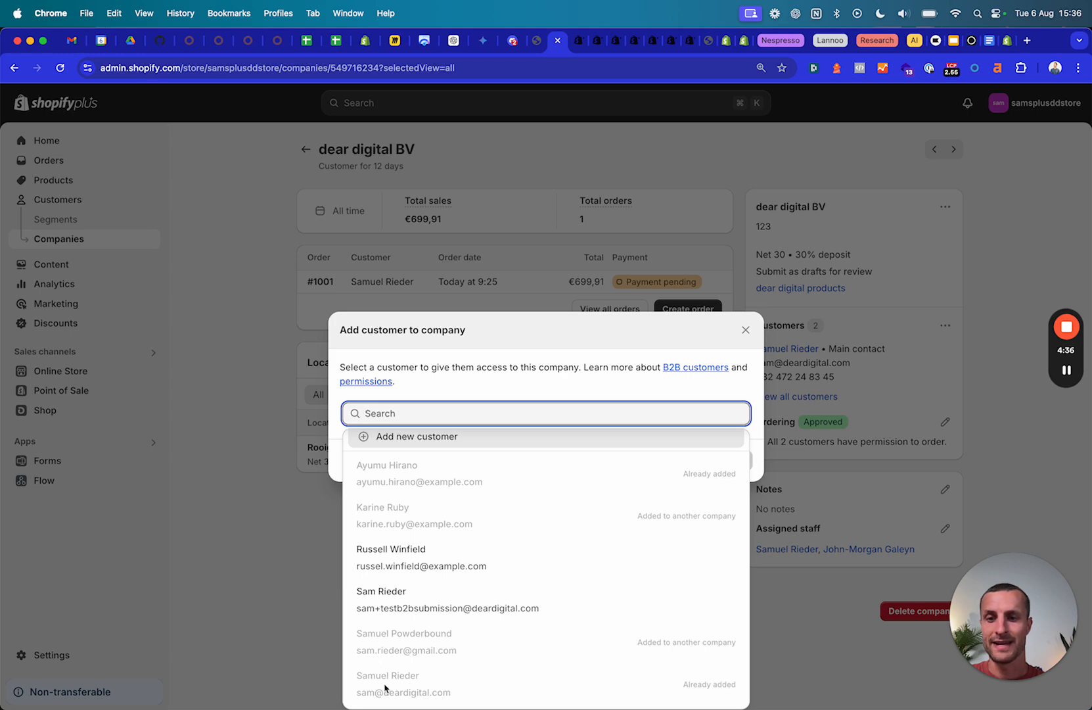
left_click(286, 232)
left_click(286, 231)
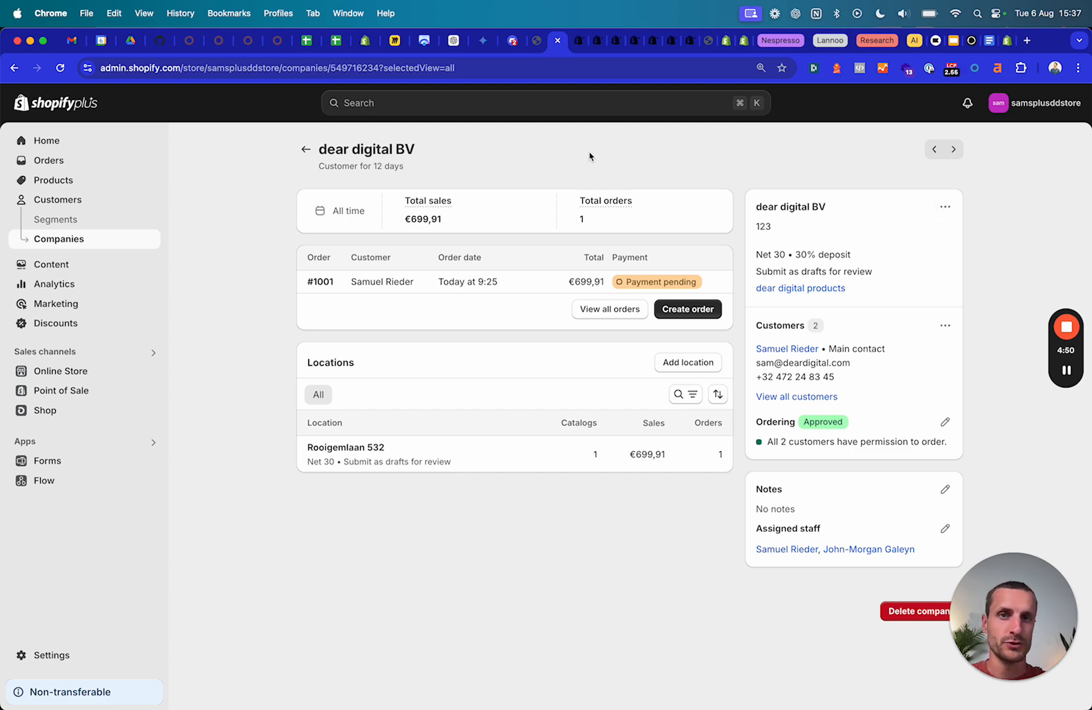
left_click(708, 41)
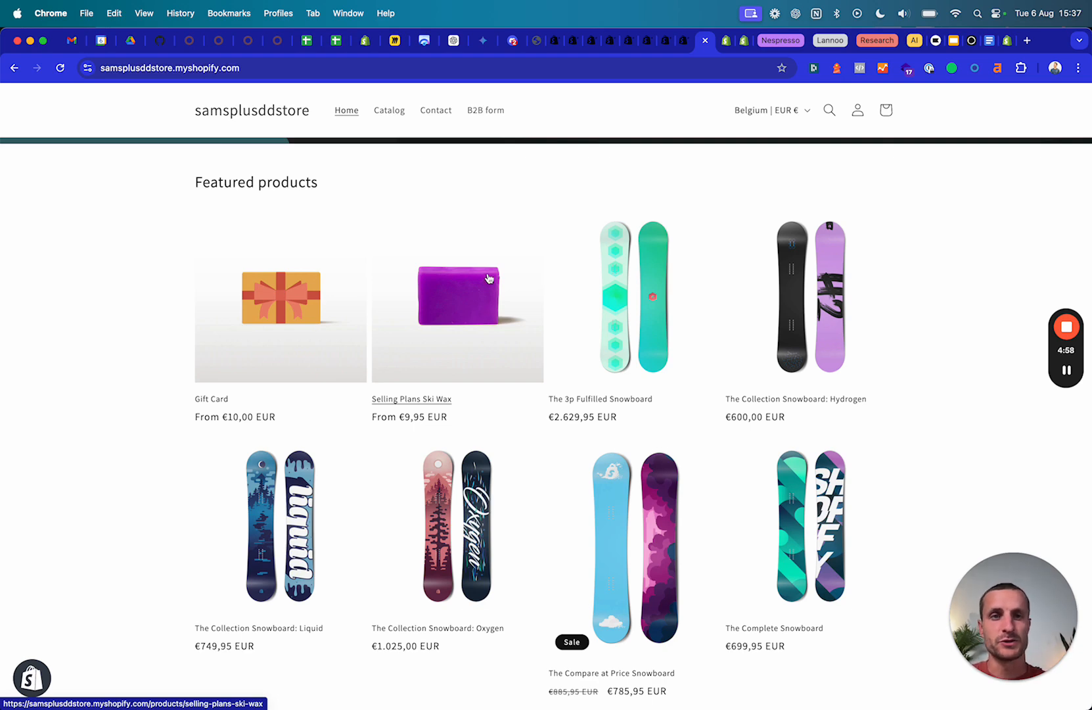
Return to the admin's dear digital BV page with 2 customers and one €699,91 order.
left_click(554, 40)
Glance at the Customers options, then open the dear digital BV company card's editing menu.
left_click(945, 326)
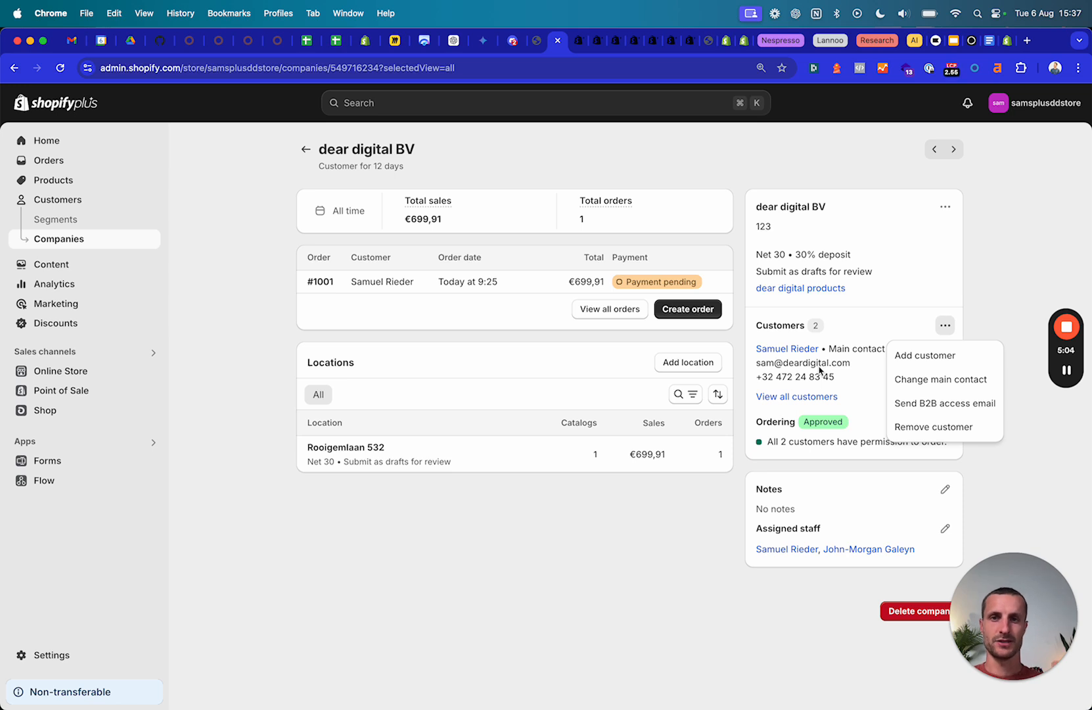
left_click(655, 335)
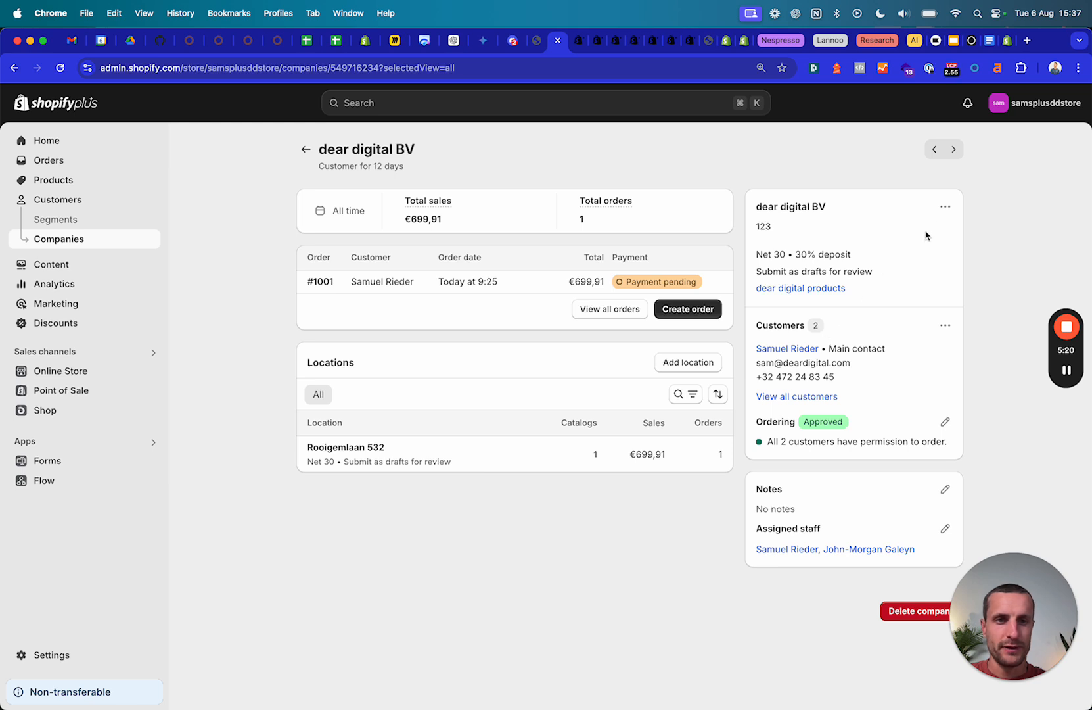
left_click(945, 207)
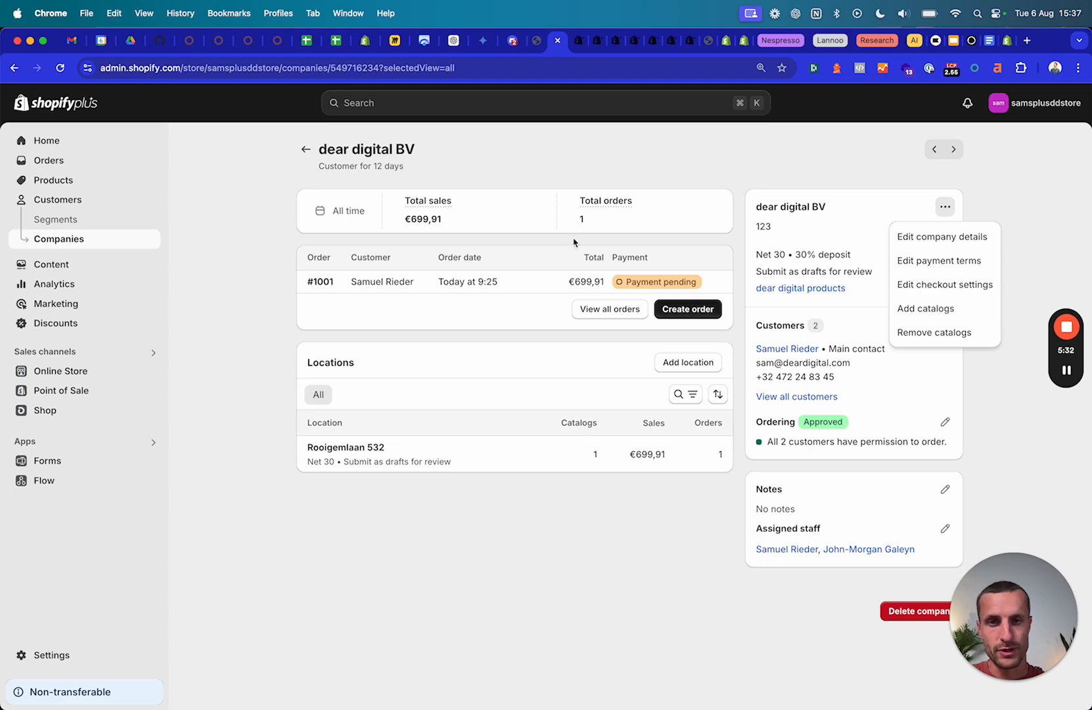
left_click(901, 261)
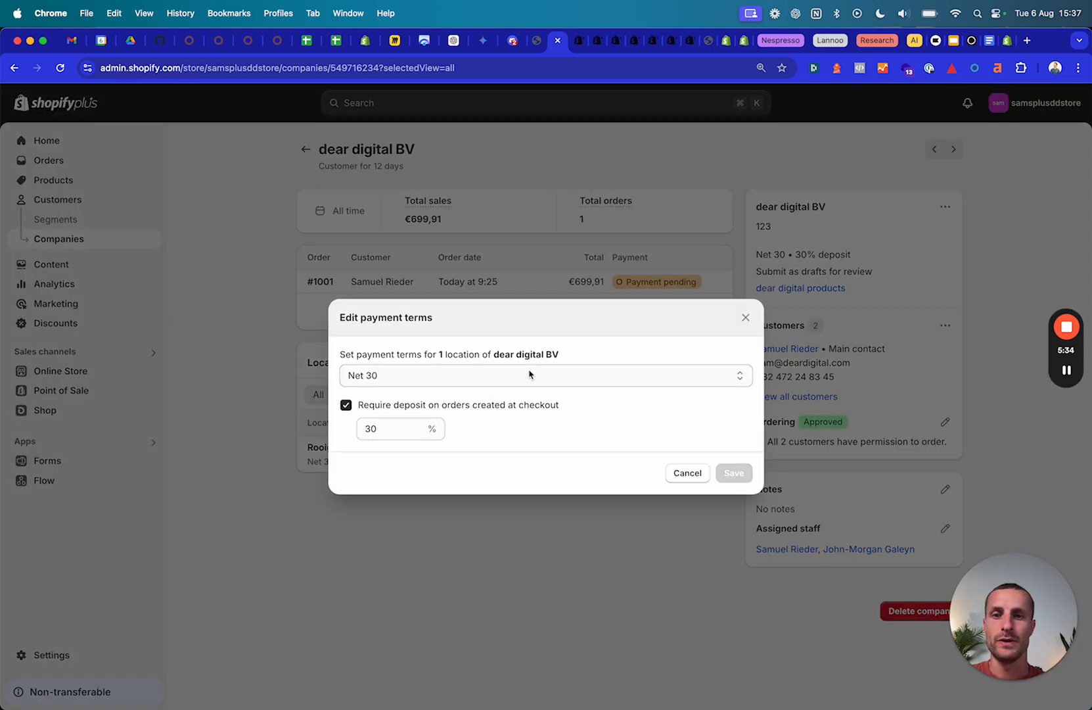
left_click(432, 378)
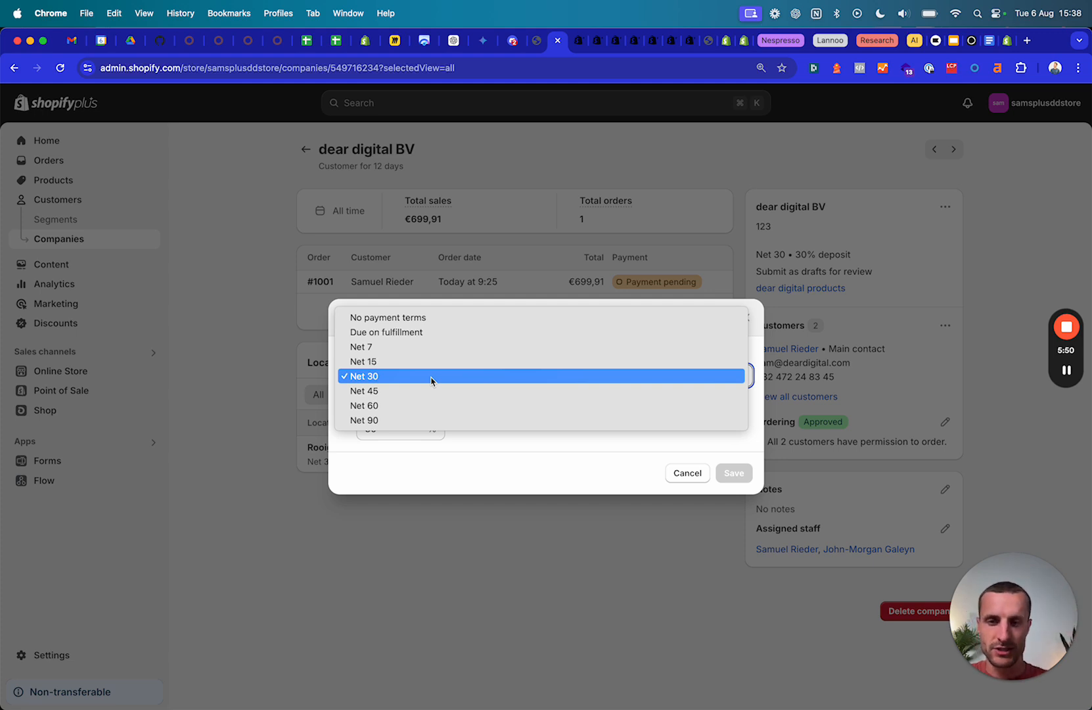
left_click(371, 380)
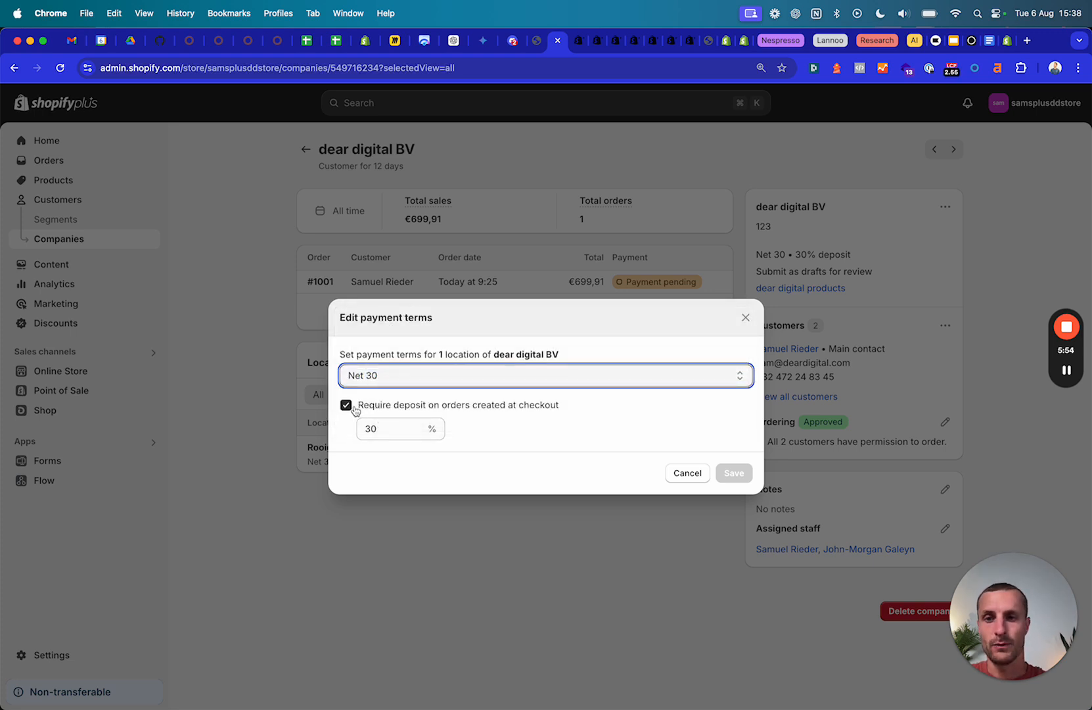
left_click_drag(410, 404, 585, 408)
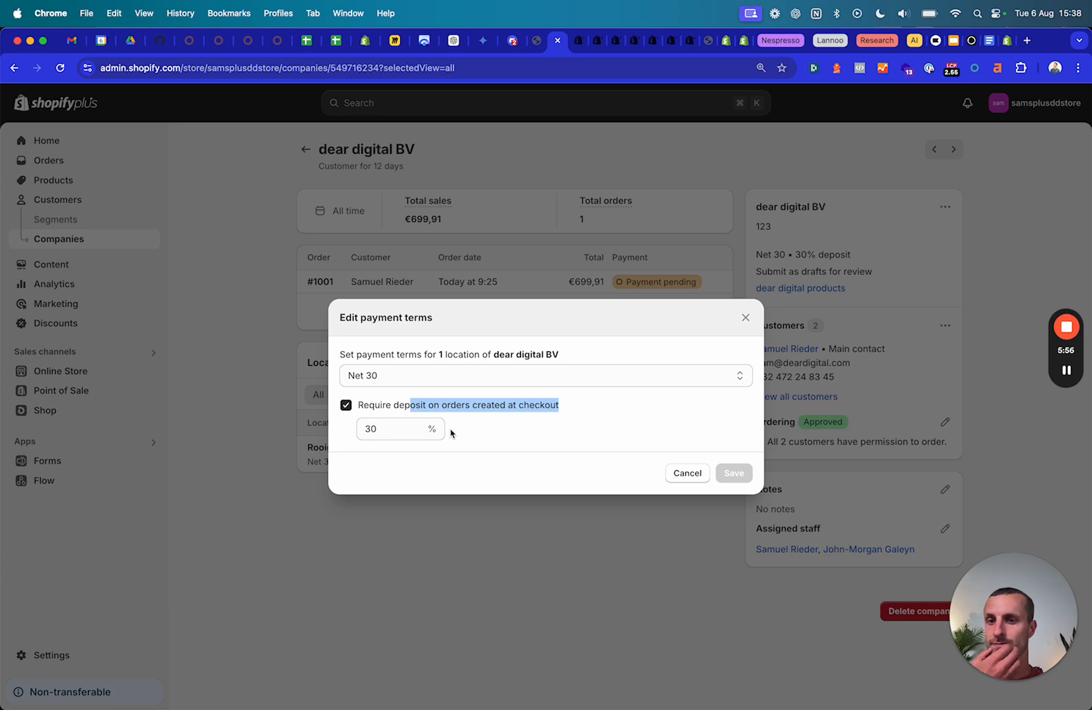
left_click(534, 434)
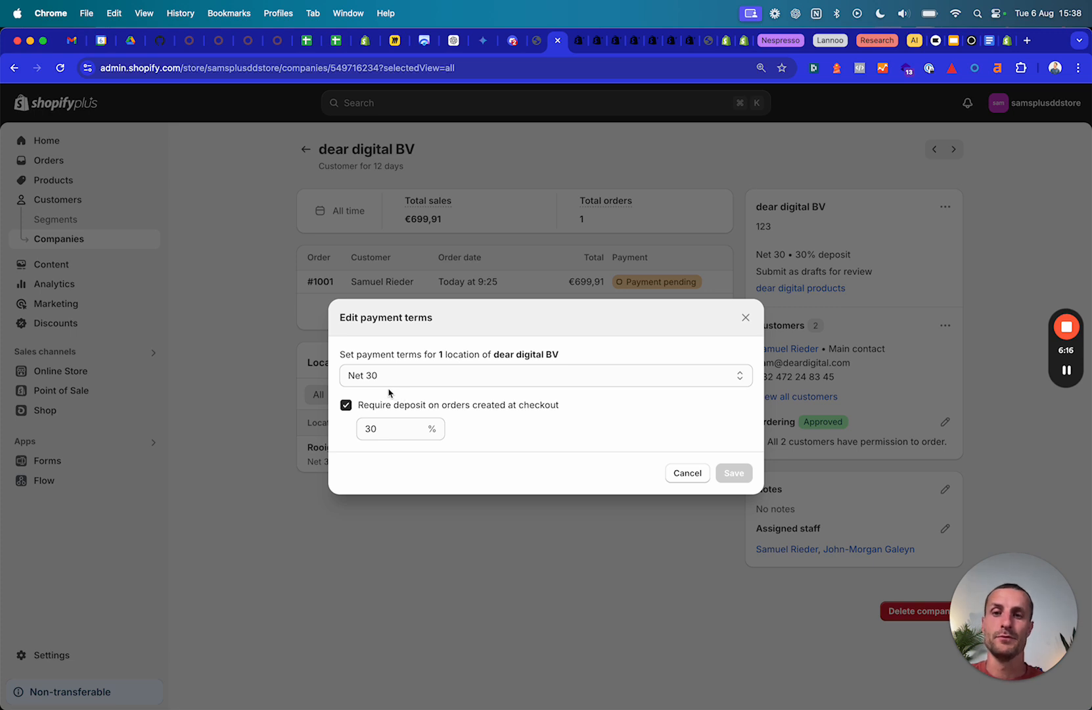
left_click(403, 379)
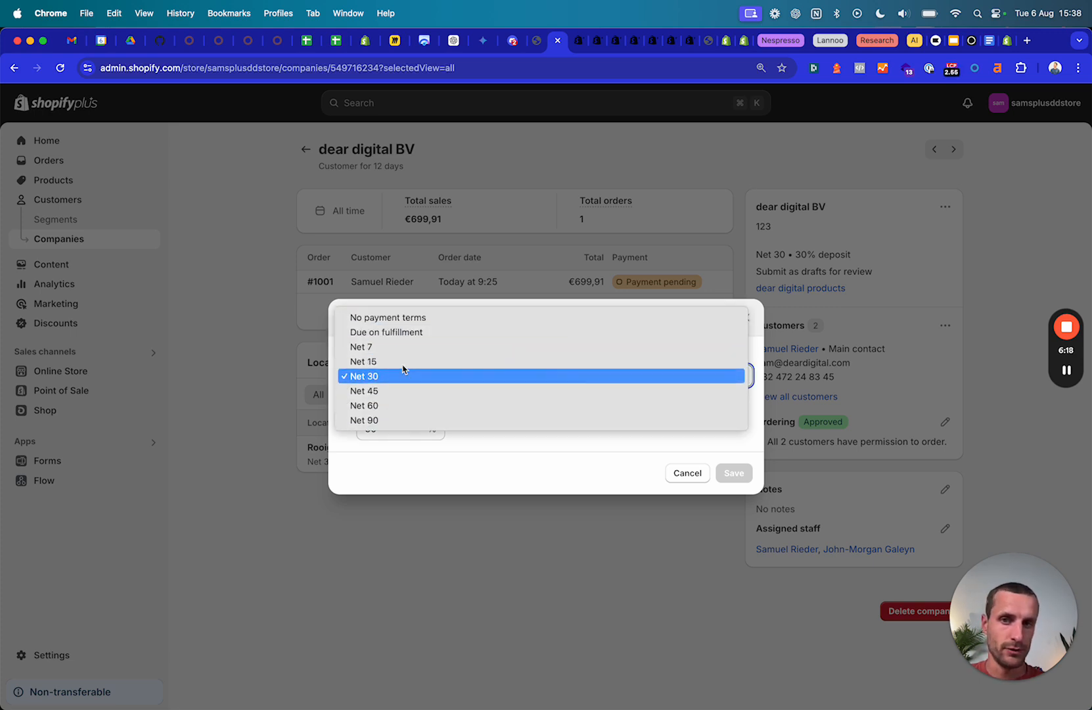
left_click(514, 449)
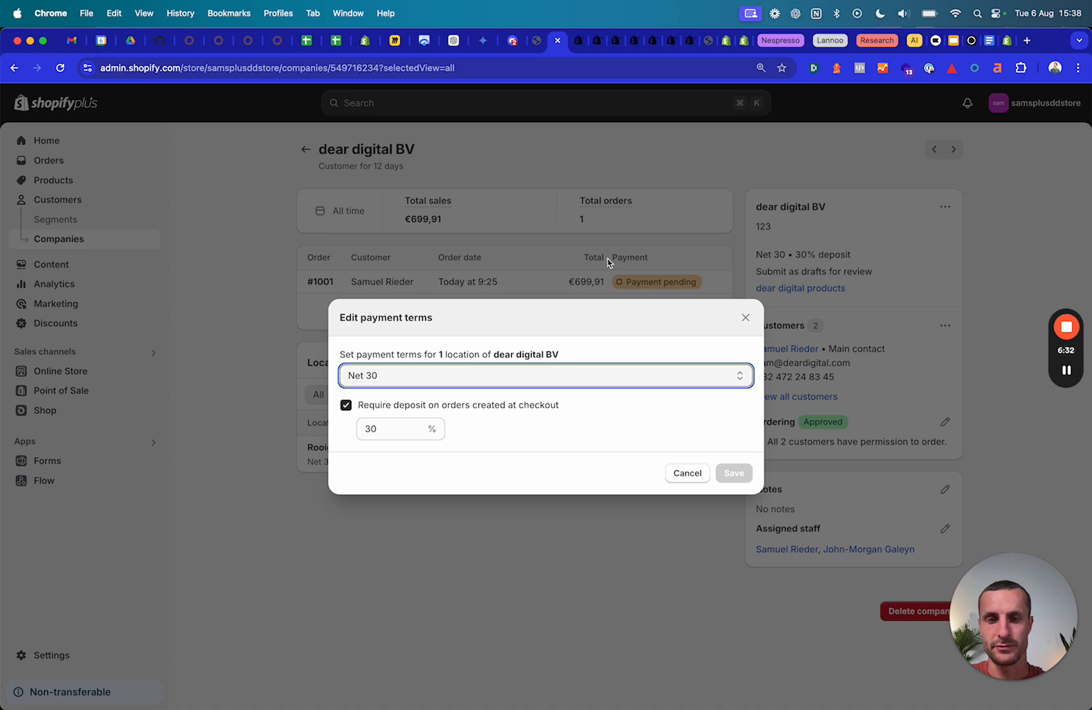
left_click(745, 319)
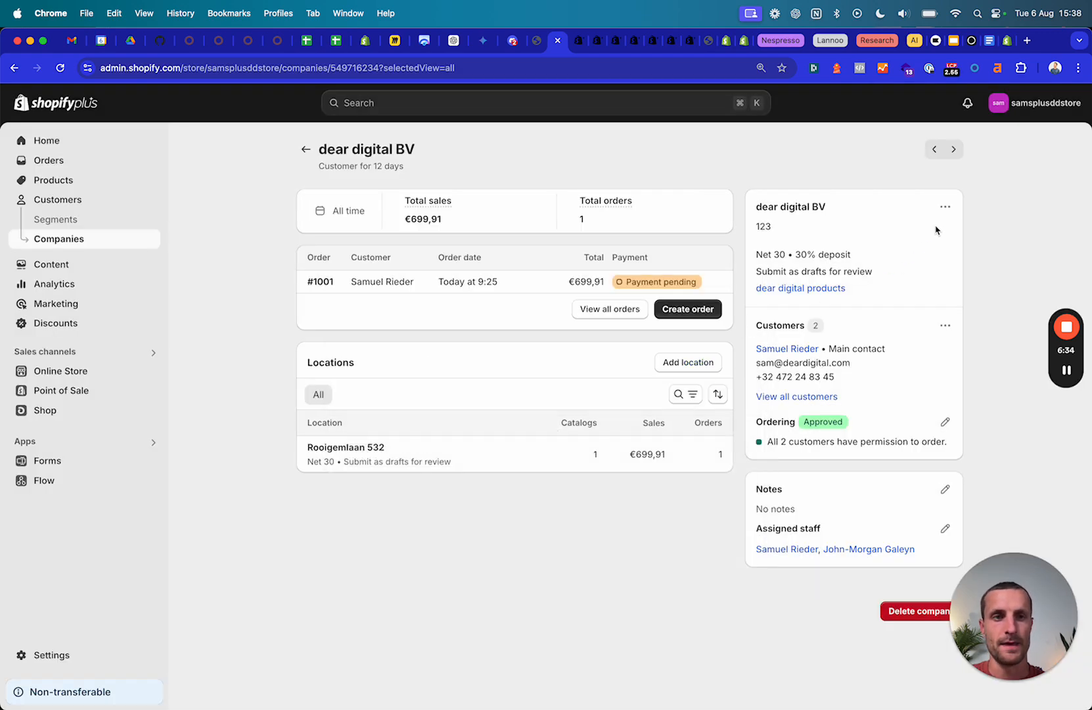
Open dear digital BV's checkout settings, toggle one-time shipping addresses, and close without saving.
left_click(945, 207)
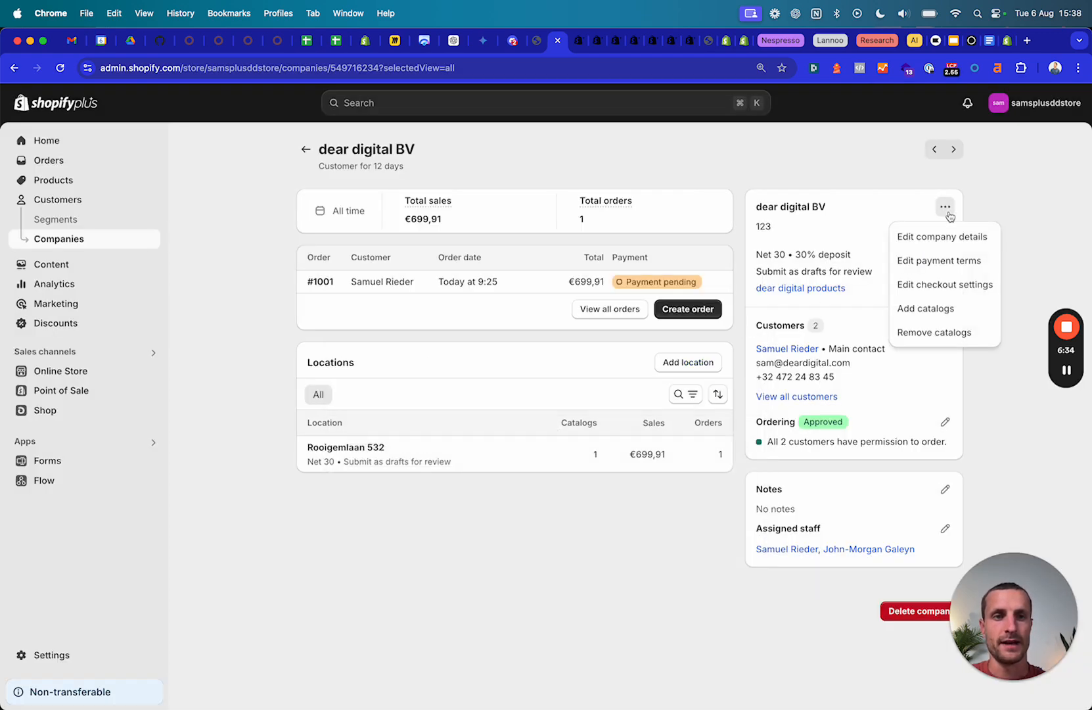
left_click(934, 289)
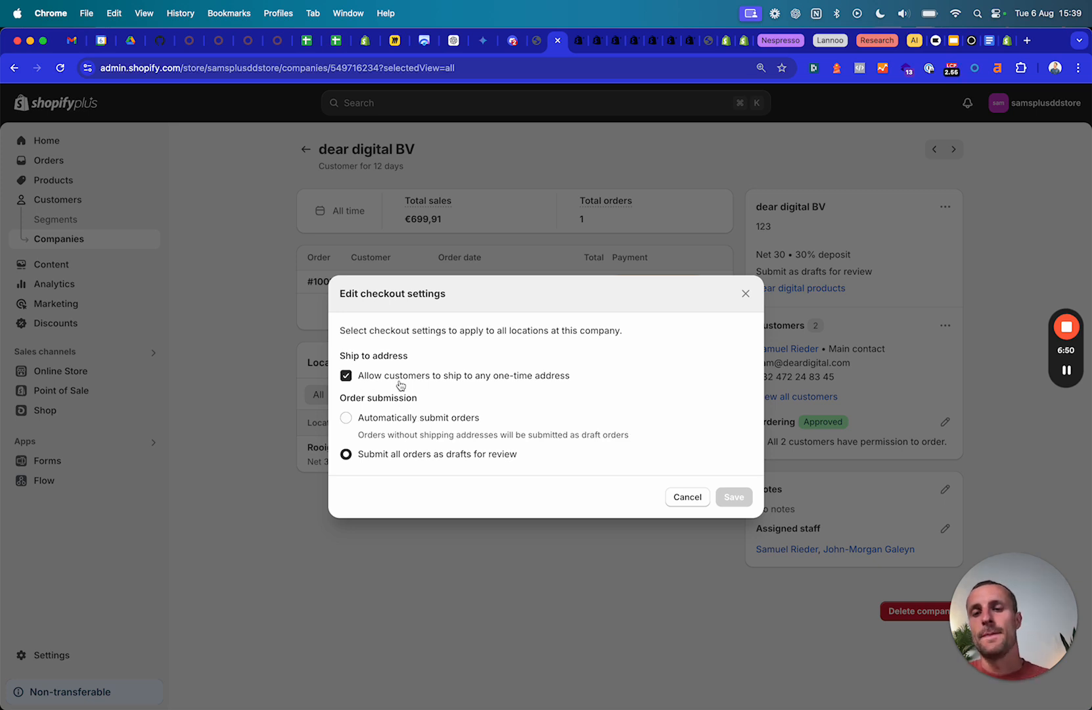
left_click(350, 379)
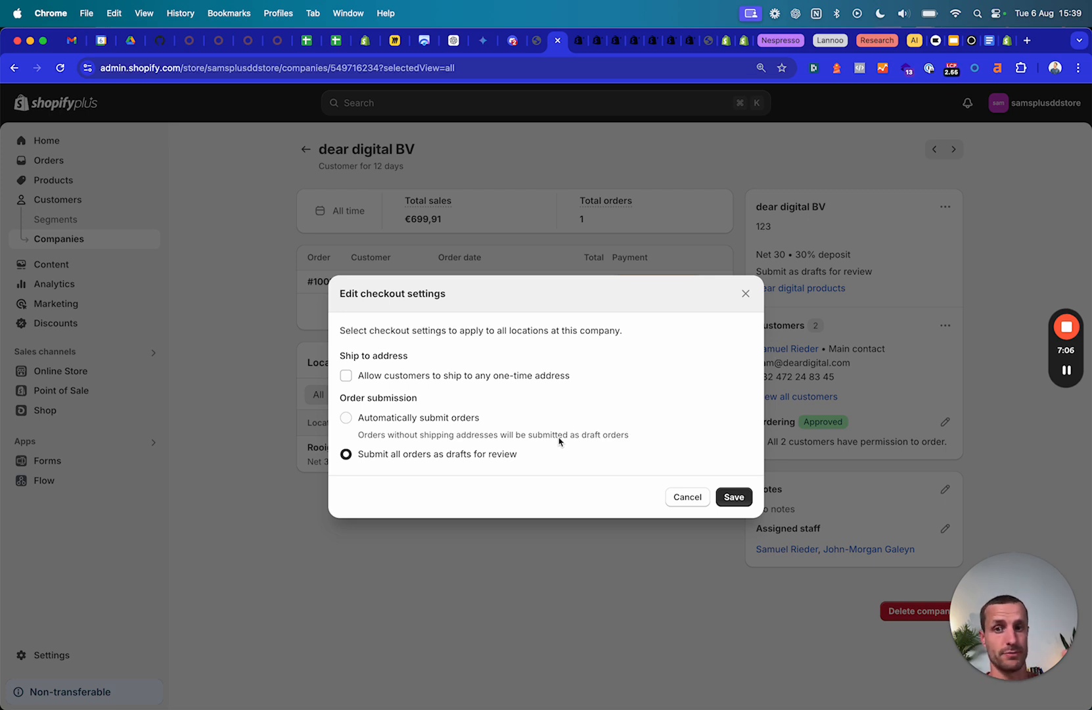
left_click(347, 377)
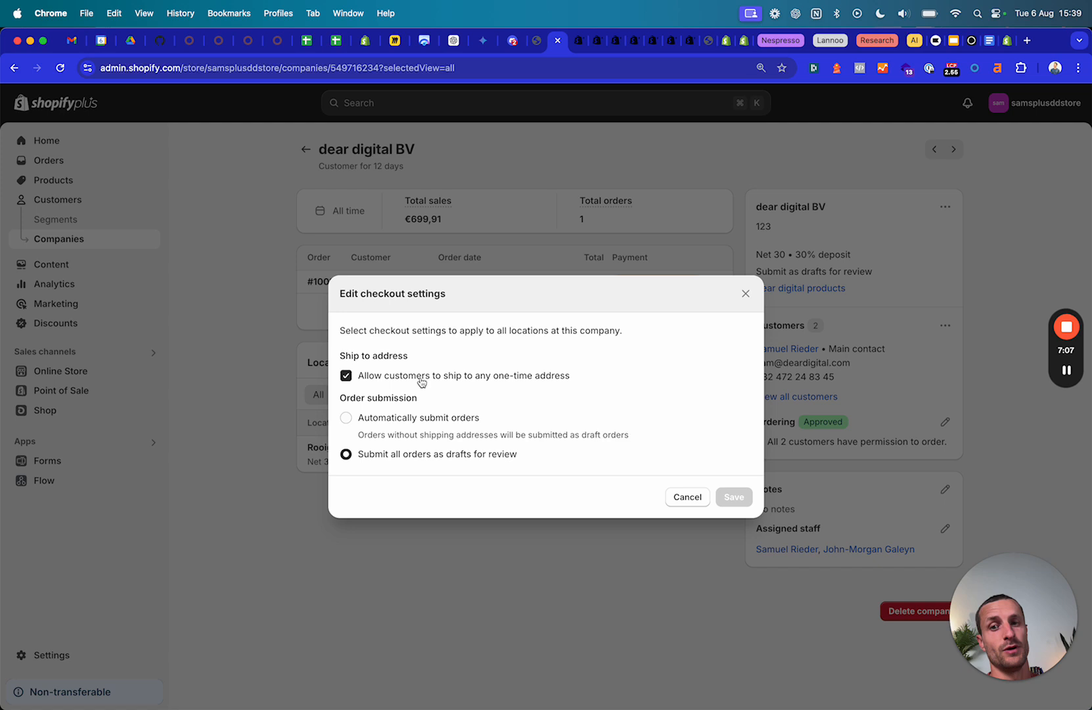
left_click(474, 379)
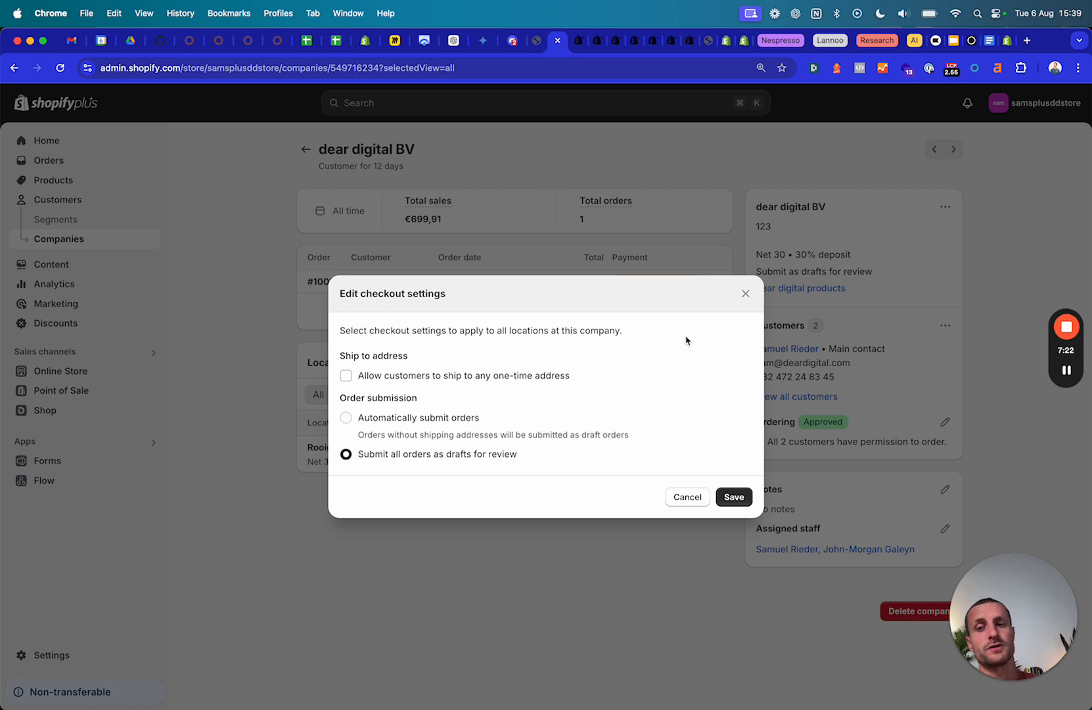
left_click(347, 377)
left_click(745, 294)
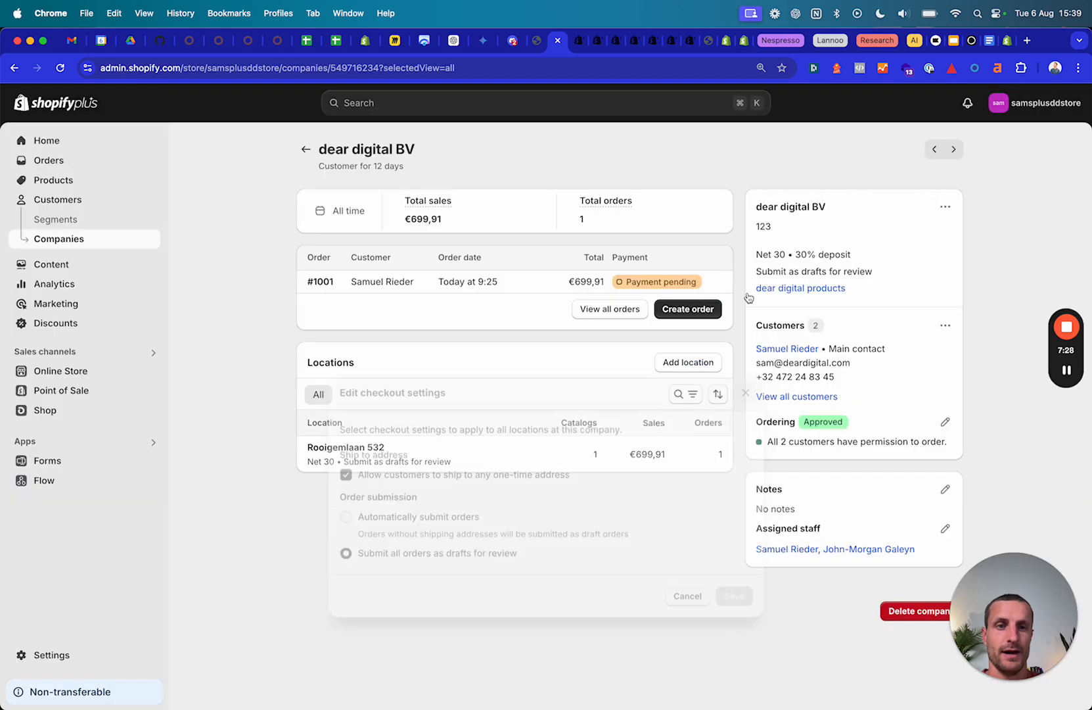
Check dear digital BV's Add catalogs option, then open its dear digital products catalog.
left_click(945, 206)
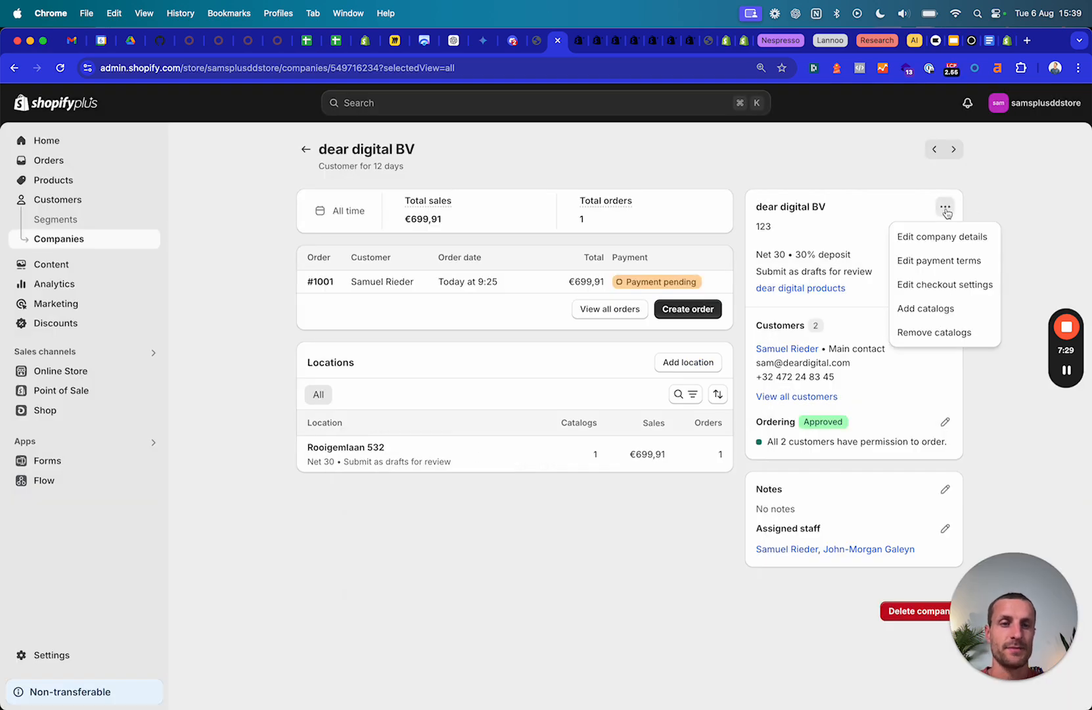
left_click(937, 309)
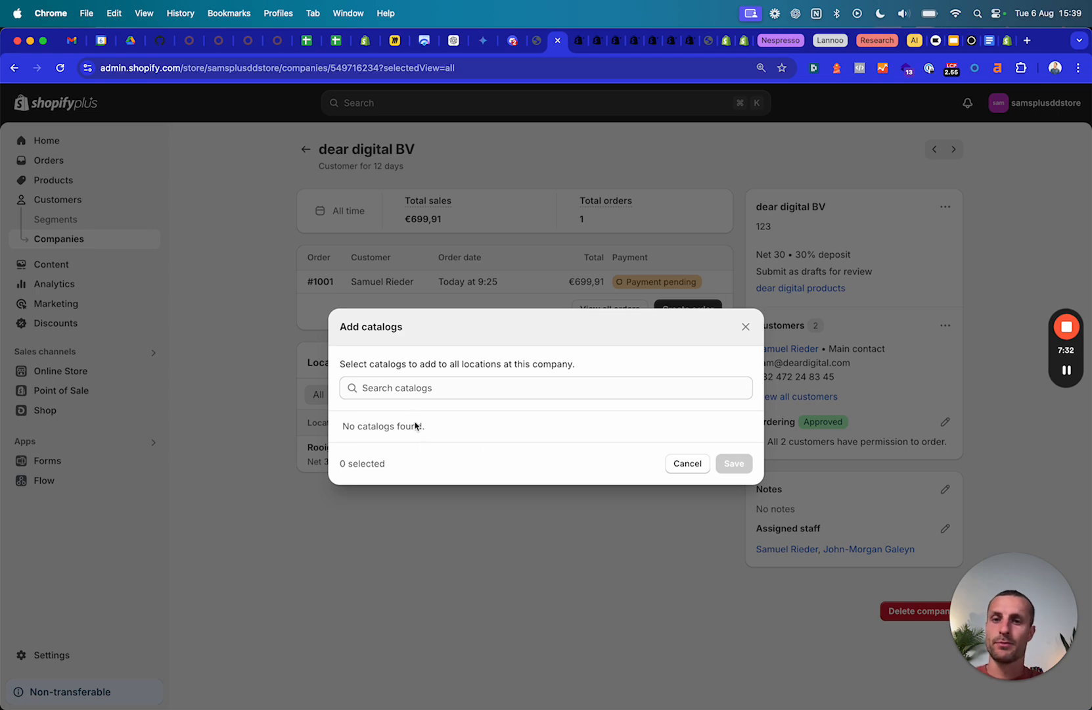
left_click(411, 391)
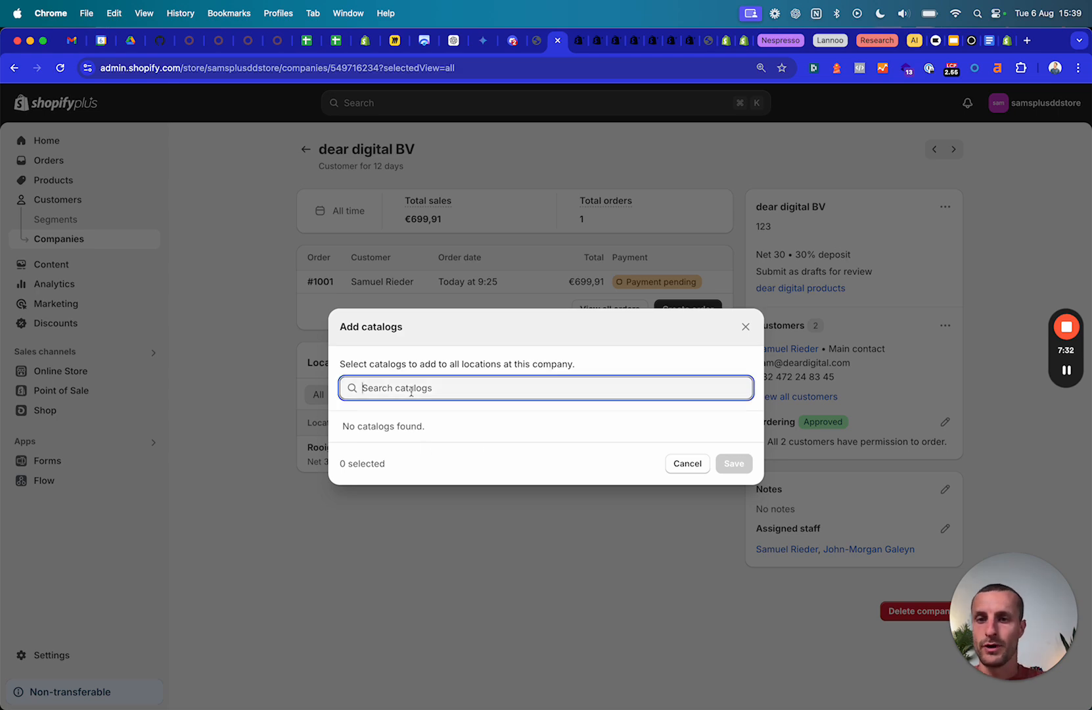
left_click(745, 326)
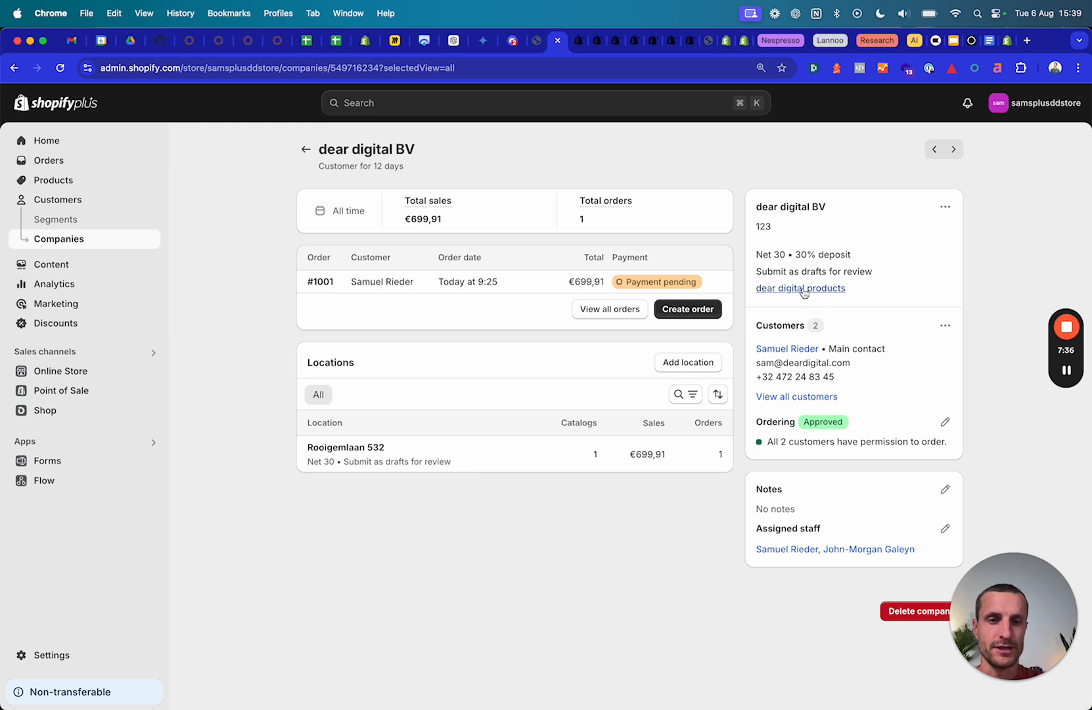
left_click(946, 207)
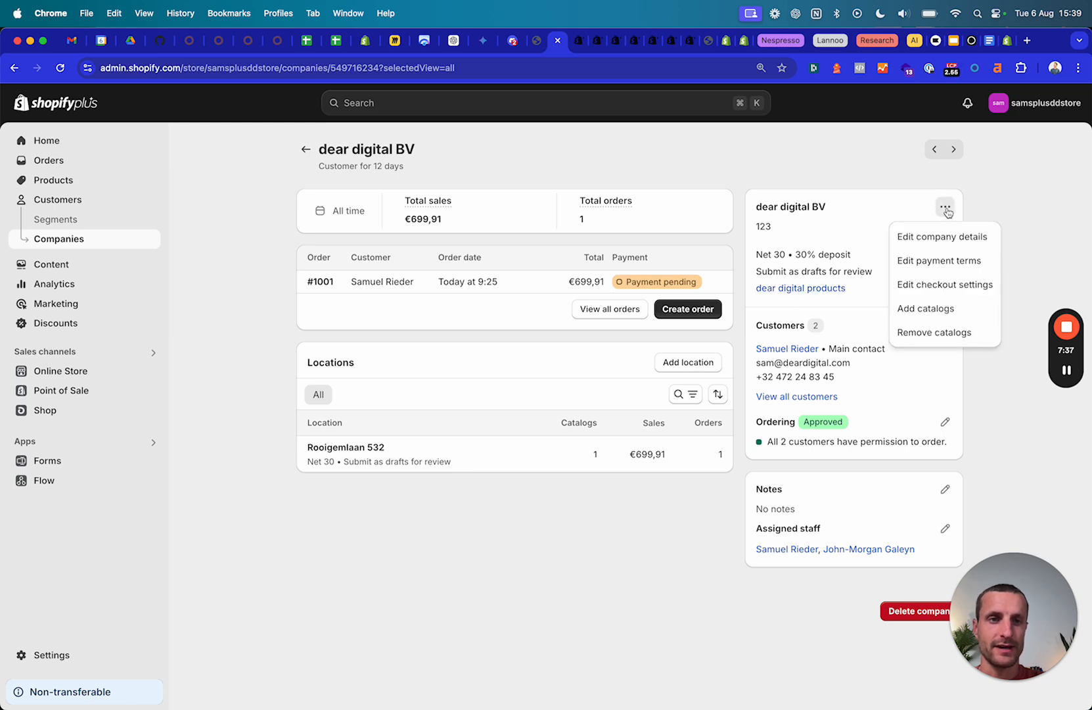
left_click(807, 299)
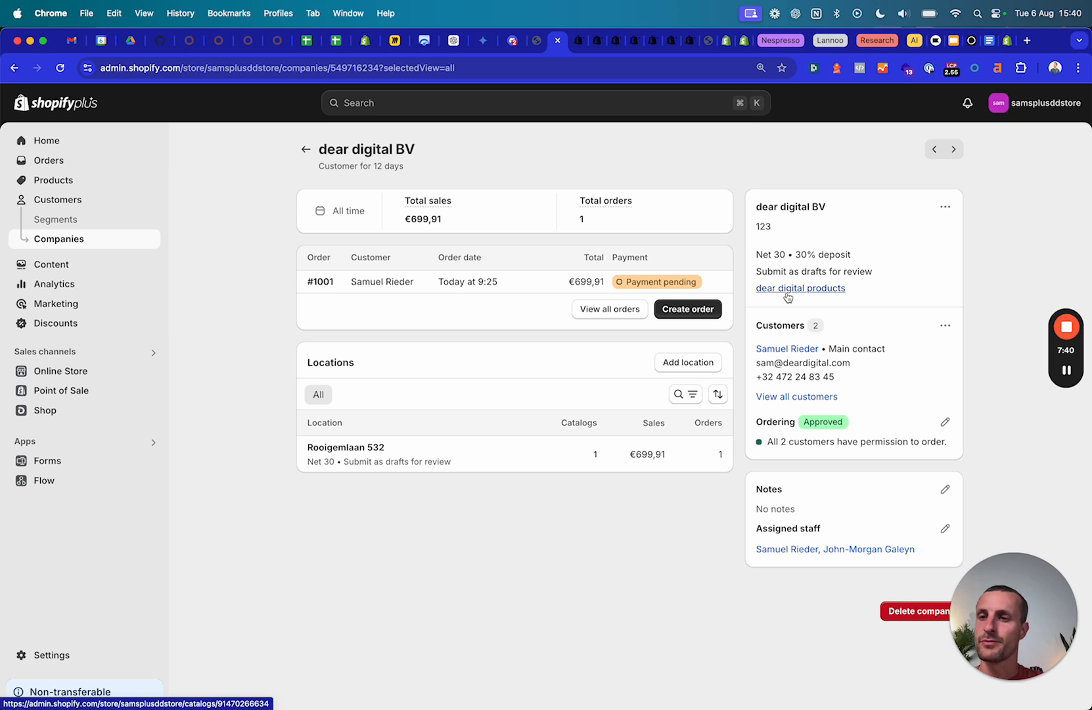
left_click_drag(320, 150, 494, 149)
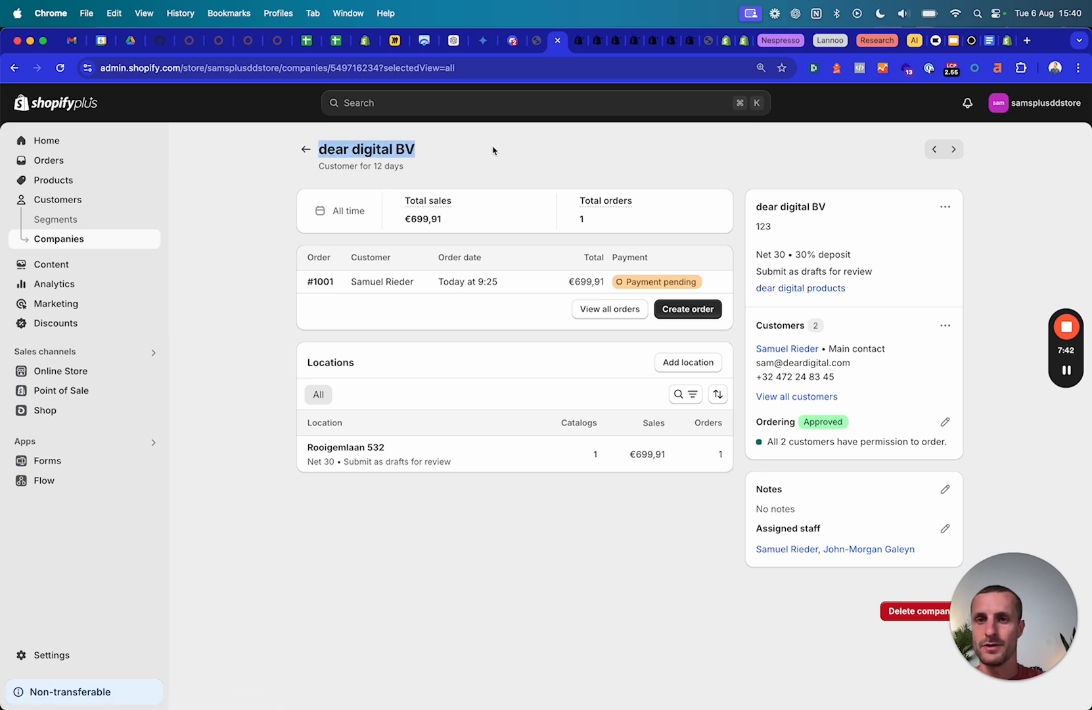
left_click(798, 289)
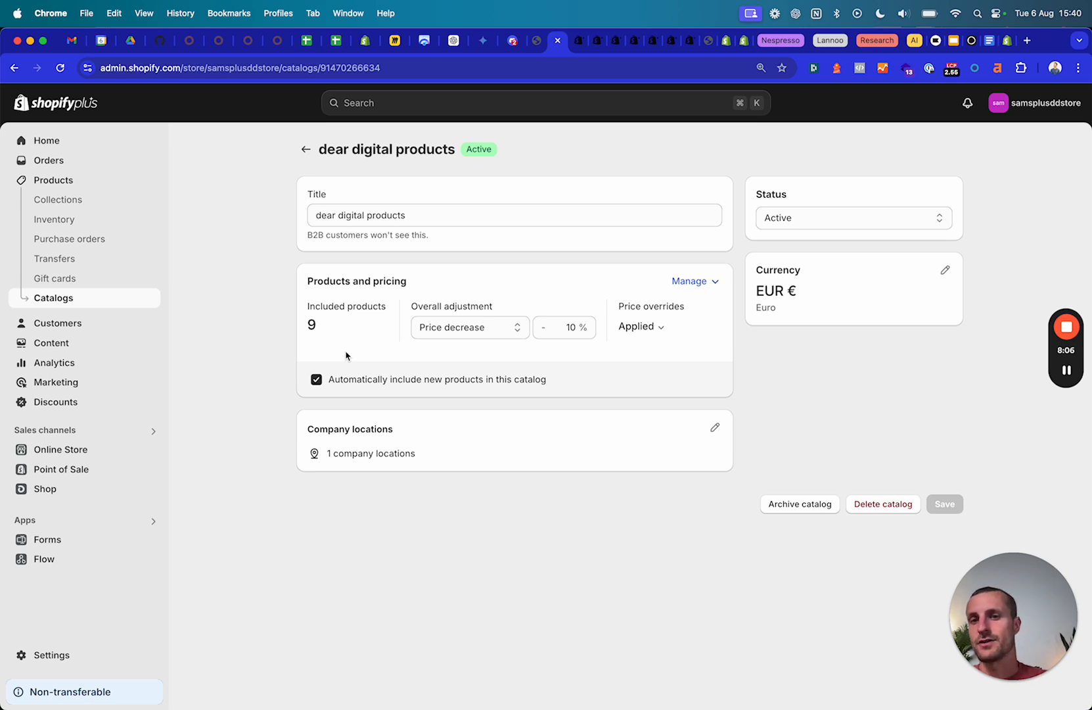
Review the catalog's 10% price decrease adjustment and its applied price overrides.
left_click(485, 328)
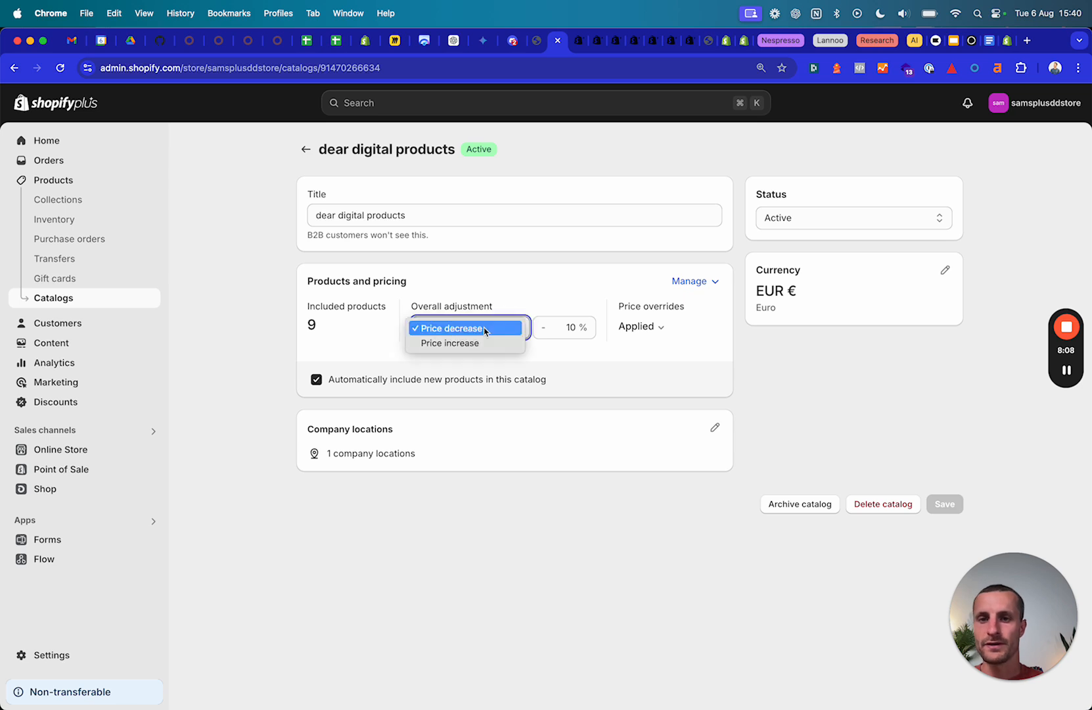
left_click(507, 293)
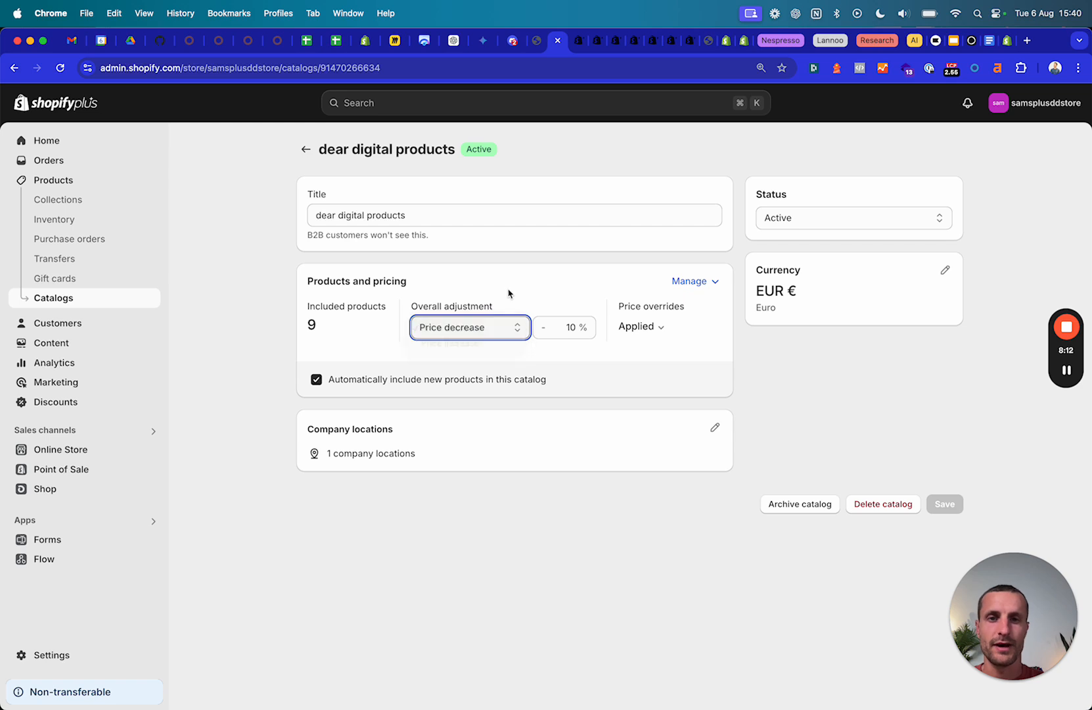
left_click(648, 327)
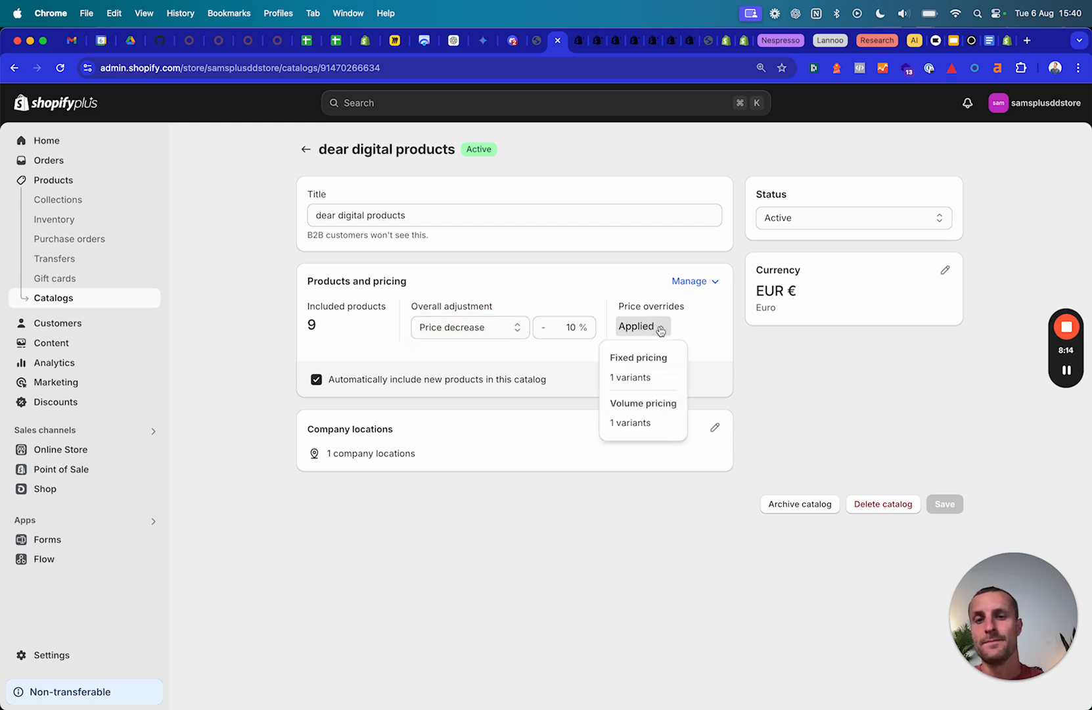
left_click(713, 325)
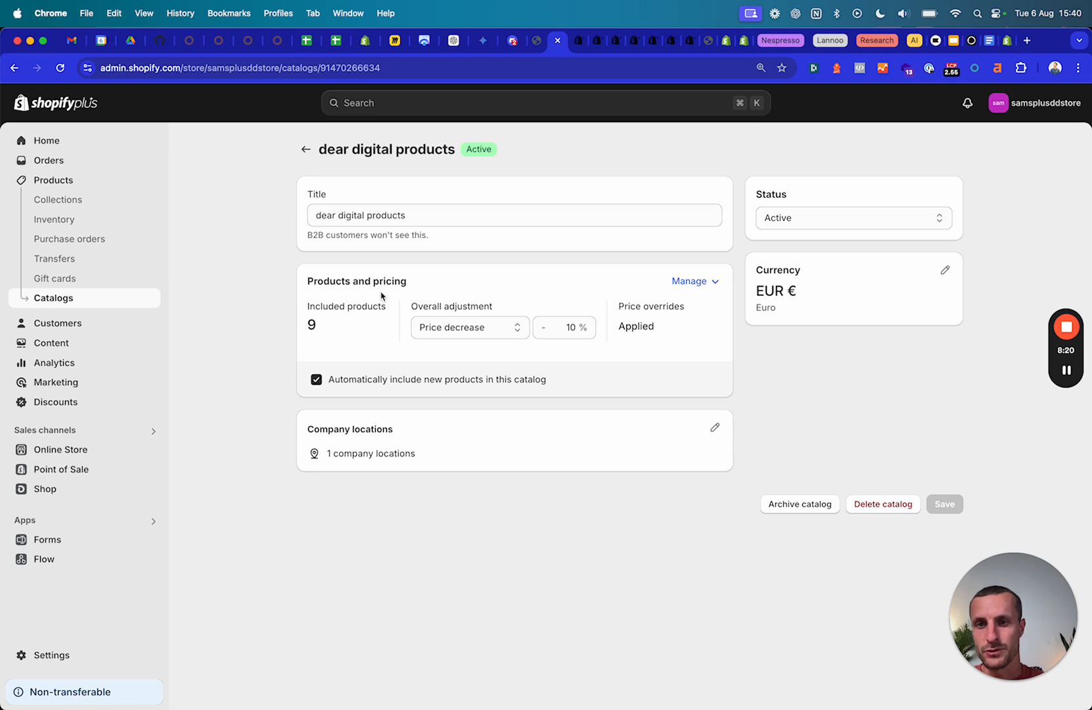
Look over the catalog's Manage menu options, then bring up the storefront.
left_click(704, 286)
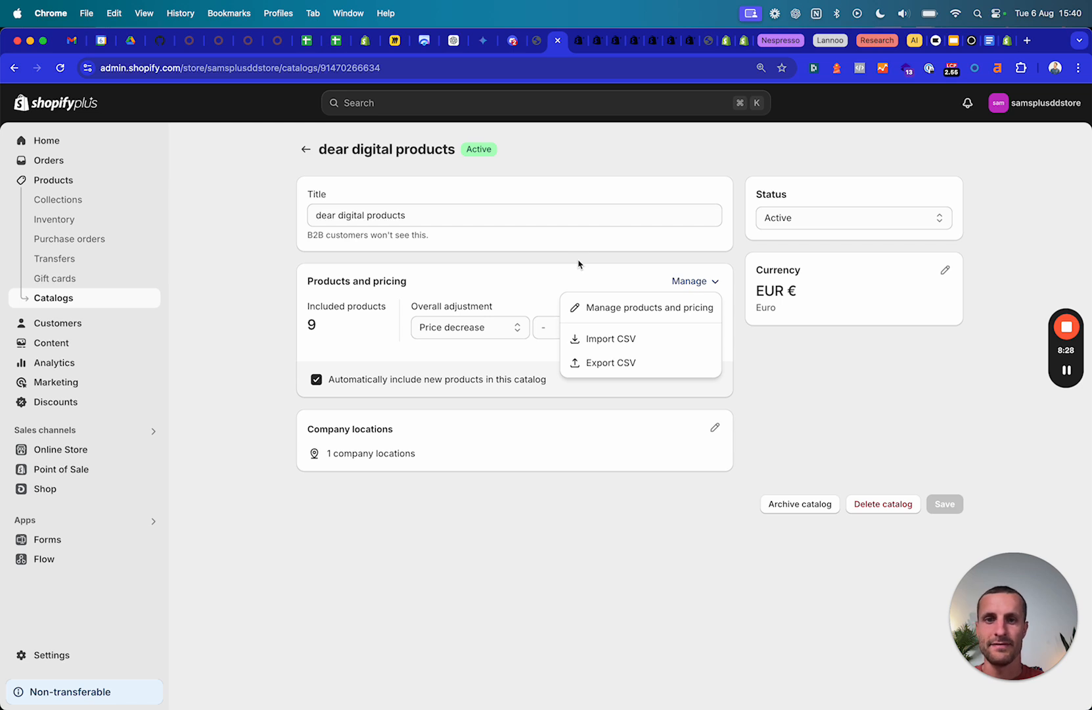
left_click(487, 299)
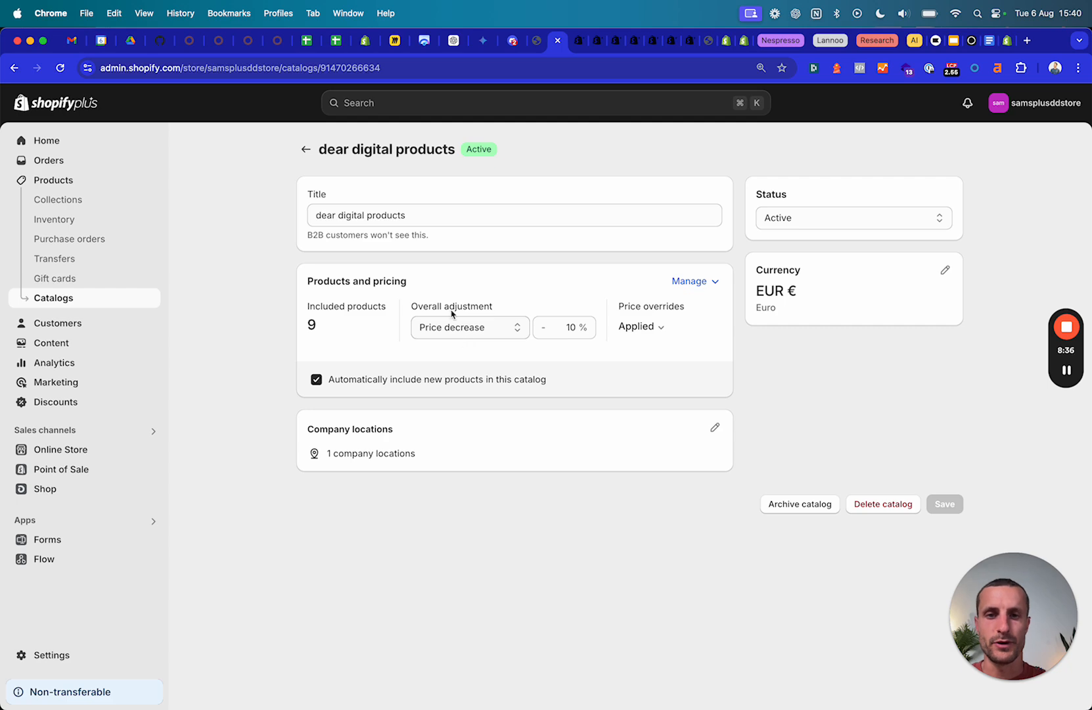
left_click(706, 42)
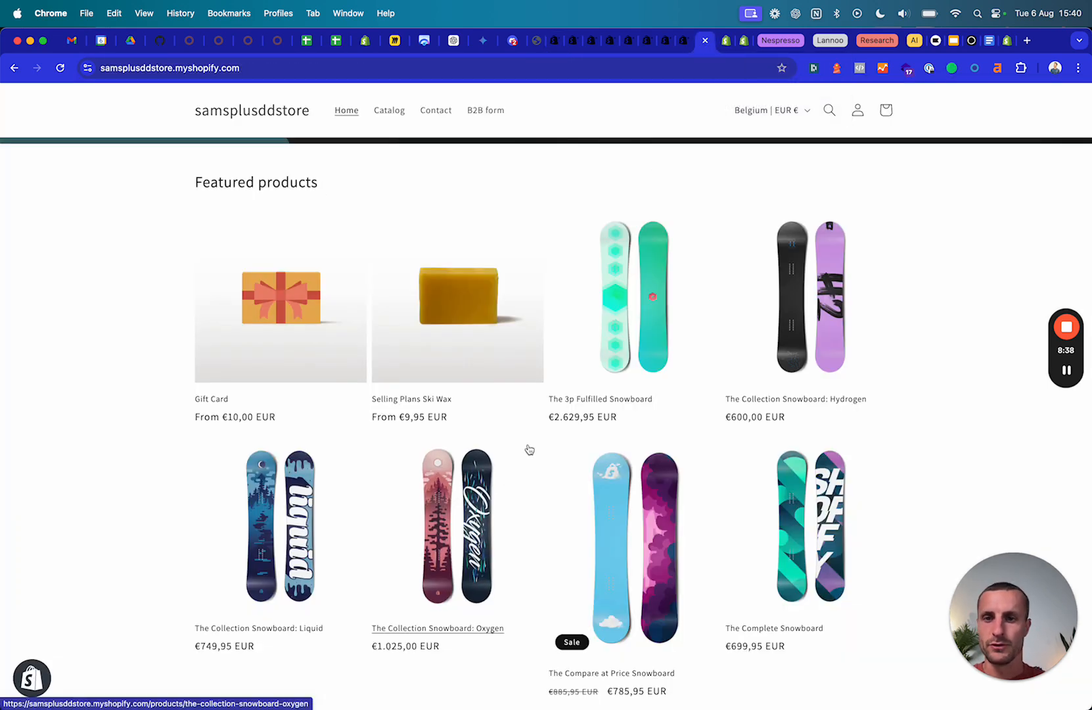
Scroll through the storefront's featured products and their EUR prices.
scroll(525, 453, "up", 1)
scroll(484, 468, "down", 3)
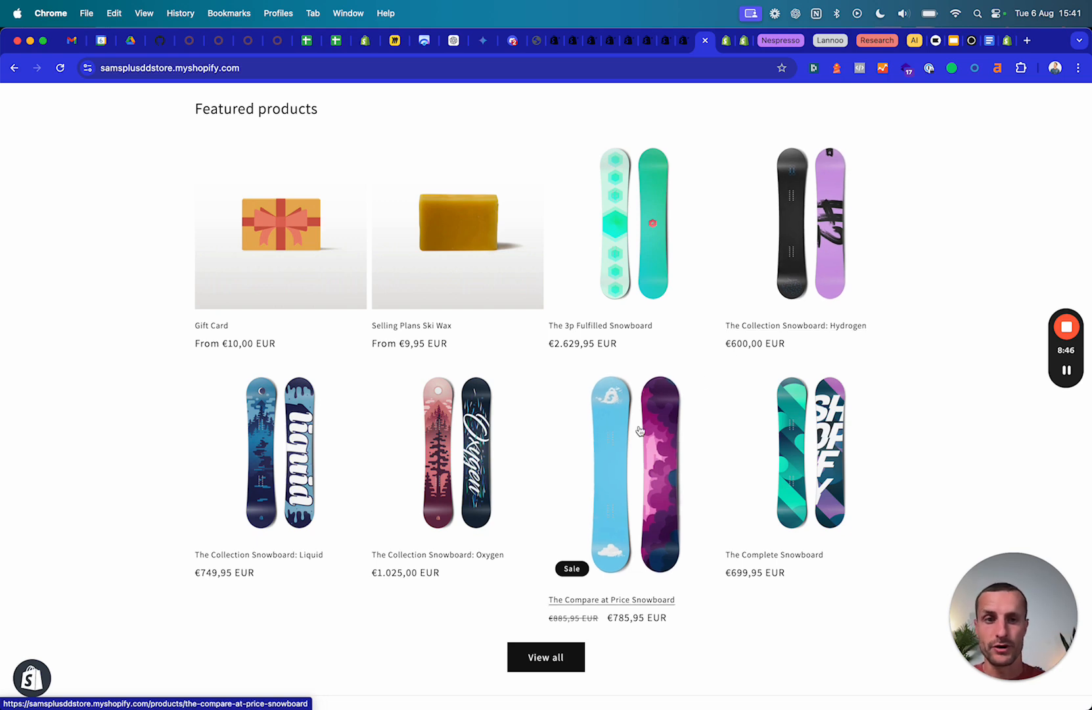
scroll(394, 460, "down", 1)
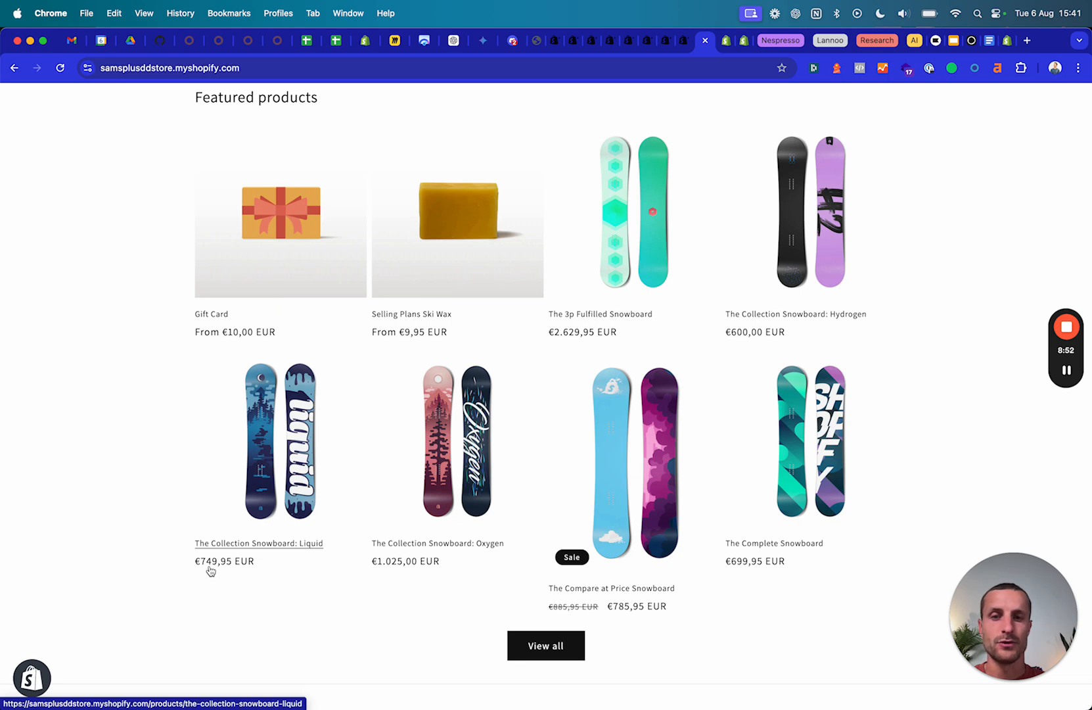
scroll(270, 432, "up", 2)
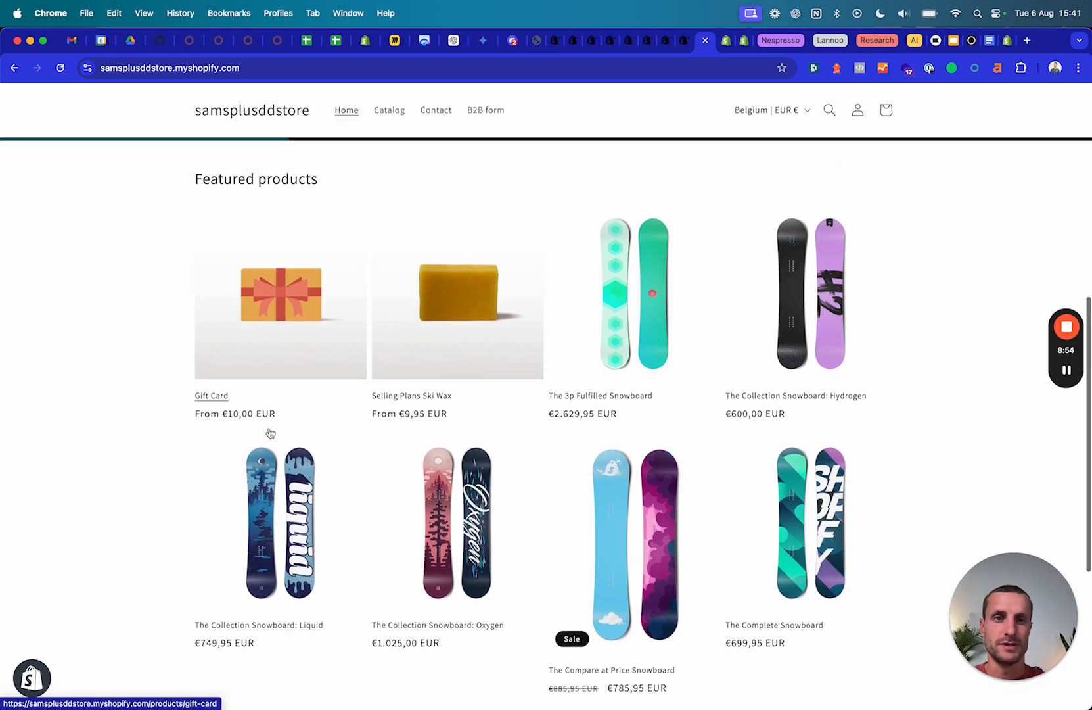
scroll(497, 288, "up", 5)
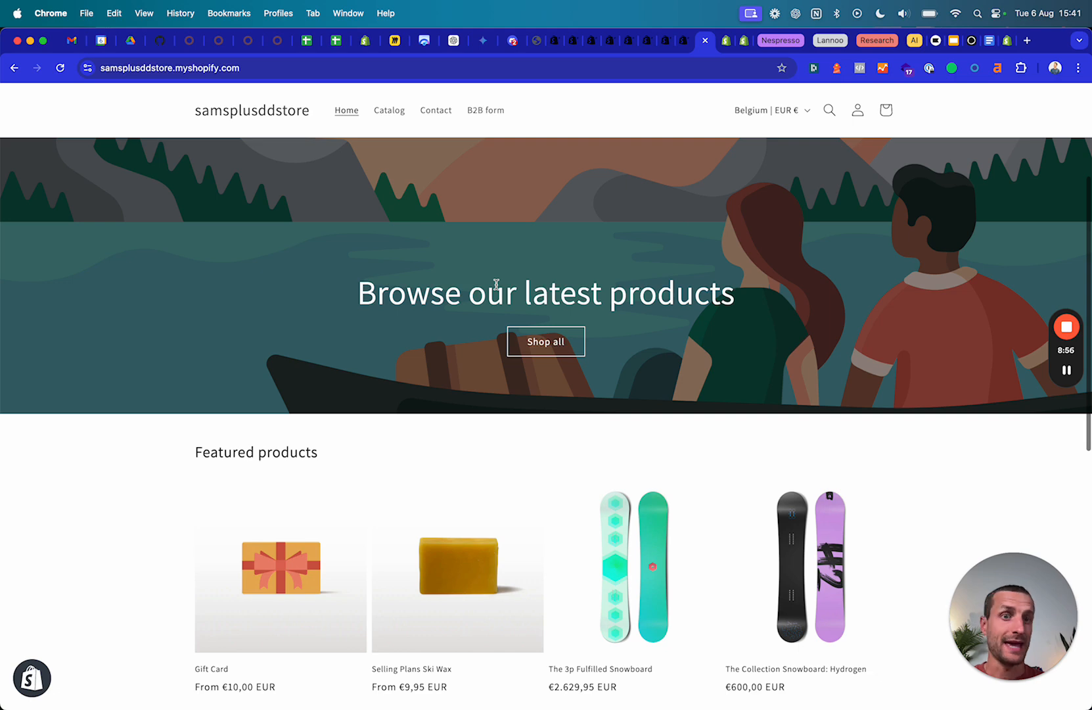
Open Manage > Manage products and pricing for the dear digital products catalog.
left_click(556, 46)
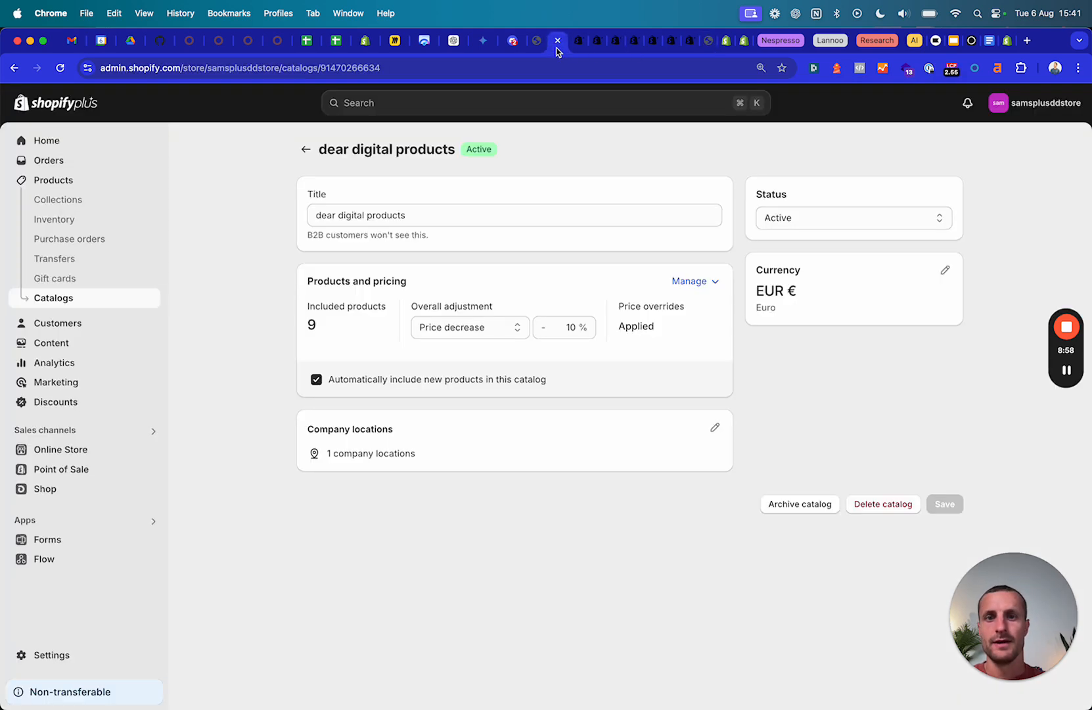
left_click(703, 283)
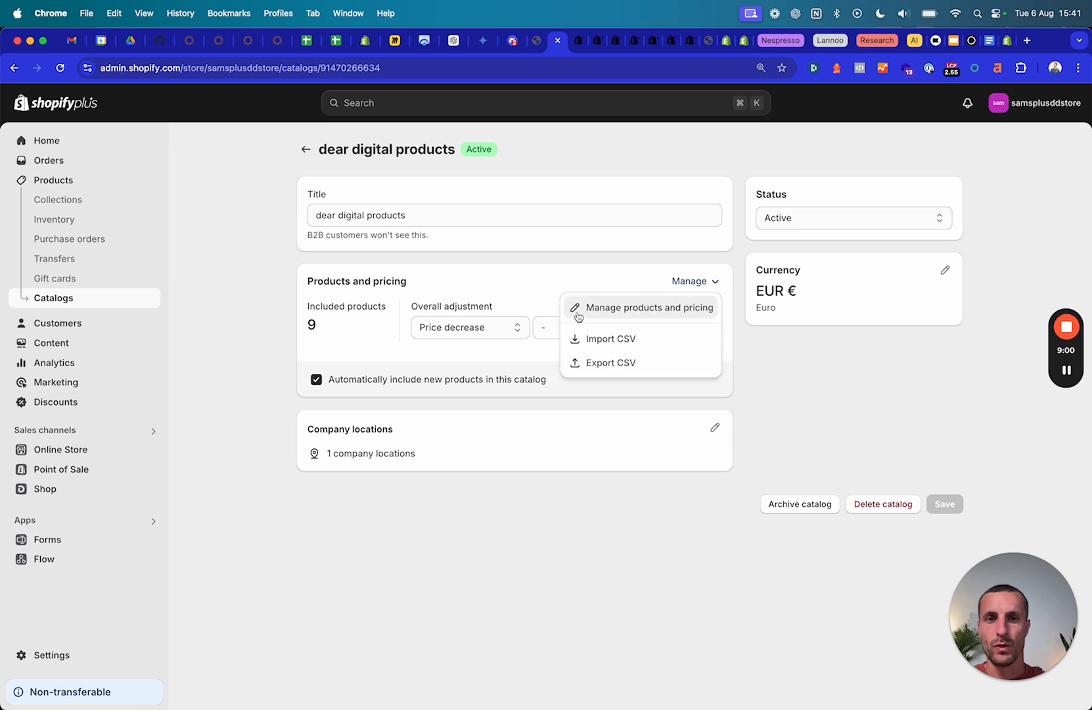
left_click(529, 289)
left_click(690, 282)
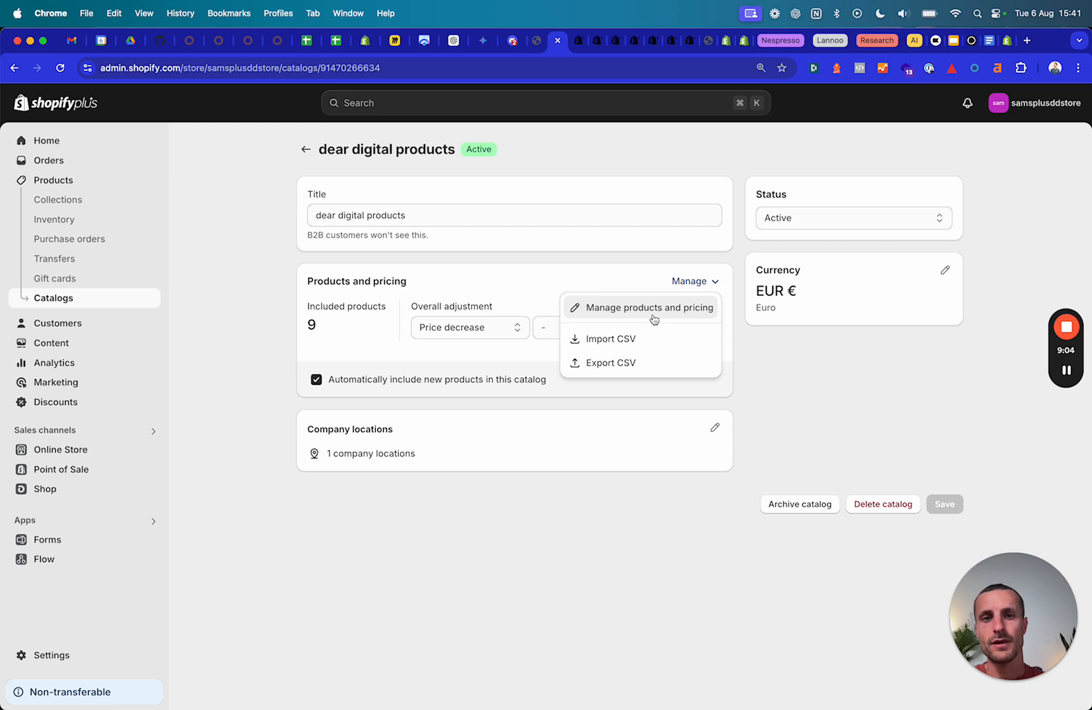
left_click(654, 319)
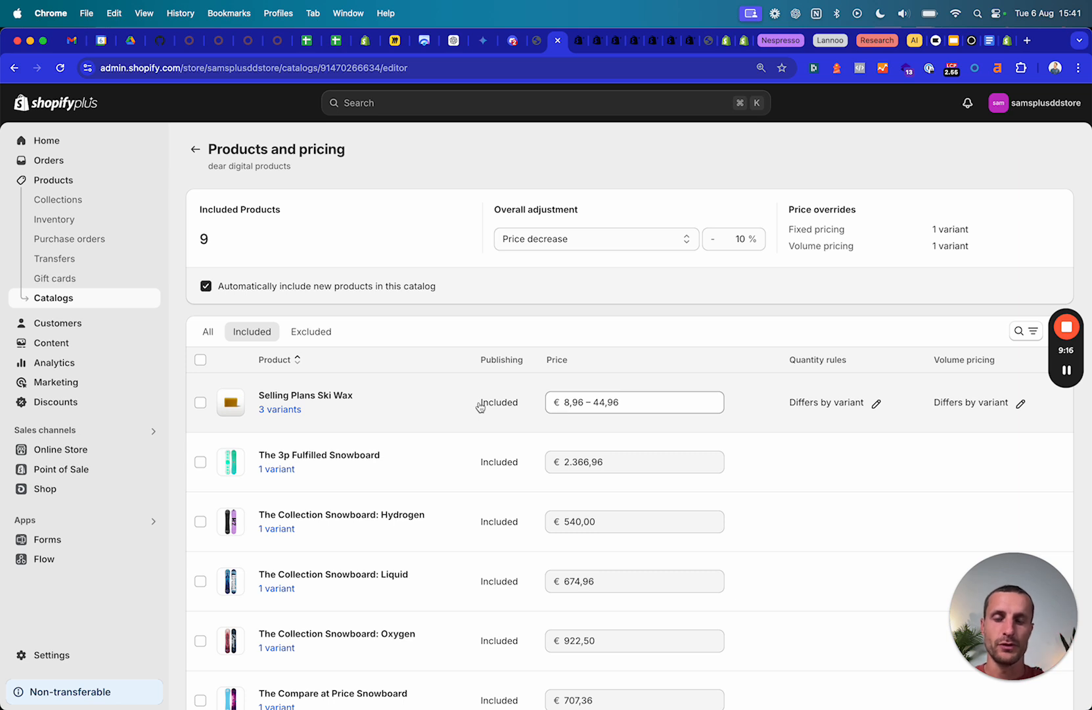
scroll(468, 468, "down", 2)
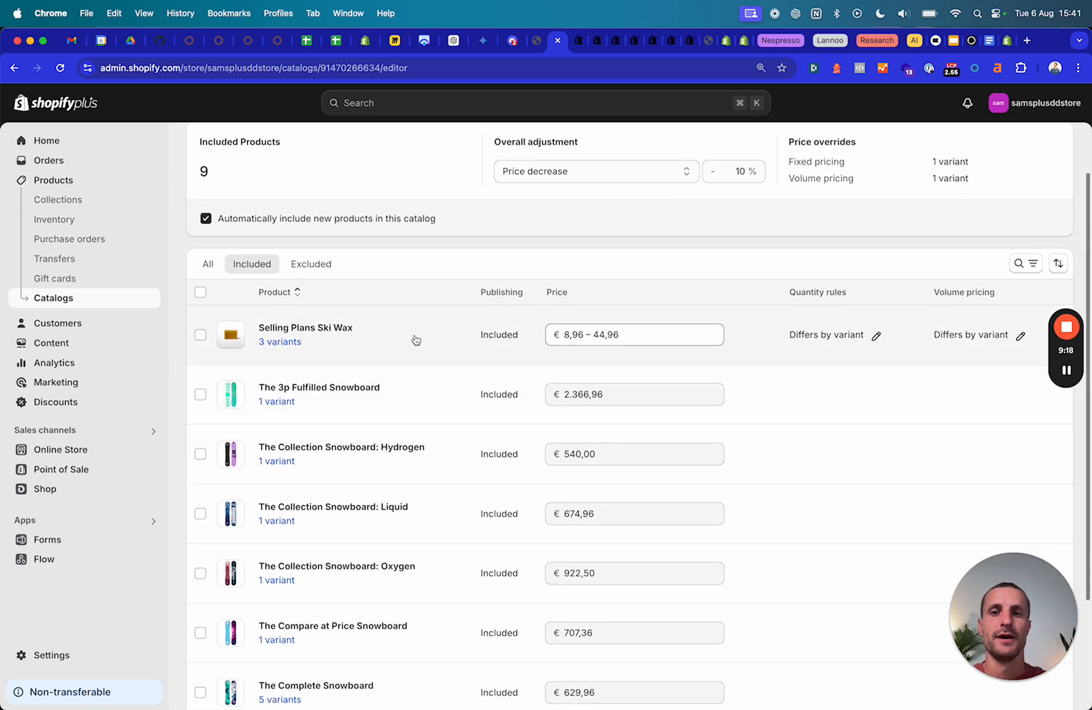
scroll(736, 341, "up", 2)
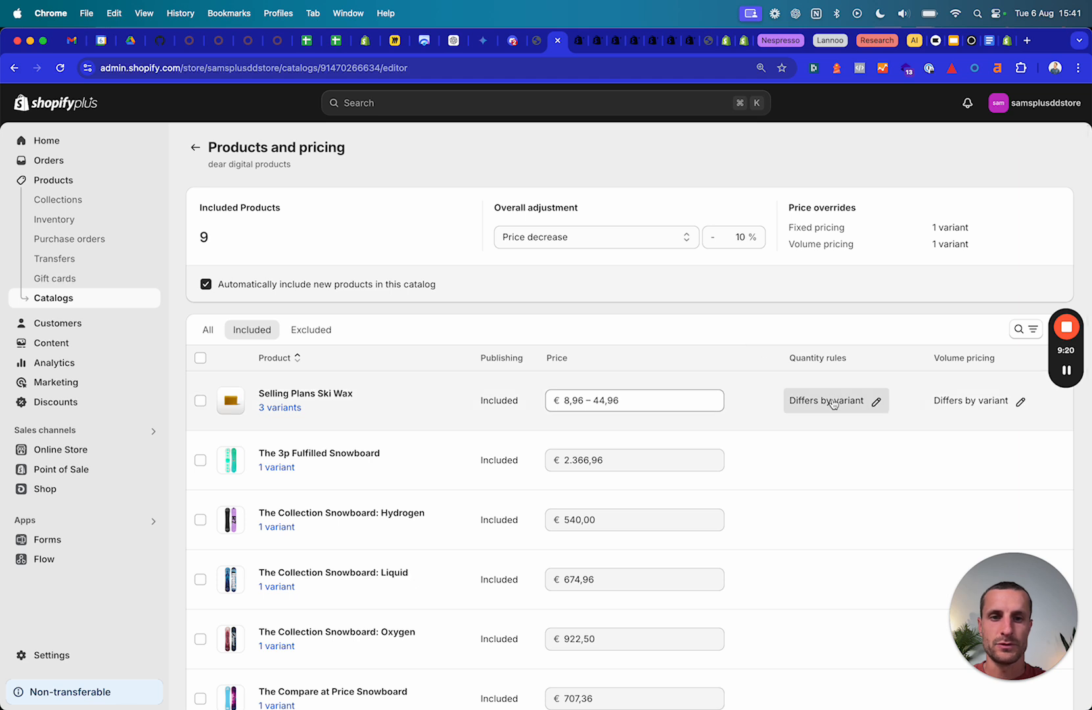
Check the Selling Plans Ski Wax quantity rules prompt and open its 3 variants.
left_click(376, 401)
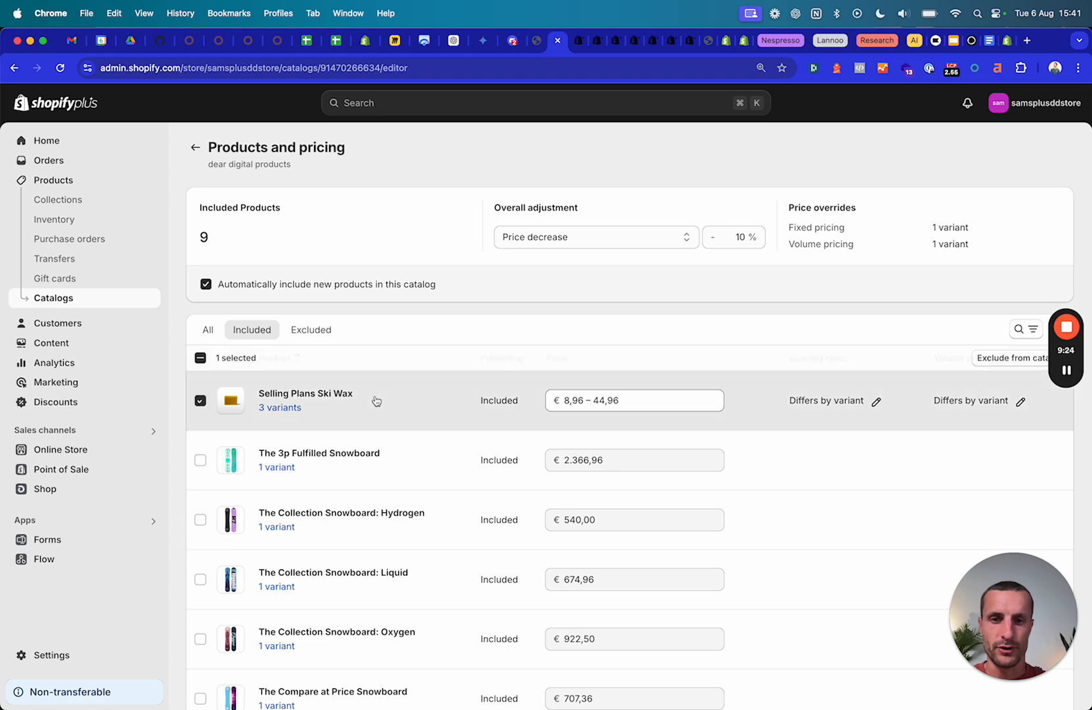
left_click(338, 409)
left_click(827, 400)
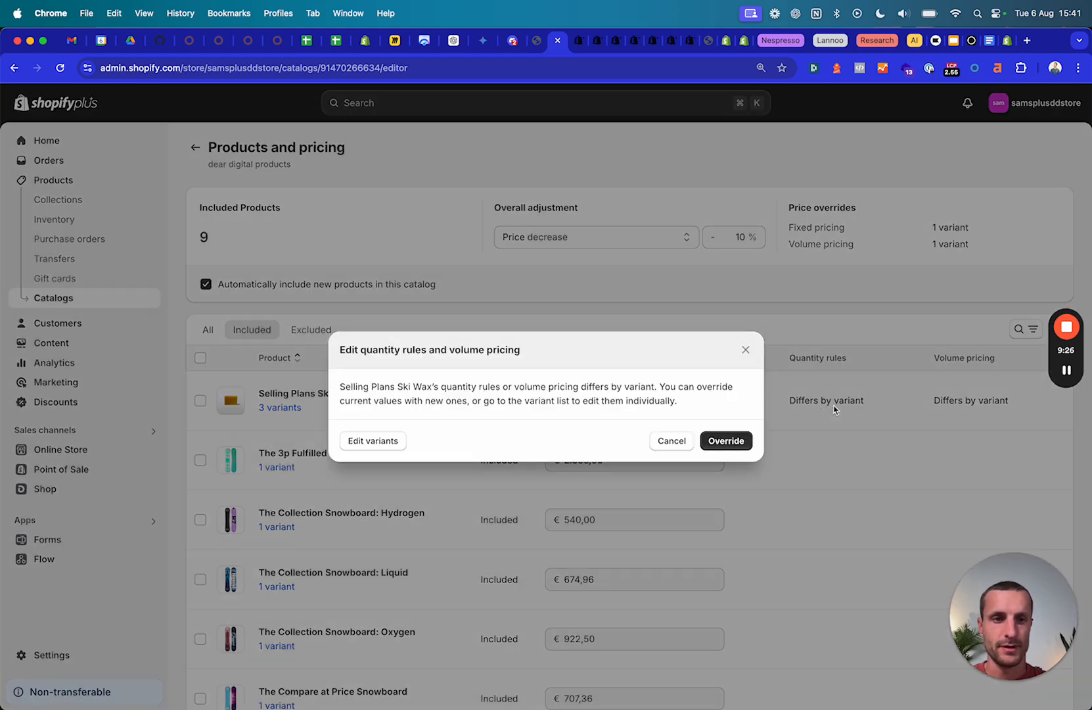
left_click(745, 349)
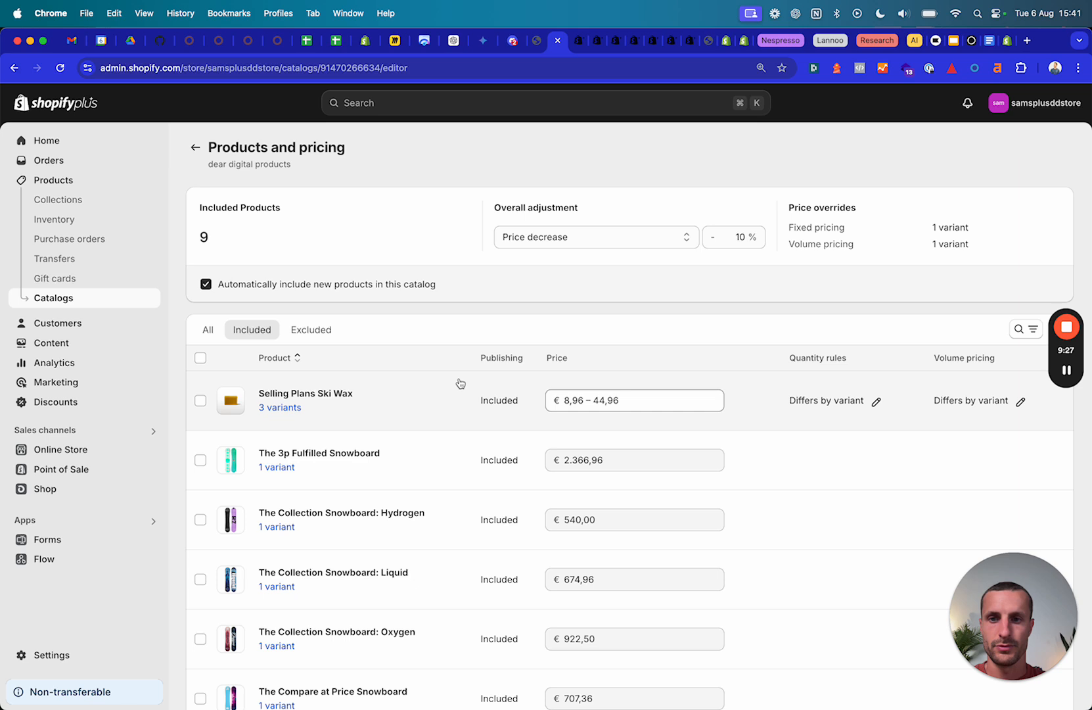
left_click(294, 407)
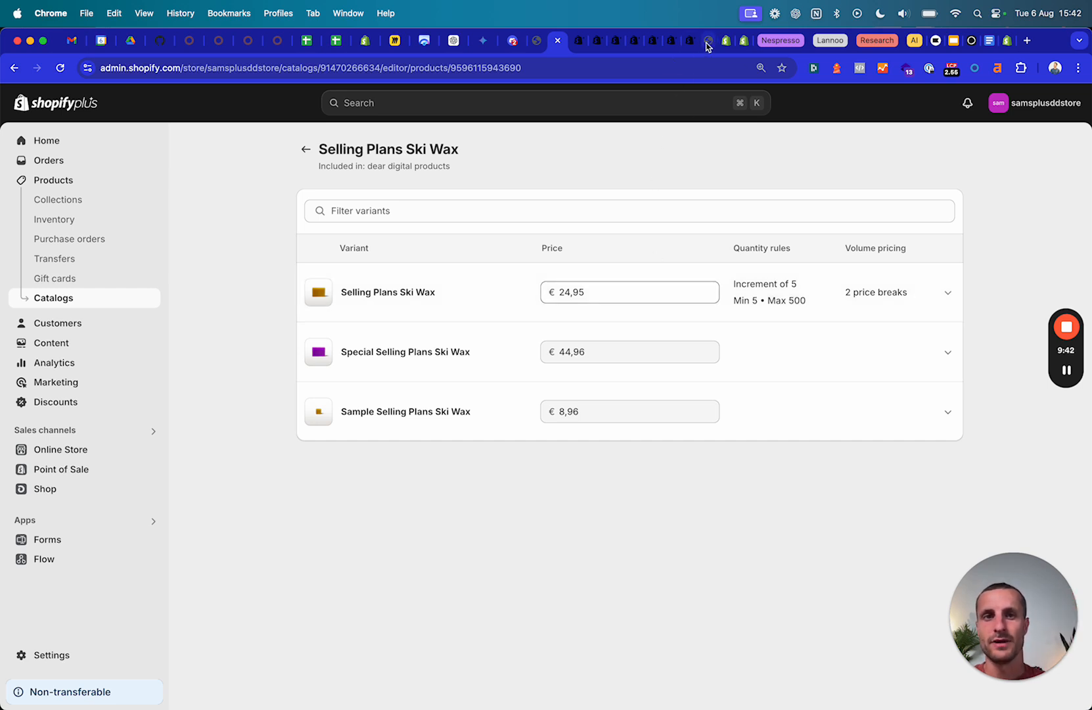
left_click_drag(328, 150, 495, 152)
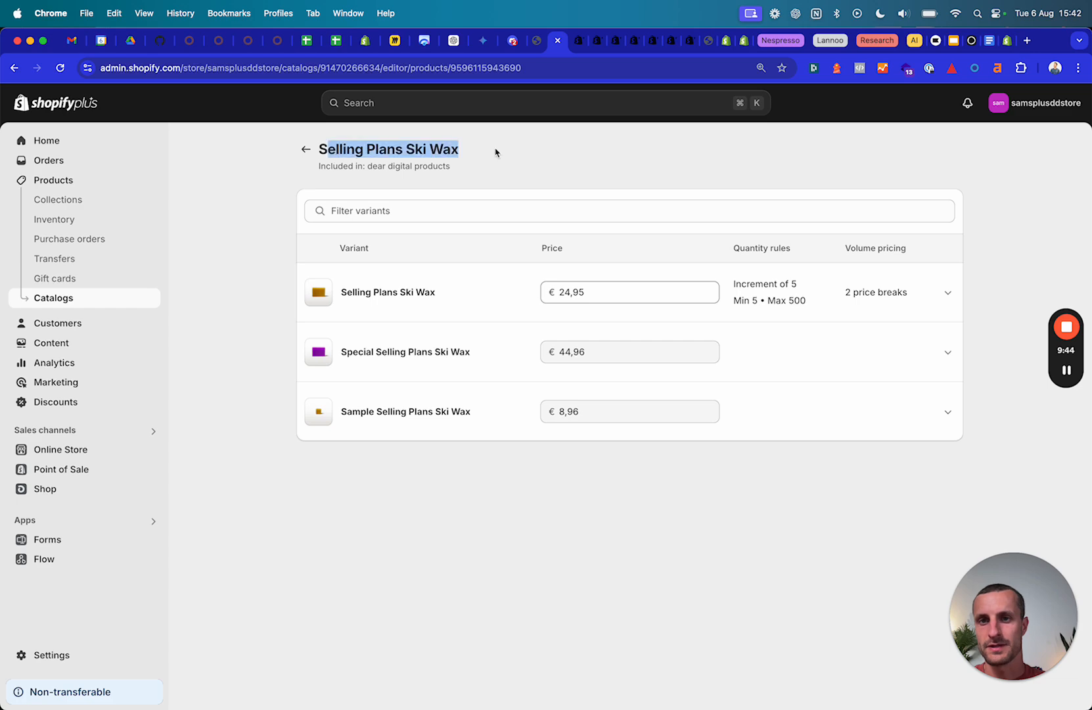
left_click(707, 42)
Open the Selling Plans Ski Wax product page and set its quantity to 8.
scroll(478, 380, "down", 3)
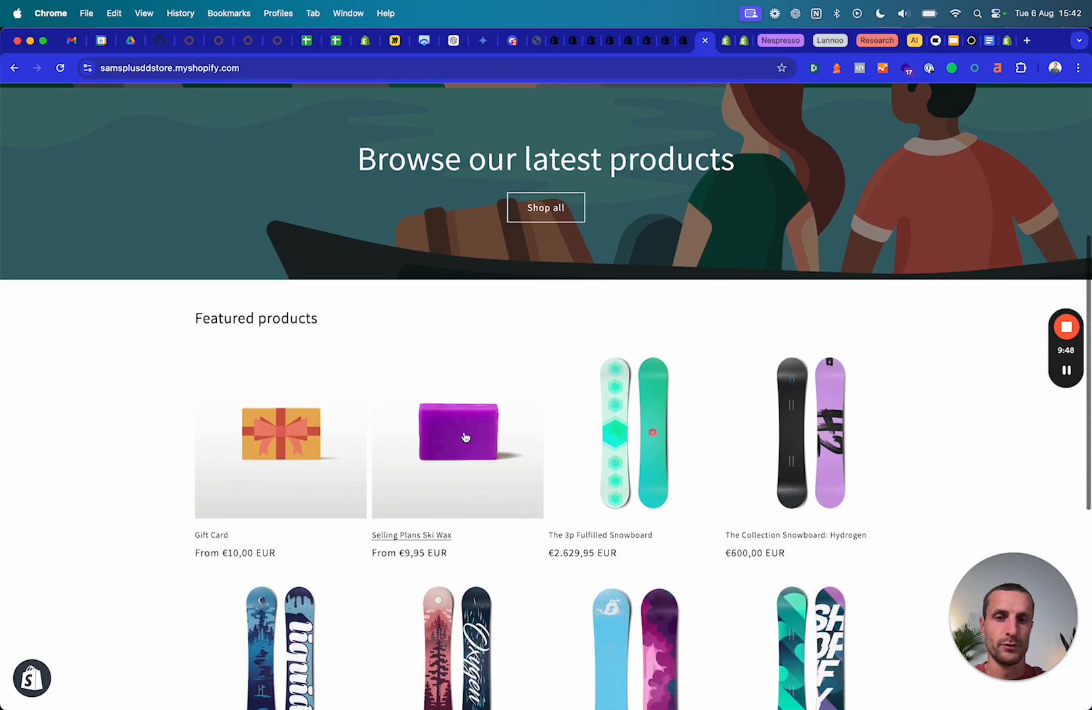
left_click(465, 486)
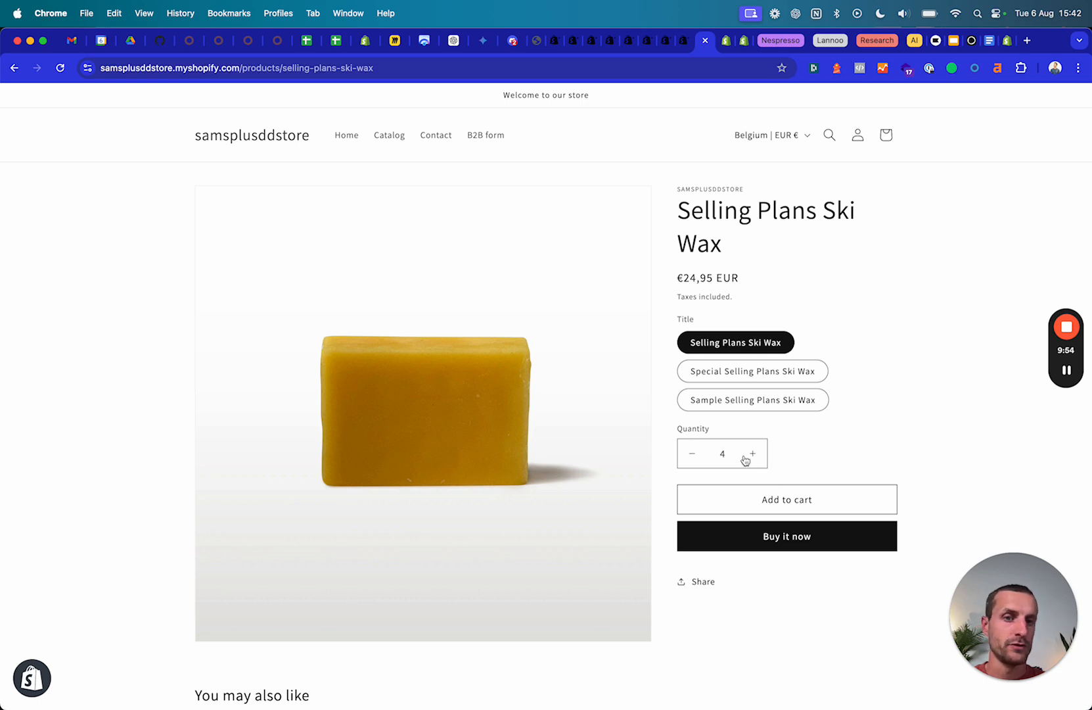
left_click(691, 461)
left_click(691, 461)
left_click(758, 455)
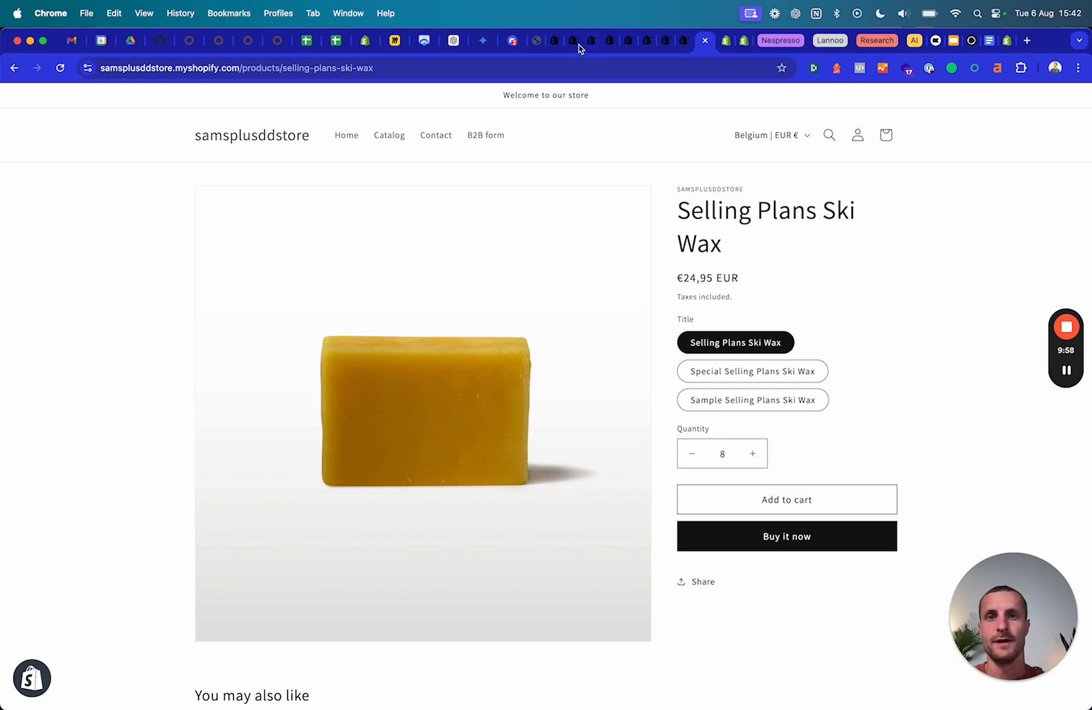
left_click(554, 44)
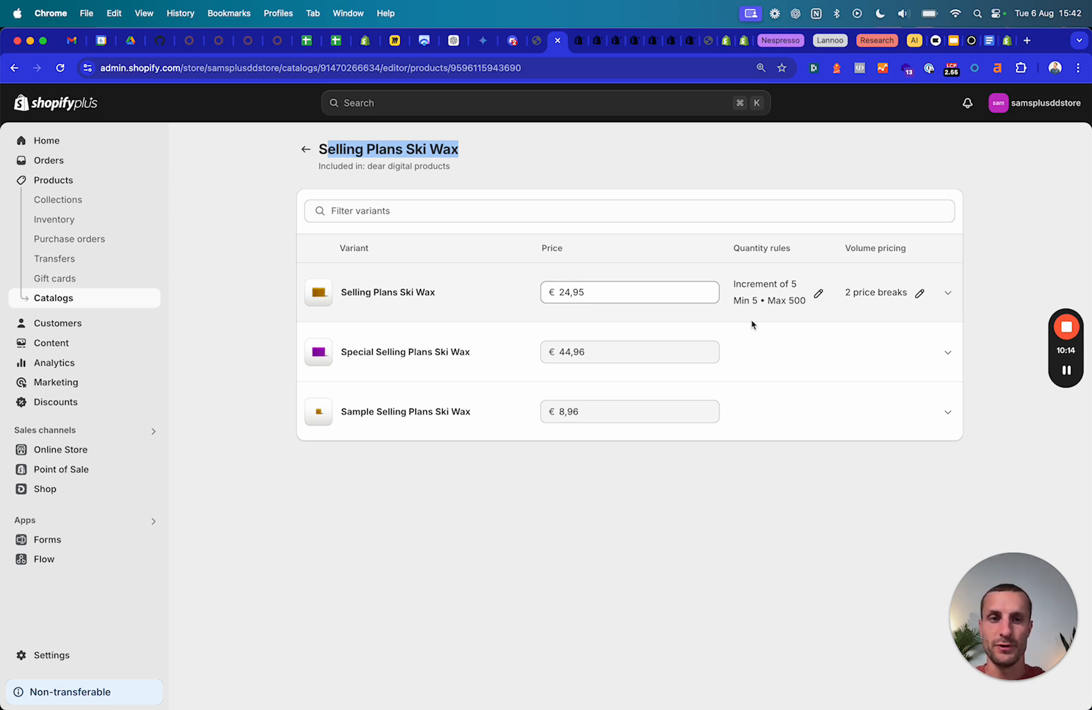
left_click(870, 296)
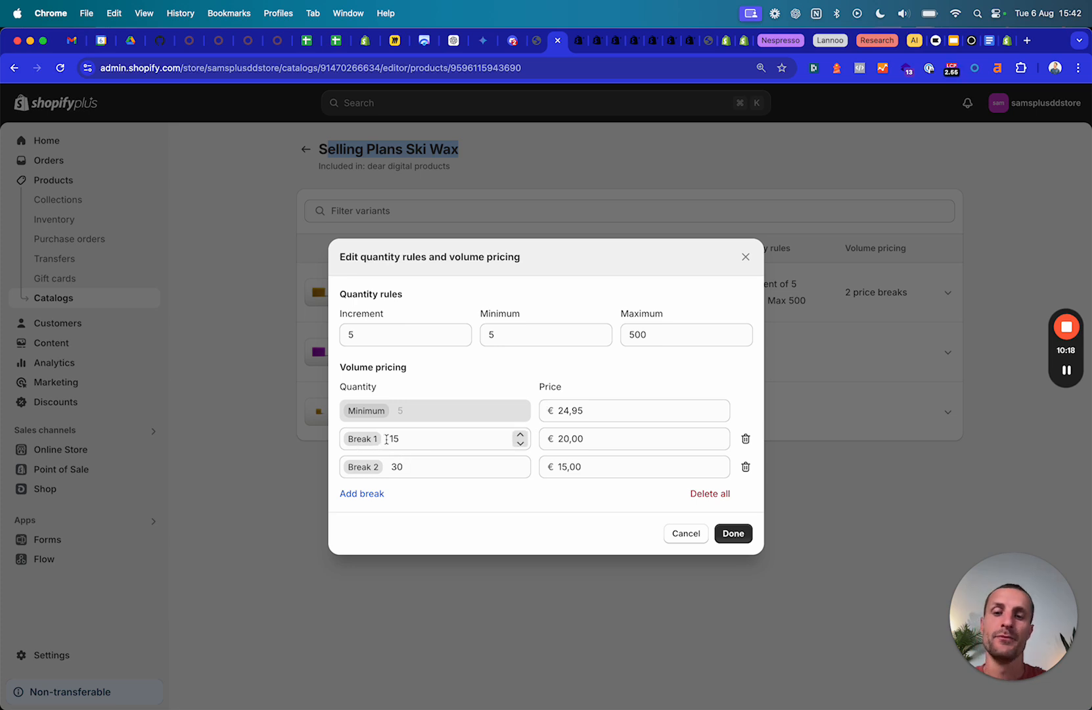
left_click(562, 439)
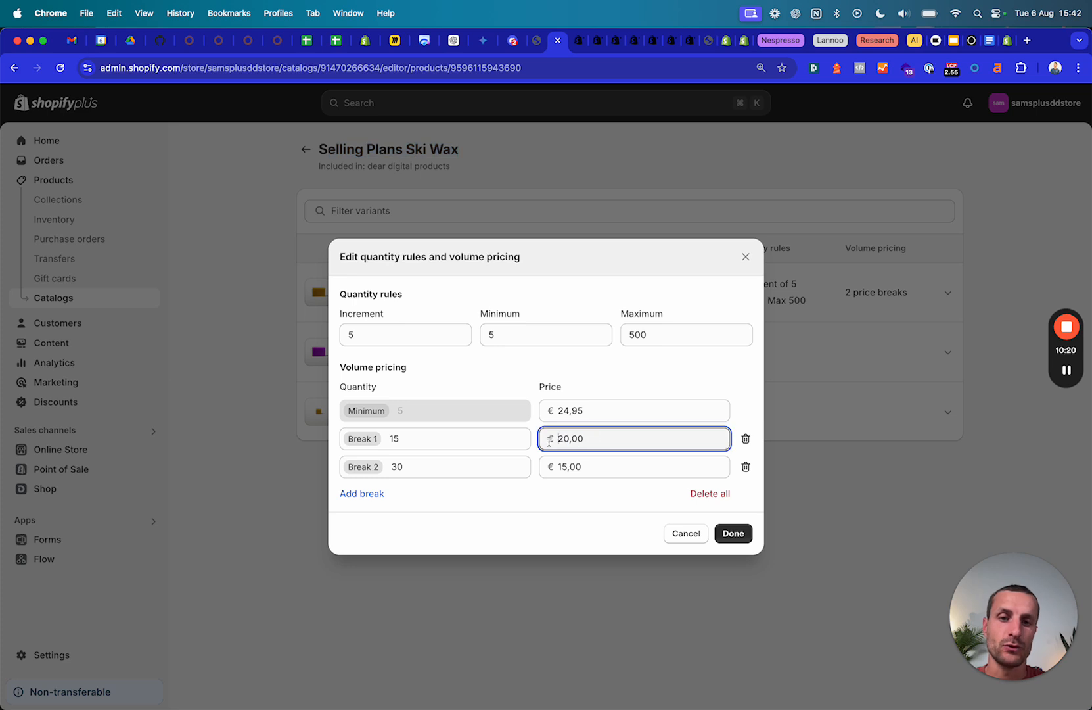
left_click_drag(562, 411, 610, 410)
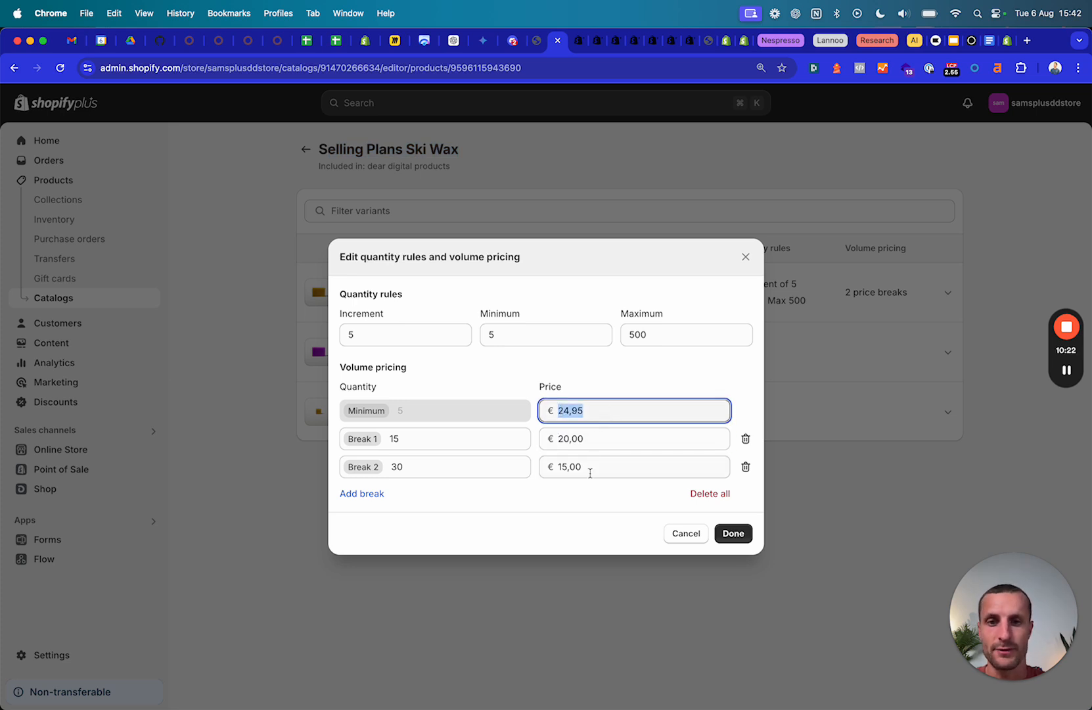
left_click_drag(590, 470, 558, 467)
left_click(407, 468)
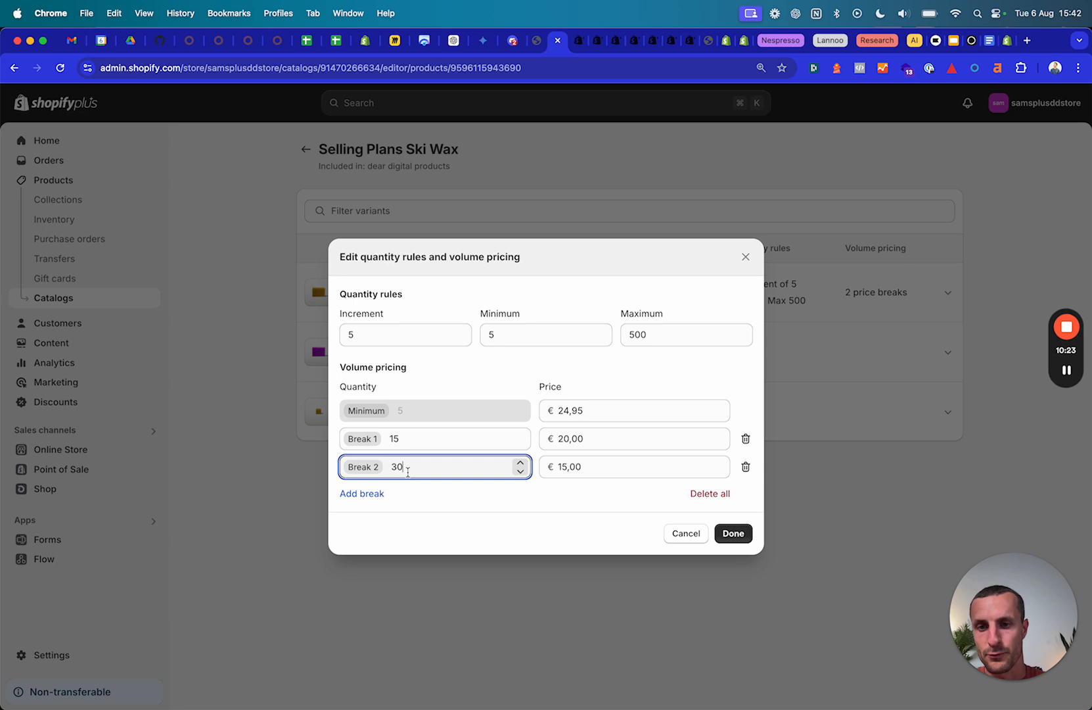
left_click(609, 471)
left_click(742, 259)
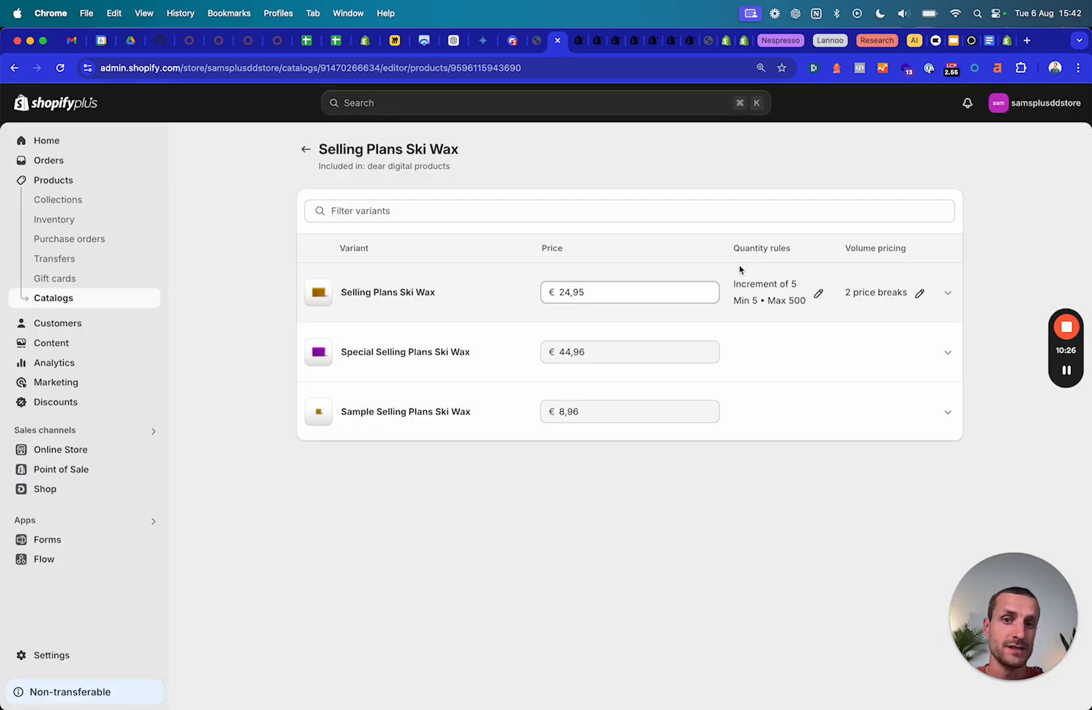
Open the store's customer log-in page and enter the customer's e-mail address.
left_click(707, 43)
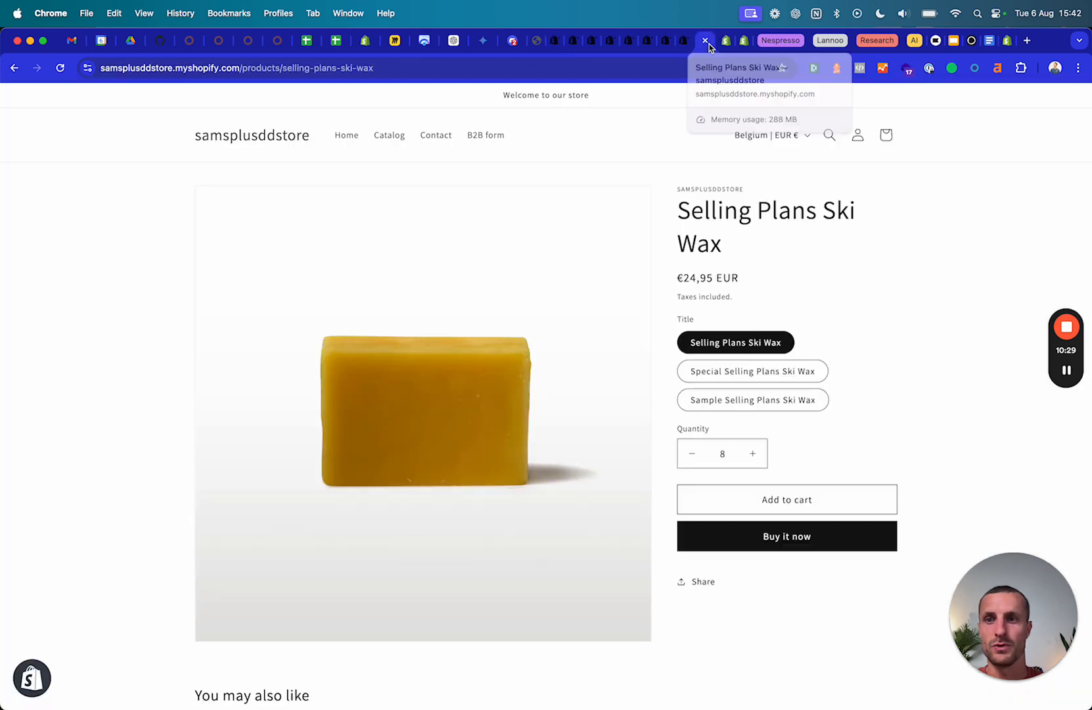
left_click(859, 143)
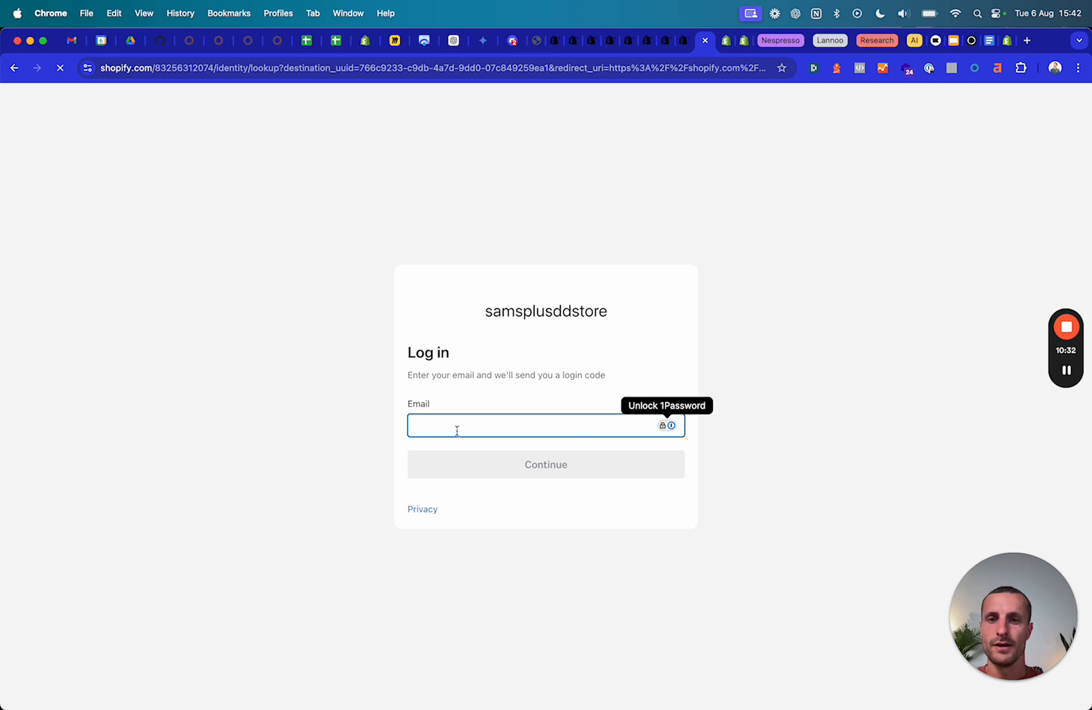
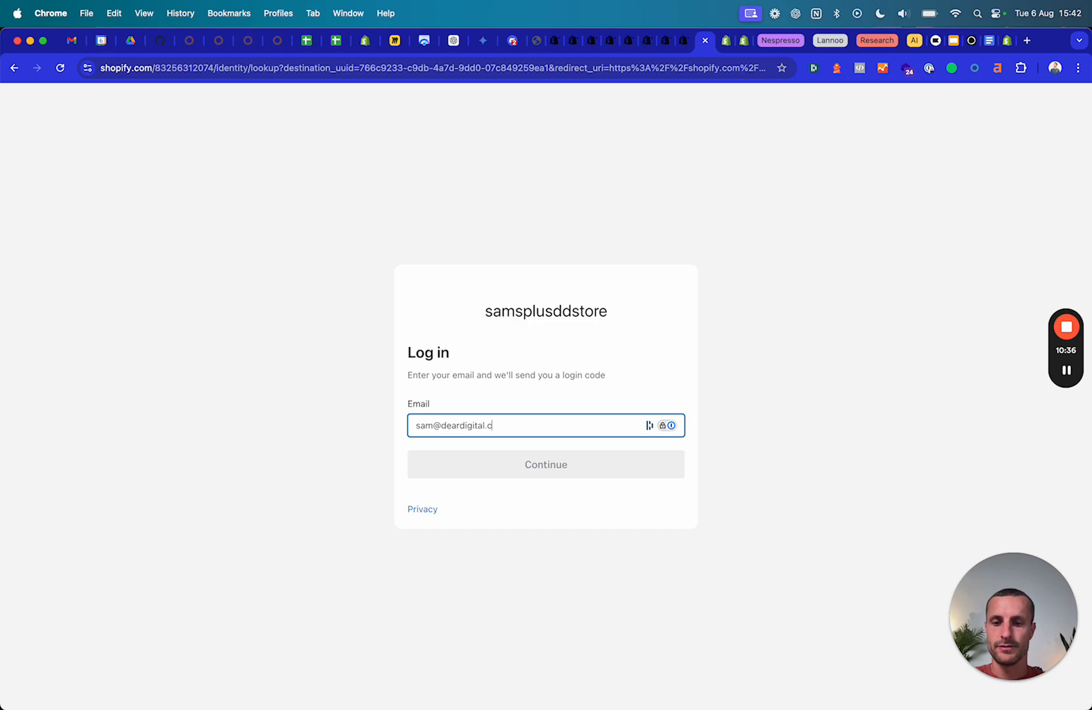
key("Return")
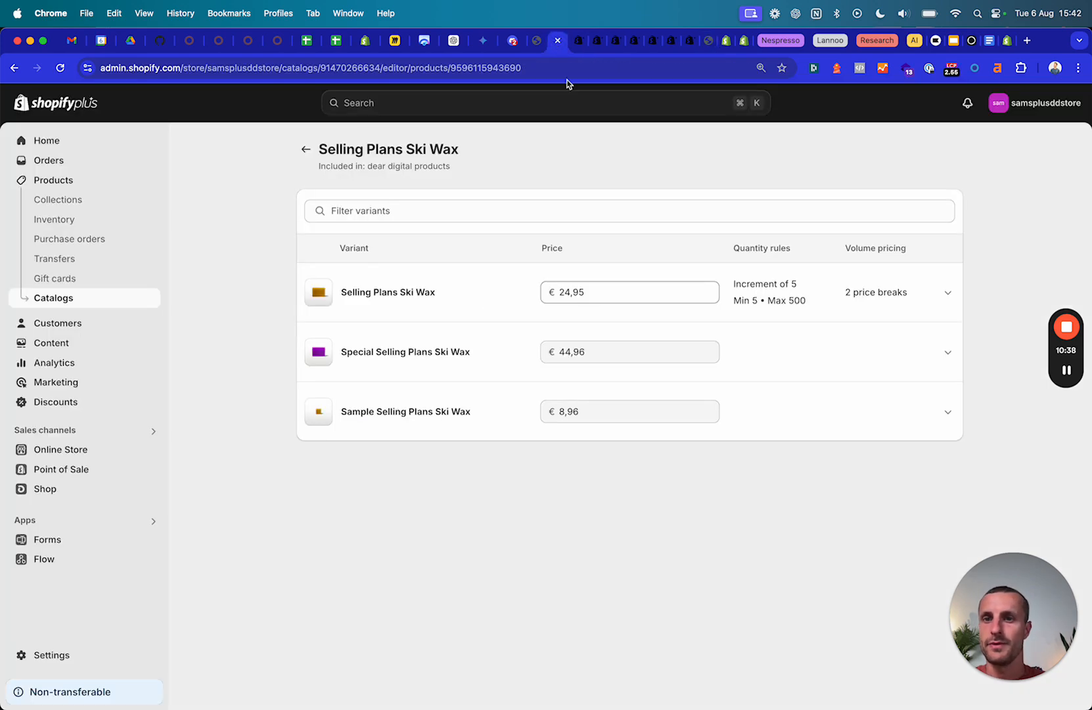
Open dear digital BV under Customers > Companies and view its main contact's details.
left_click(578, 42)
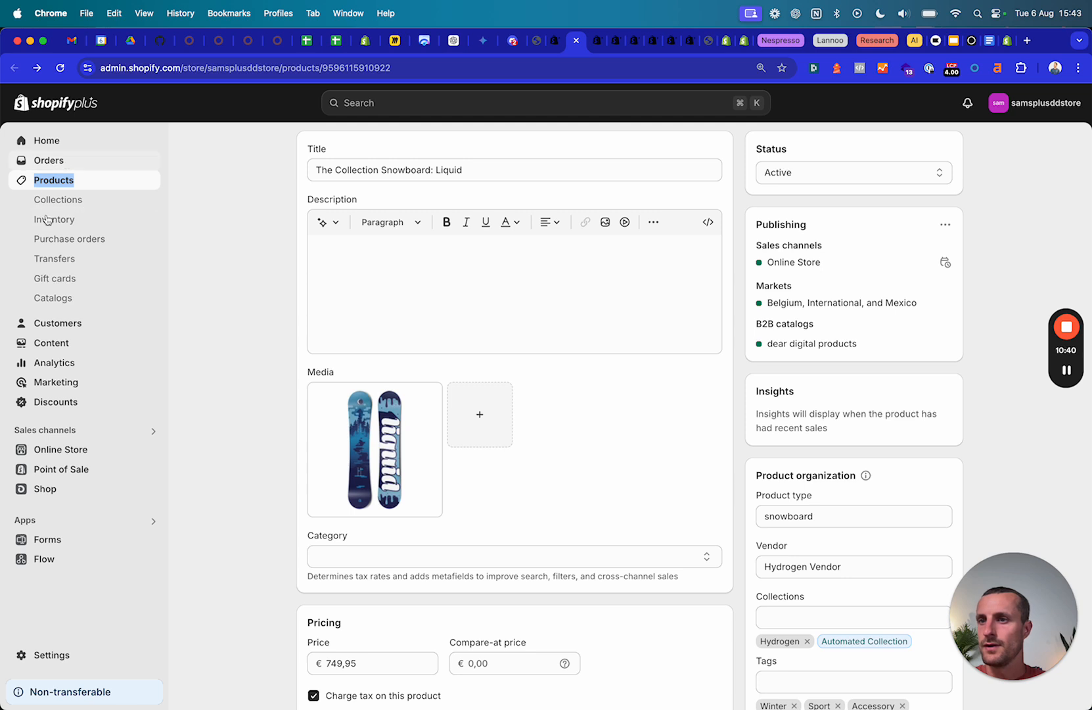
left_click(55, 328)
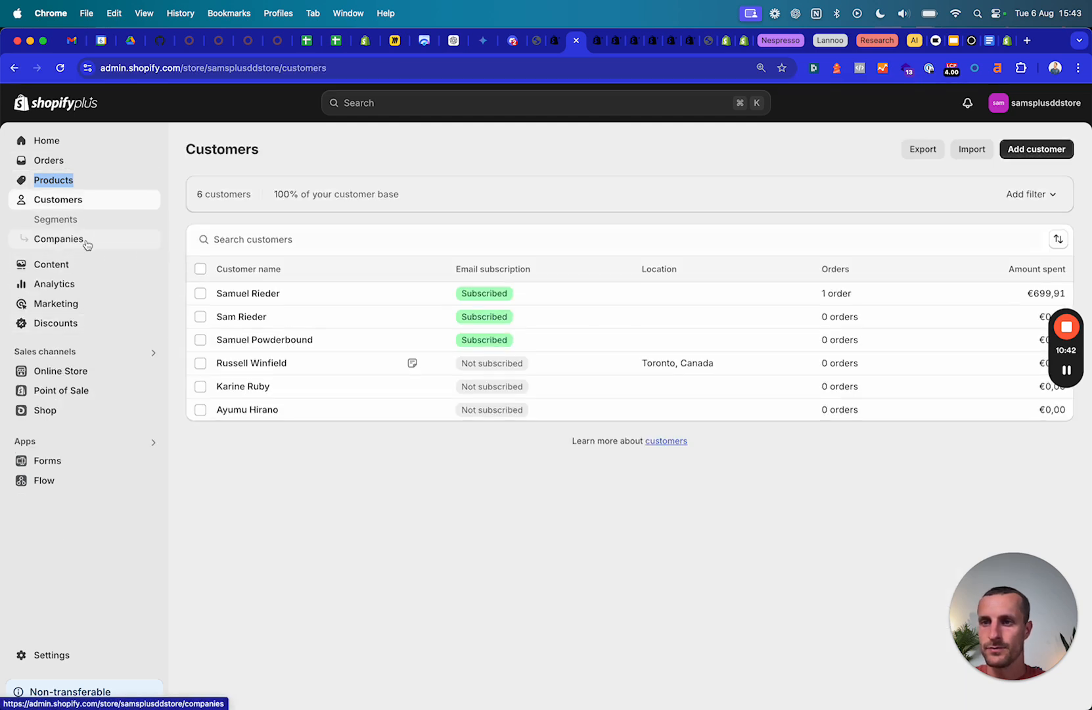
left_click(86, 243)
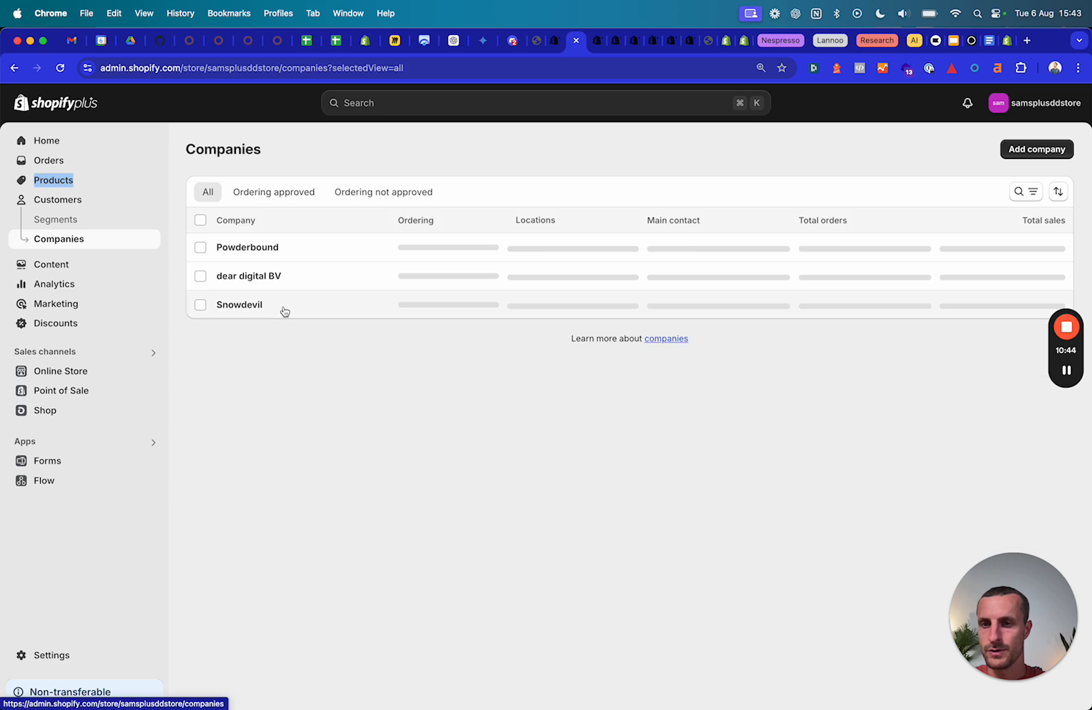
left_click(277, 278)
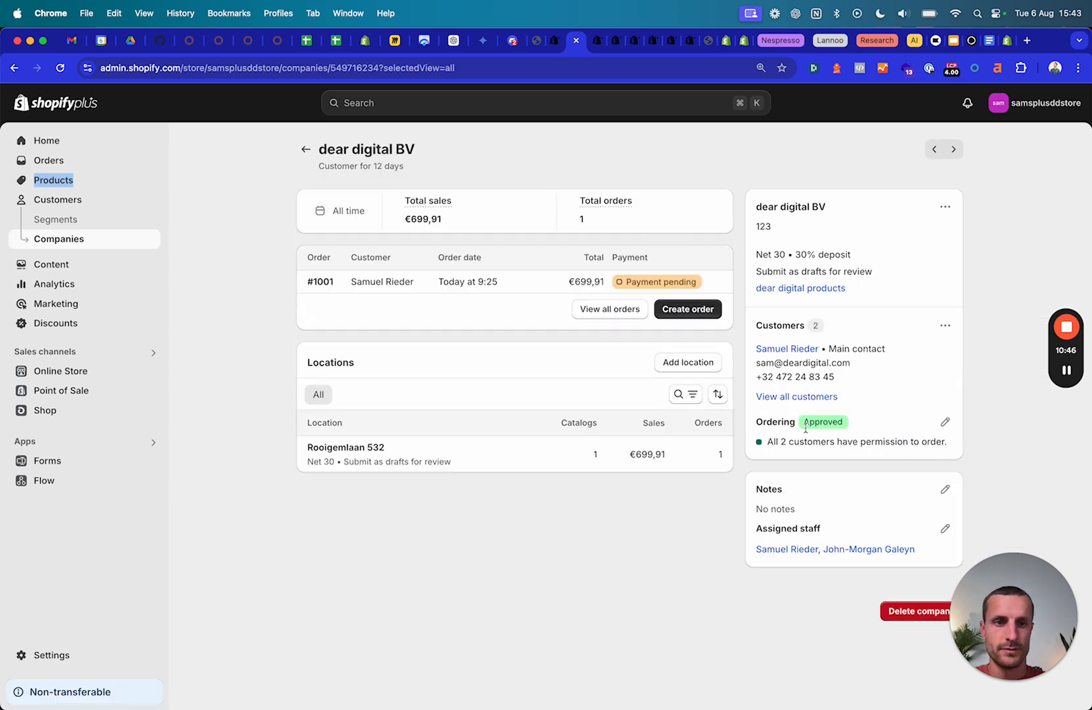
left_click(794, 350)
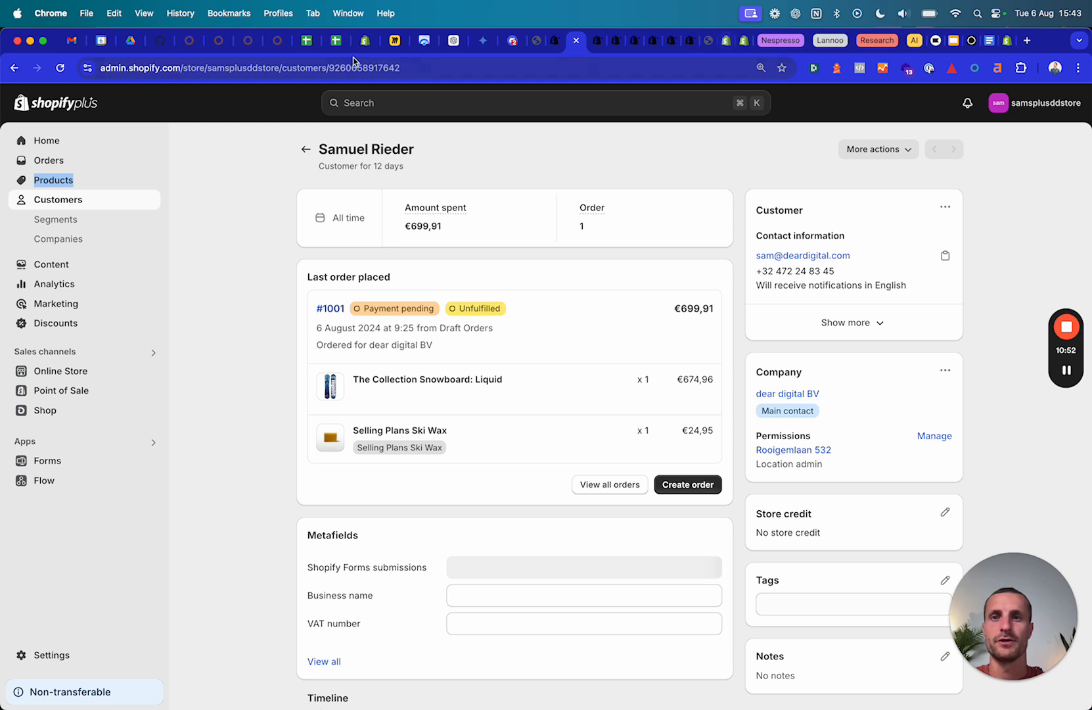
left_click(713, 41)
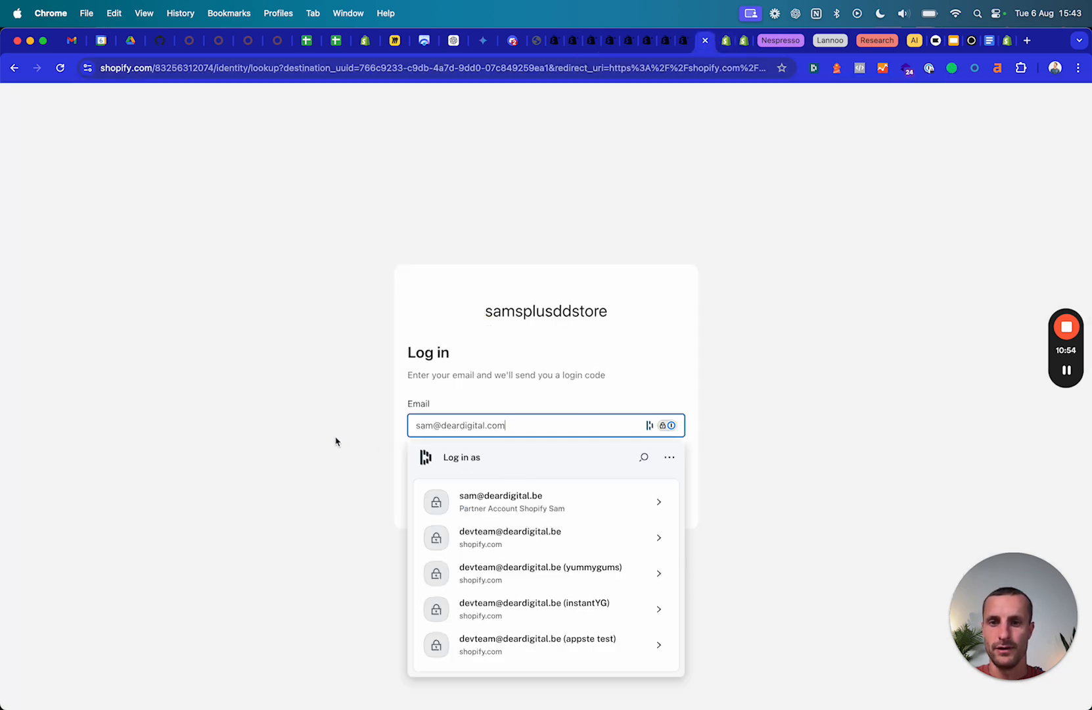
Request a log-in code and submit the 6-digit code copied from the e-mail.
left_click(491, 457)
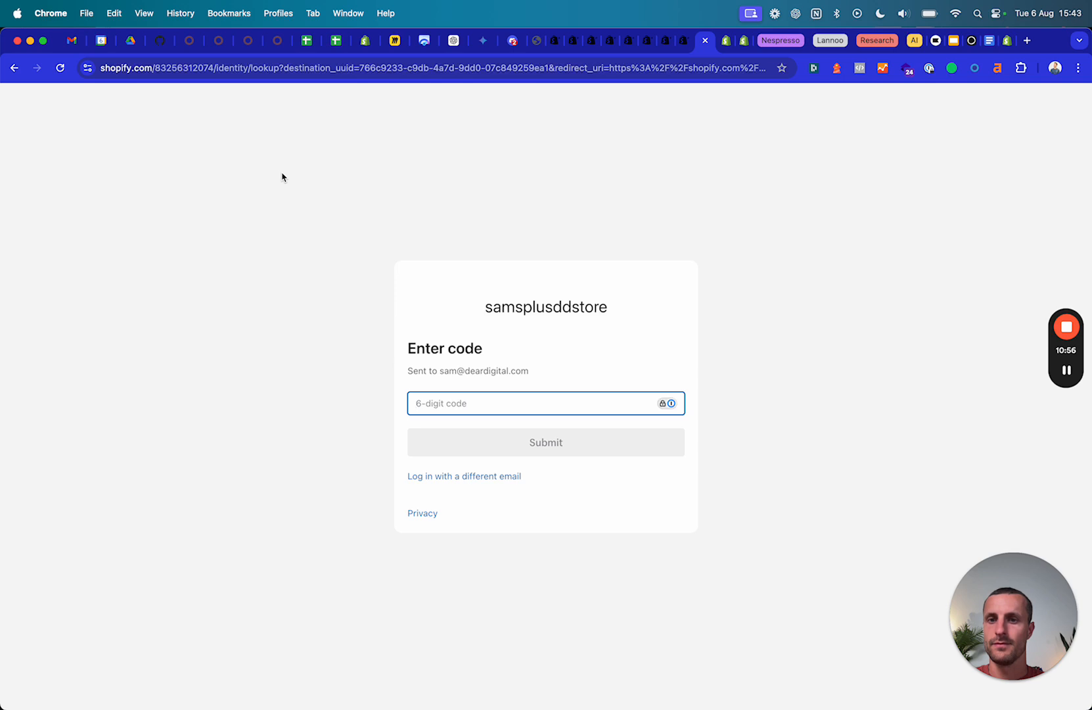
key("super+1")
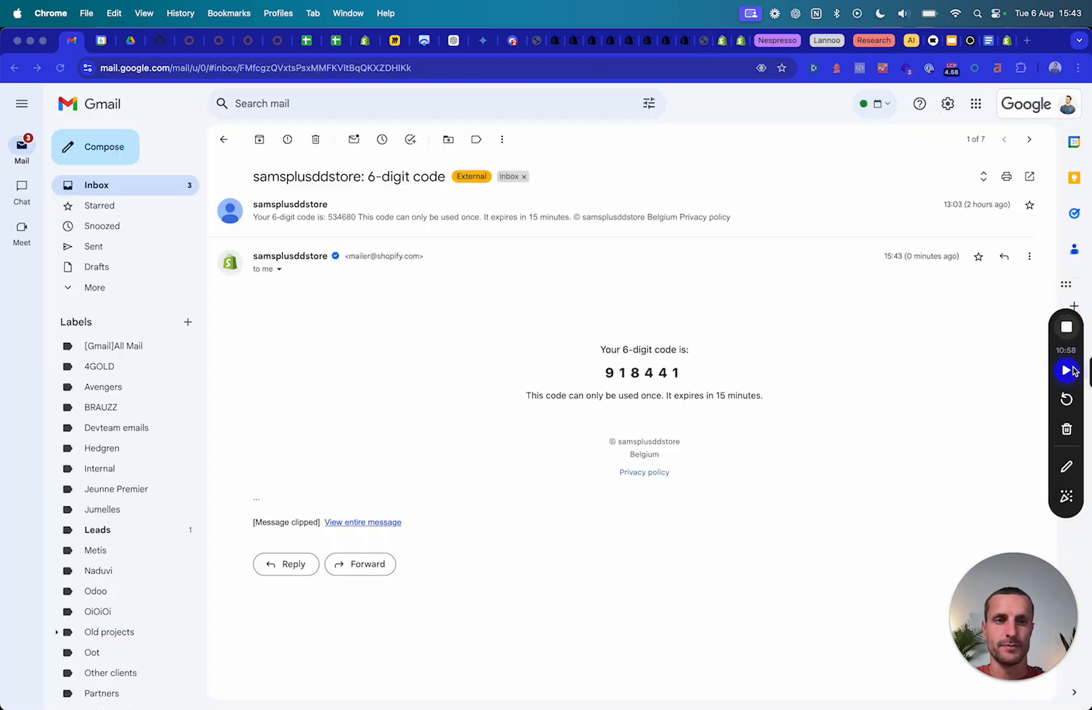
double_click(642, 372)
key("super+c")
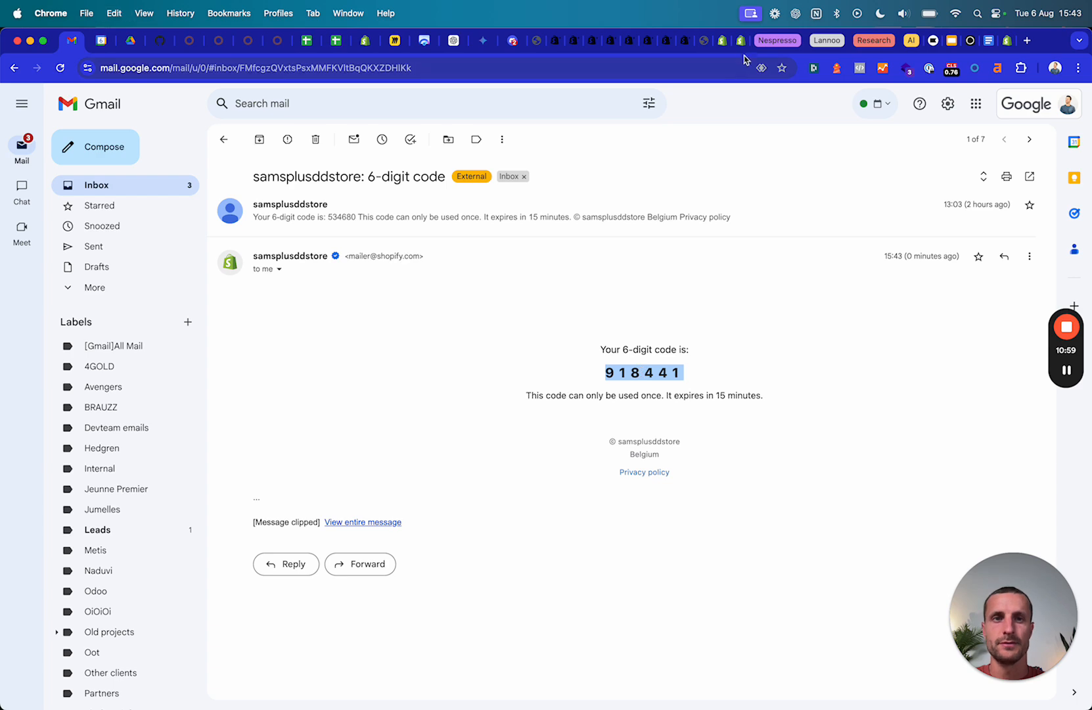
left_click(737, 49)
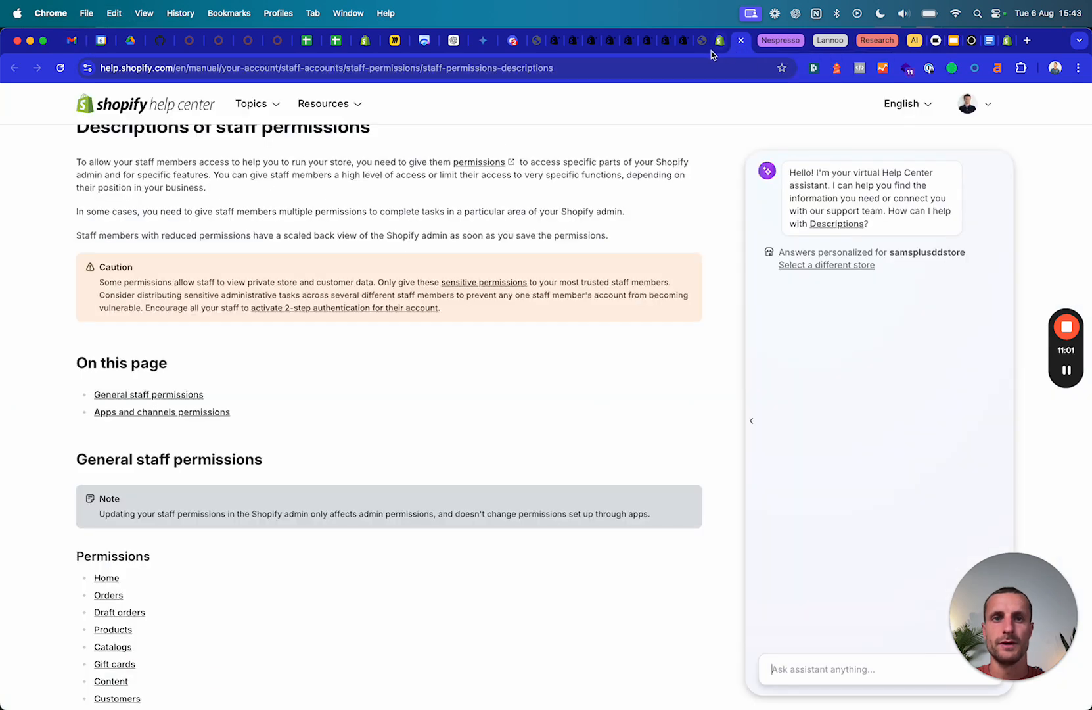
left_click(705, 47)
key("super+v")
left_click(561, 445)
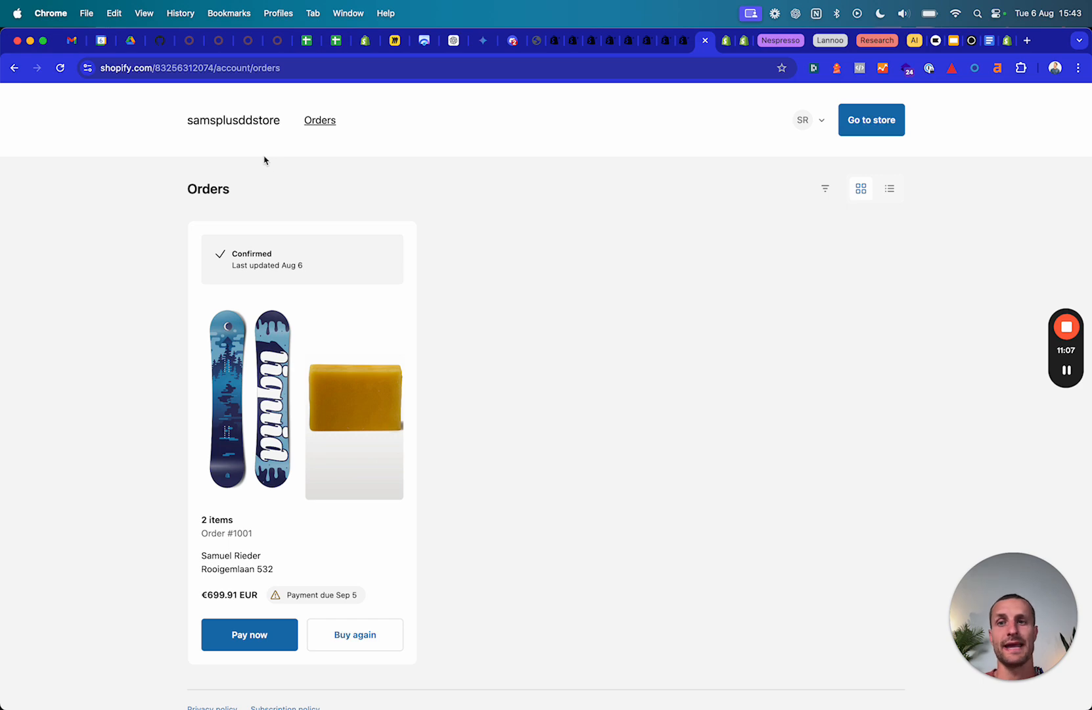
Return to the store to view featured B2B prices, then open an Incognito window.
left_click(252, 129)
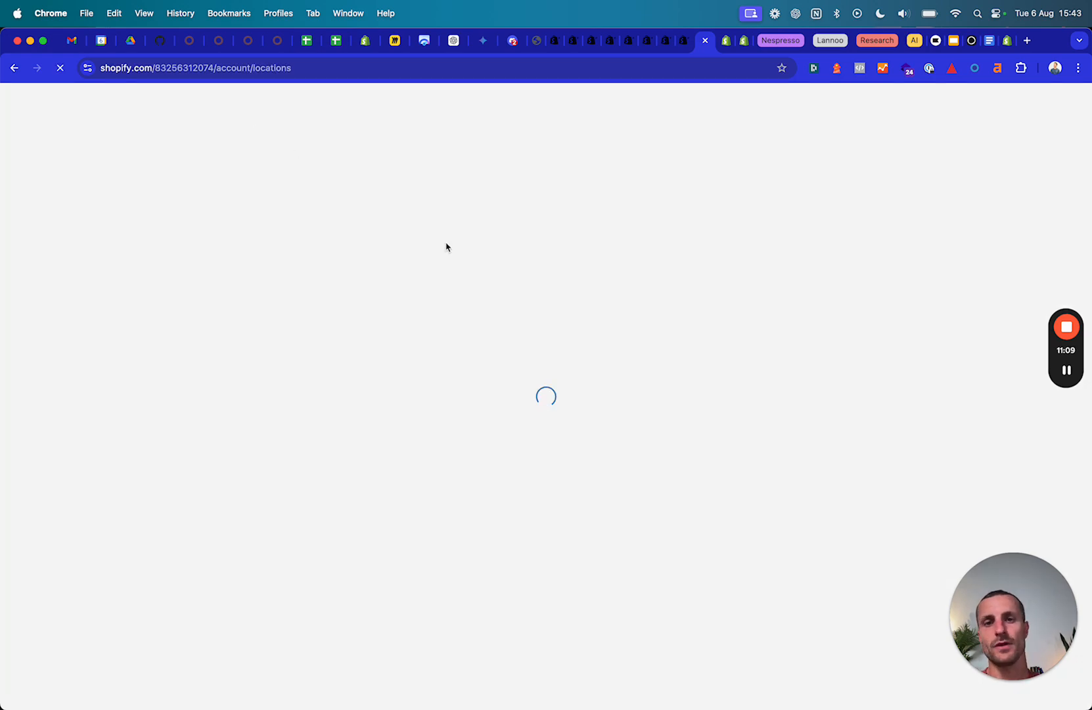
scroll(405, 419, "down", 7)
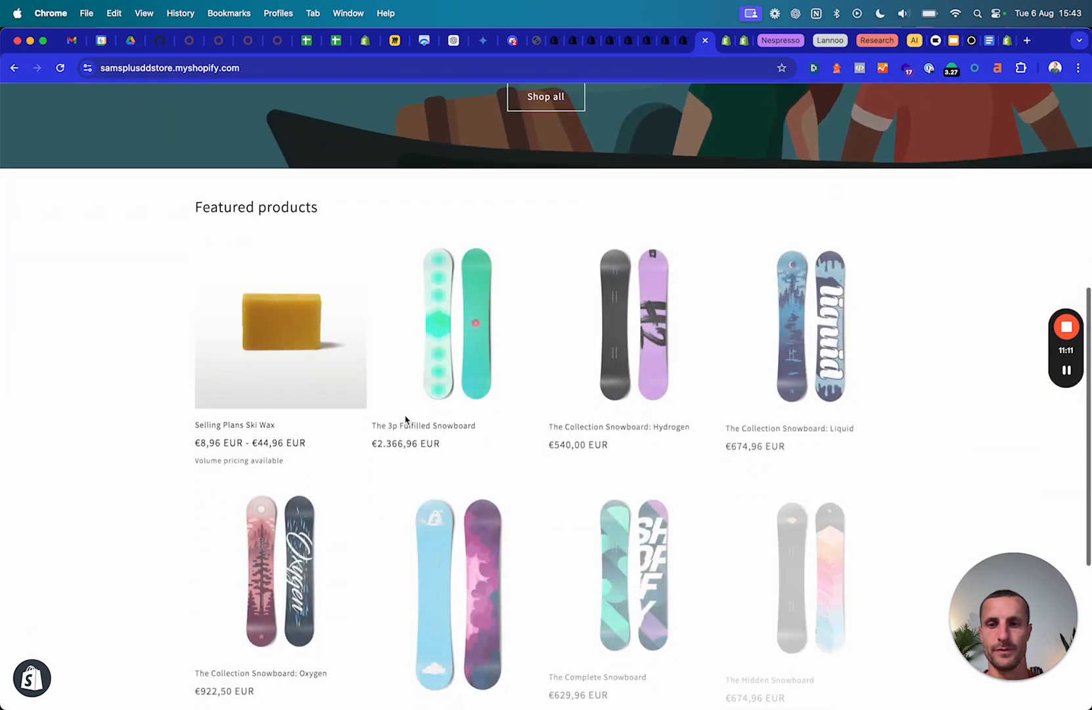
scroll(405, 419, "down", 1)
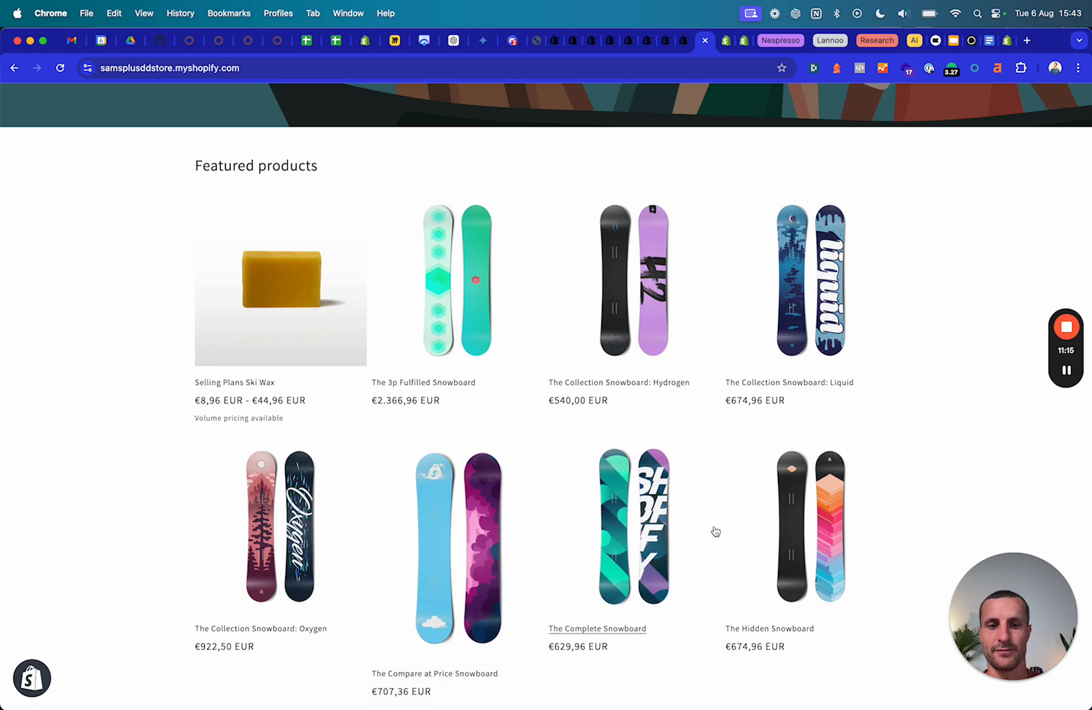
mouse_move(754, 704)
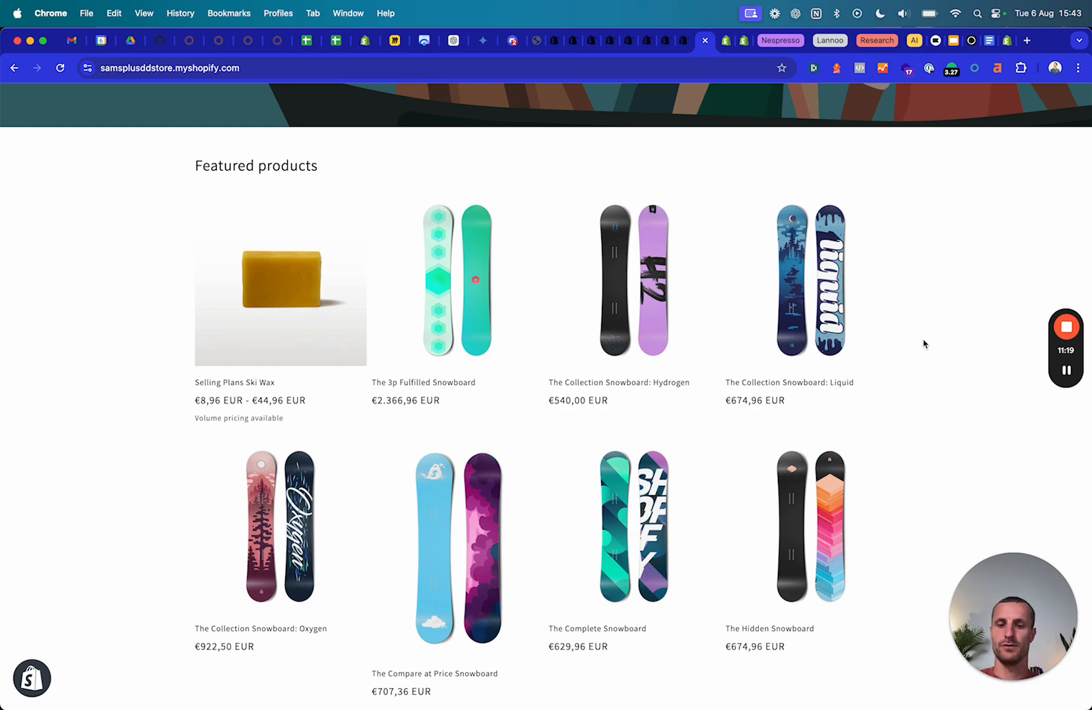
key("super+shift+n")
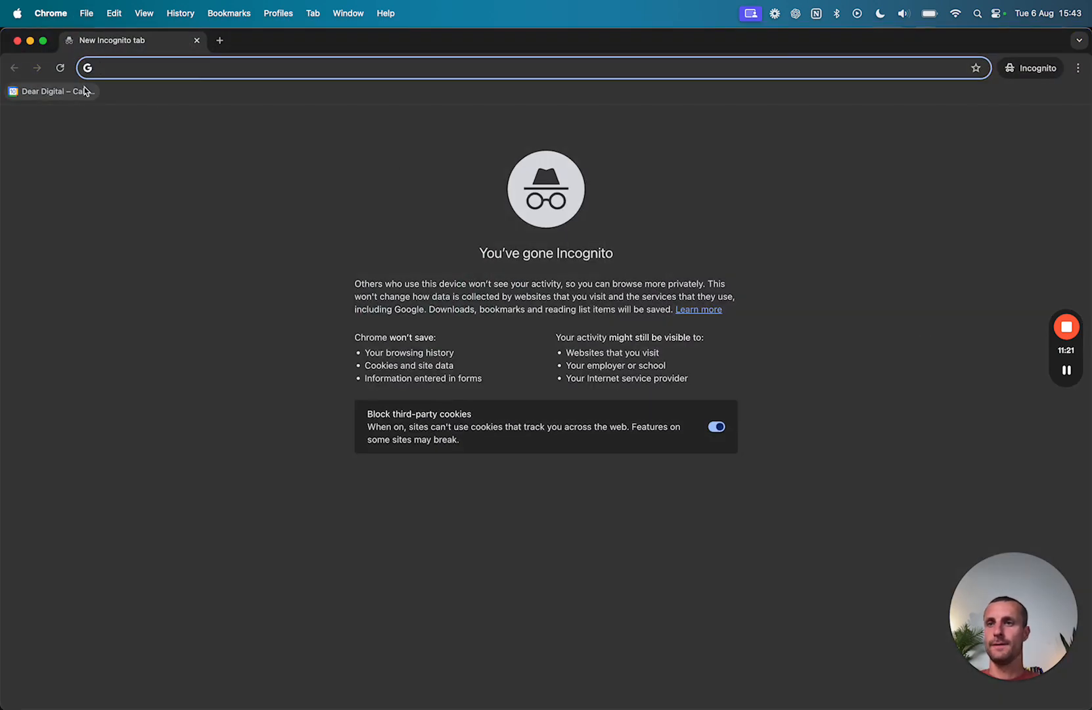
Load the store's web address in a new Incognito window.
left_click(17, 40)
left_click(260, 70)
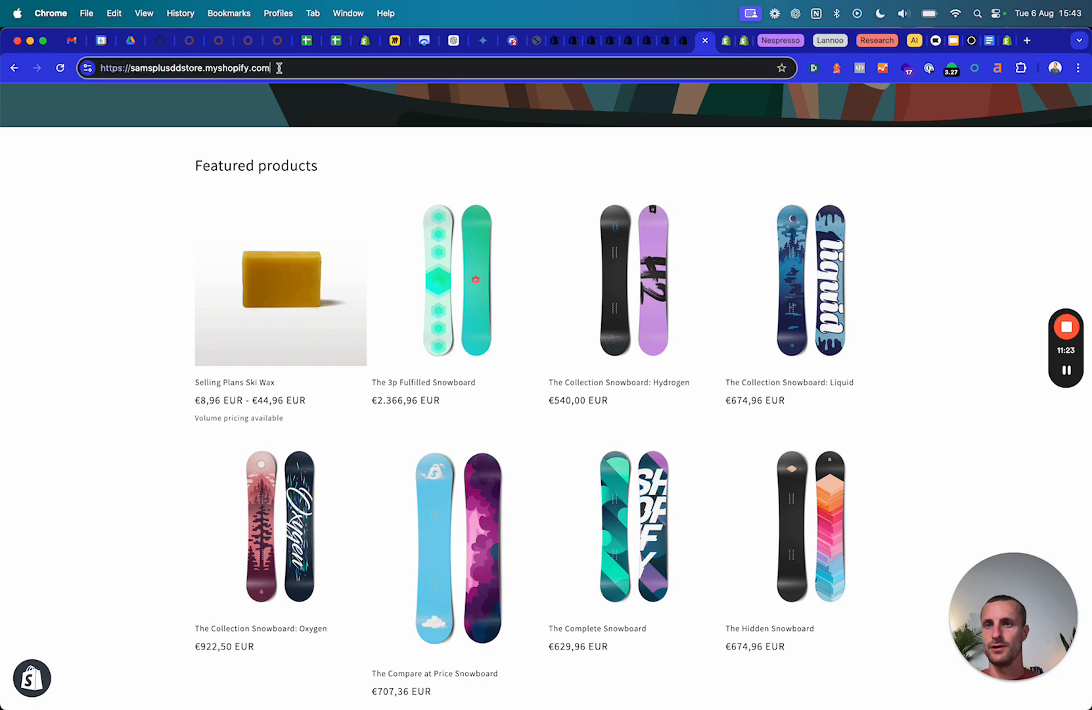
key("super+c")
key("super+shift+n")
key("super+v")
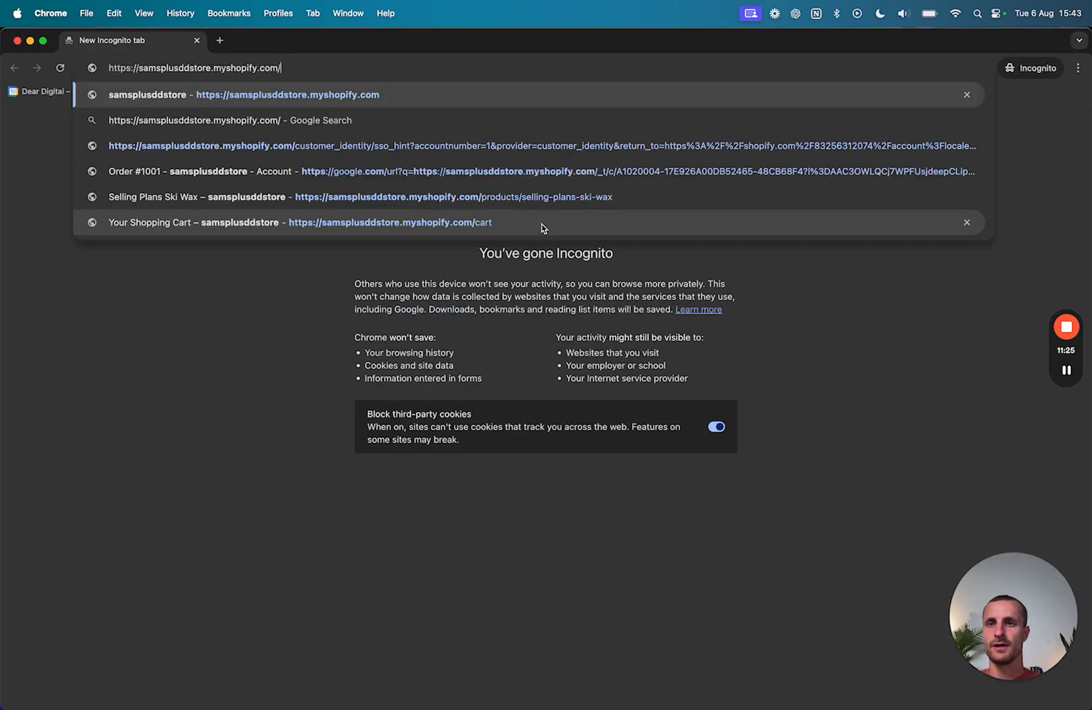
key("Return")
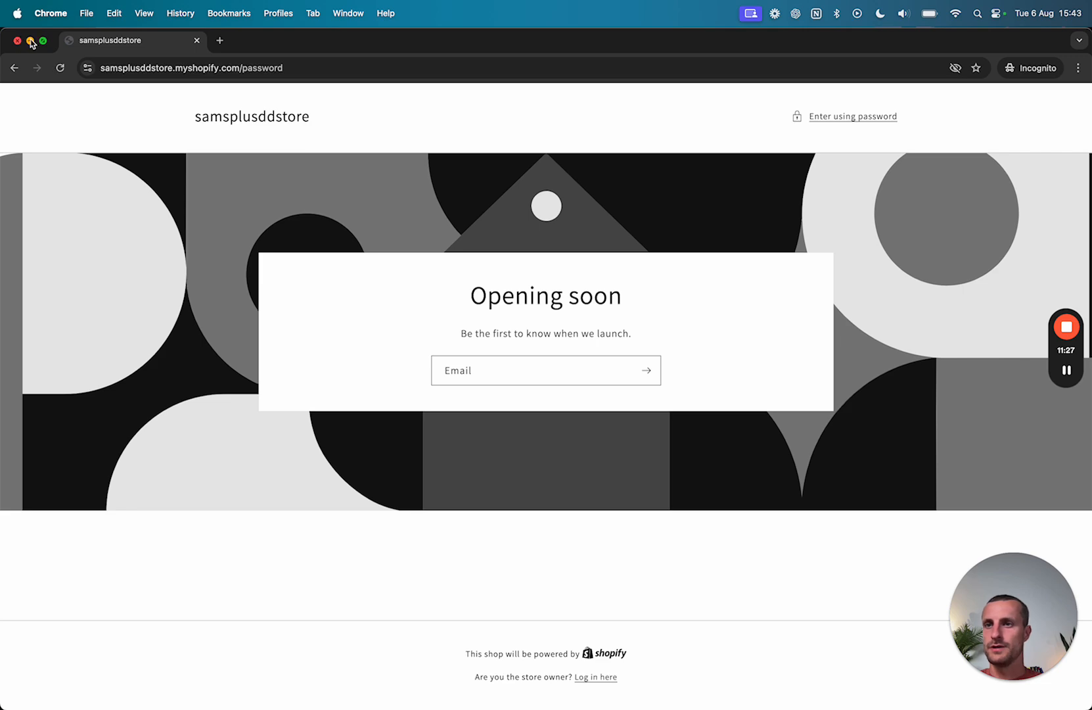
left_click(30, 41)
Copy the store password from Online Store > Preferences in the admin.
left_click(556, 43)
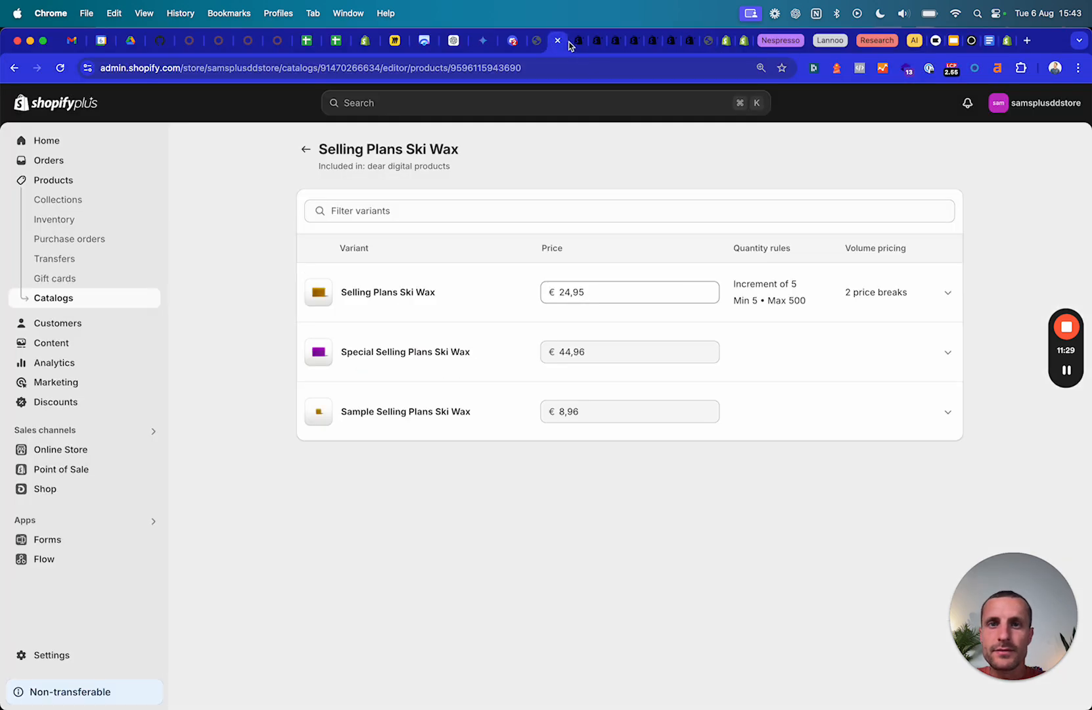
left_click(574, 44)
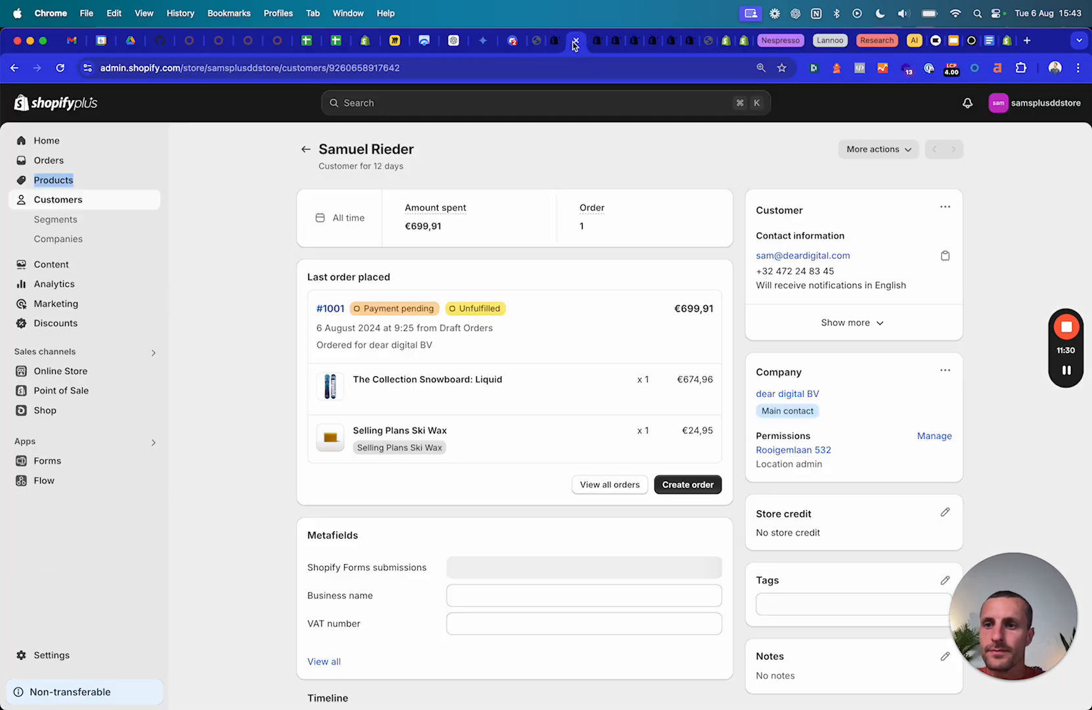
left_click(59, 372)
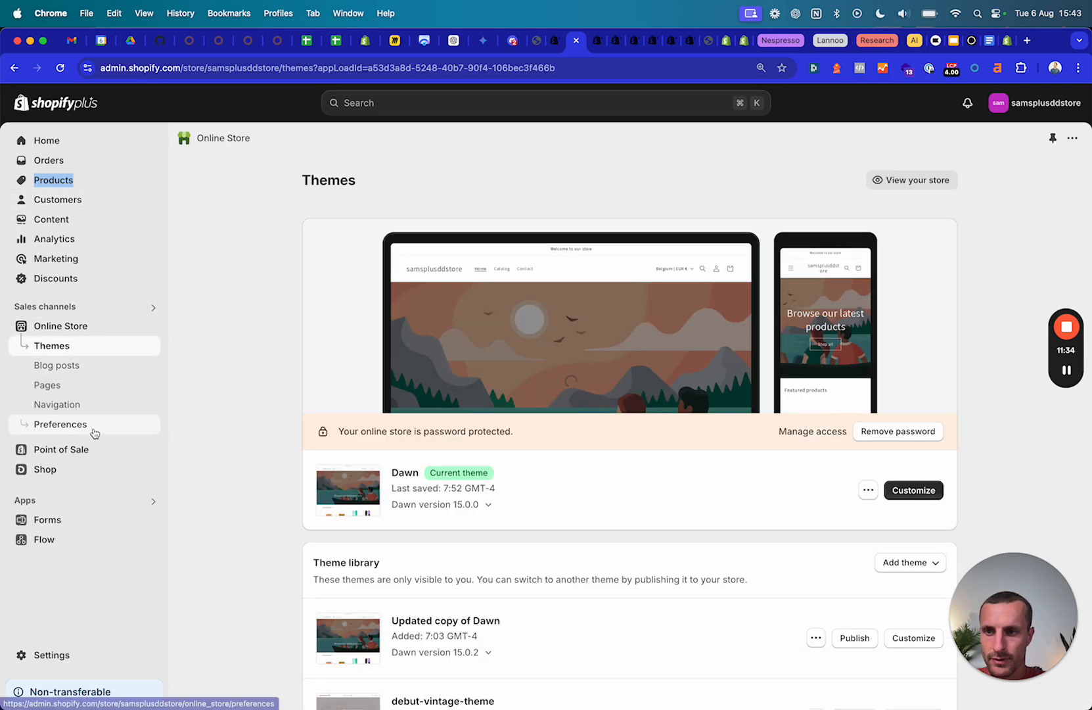
left_click(59, 424)
scroll(620, 447, "down", 10)
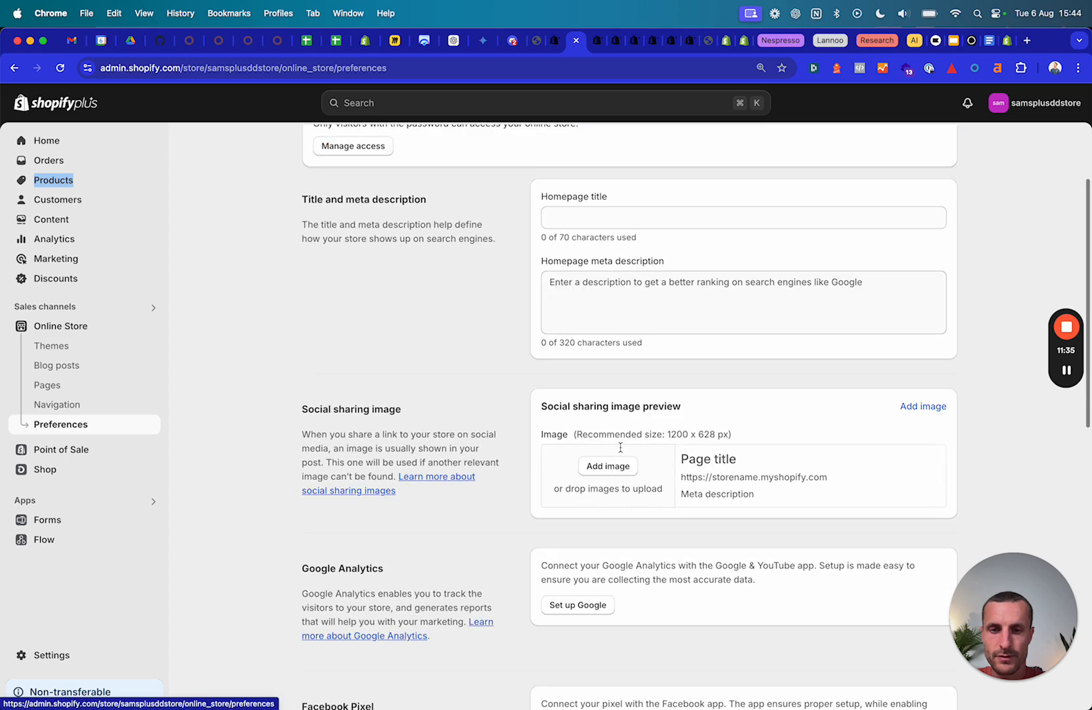
double_click(566, 501)
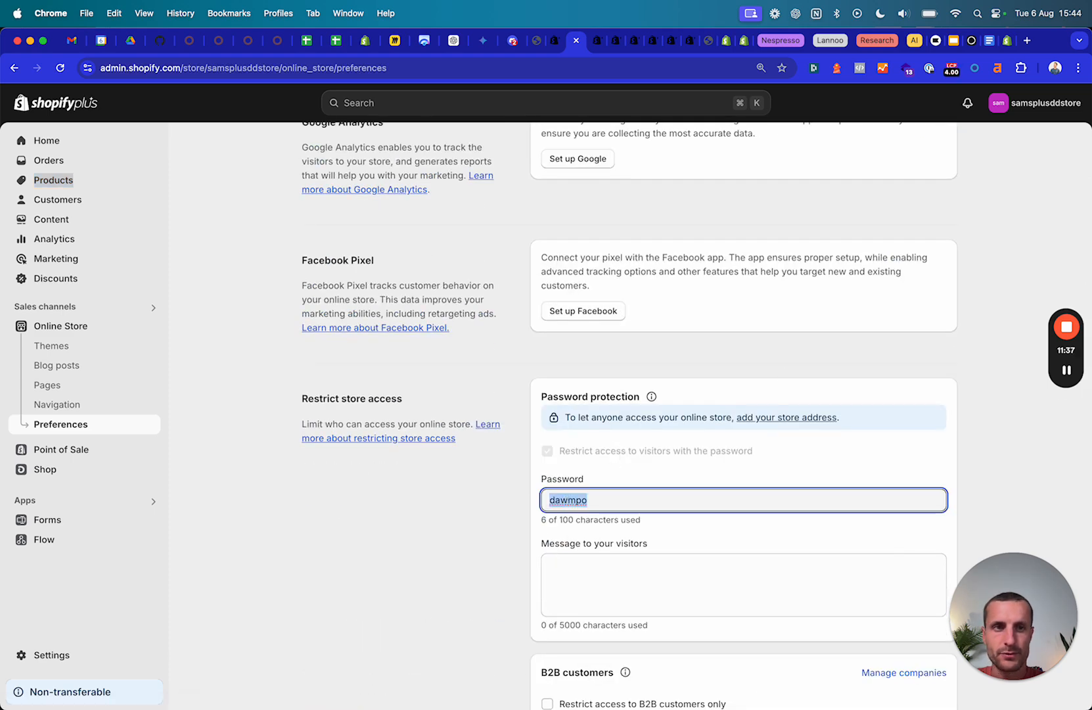
Paste the store password into the Opening soon page field, which proves the wrong field.
mouse_move(722, 705)
left_click(762, 700)
left_click(575, 358)
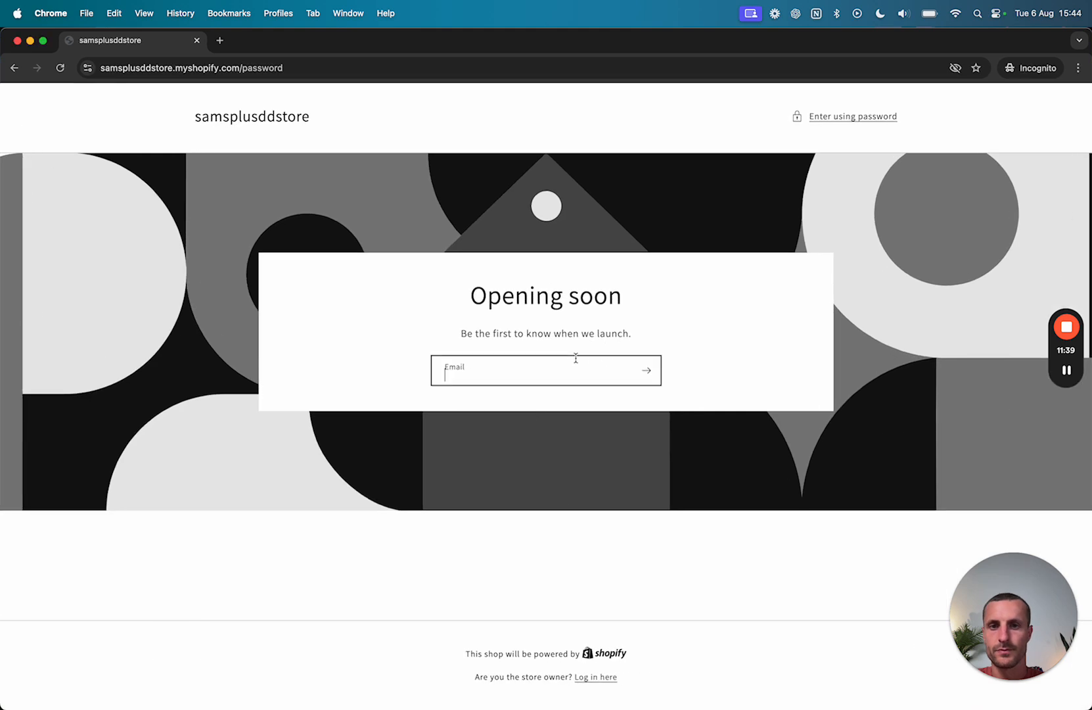
key("super+v")
key("Return")
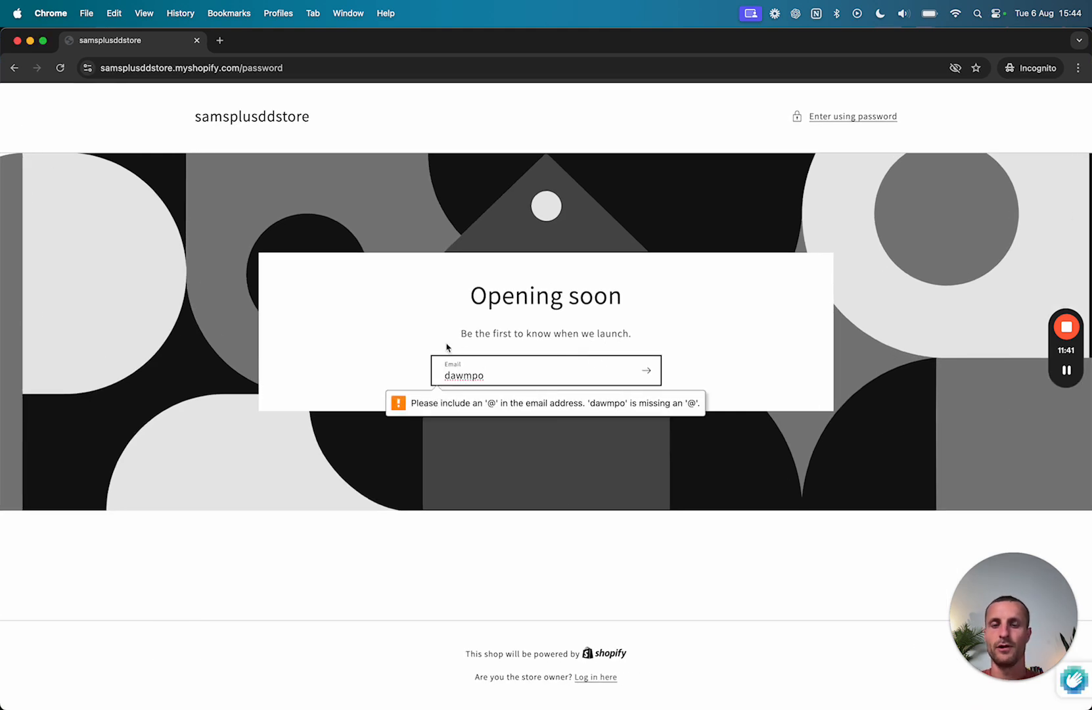
key("super+a")
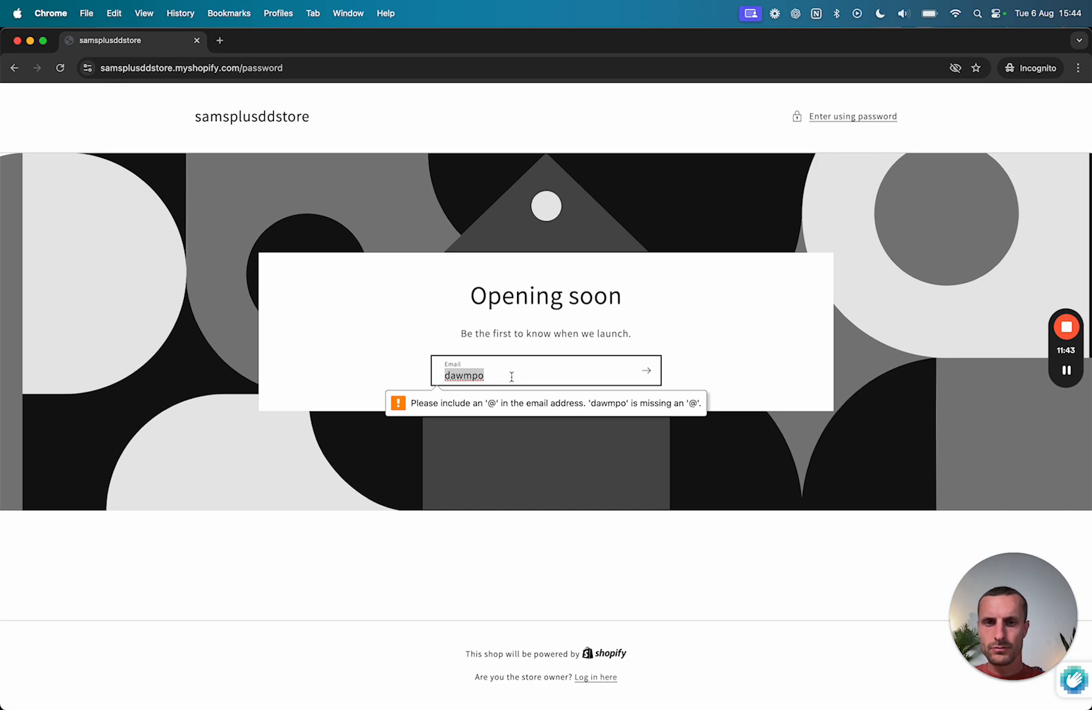
Enter the store using its password and accept the cookie notice.
left_click(833, 122)
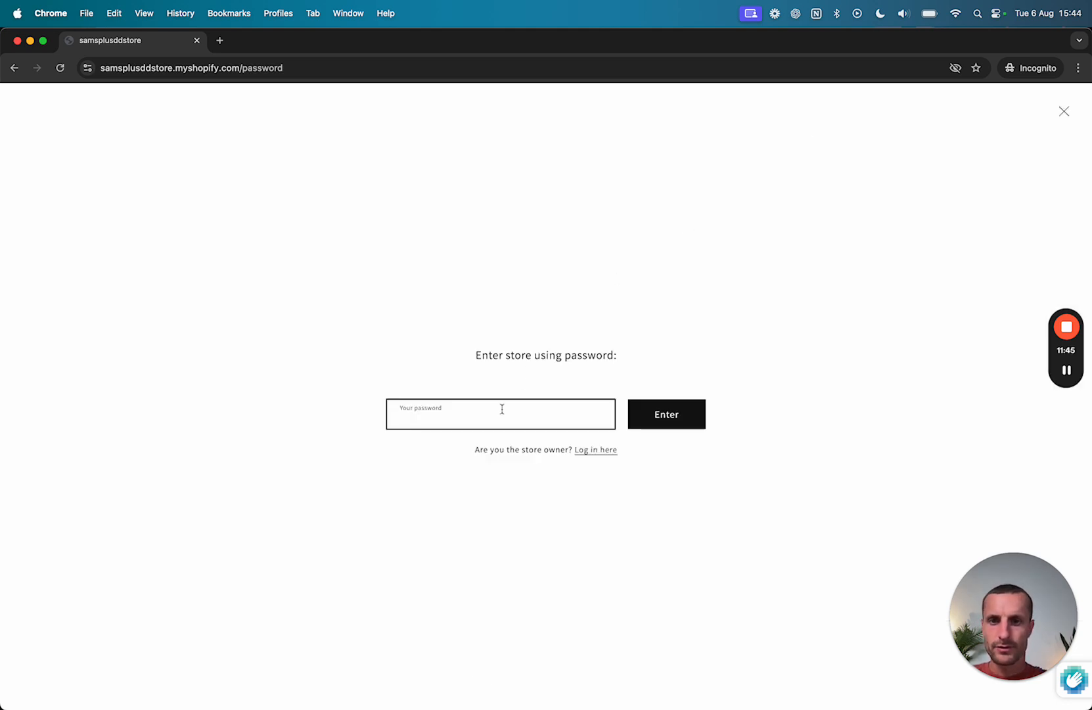
left_click(675, 414)
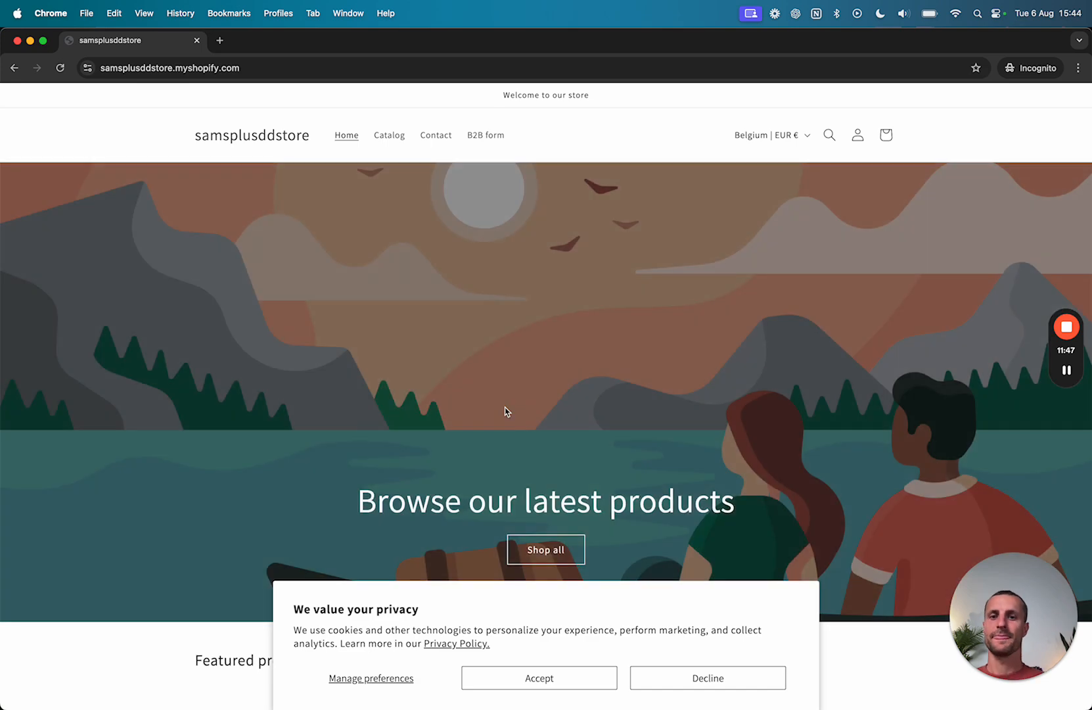
scroll(512, 525, "down", 1)
left_click(534, 677)
scroll(531, 521, "down", 5)
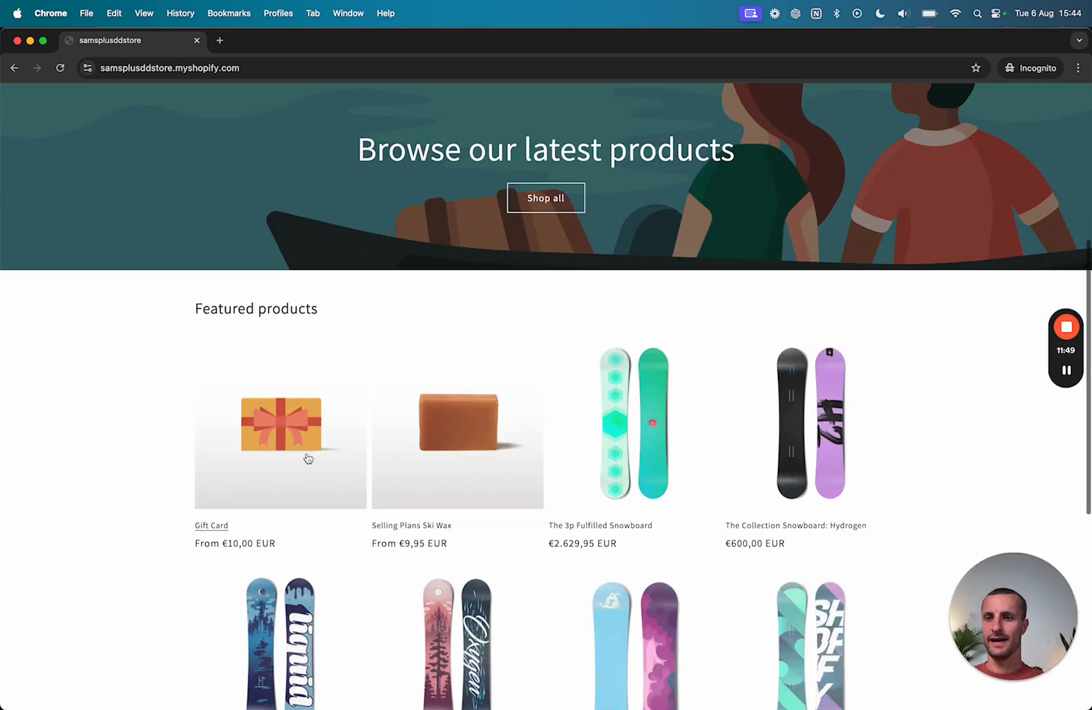
Return to the admin and open Catalogs > dear digital products.
left_click(30, 41)
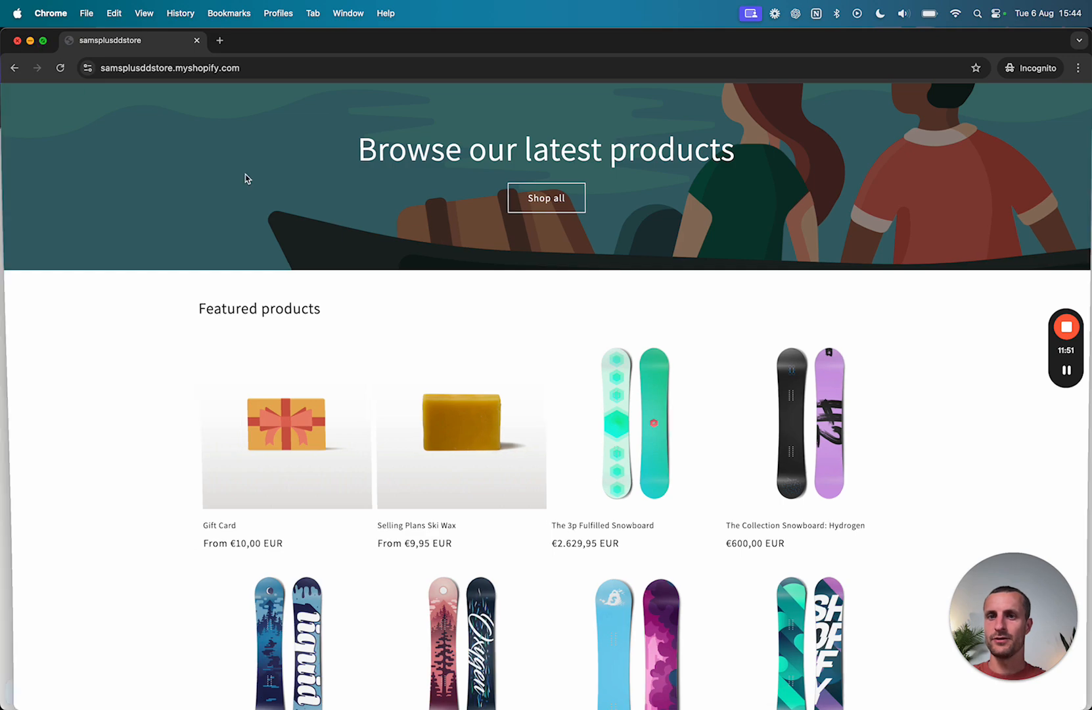
scroll(722, 230, "up", 8)
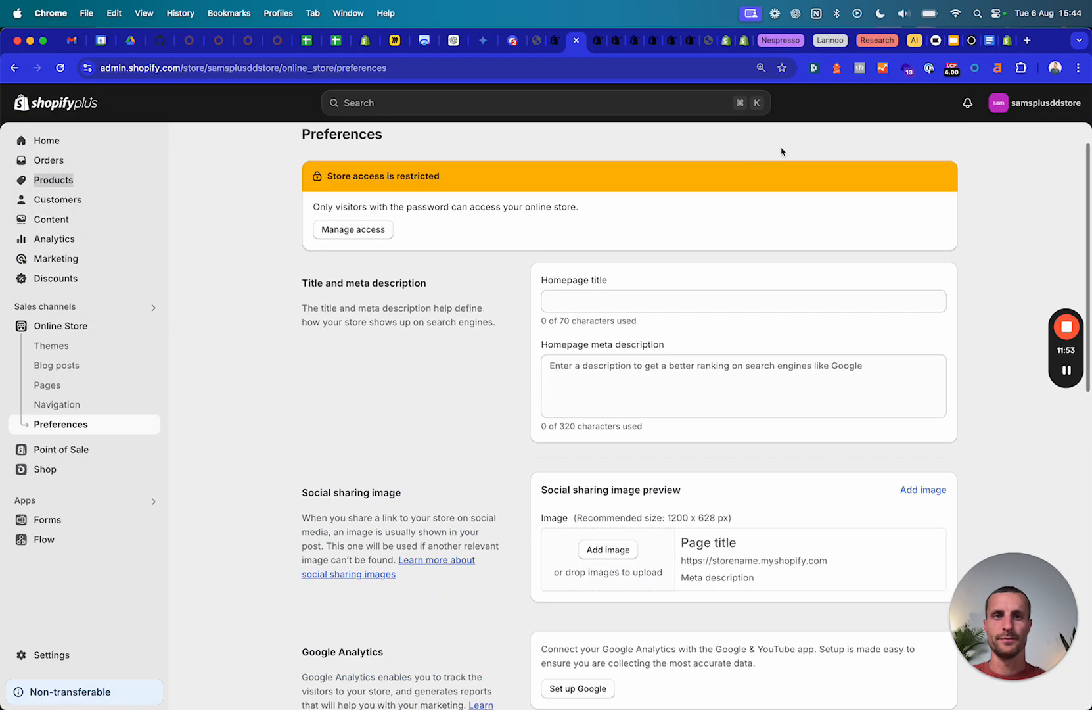
left_click(708, 41)
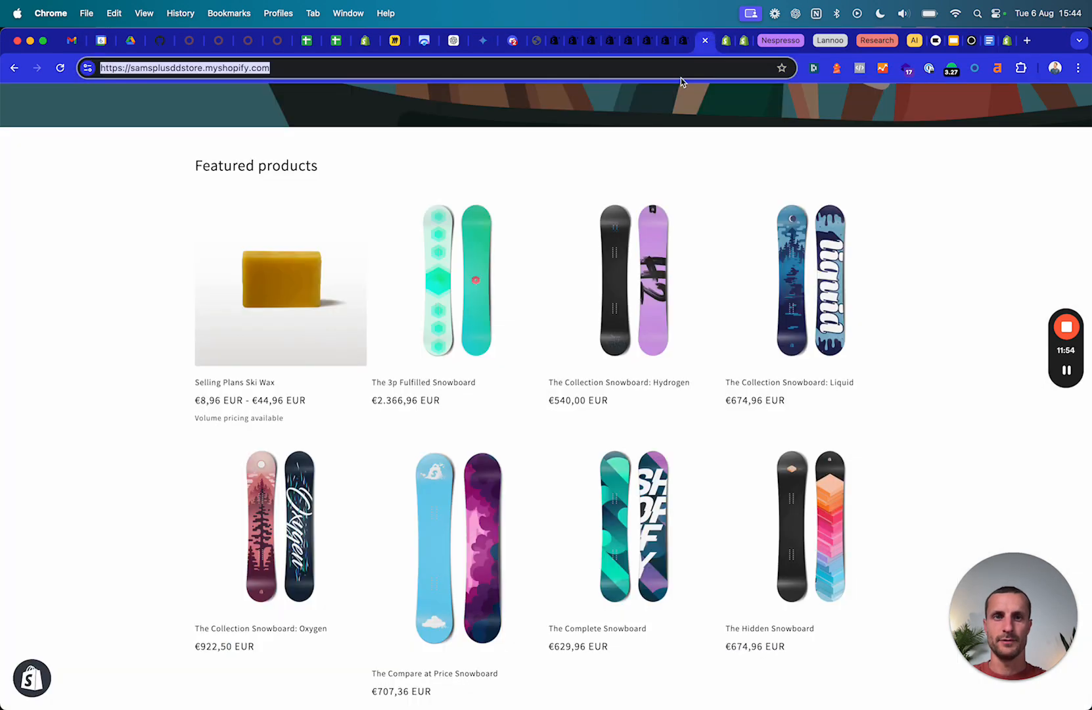
left_click(555, 41)
left_click(75, 299)
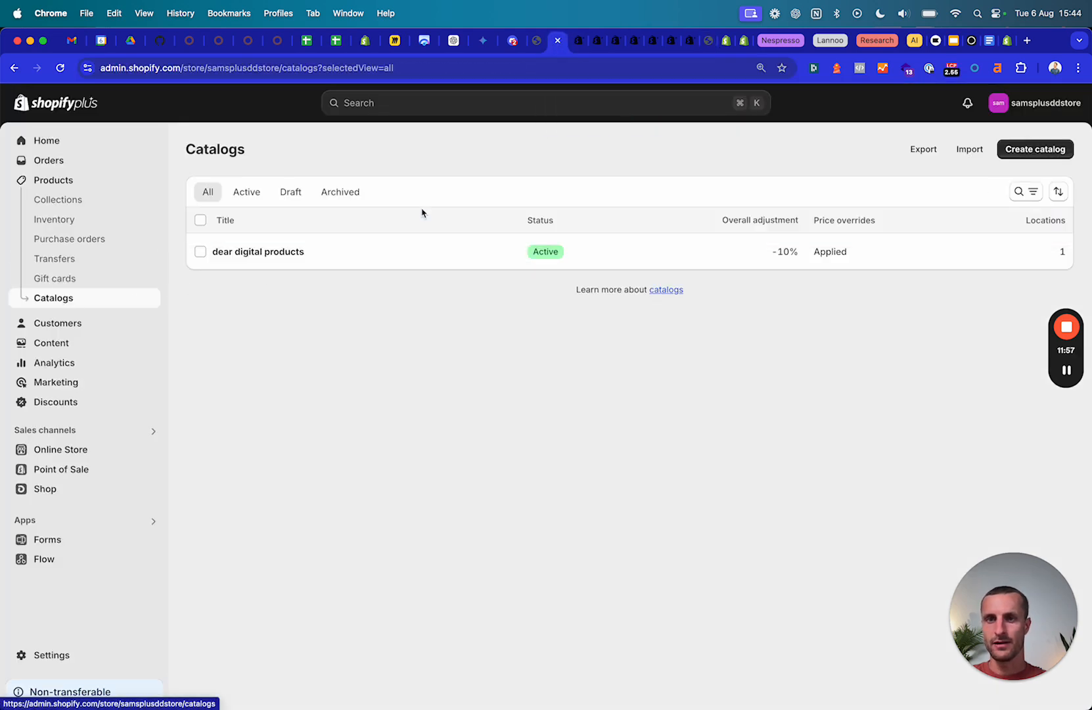
left_click(269, 252)
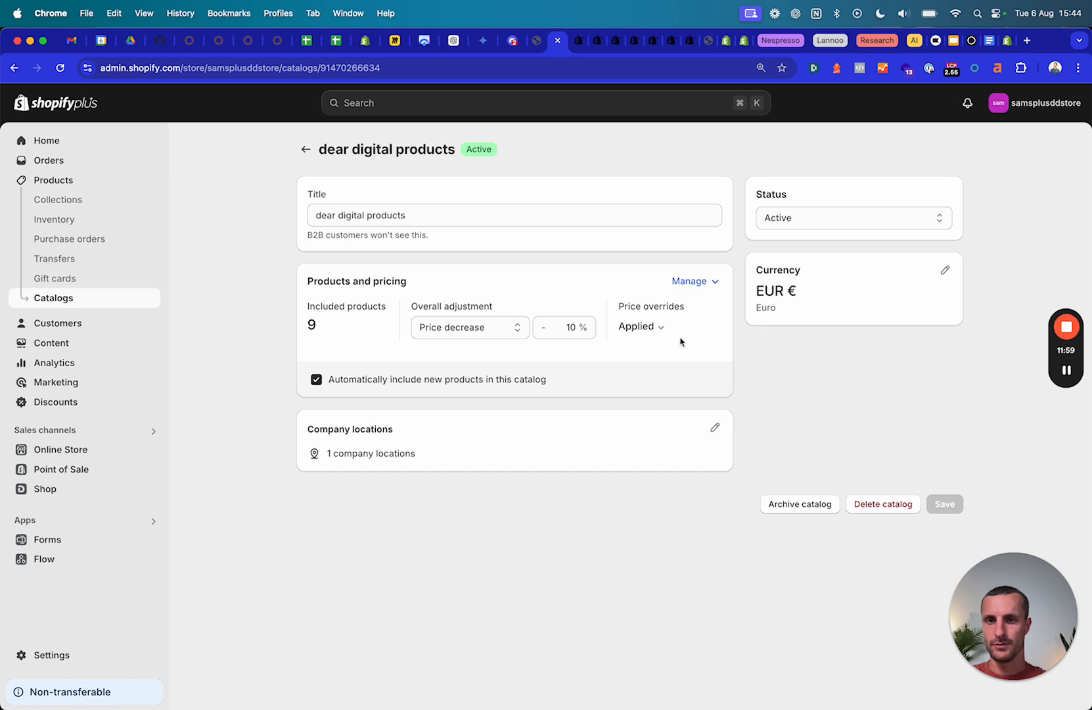
Open the dear digital catalog's products and pricing editor and review all its products.
left_click(696, 281)
left_click(626, 318)
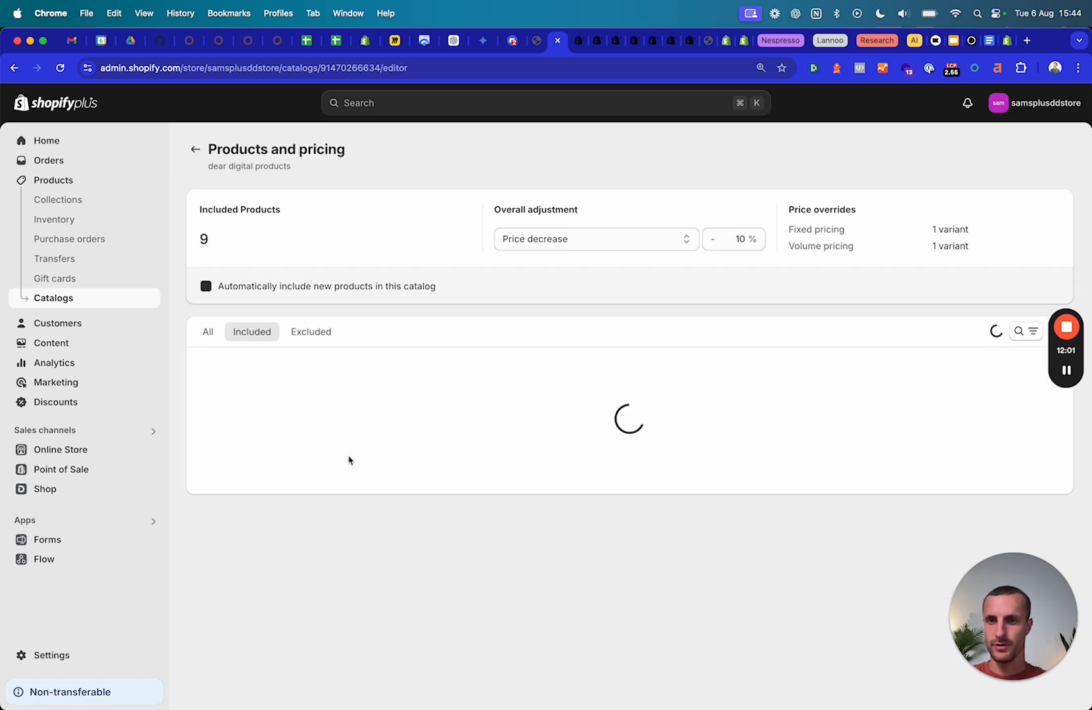
scroll(268, 450, "down", 1)
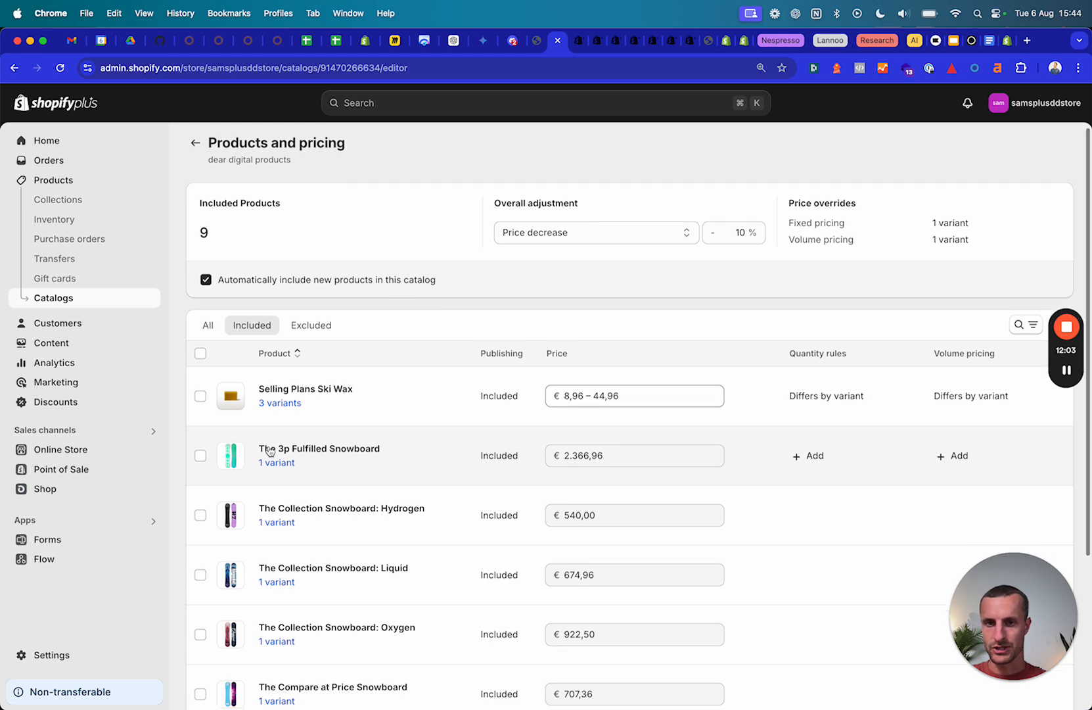
left_click(206, 332)
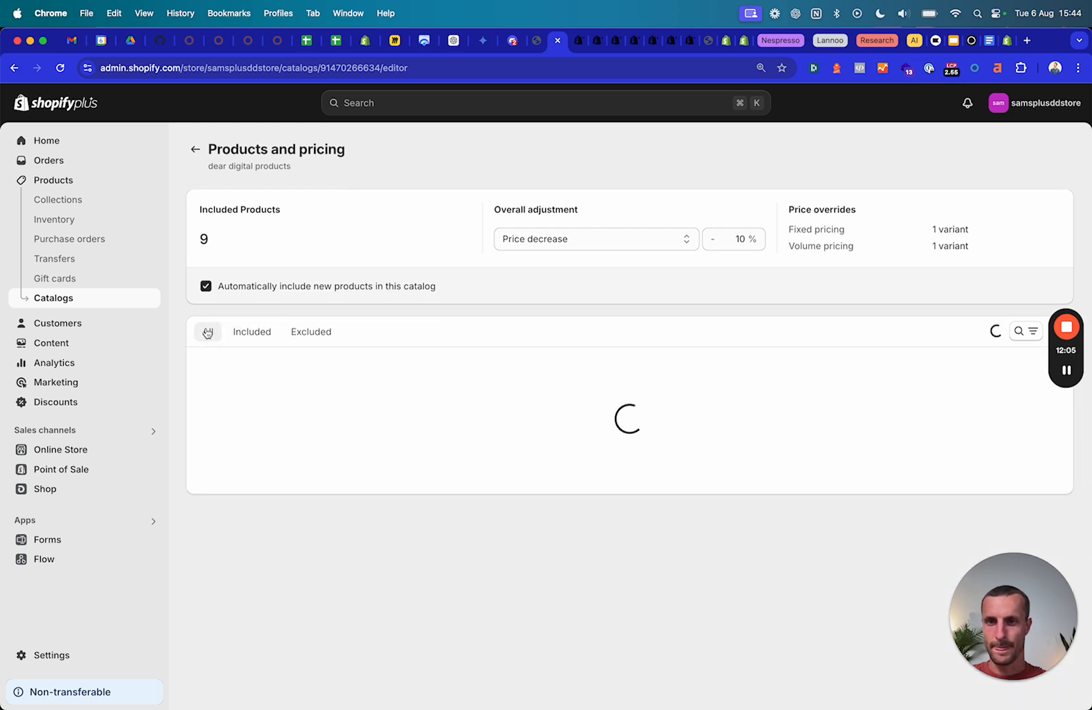
scroll(268, 400, "down", 10)
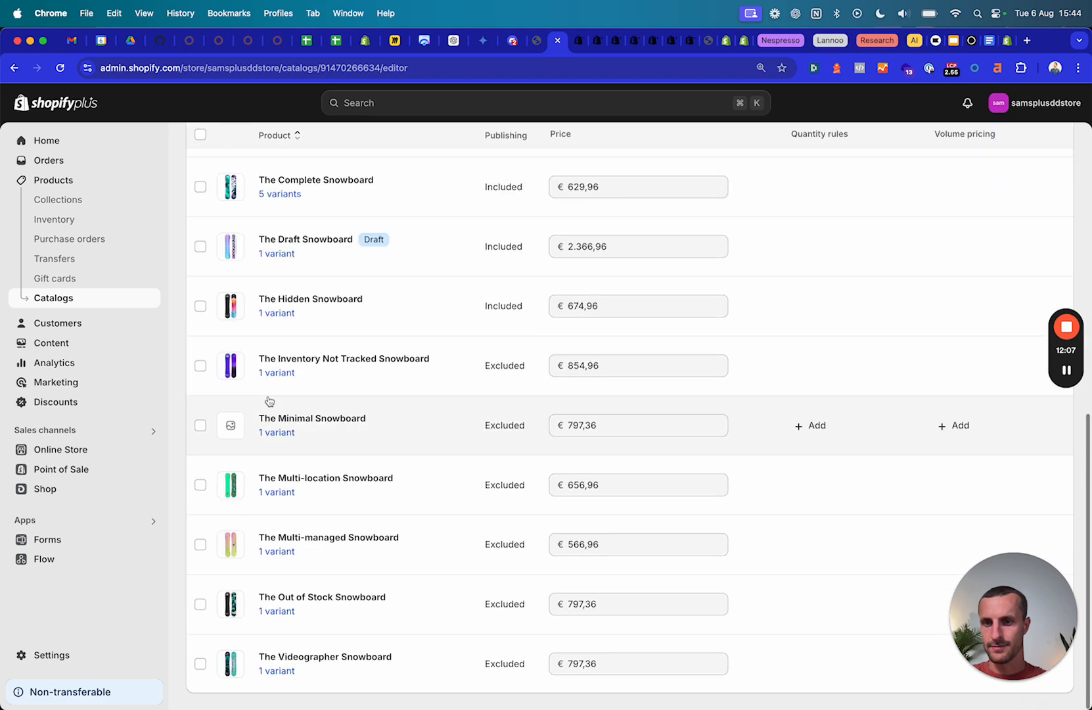
scroll(268, 401, "up", 10)
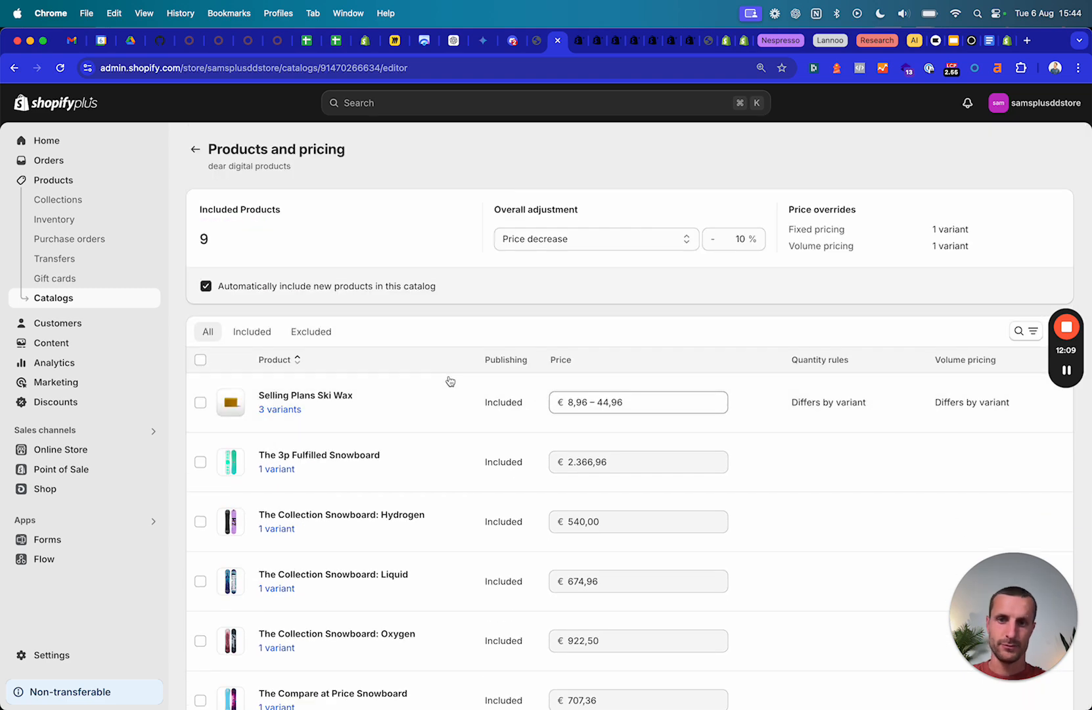
scroll(449, 382, "down", 8)
scroll(352, 611, "up", 10)
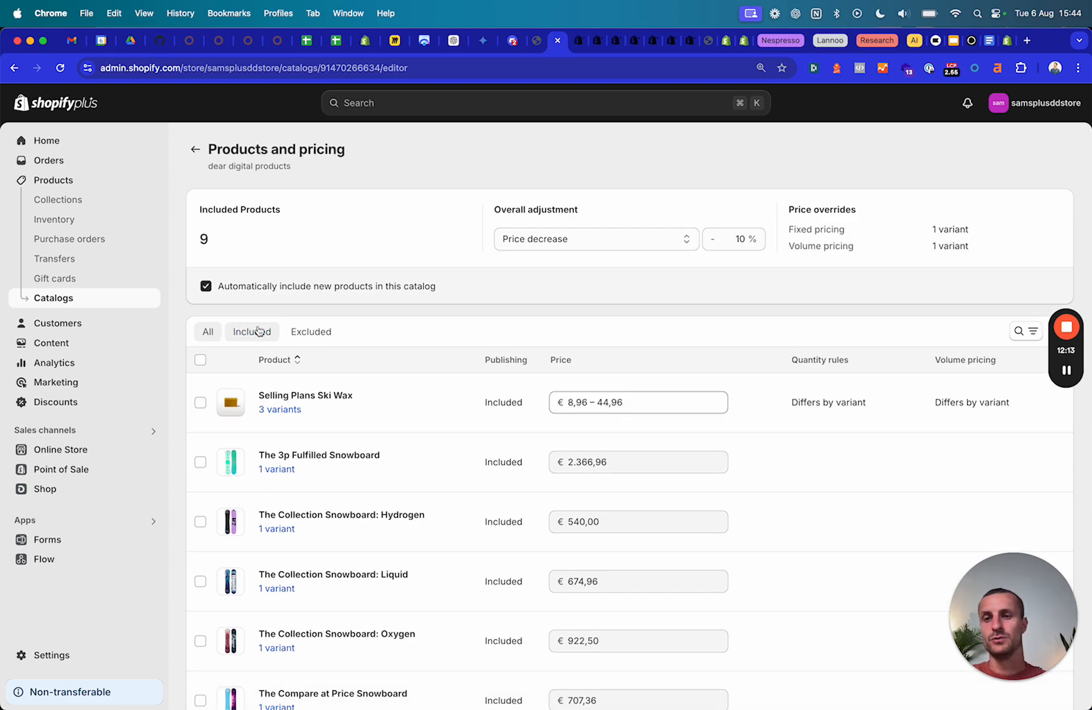
Compare the catalog's Excluded, Included and All product lists.
left_click(309, 332)
scroll(324, 524, "down", 1)
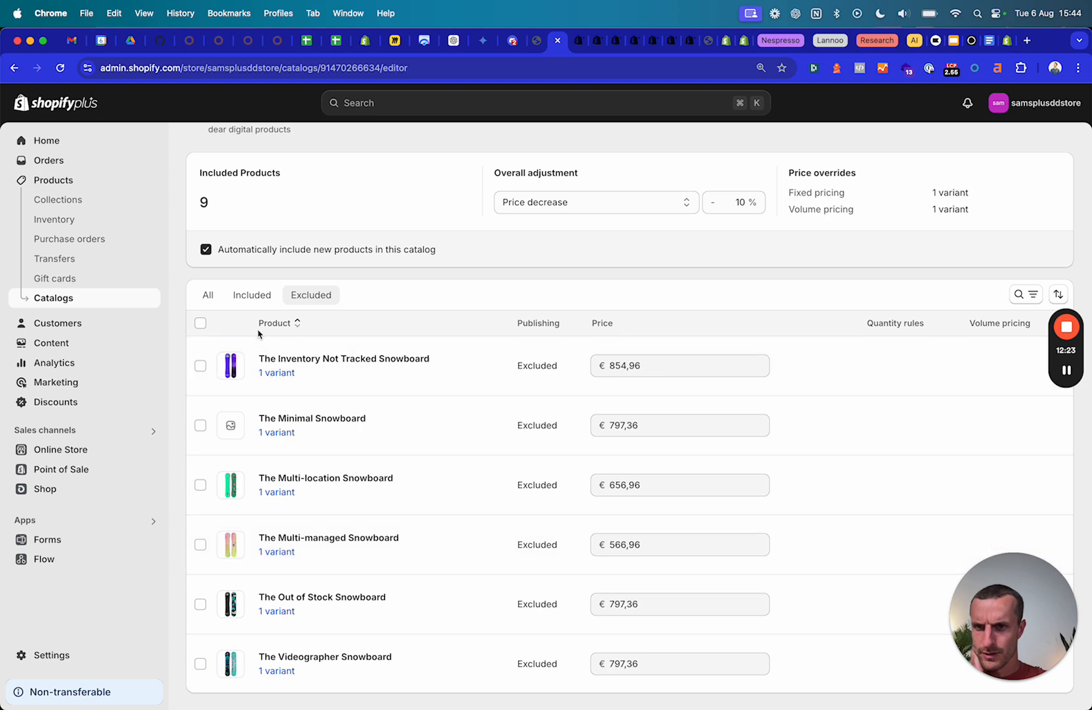
left_click(258, 301)
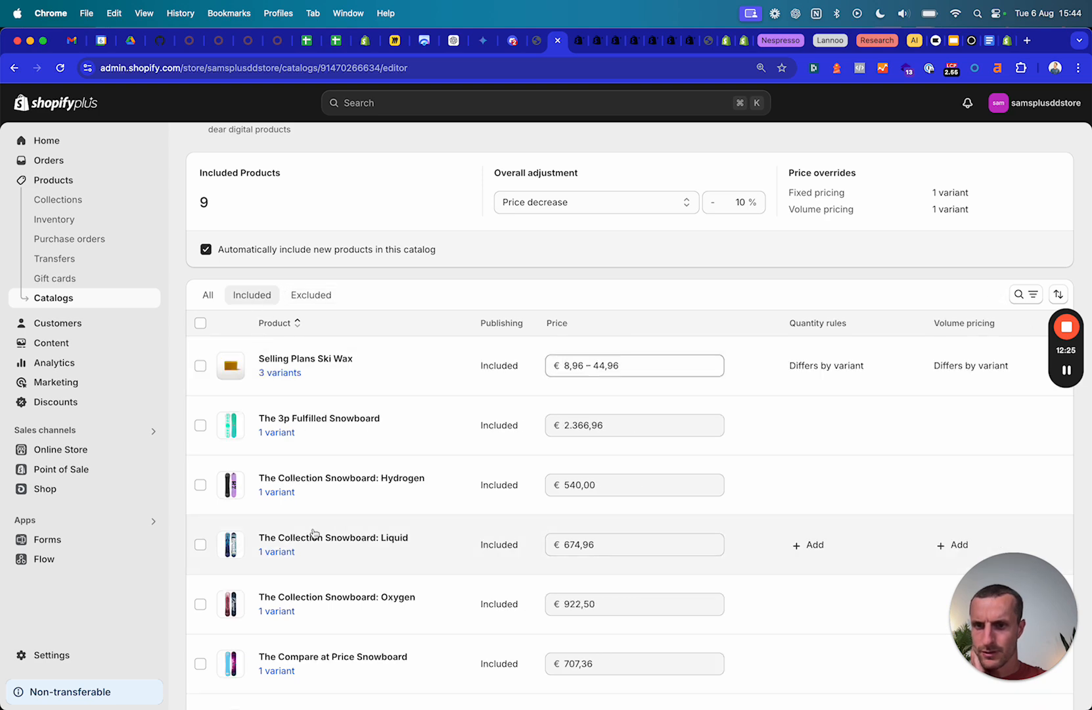
scroll(312, 532, "down", 3)
scroll(312, 531, "up", 5)
left_click(209, 333)
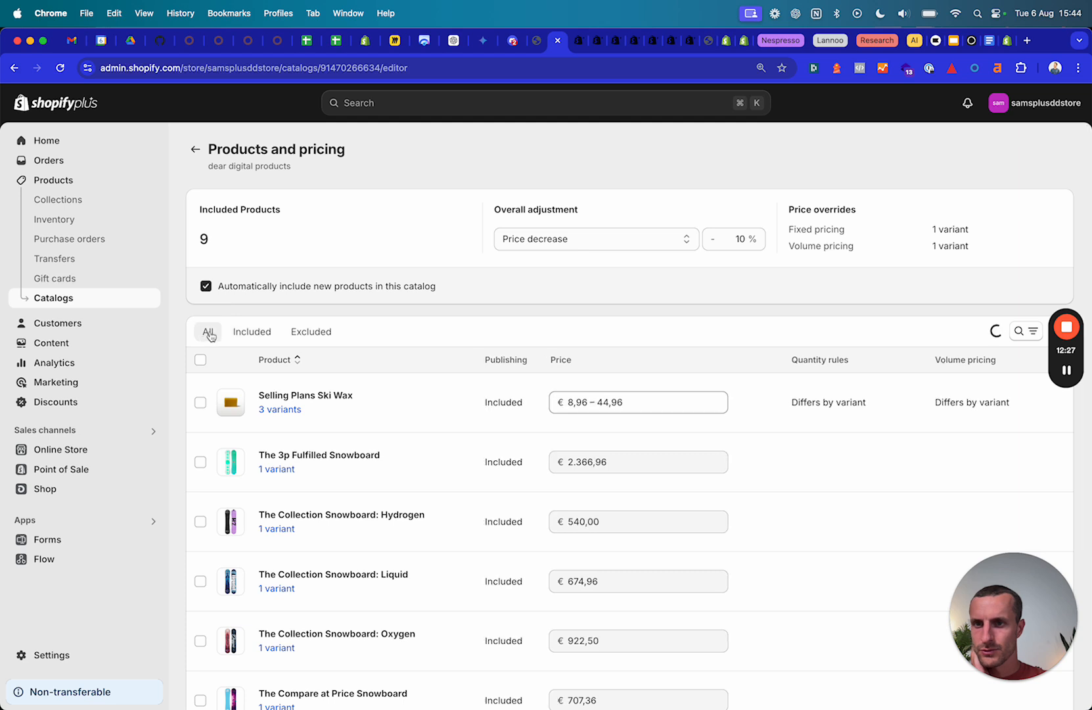
left_click(293, 335)
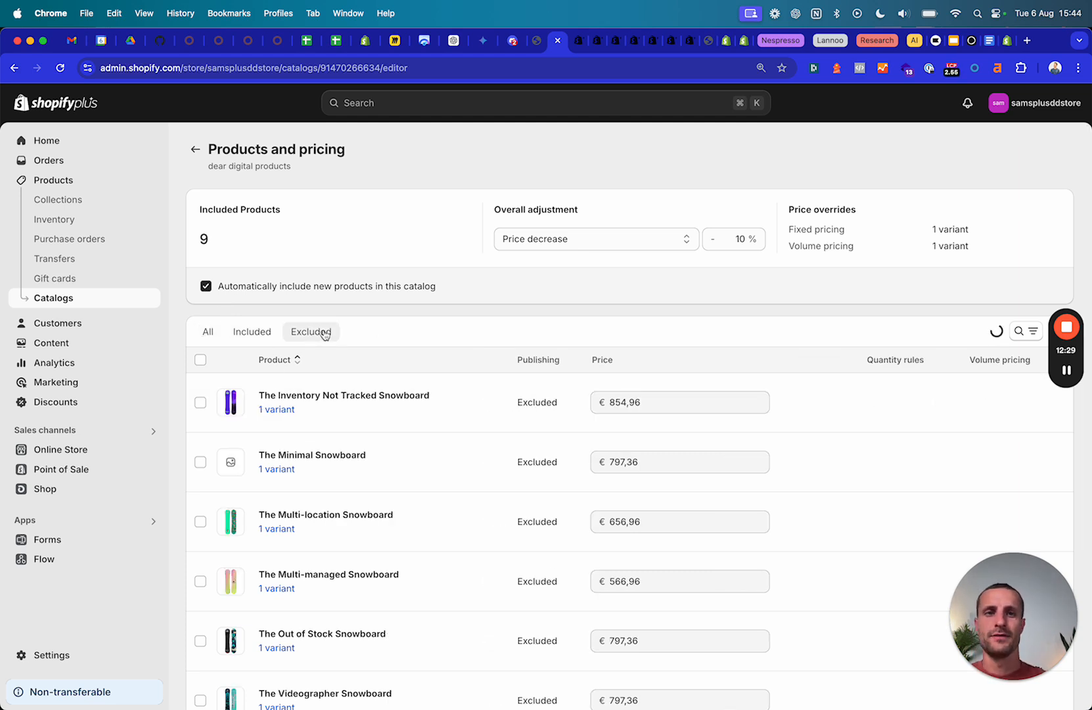
Open the 3 variants of Selling Plans Ski Wax from the included products list.
left_click(708, 40)
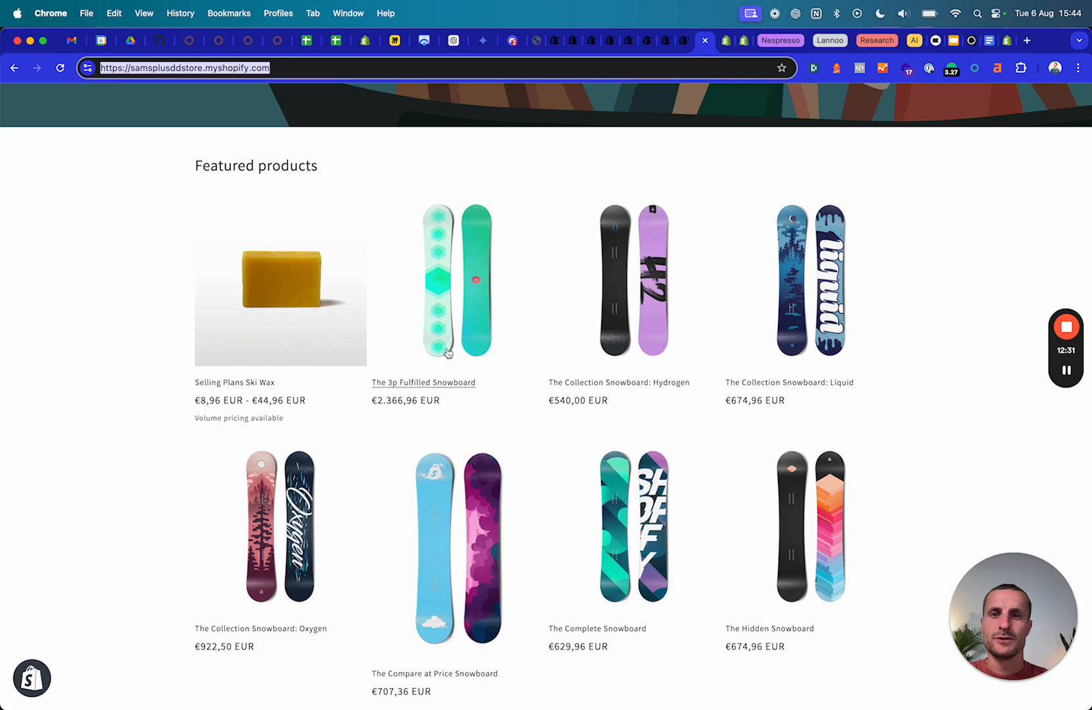
left_click(552, 43)
scroll(348, 332, "up", 1)
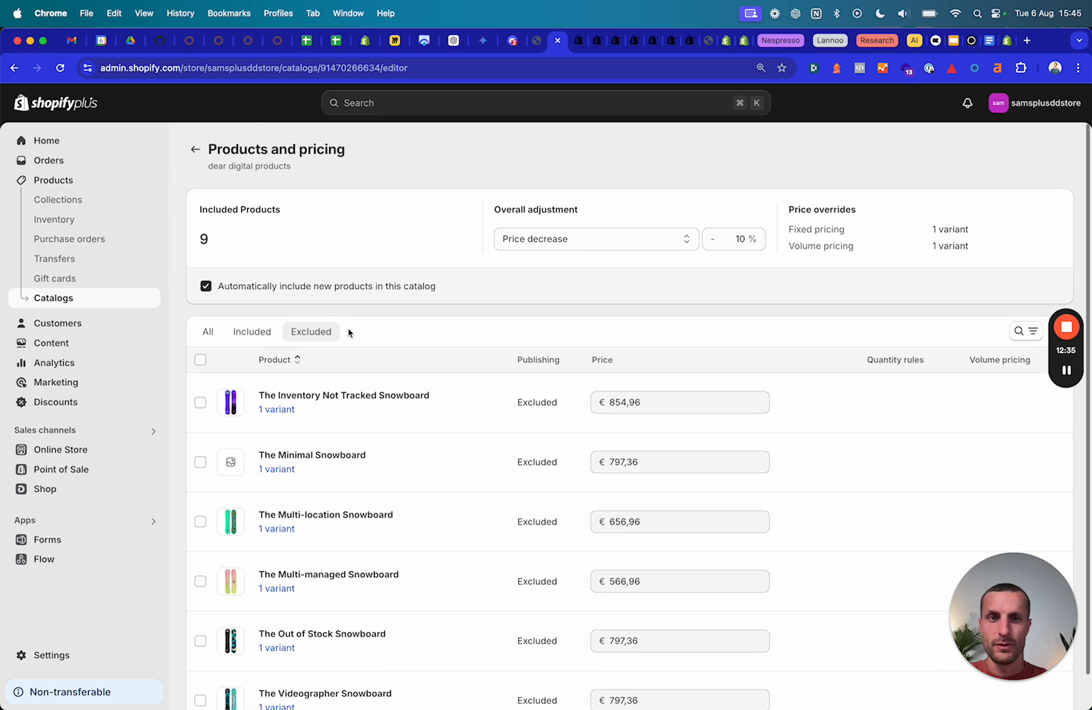
left_click(256, 332)
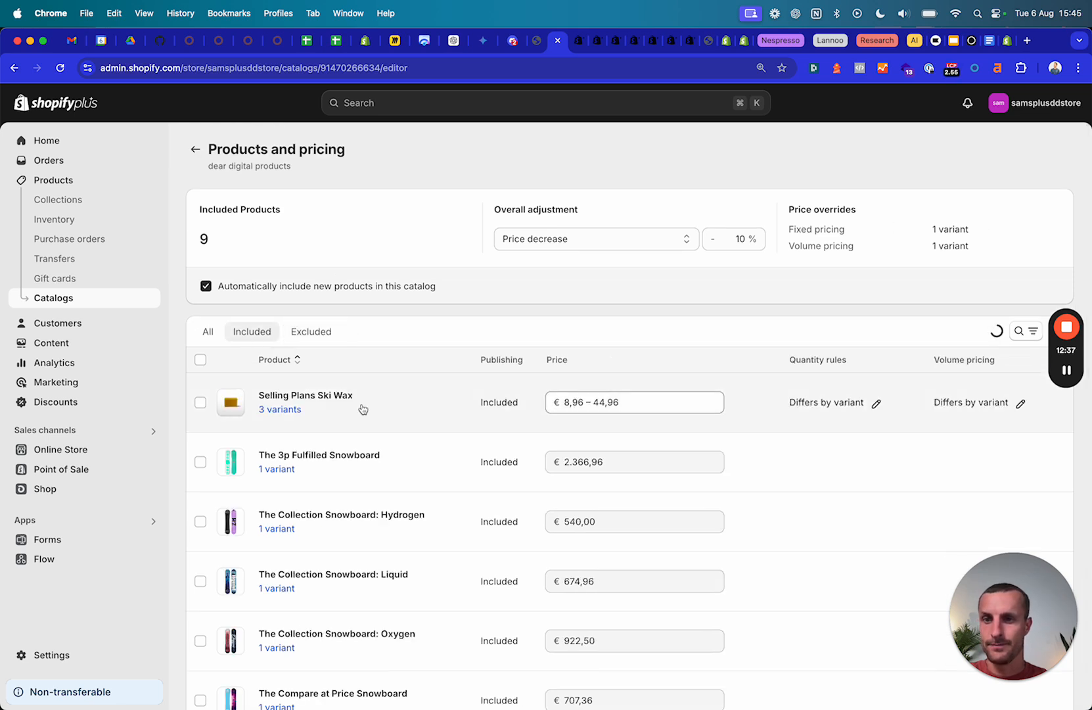
left_click(368, 409)
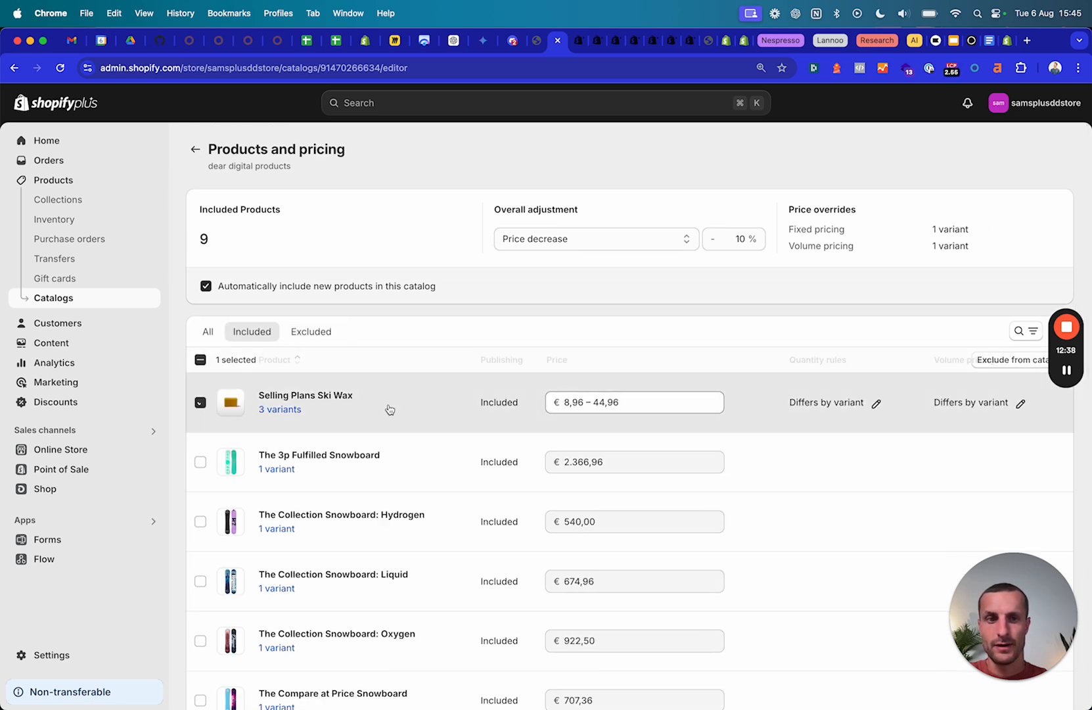
left_click(280, 410)
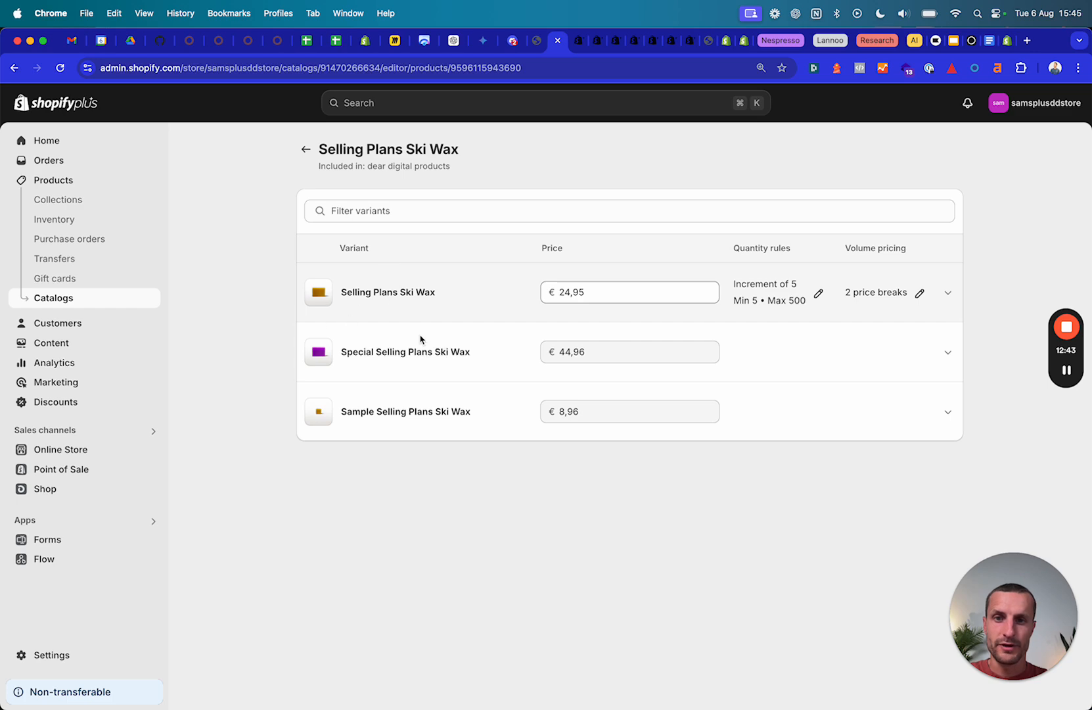
Open the Selling Plans Ski Wax storefront page and toggle between its Special and regular variants.
left_click(707, 43)
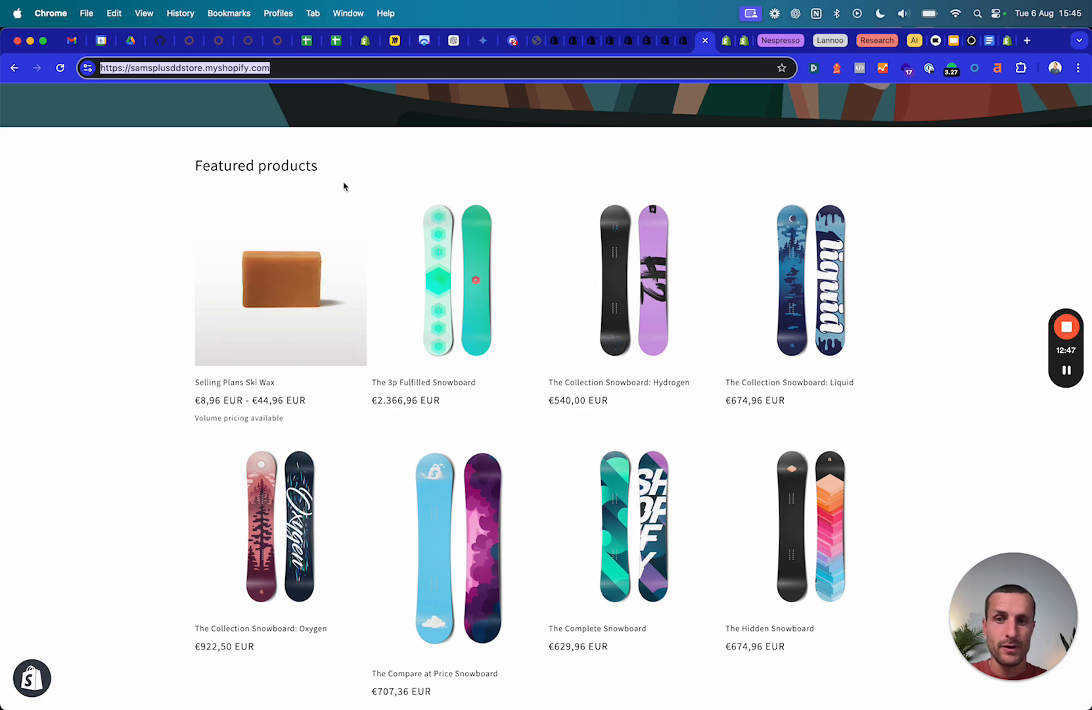
left_click(283, 299)
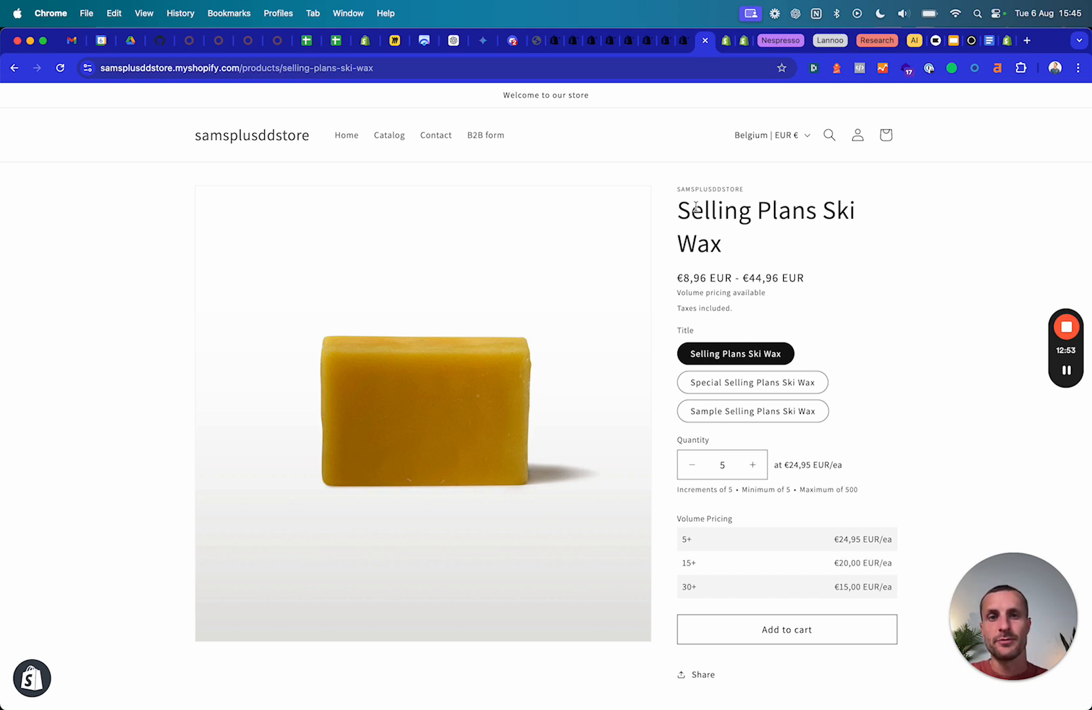
left_click_drag(681, 209, 770, 278)
left_click(760, 381)
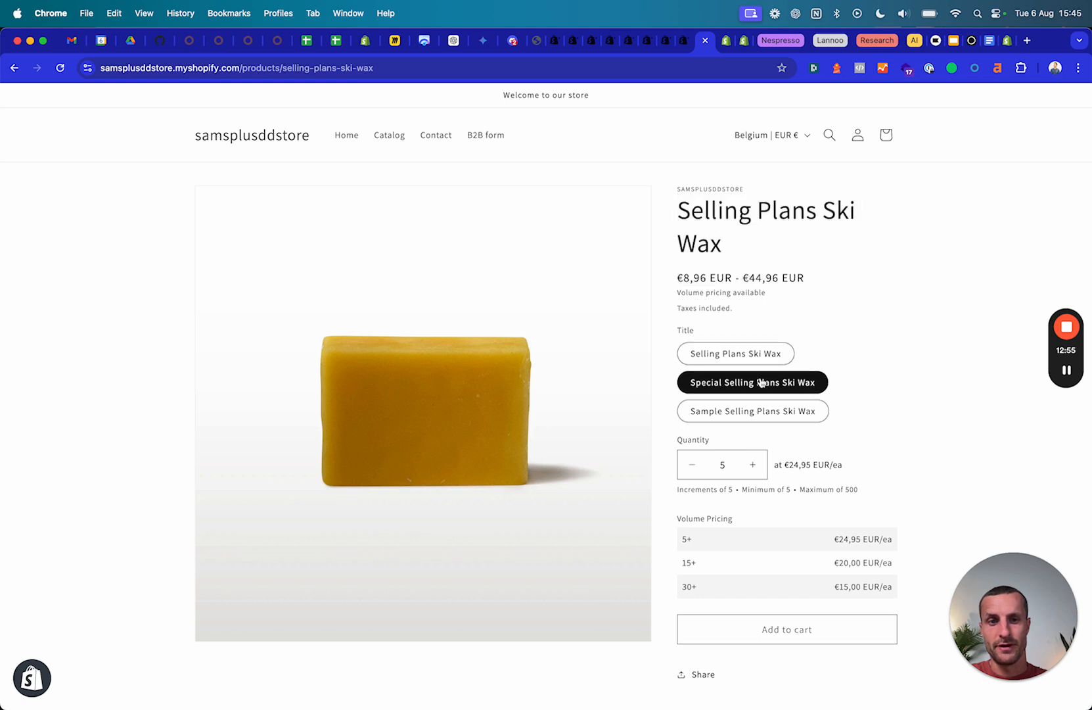
left_click(751, 356)
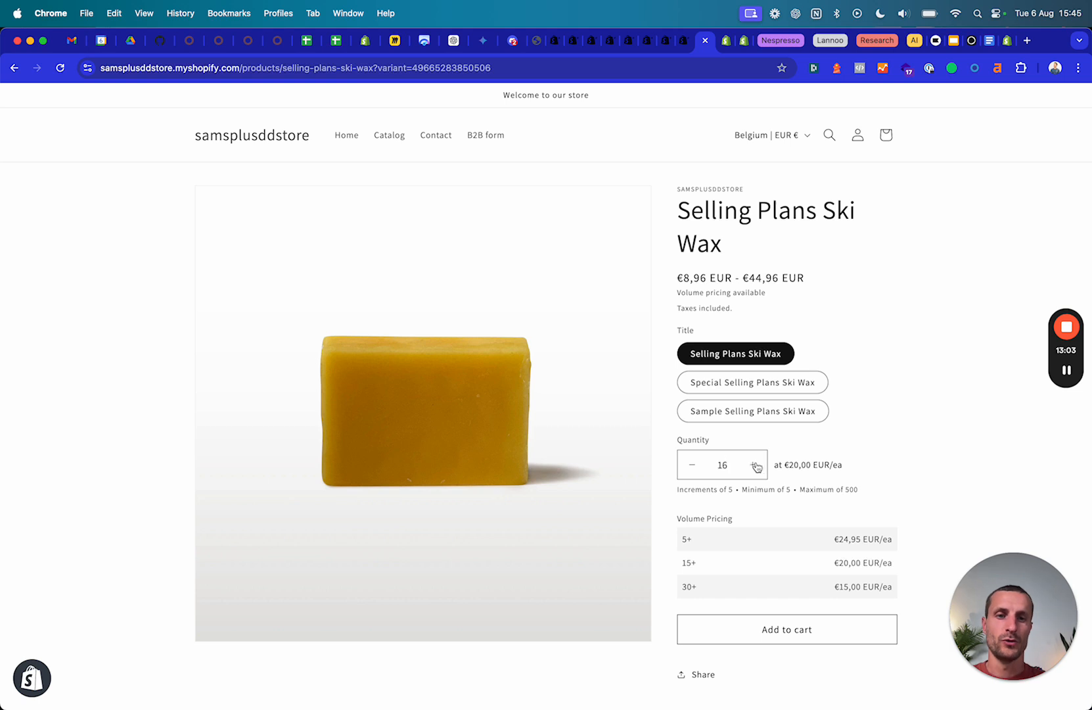
Set quantity 5 and reload to see tiers 5+ €24,95, 15+ €20,00, 30+ €15,00.
left_click(730, 465)
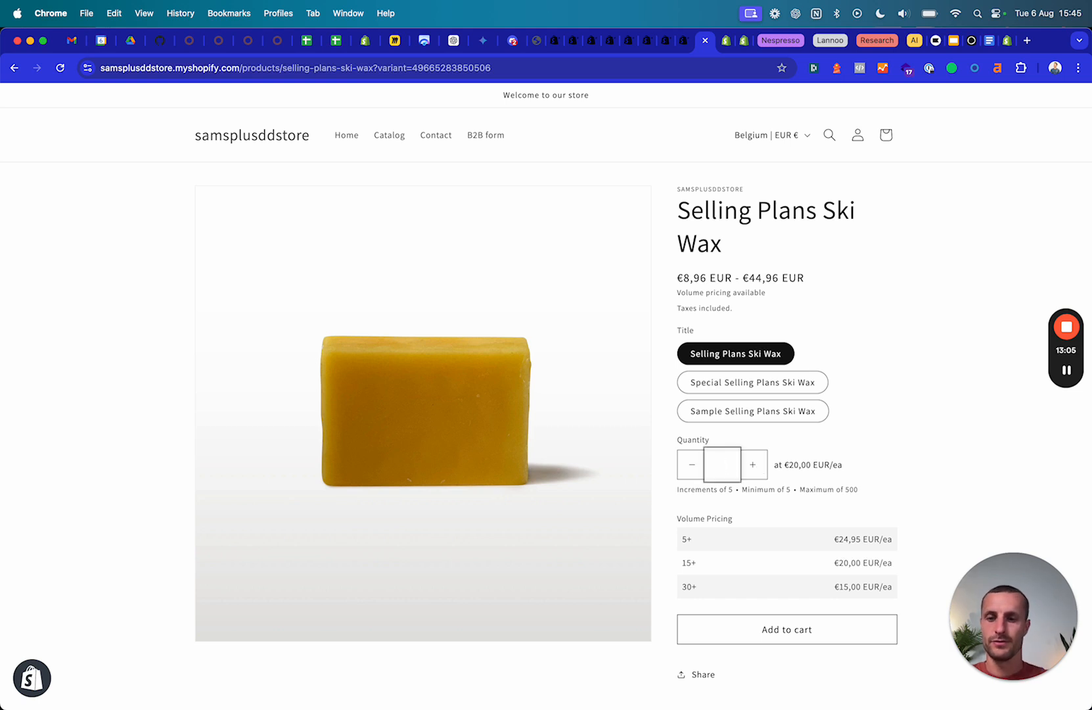
left_click(990, 417)
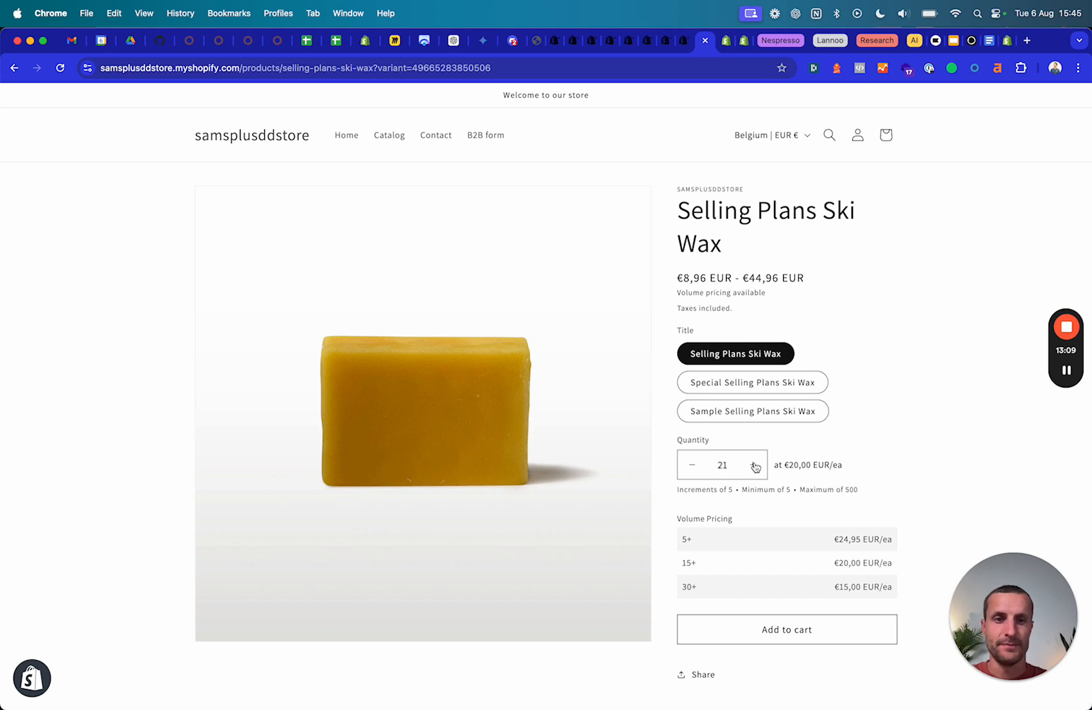
key("super+r")
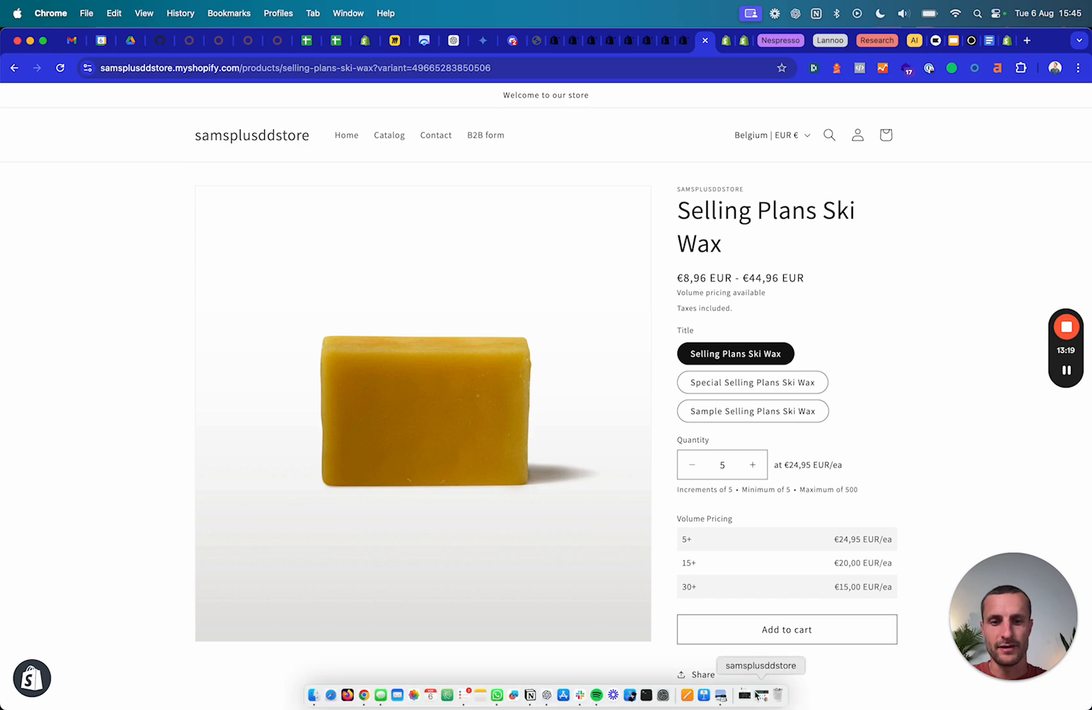
View the Selling Plans Ski Wax page as a guest in the Incognito window, then hide it.
left_click(760, 697)
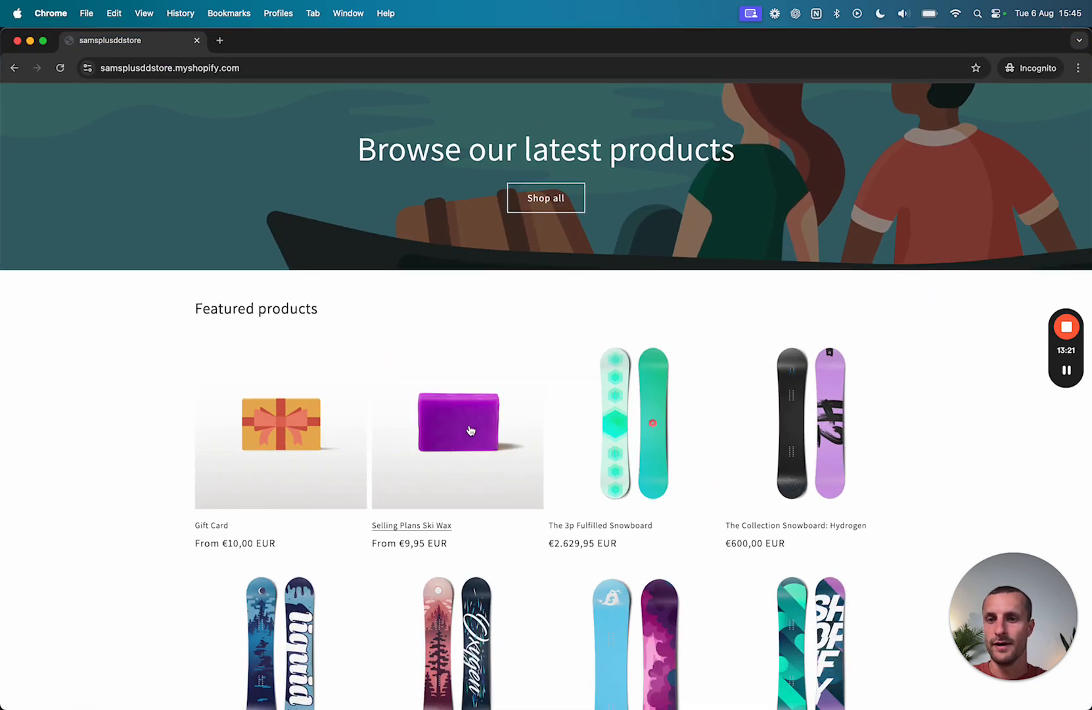
left_click(454, 435)
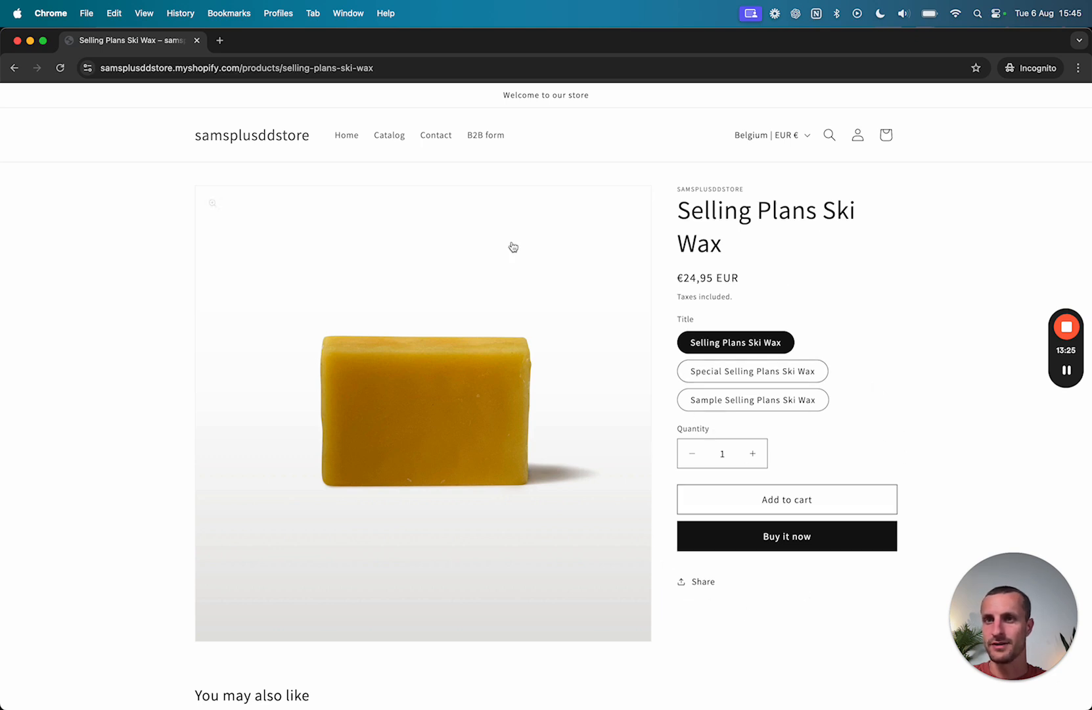
left_click(30, 41)
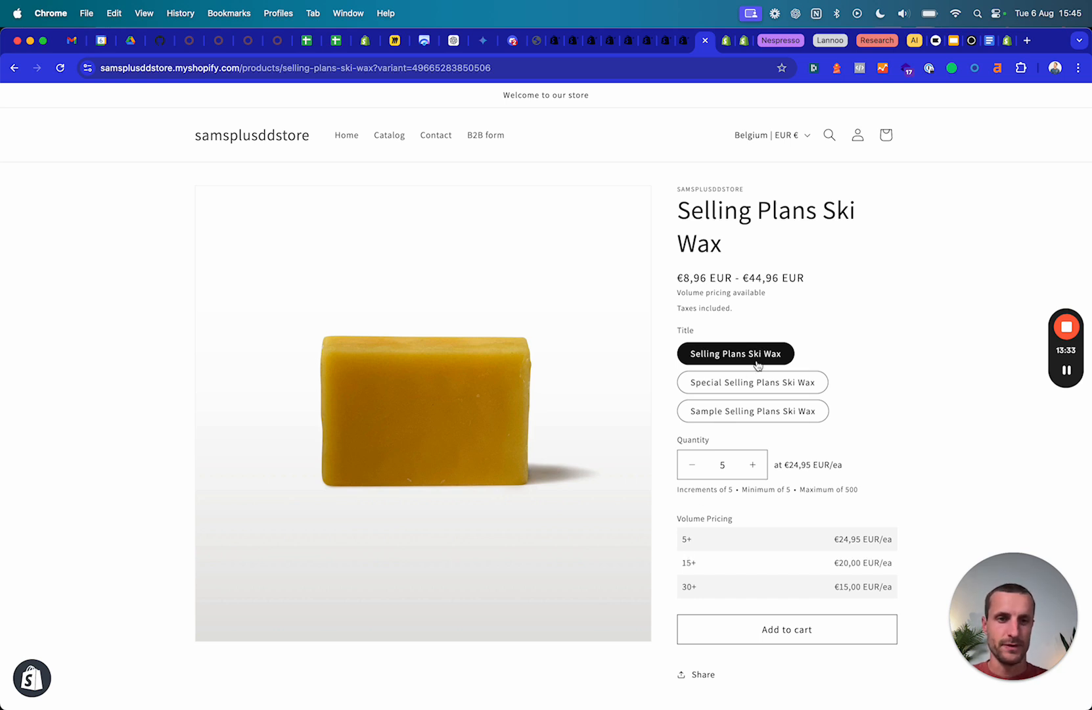
Add 30 Selling Plans Ski Wax at €15,00 each (€450,00) to the cart and check out.
left_click(753, 470)
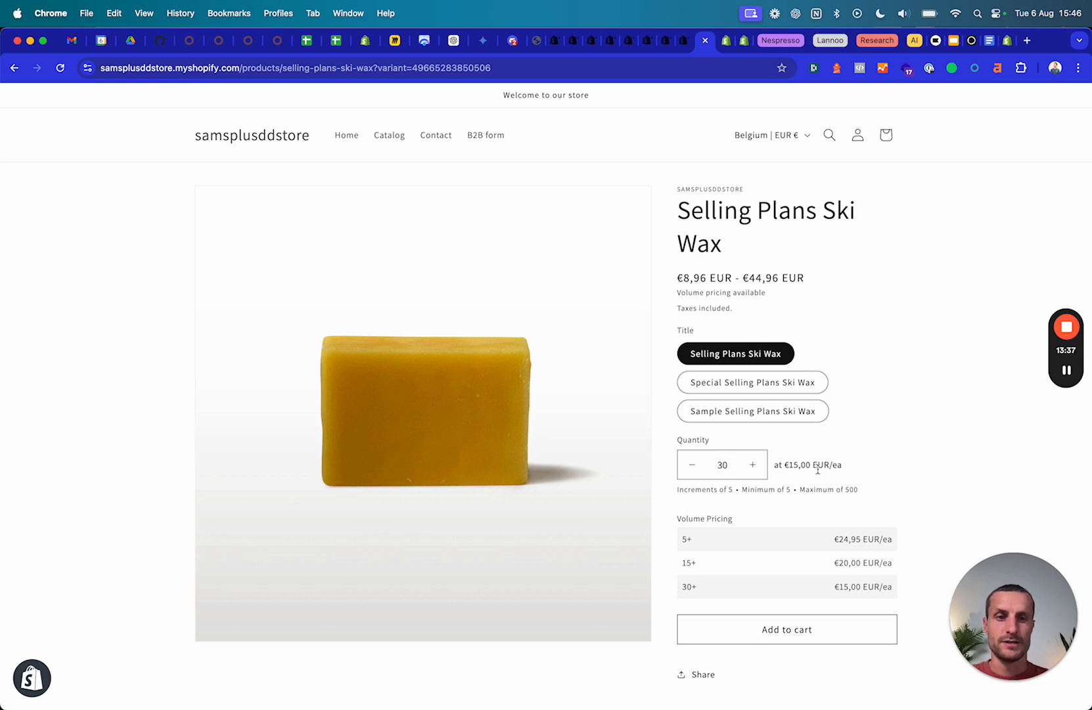
left_click(774, 629)
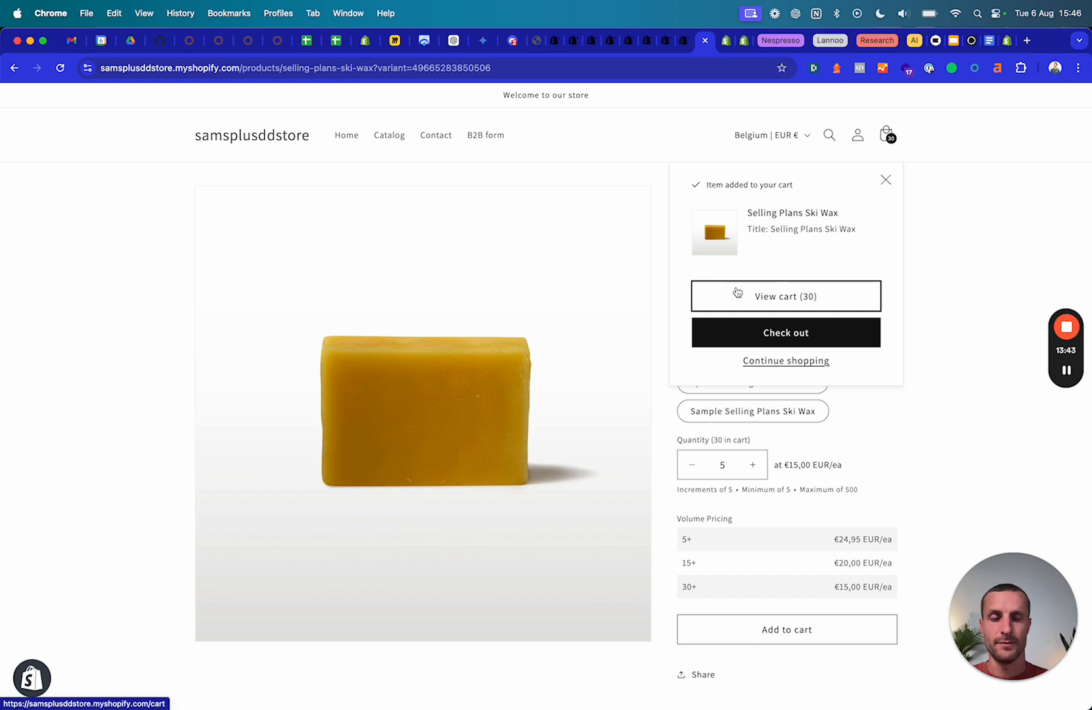
left_click(786, 297)
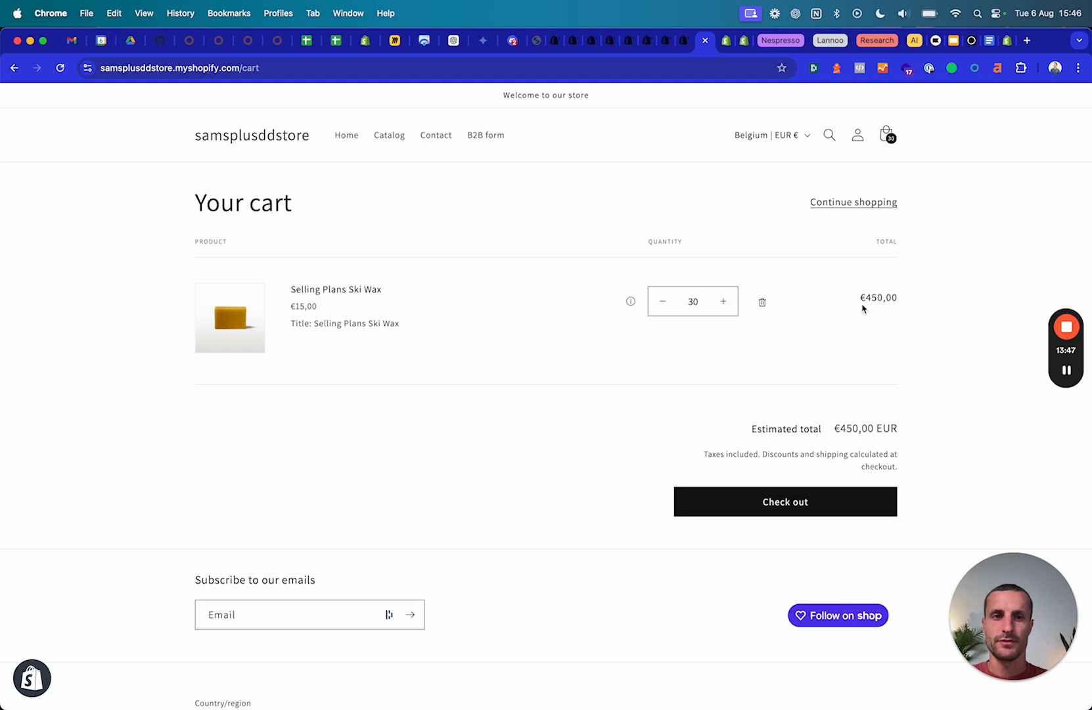
left_click_drag(857, 301, 907, 299)
left_click(799, 389)
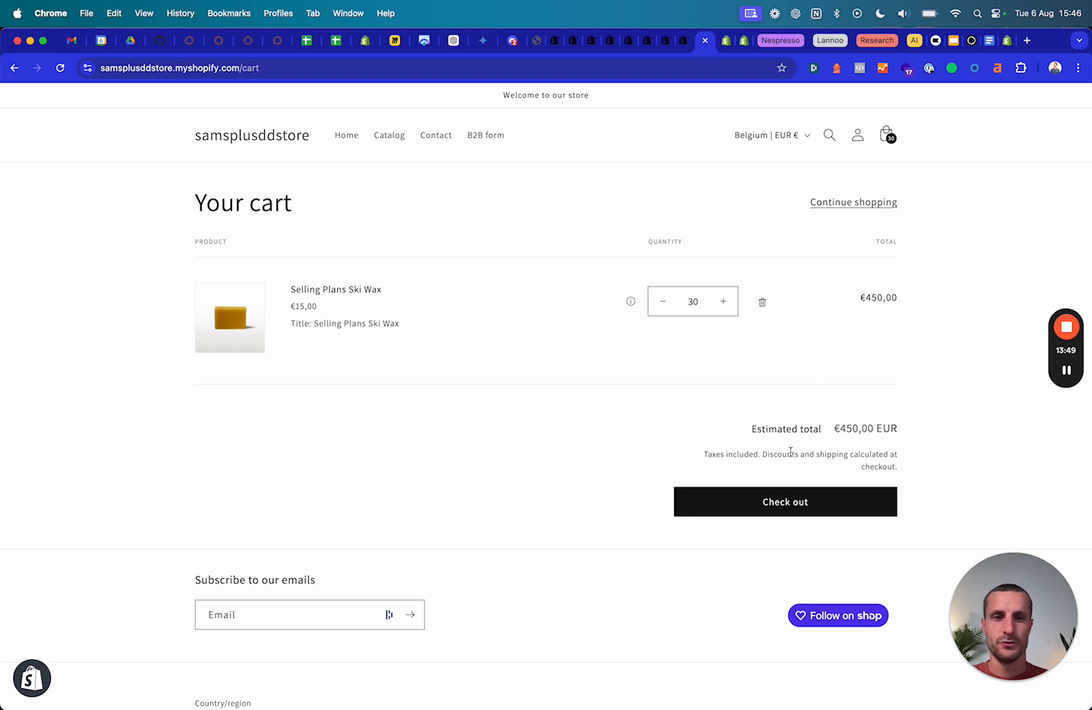
left_click(788, 510)
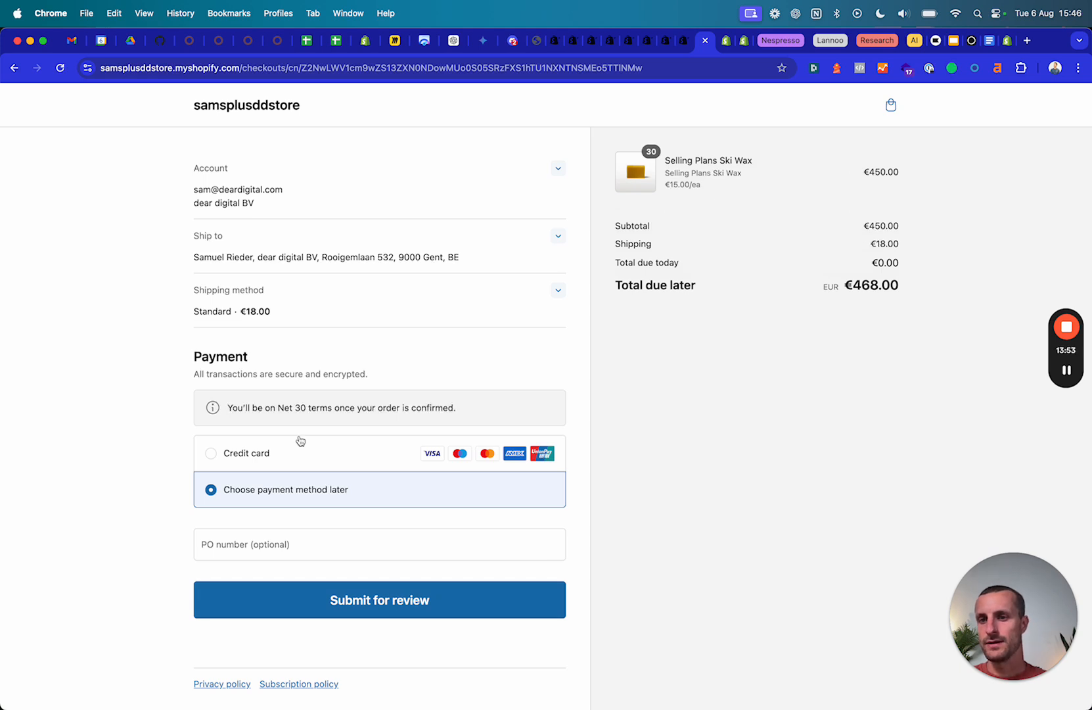
Select Credit card and check the Net 30 notice, €0.00 due today and €468.00 due later.
left_click(245, 454)
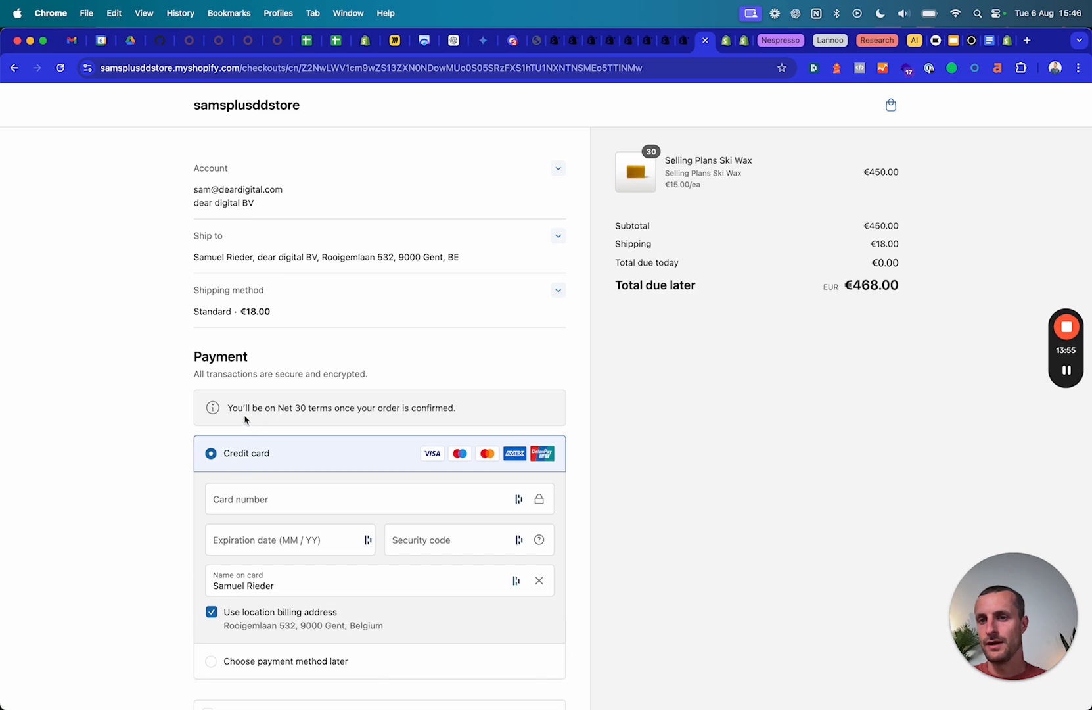
left_click_drag(230, 406, 379, 408)
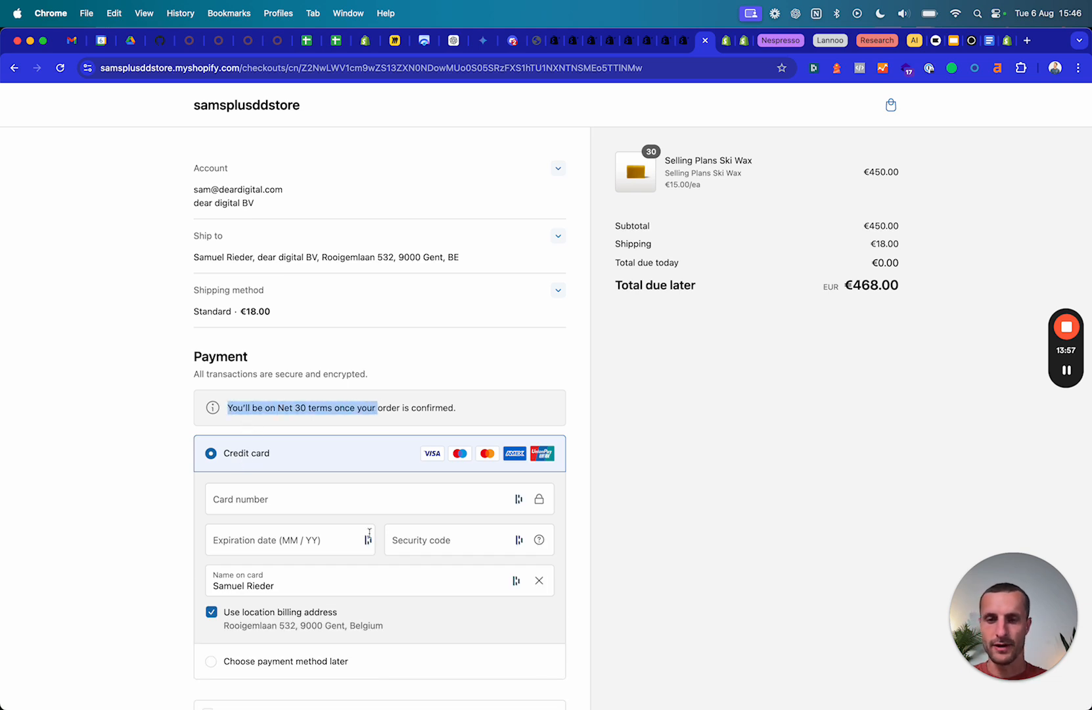
scroll(370, 532, "down", 5)
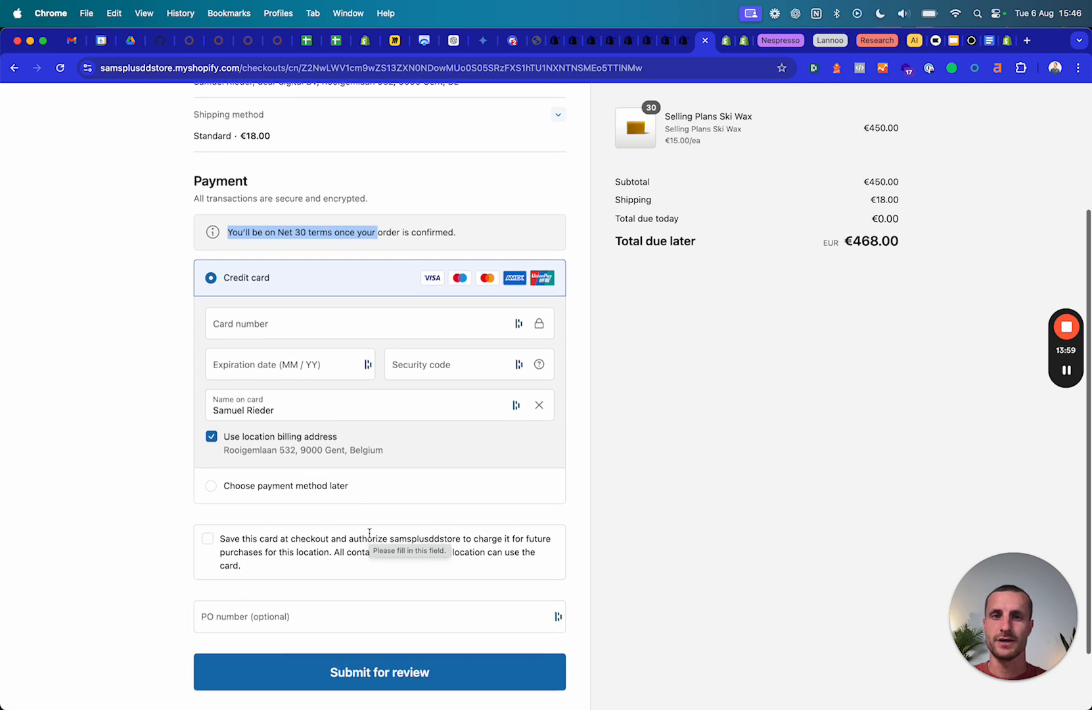
scroll(498, 372, "up", 5)
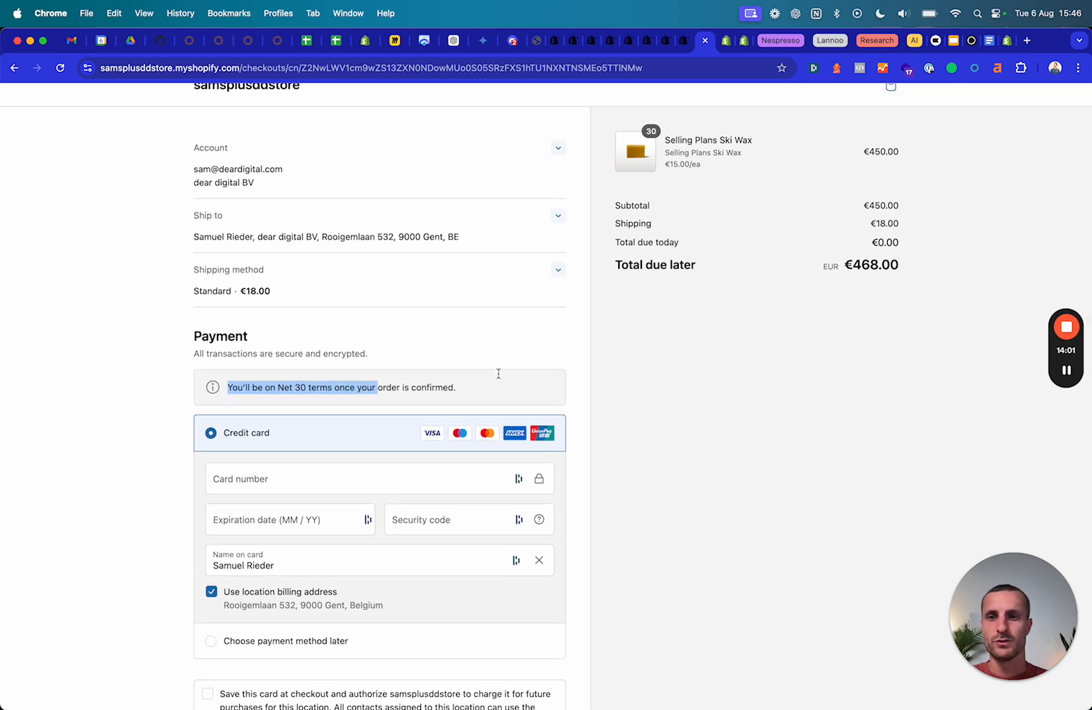
scroll(325, 364, "down", 5)
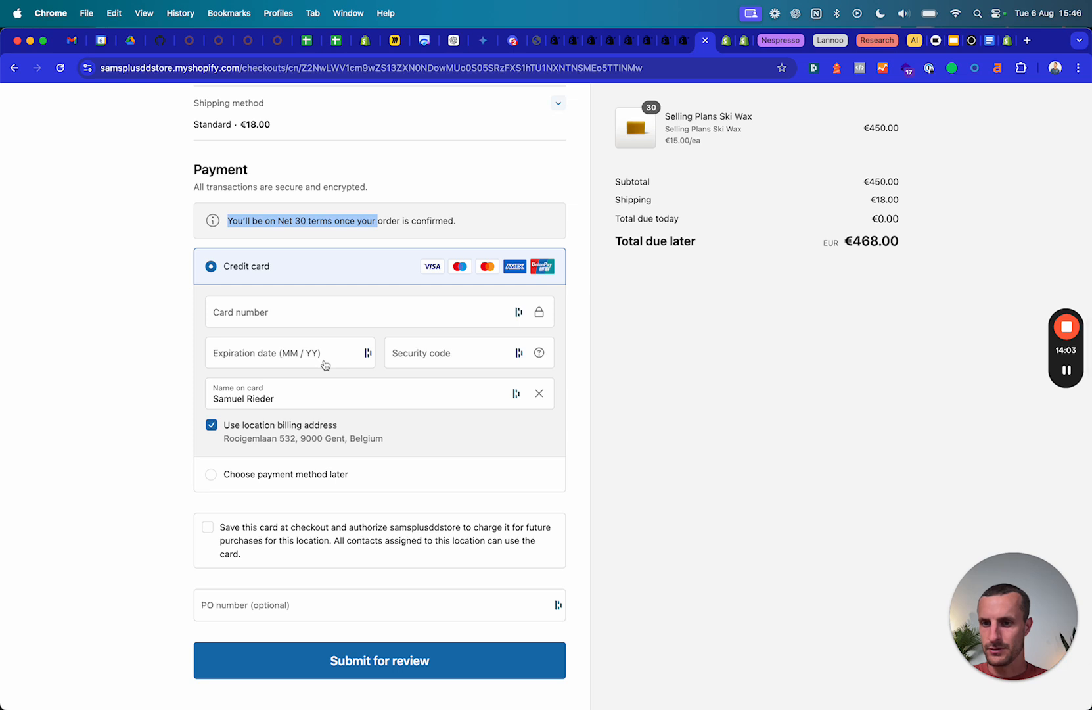
scroll(314, 518, "up", 5)
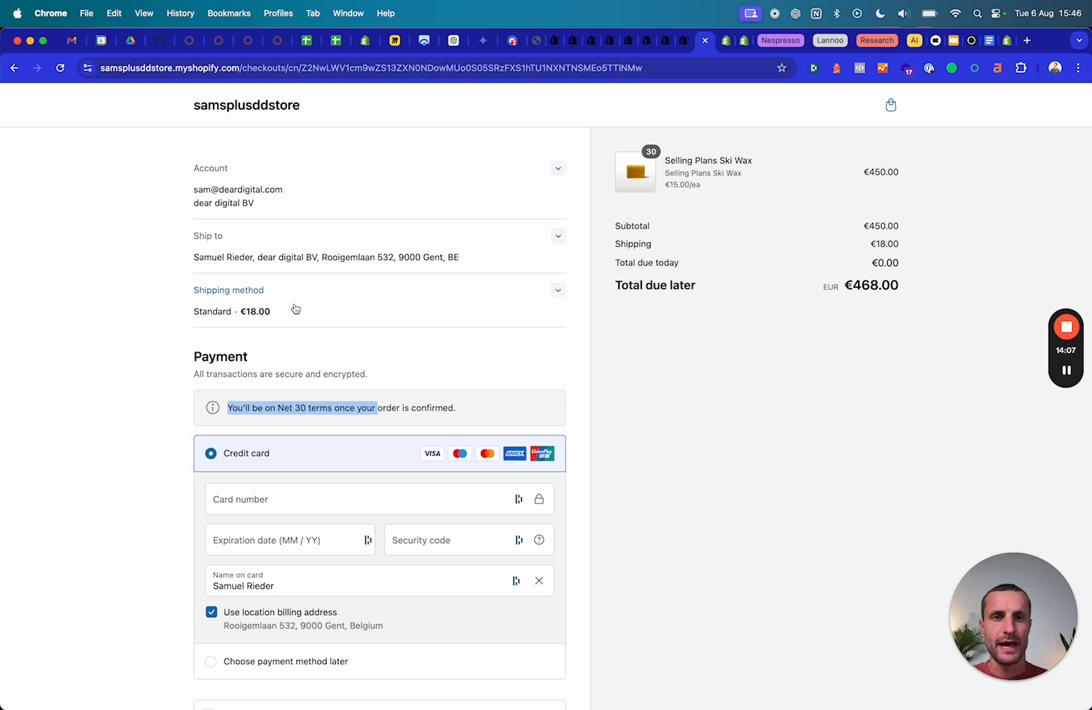
left_click_drag(617, 262, 914, 268)
left_click_drag(616, 284, 910, 301)
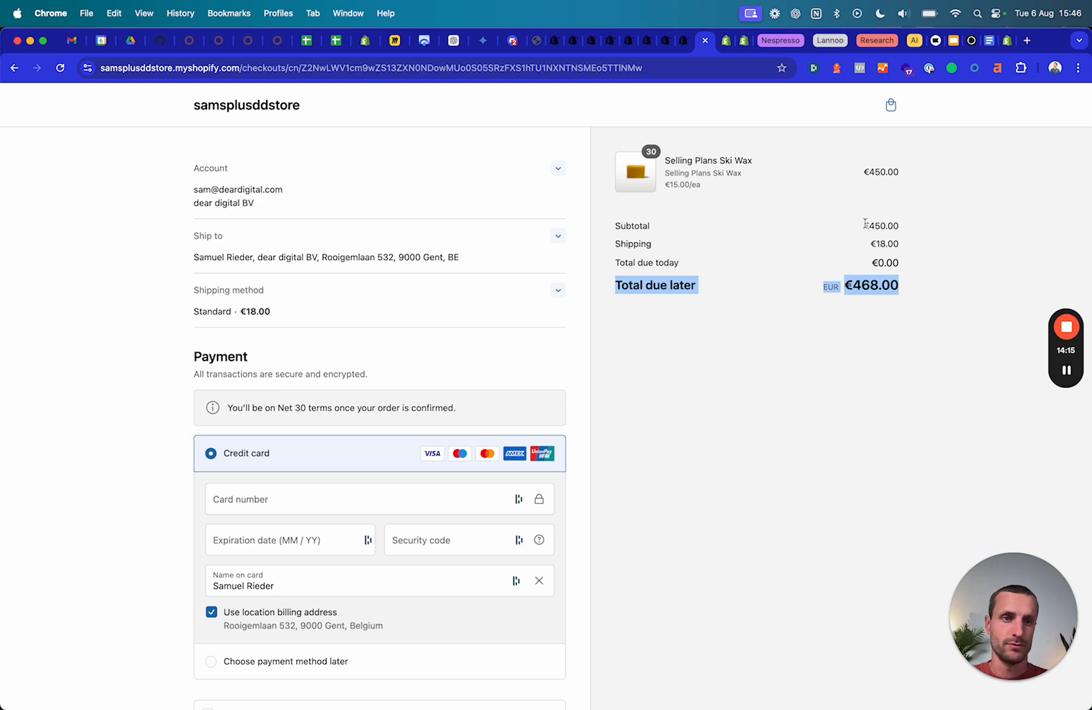
left_click_drag(864, 224, 927, 258)
left_click(776, 268)
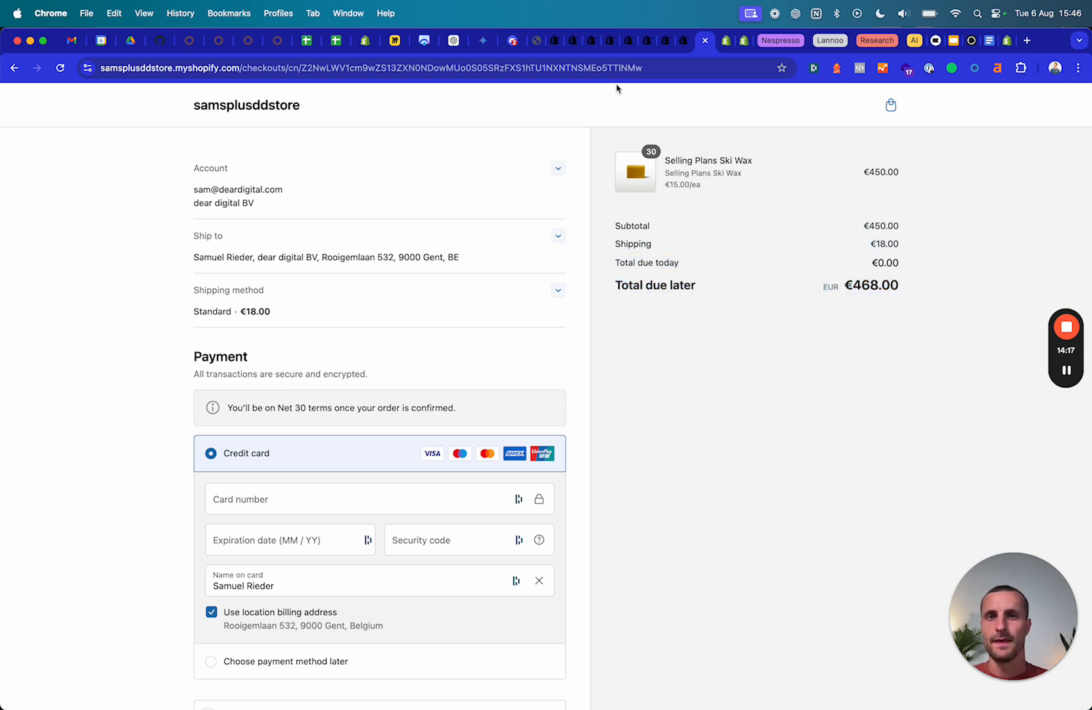
Open the dear digital BV company page under Customers > Companies in the admin.
left_click(557, 42)
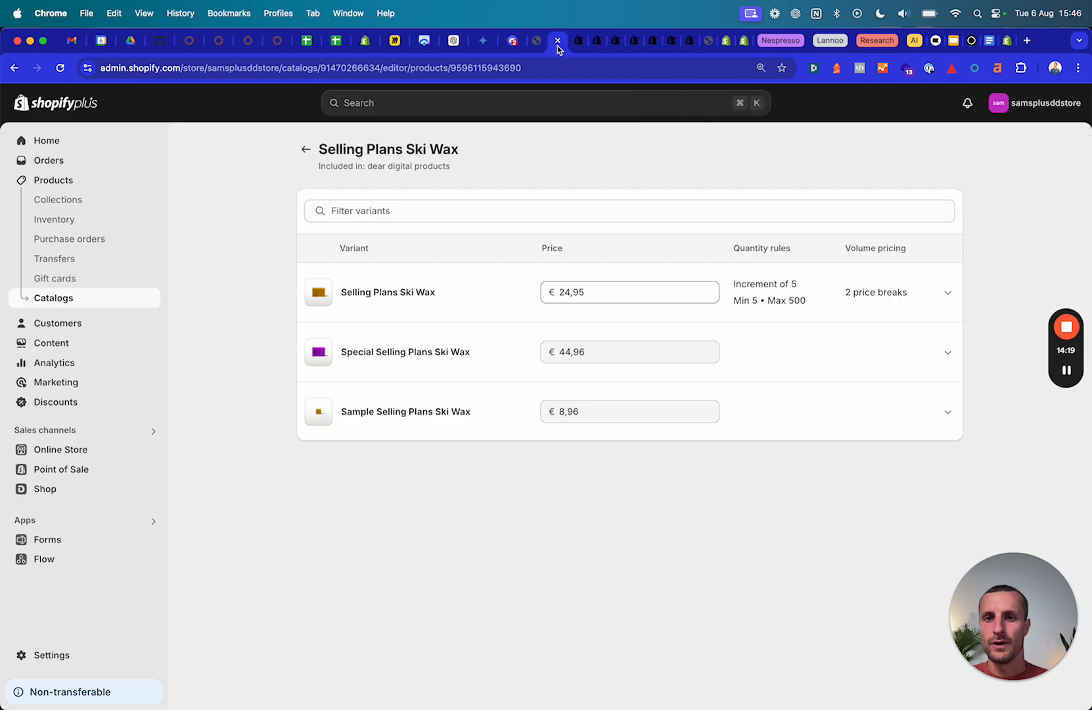
left_click(576, 44)
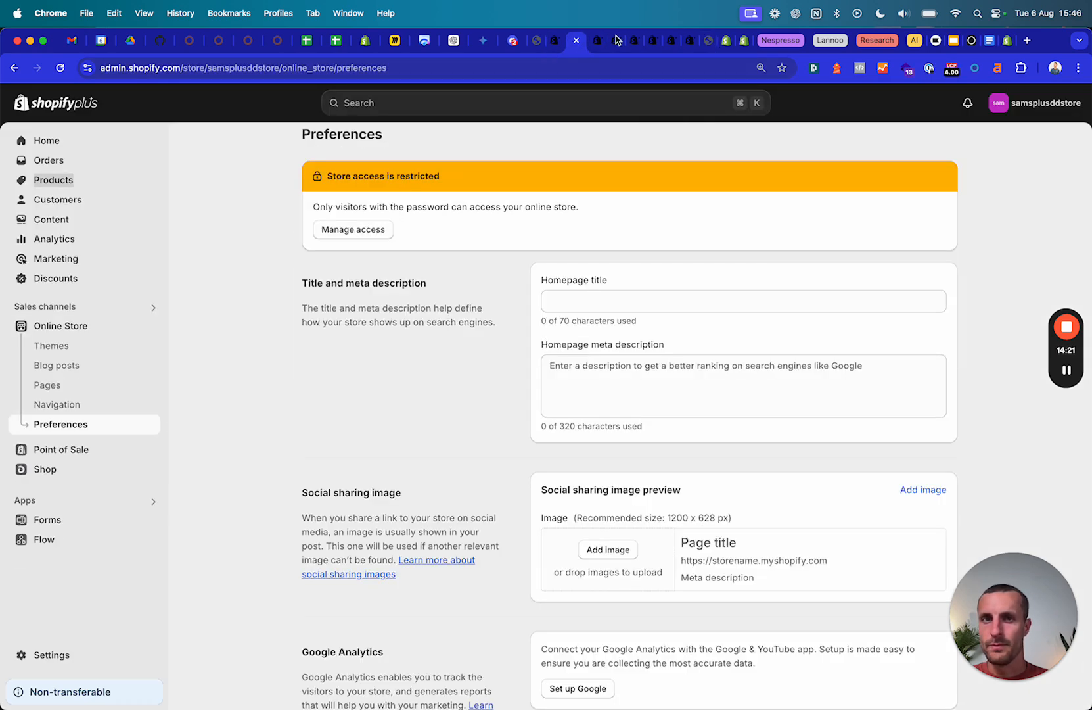
left_click(593, 44)
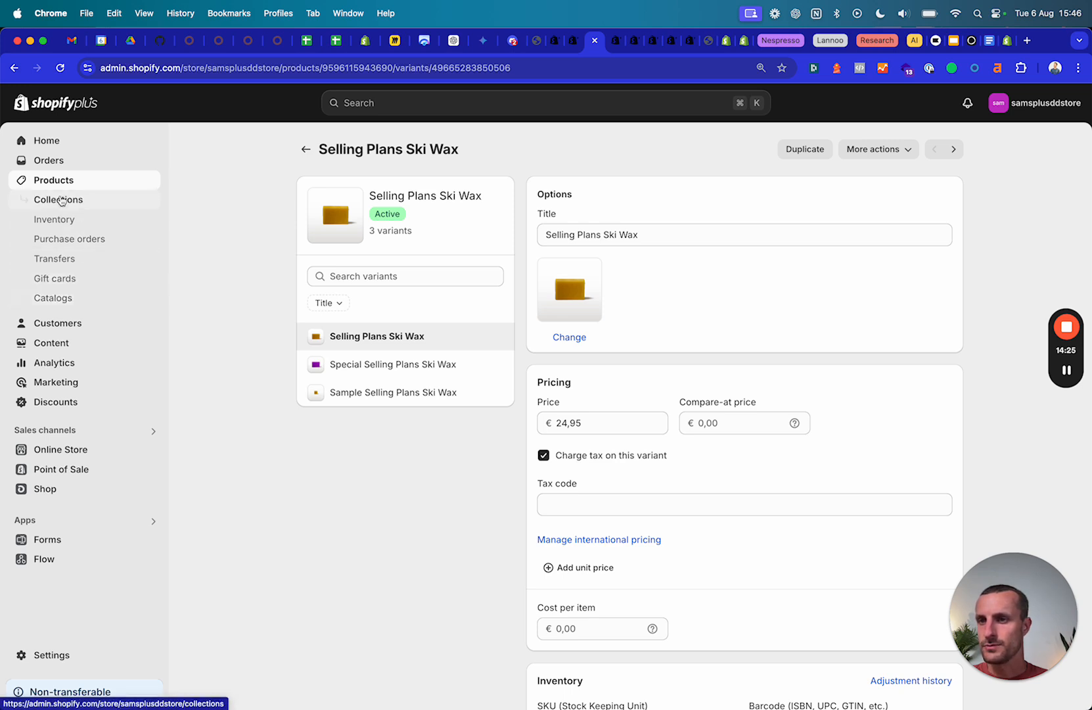
left_click(57, 322)
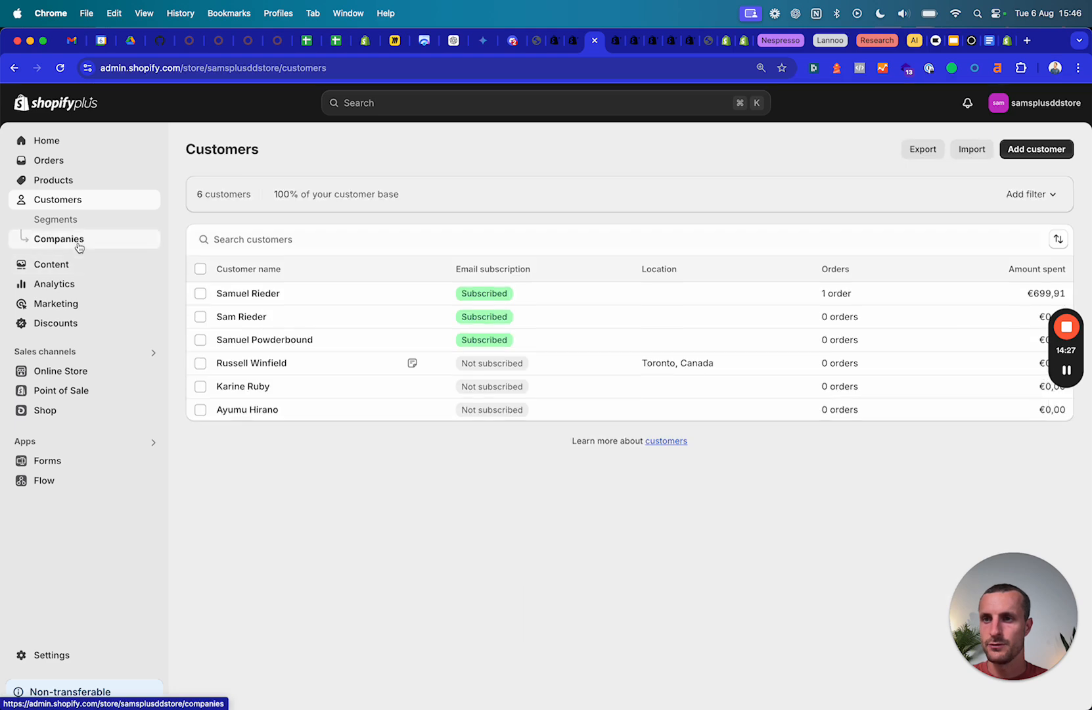
left_click(69, 242)
left_click(256, 279)
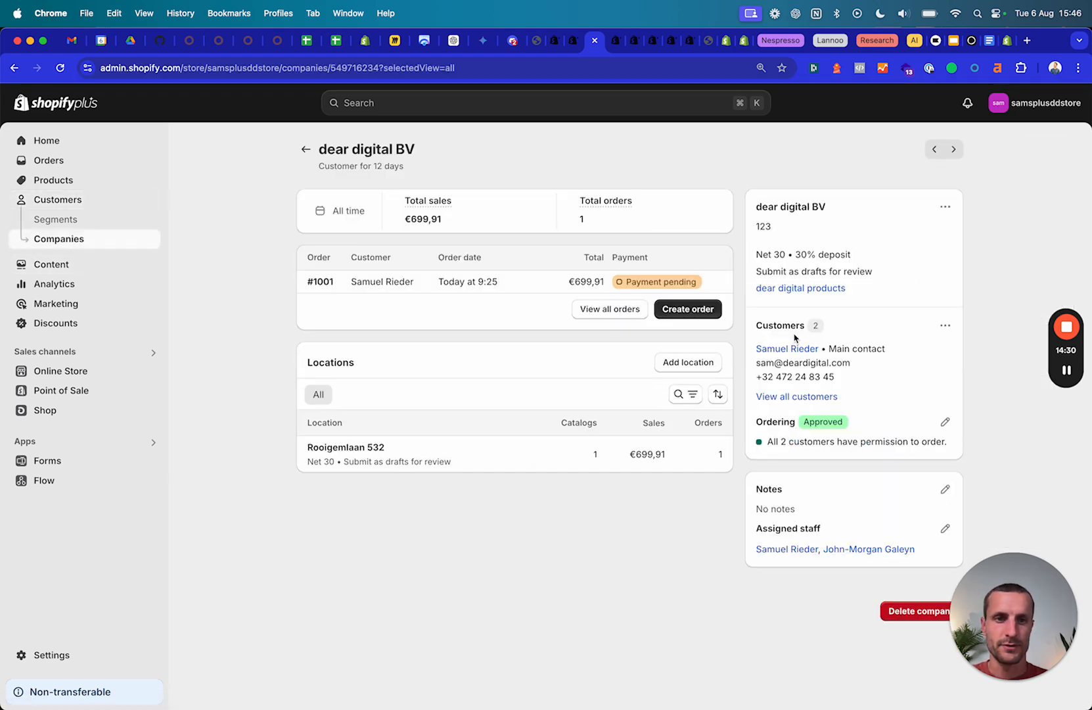
Check its Net 30 payment terms with 30% deposit unchanged, then return to checkout.
left_click(945, 206)
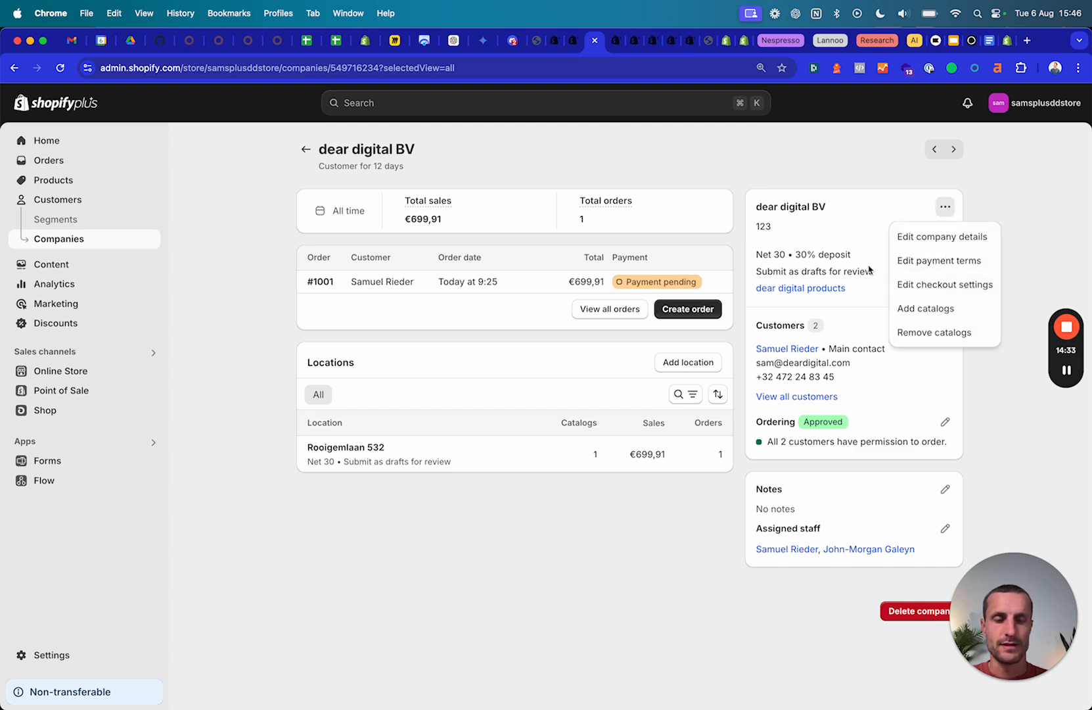
left_click(939, 263)
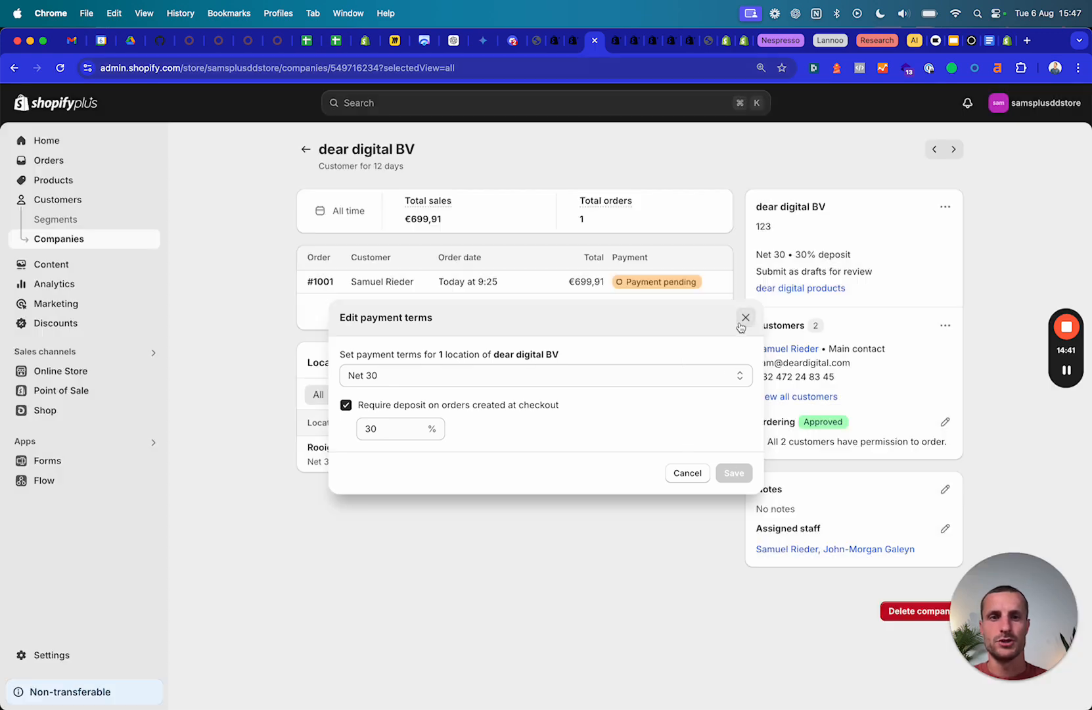
left_click(745, 318)
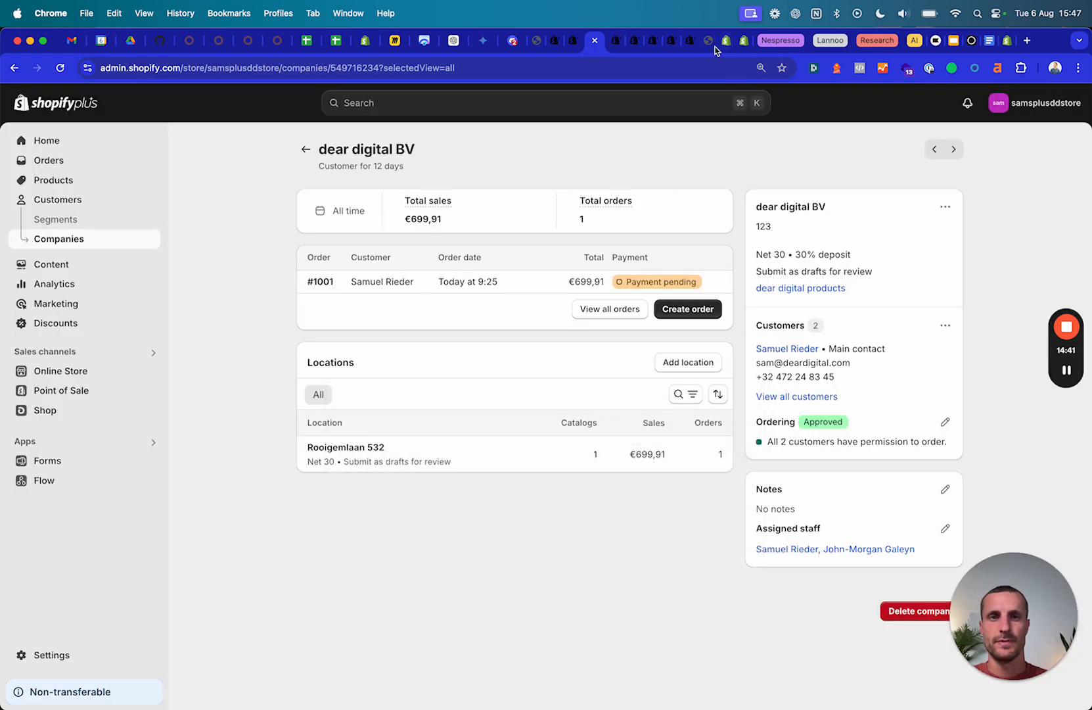
left_click(715, 42)
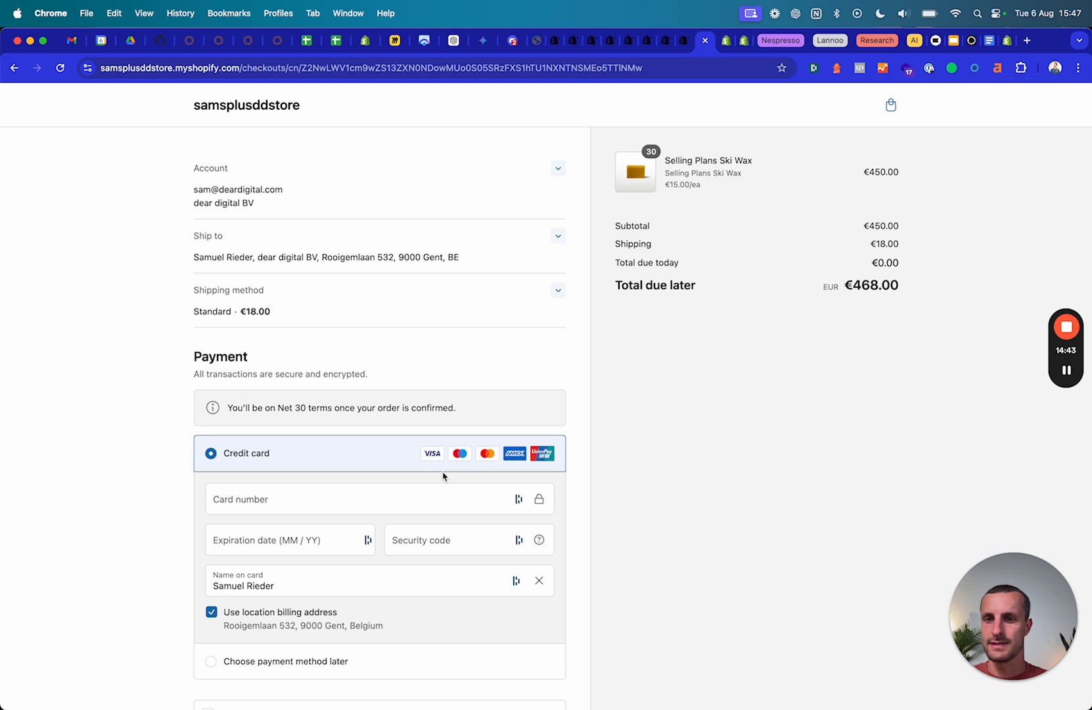
Choose to pay later and submit the €468.00 Net 30 order for review.
scroll(241, 505, "down", 3)
scroll(241, 506, "down", 4)
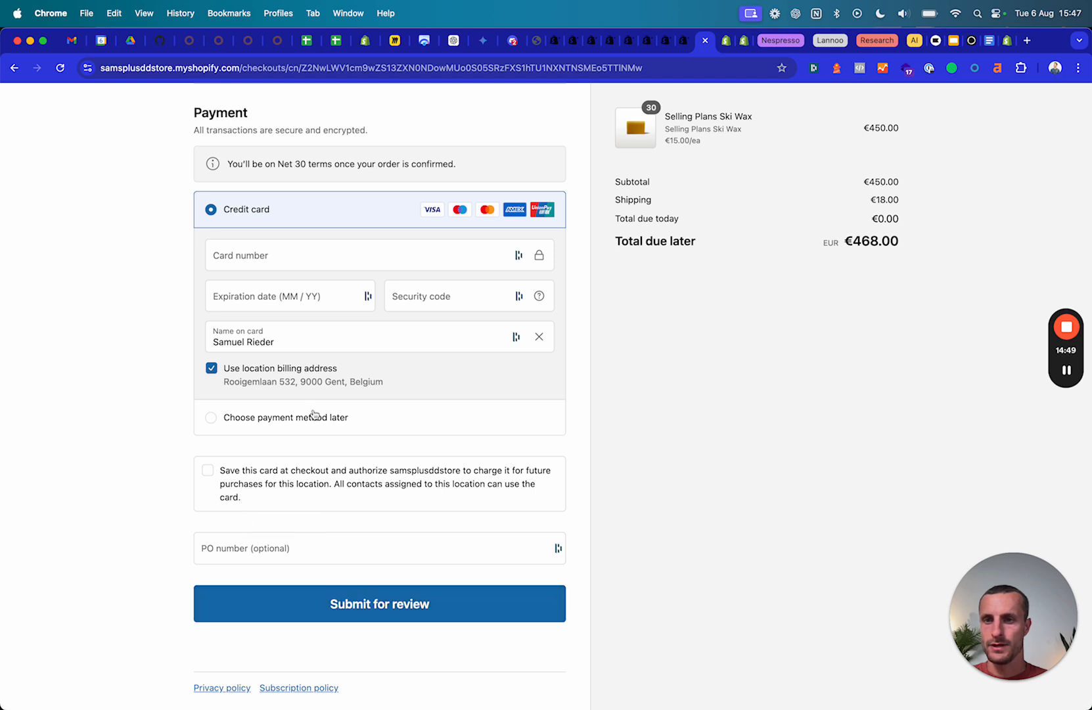
left_click(315, 418)
left_click(390, 602)
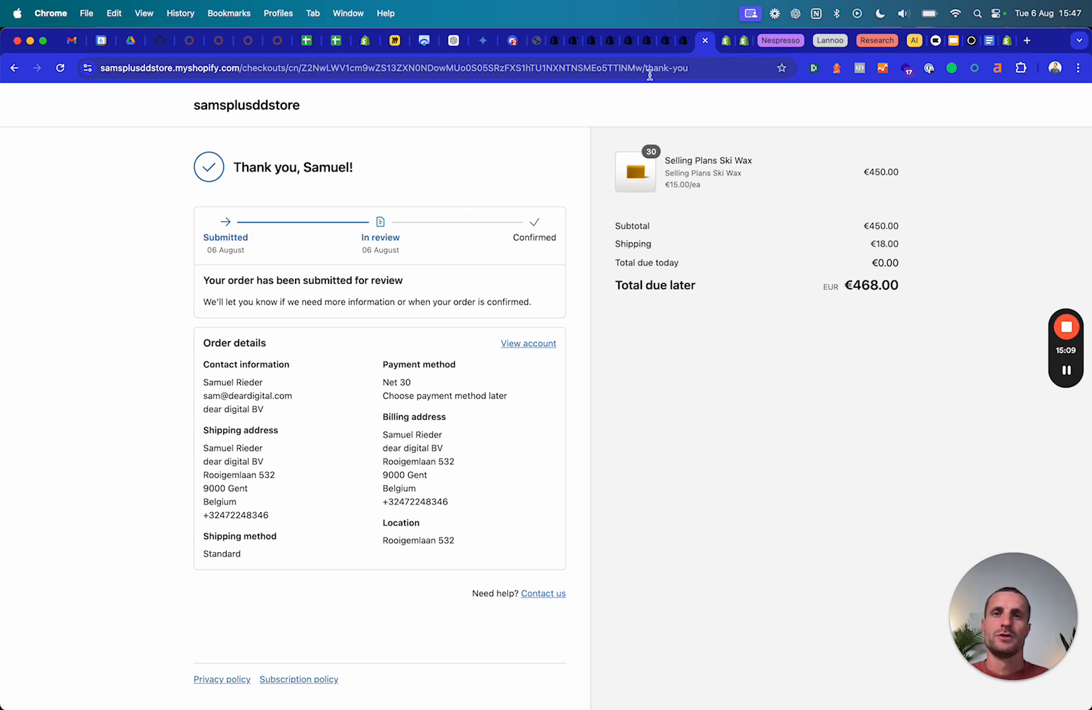
Create a new order from the dear digital BV company page for its main contact.
left_click(555, 49)
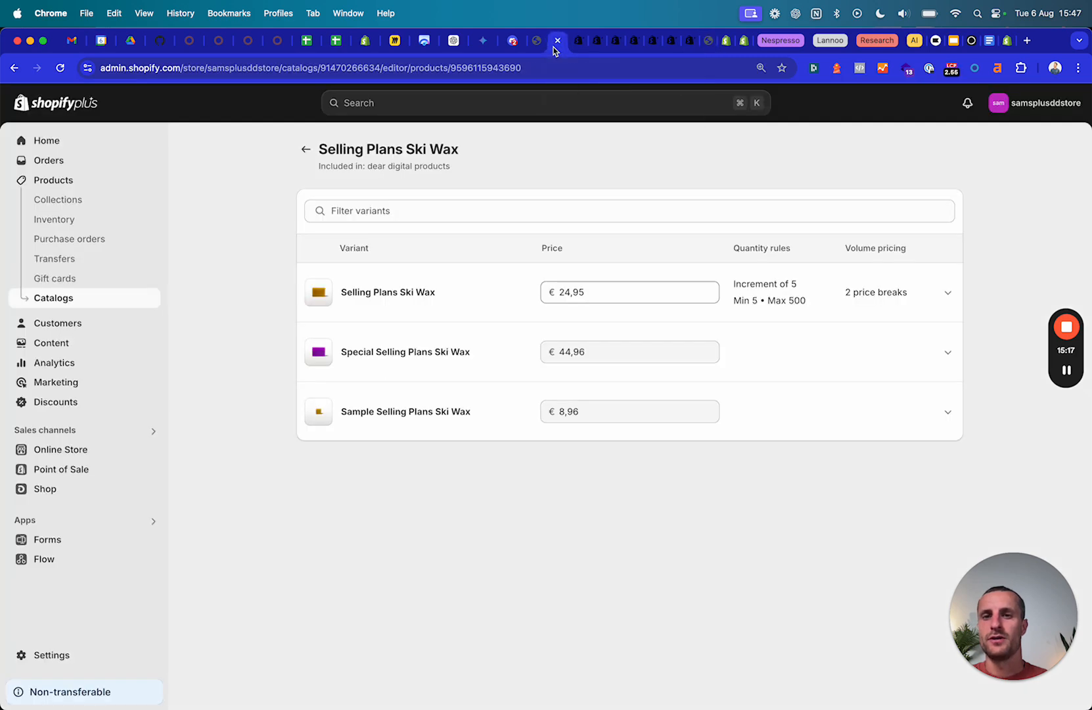
left_click(578, 45)
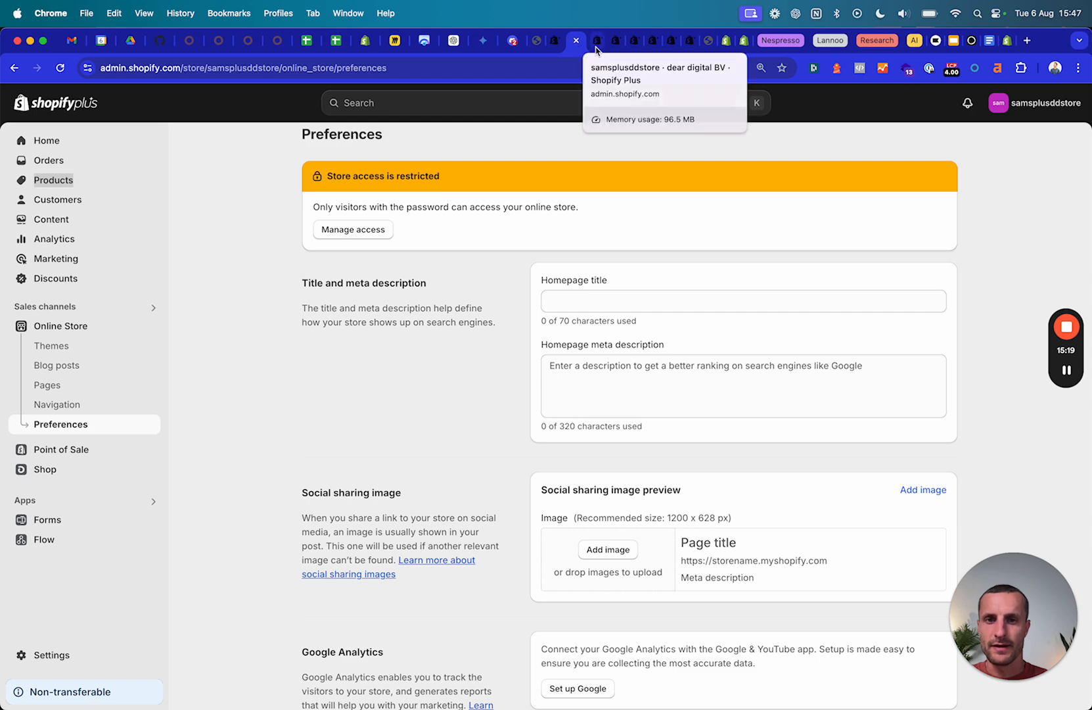
left_click(597, 46)
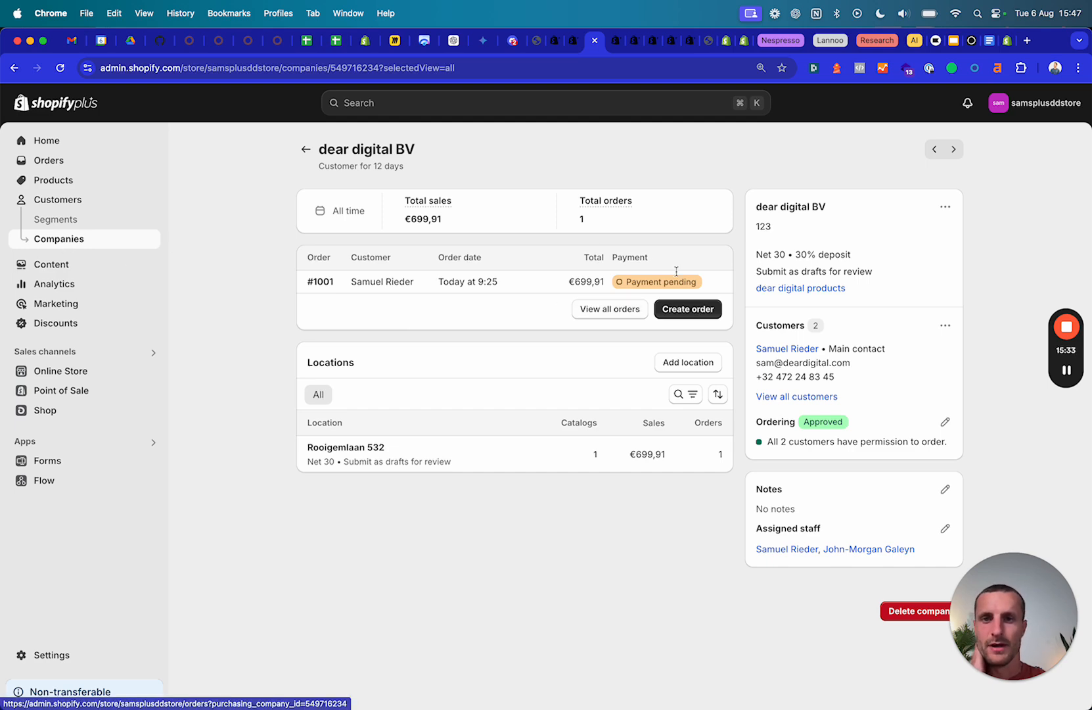
left_click(683, 310)
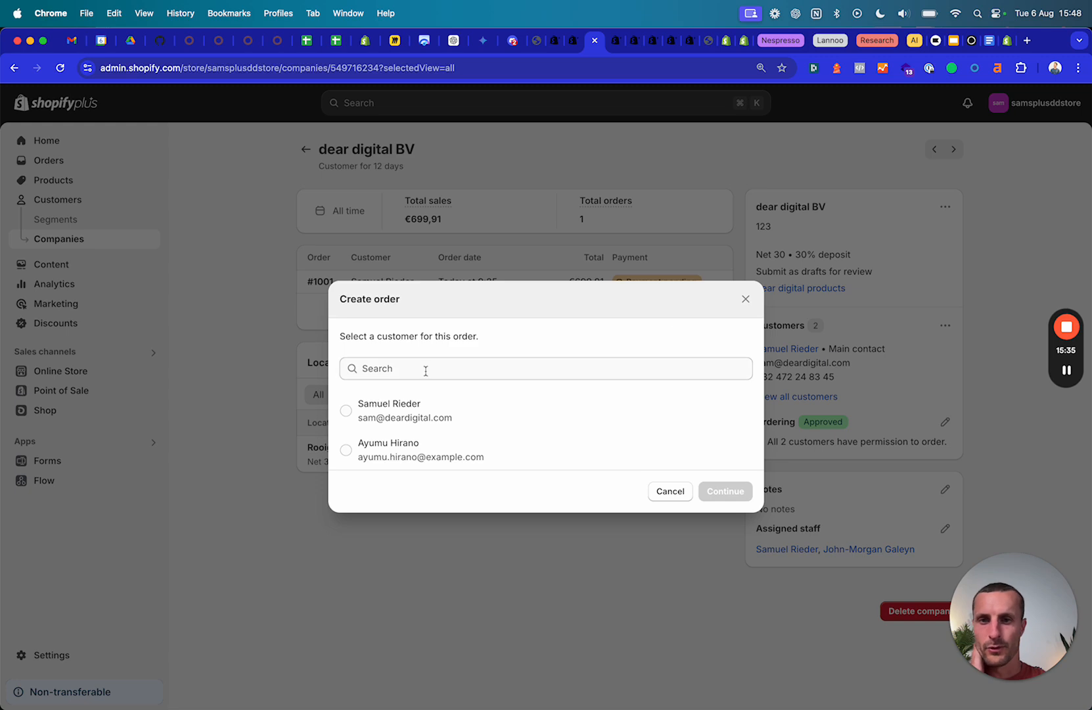
left_click(373, 411)
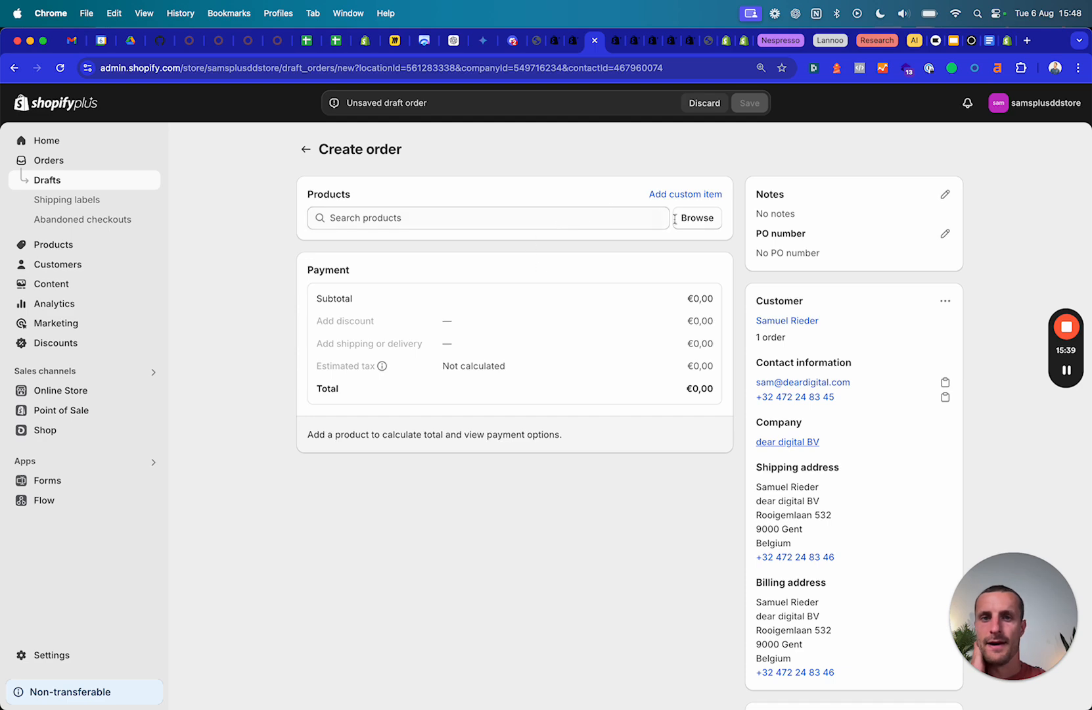
left_click(626, 217)
List all products in the draft order picker and check the Liquid snowboard's adjusted catalog price.
left_click(697, 217)
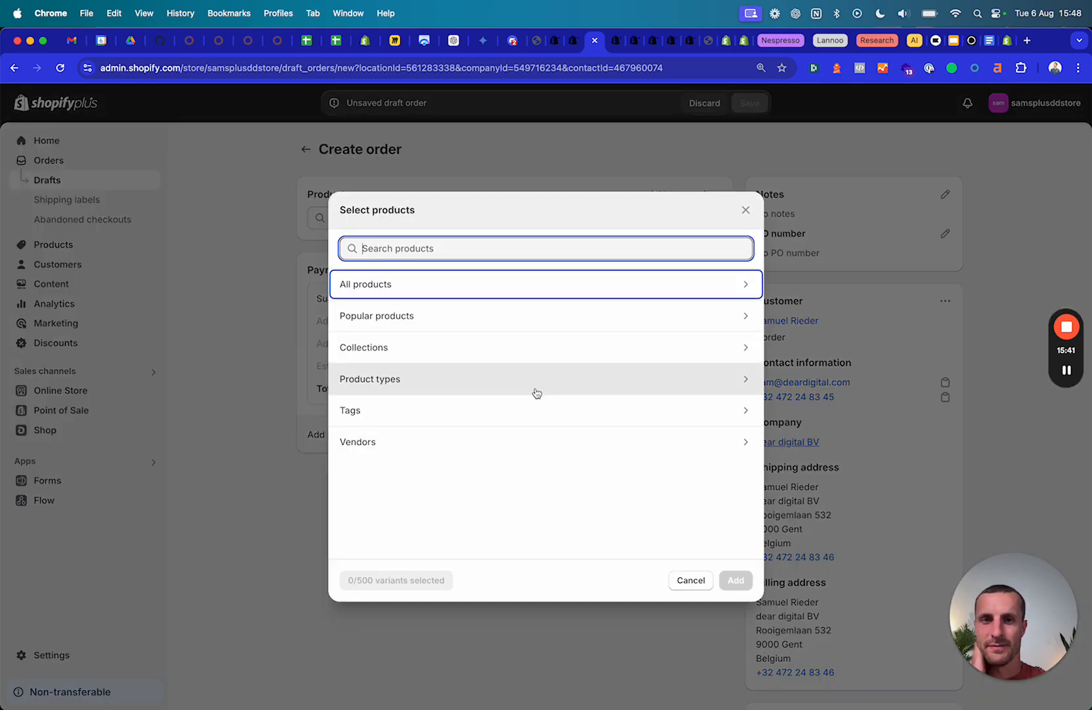
left_click(384, 291)
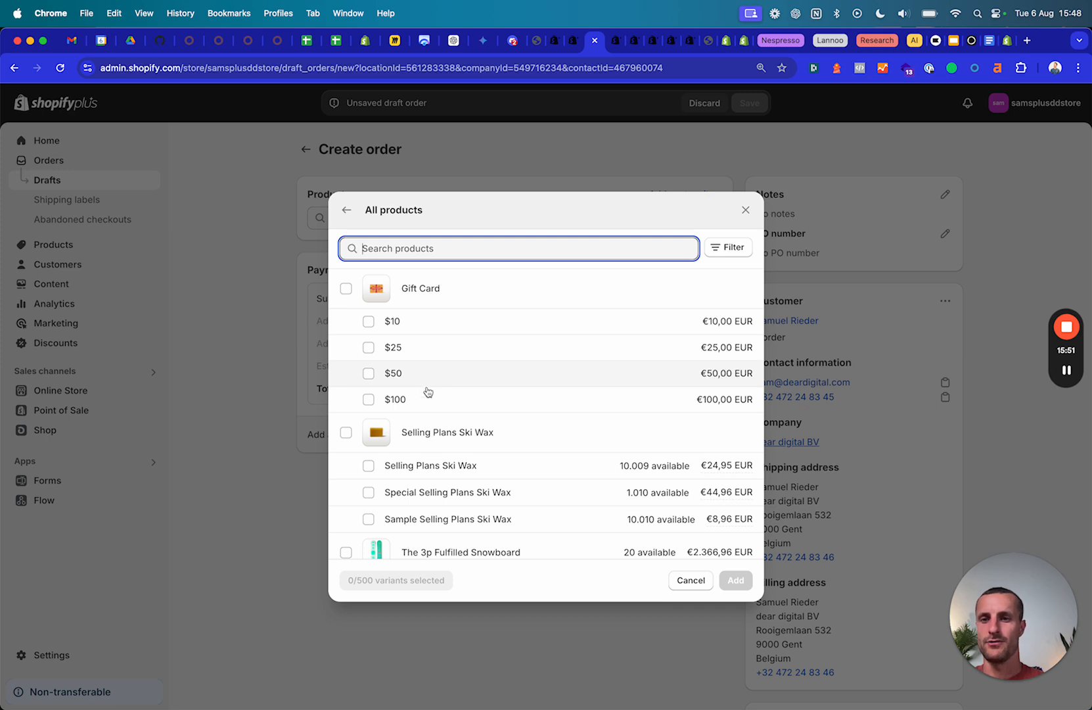
scroll(426, 394, "down", 3)
scroll(426, 476, "down", 2)
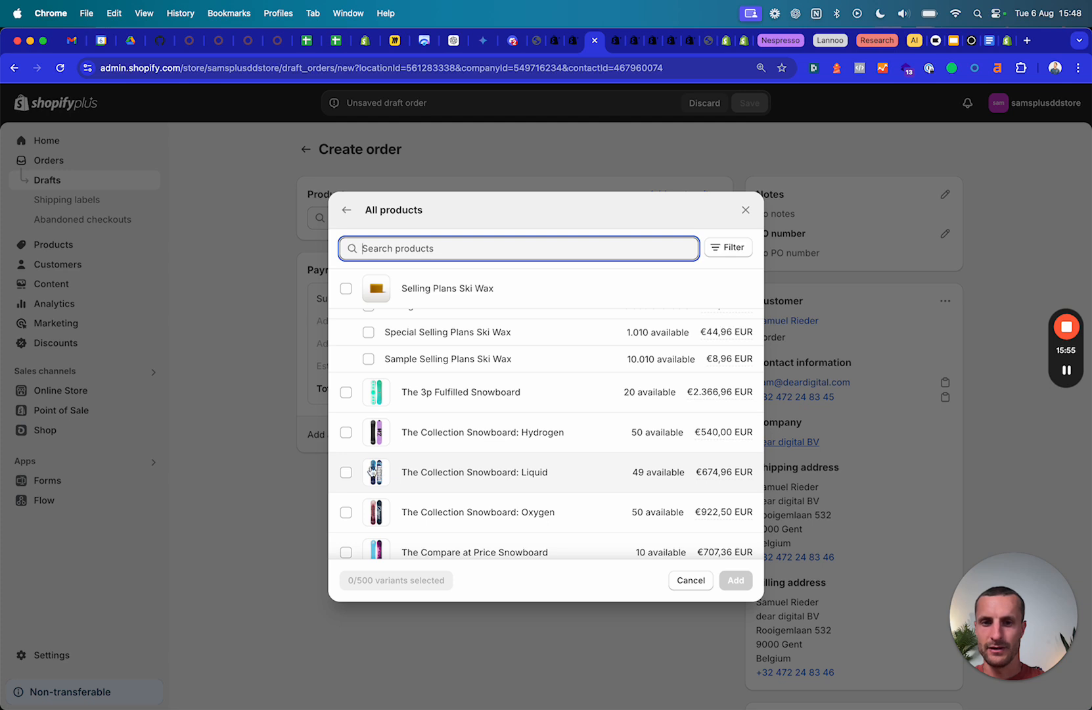
mouse_move(696, 478)
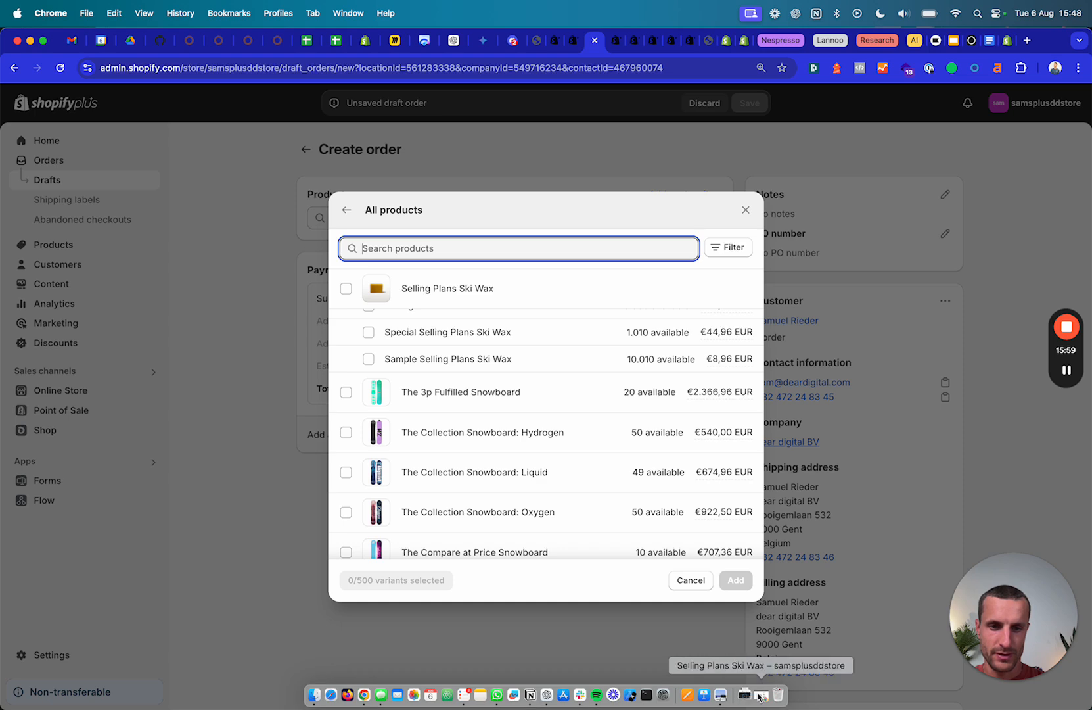
left_click(727, 694)
Check the storefront's featured product prices, Liquid snowboard at €749,95, then return to admin.
left_click(256, 140)
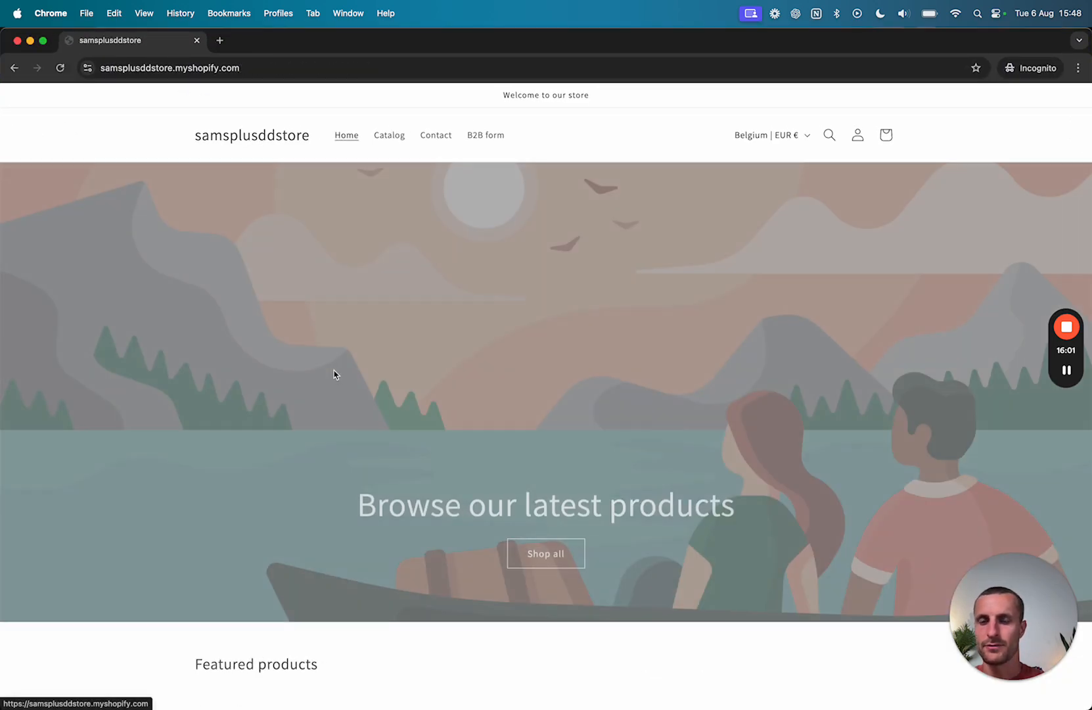
scroll(387, 571, "down", 7)
scroll(387, 573, "down", 2)
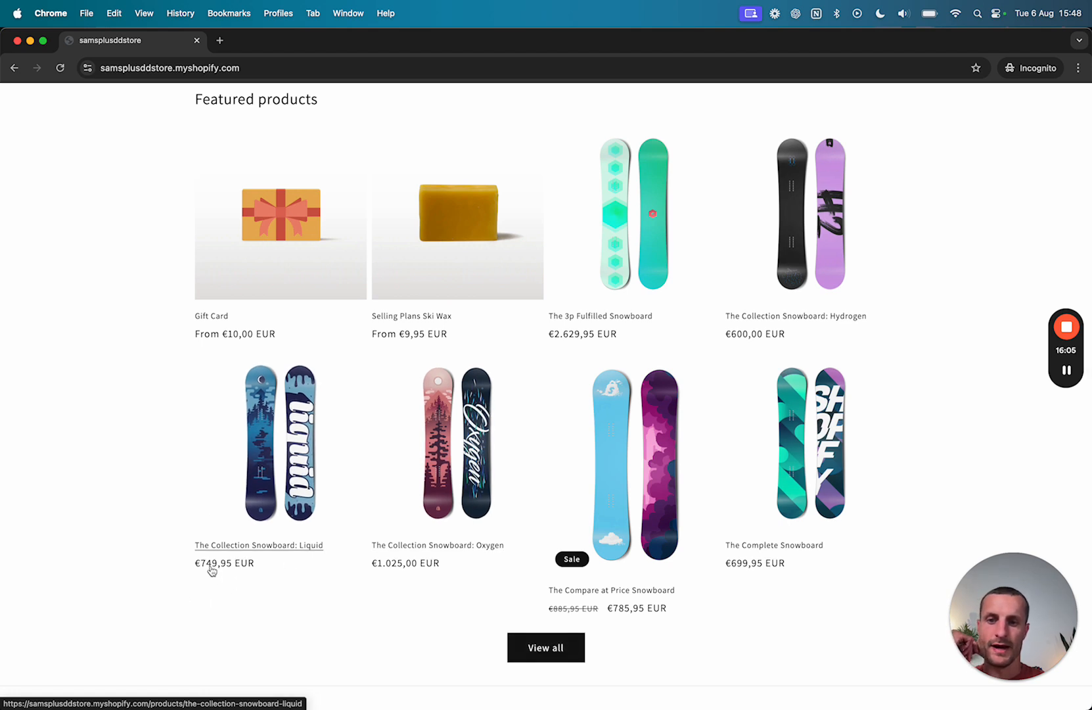
left_click(30, 41)
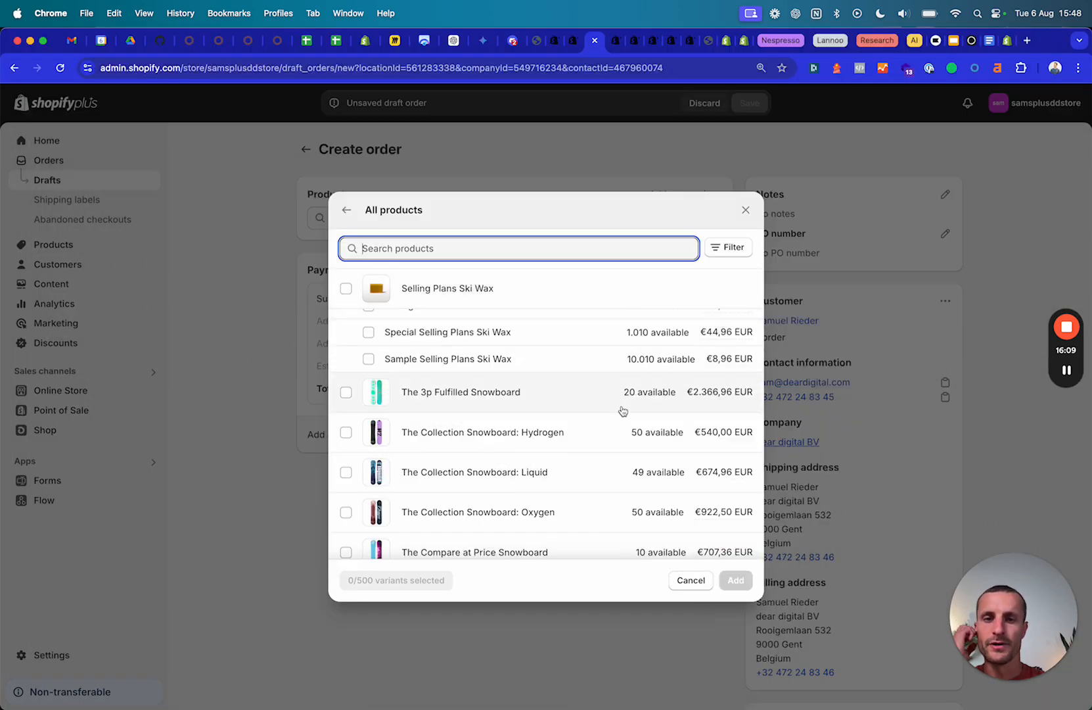
Add The Collection Snowboard: Liquid at €674,96 from All products to the draft order.
scroll(434, 539, "down", 1)
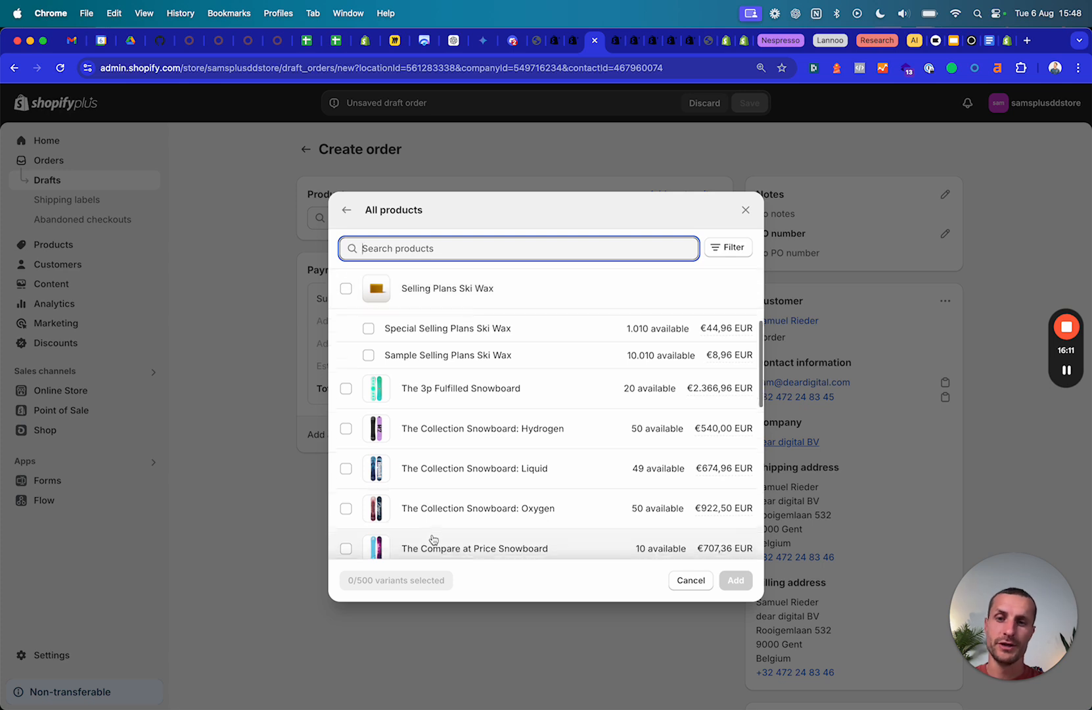
scroll(433, 539, "down", 1)
left_click(444, 456)
mouse_move(705, 464)
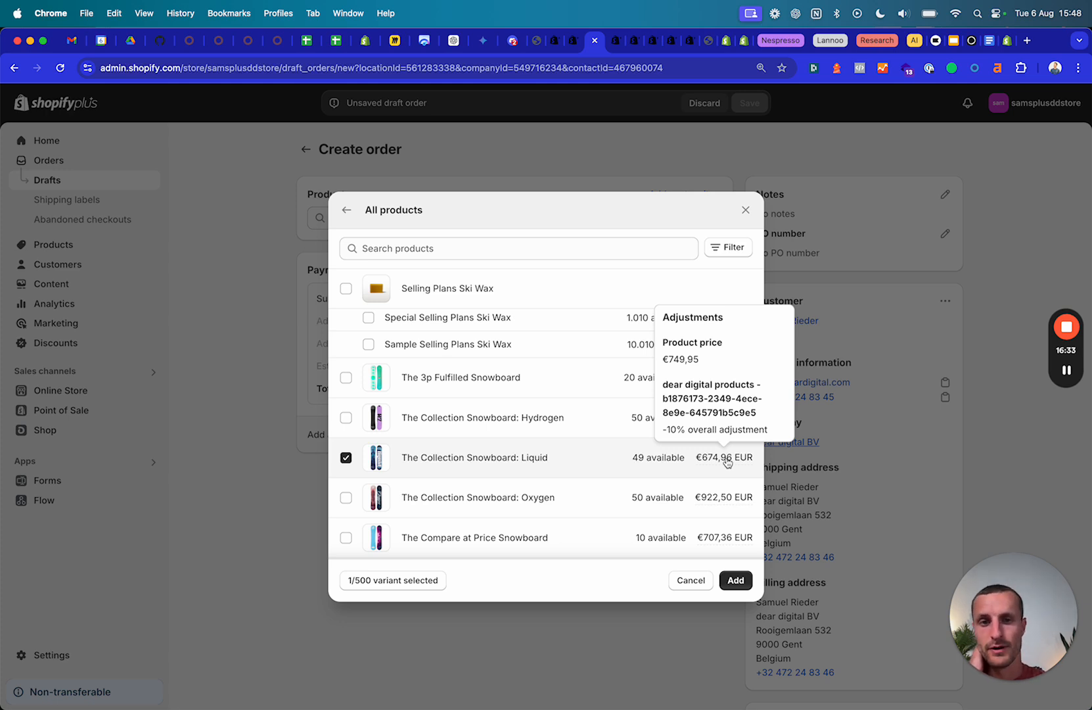
scroll(727, 542, "up", 2)
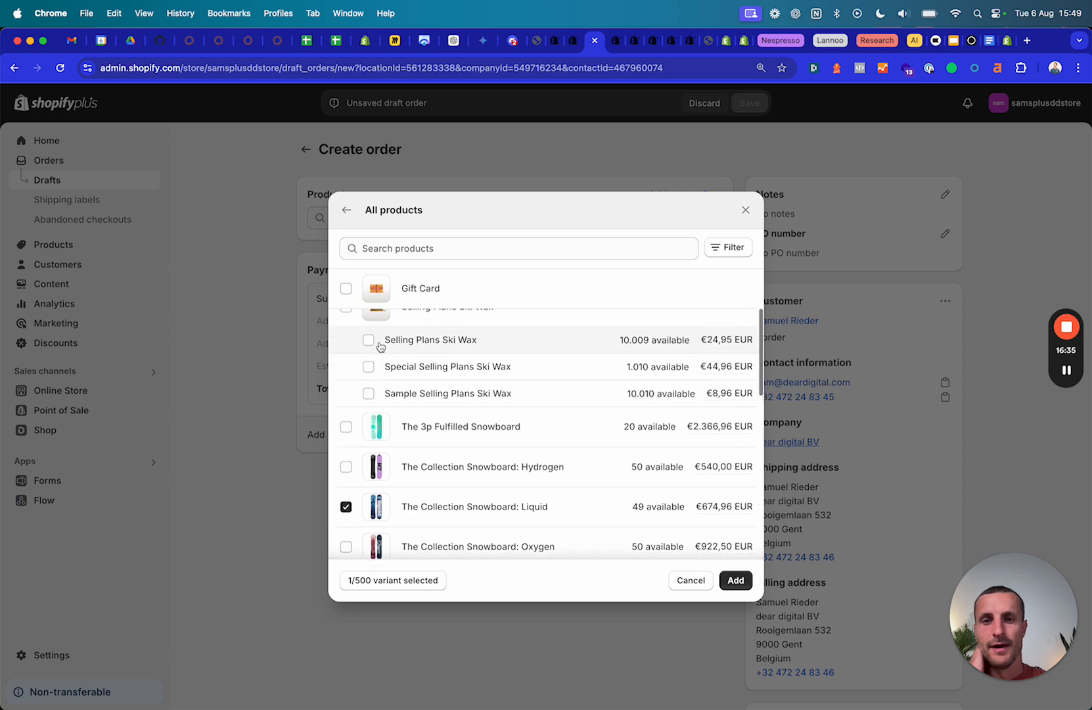
left_click(735, 579)
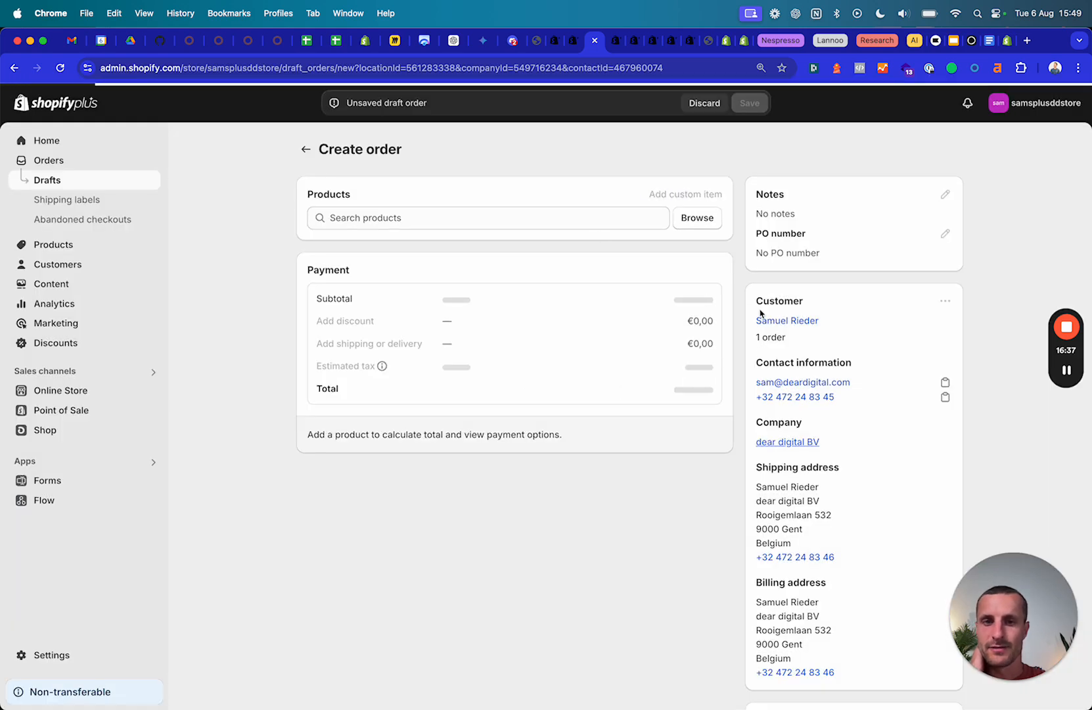
Select the Selling Plans Ski Wax variant from All products in the product picker.
scroll(556, 453, "down", 1)
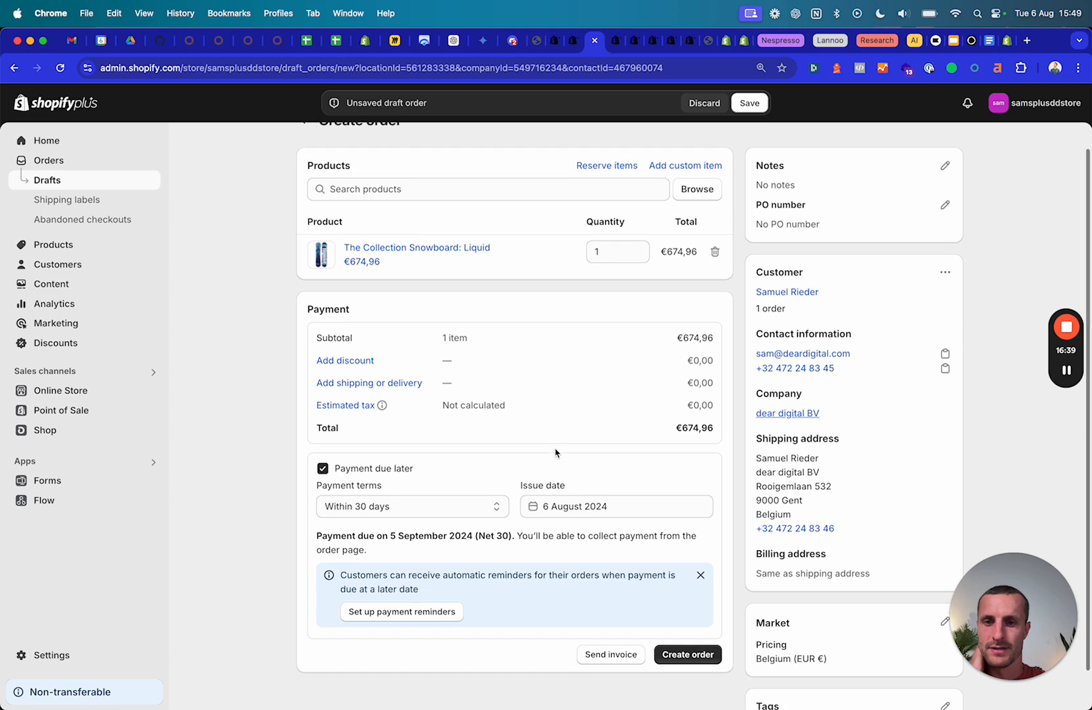
left_click(696, 190)
left_click(384, 288)
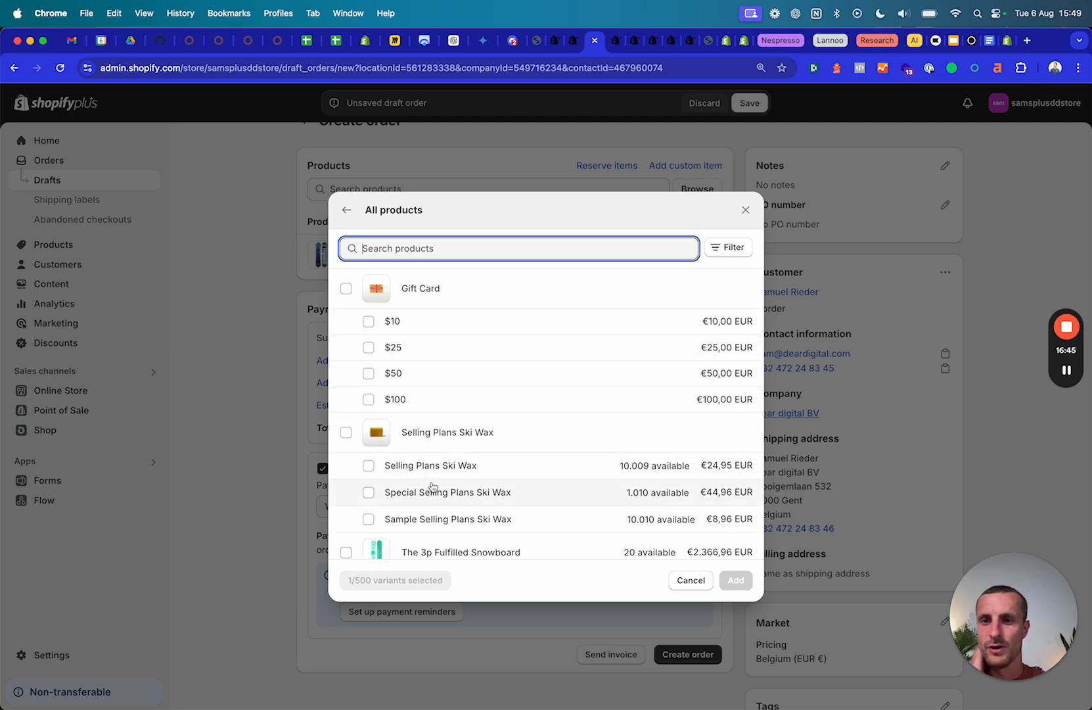
scroll(383, 418, "down", 2)
left_click(380, 397)
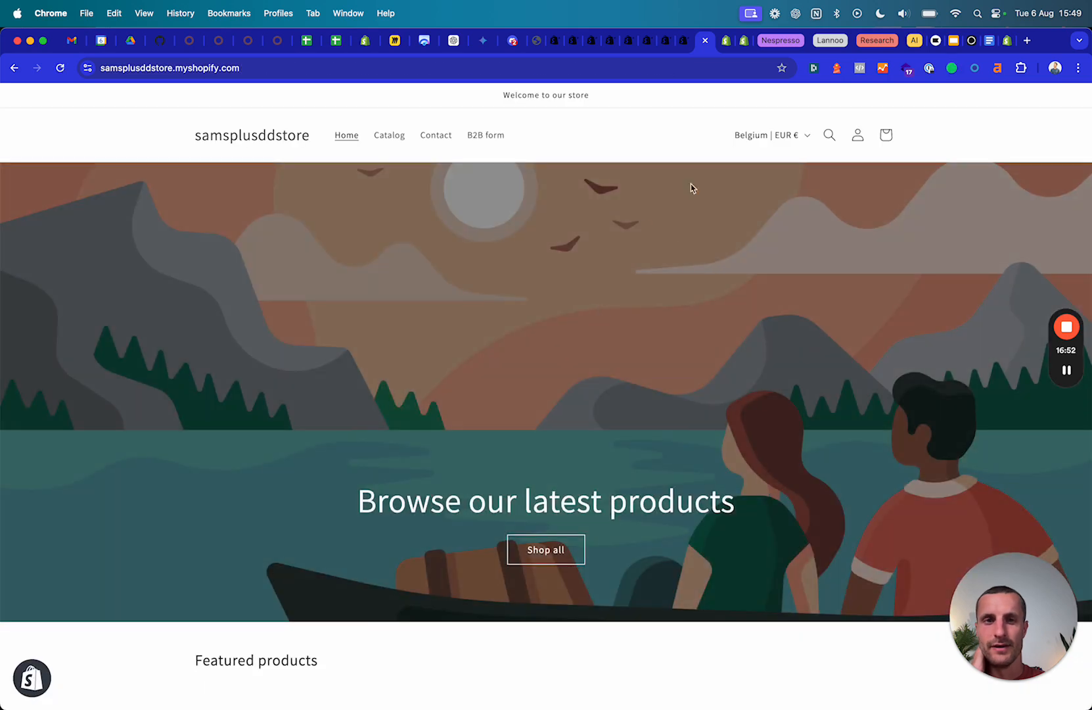
Check the ski wax quantity step on its storefront page and its catalog rules (increments of 5).
scroll(539, 492, "down", 5)
left_click(305, 465)
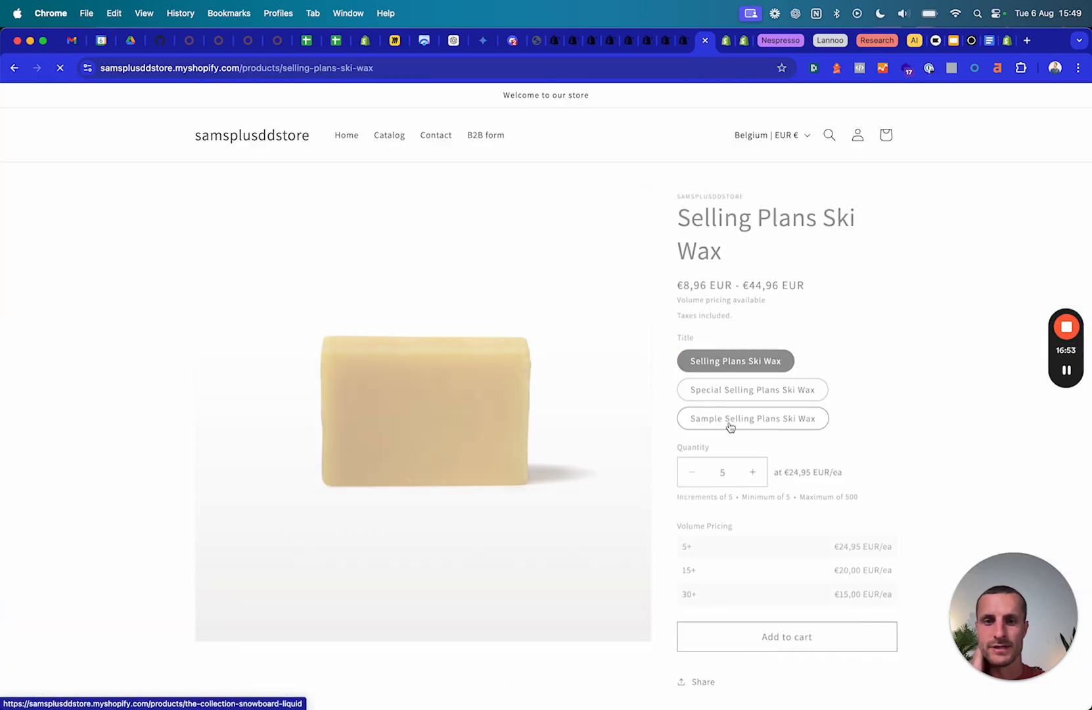
left_click(757, 468)
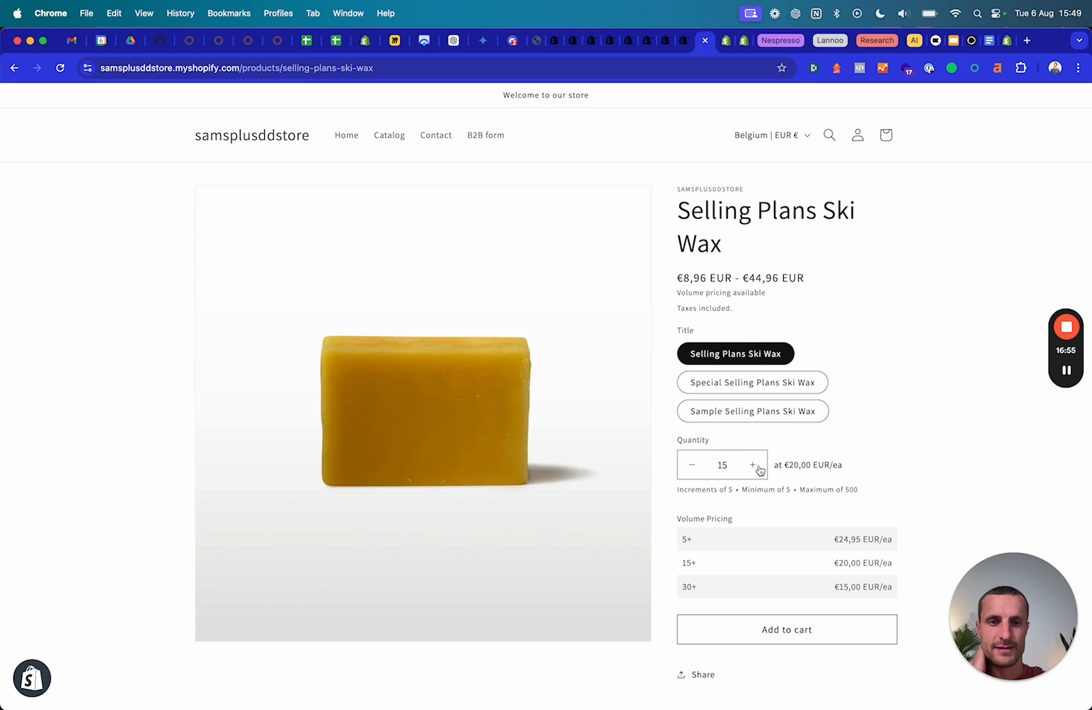
left_click(550, 43)
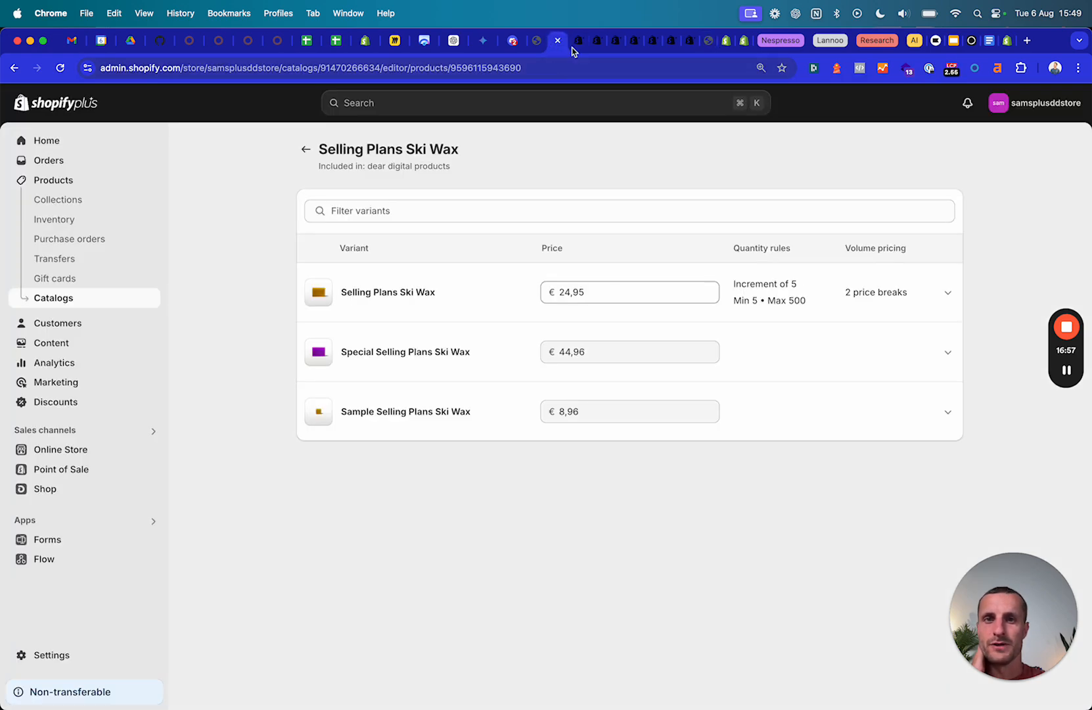
Add the selected Selling Plans Ski Wax to the draft order.
left_click(576, 45)
left_click(590, 43)
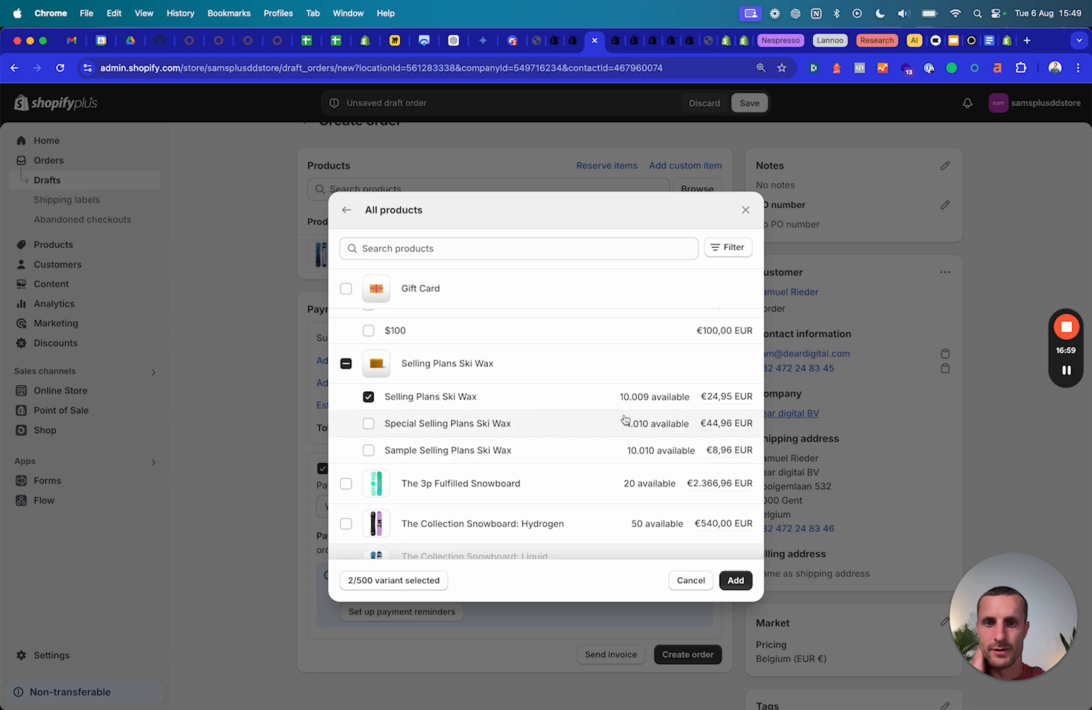
left_click(737, 584)
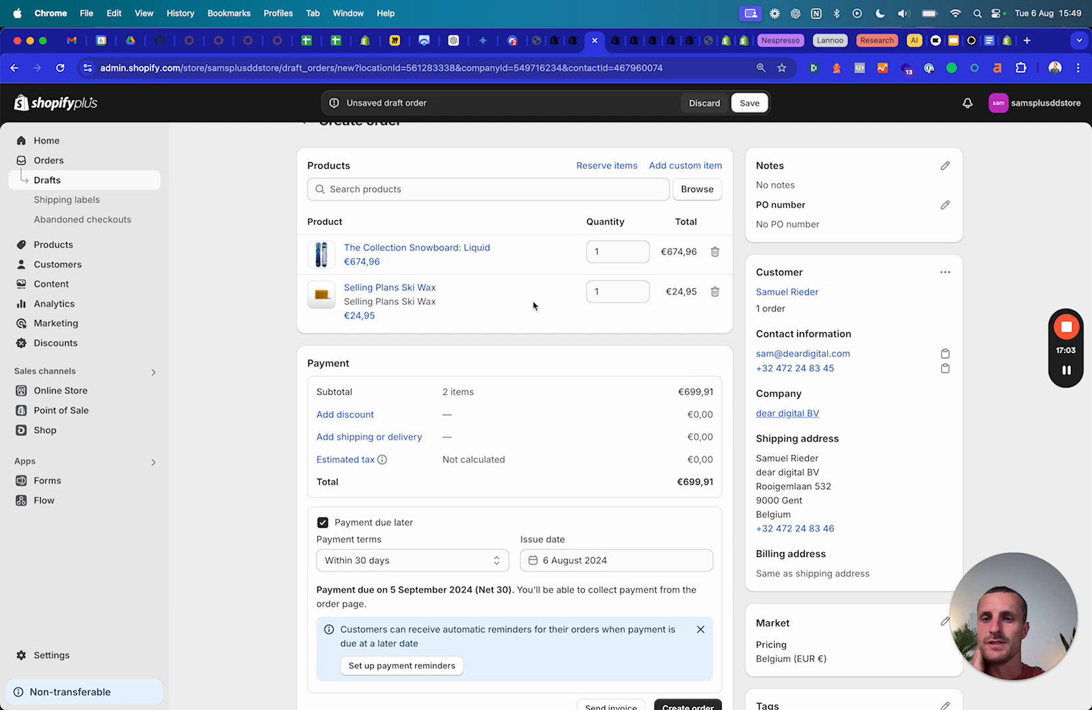
Raise the Ski Wax quantity to 10 (€249,50) and open the discount form.
left_click(639, 290)
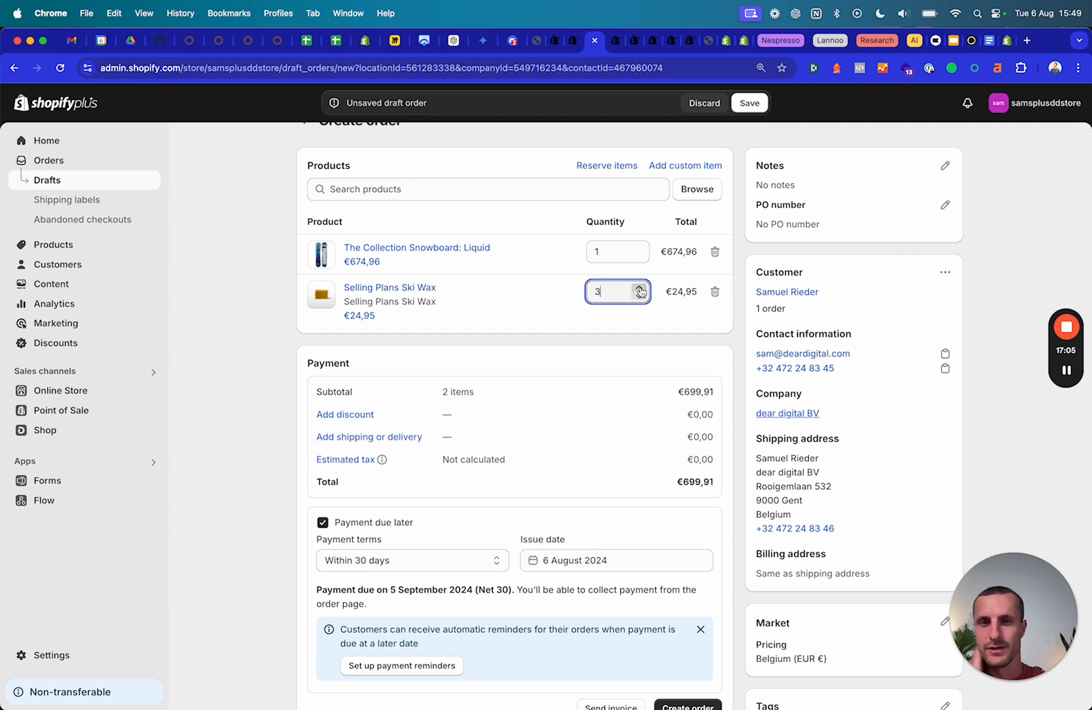
left_click(639, 287)
left_click(639, 288)
left_click(639, 288)
left_click(639, 287)
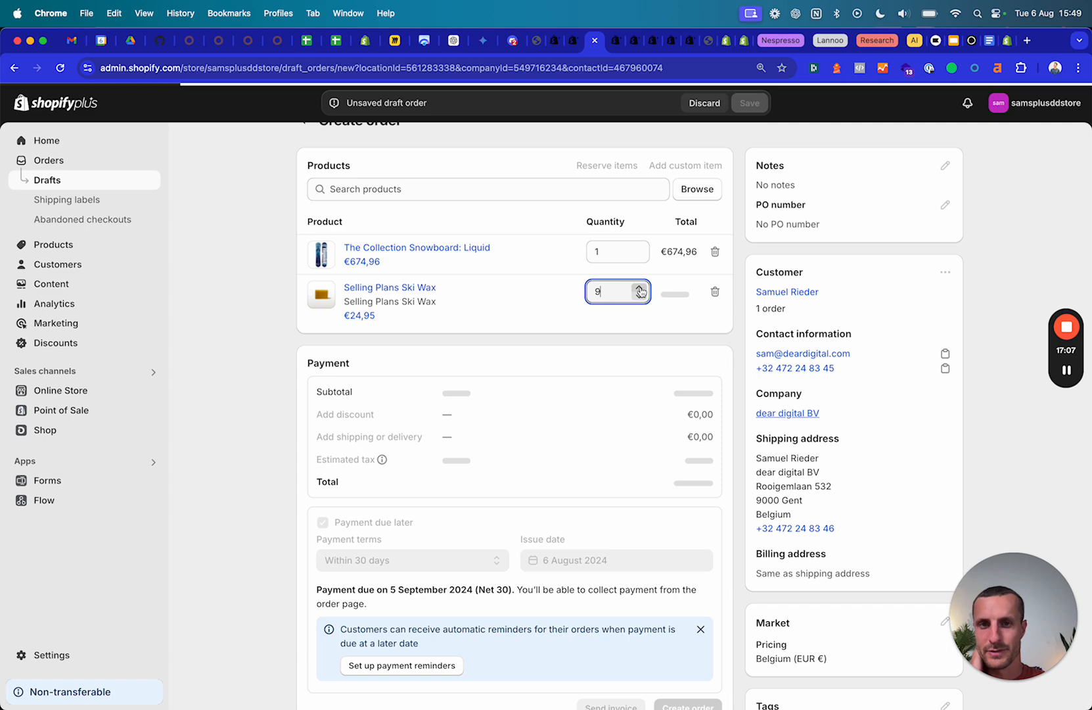
left_click(345, 414)
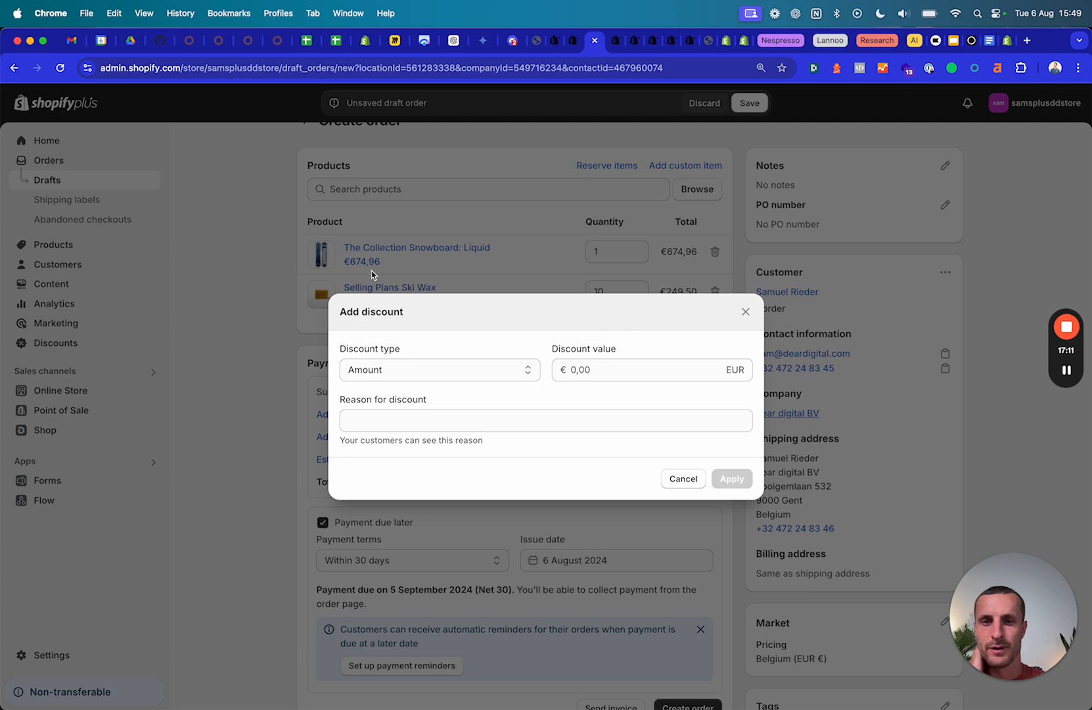
Start a discount, then review the ski wax quantity rules and volume pricing in the catalog editor.
left_click(625, 372)
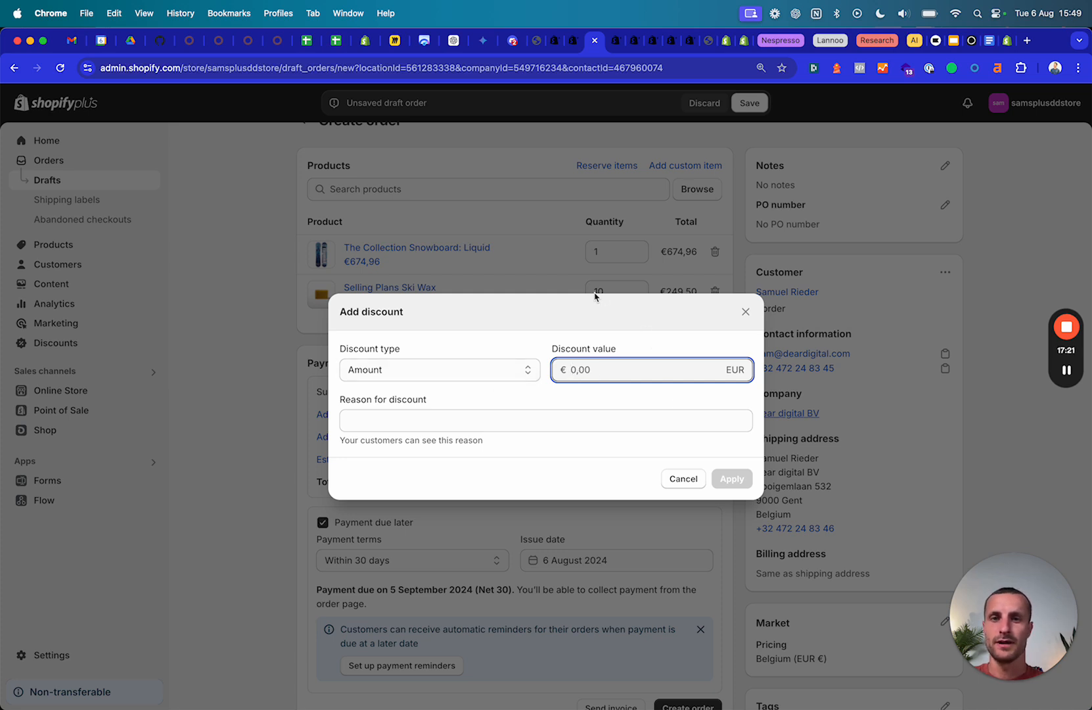
left_click(569, 44)
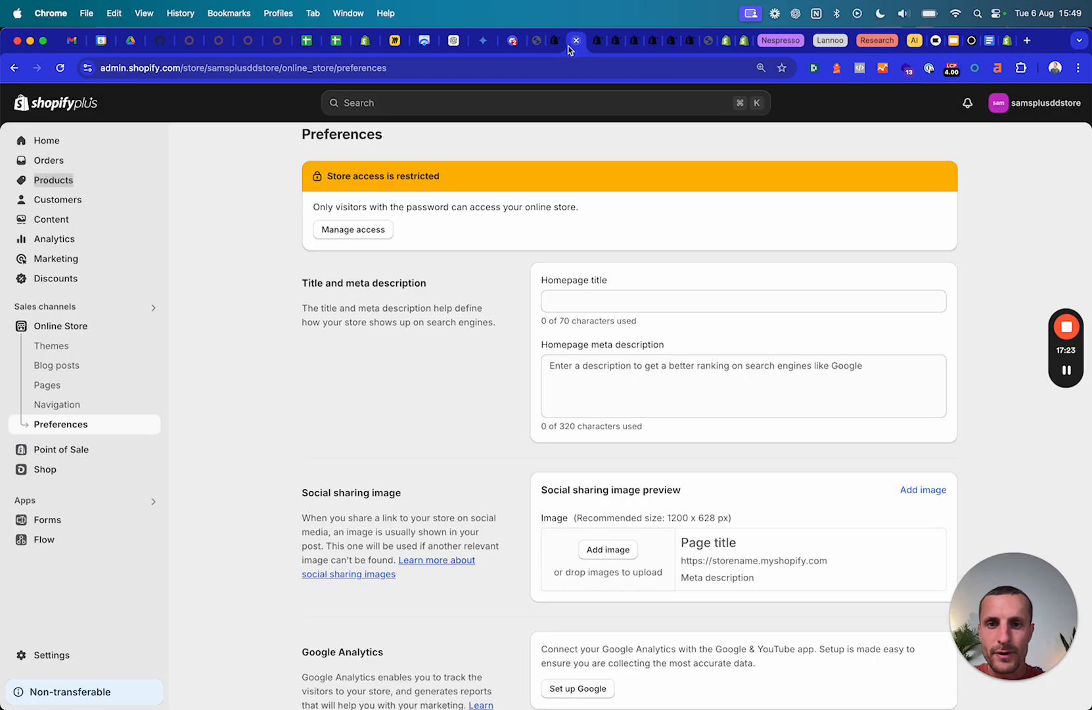
left_click(555, 40)
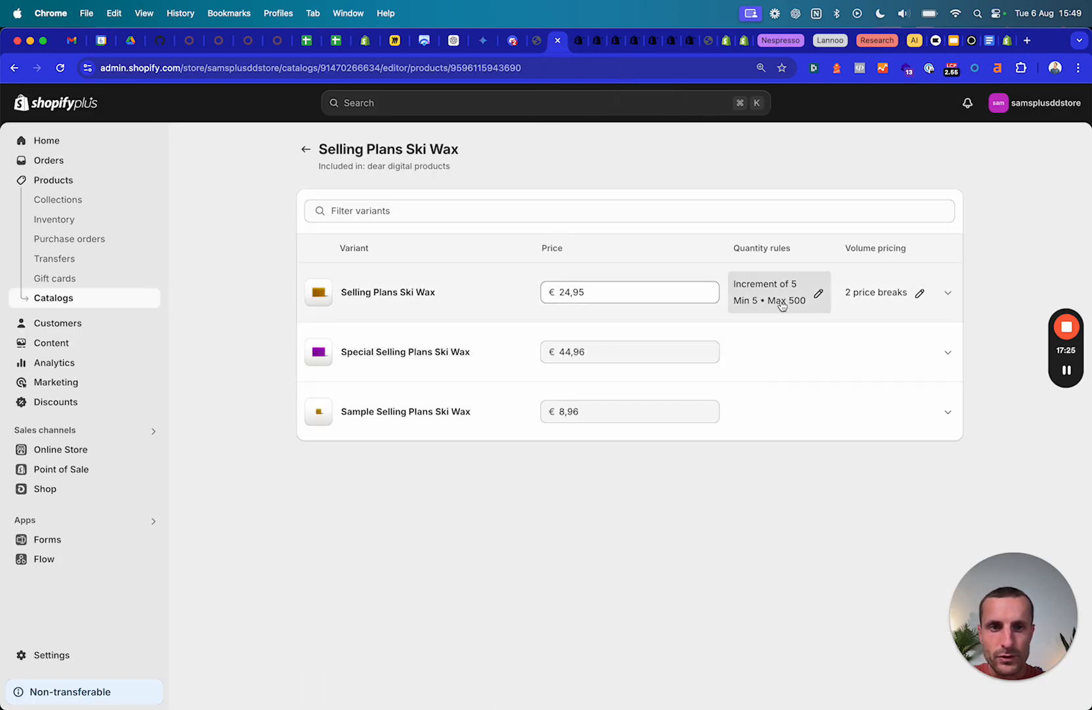
left_click(782, 304)
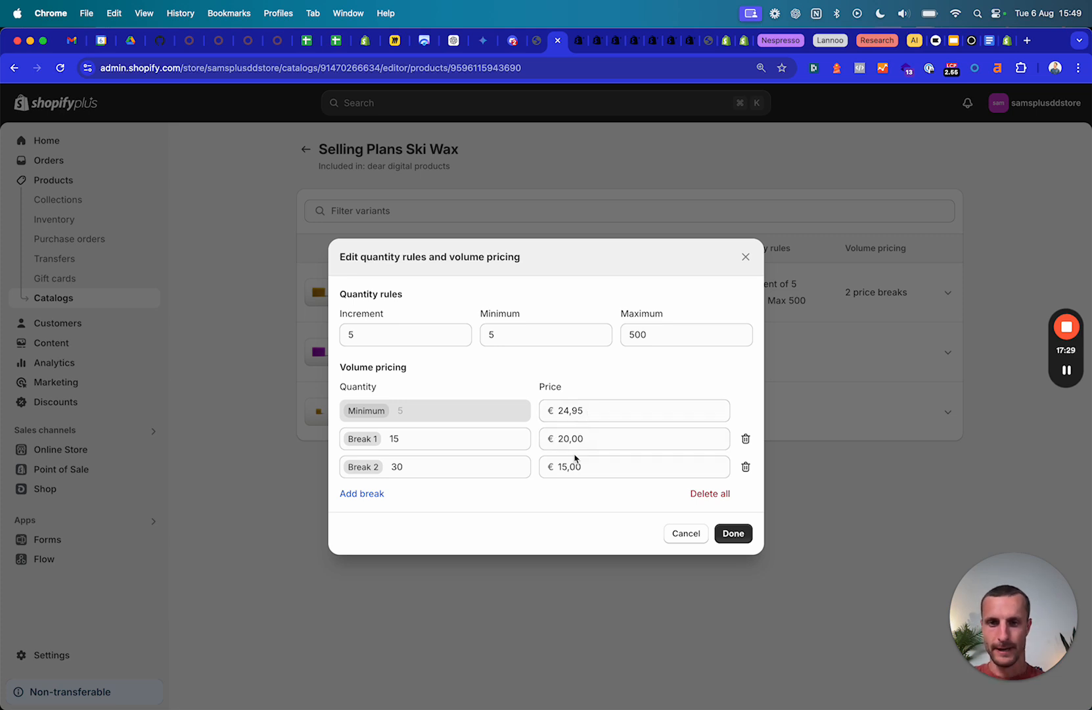
Apply a €5 amount discount to the Selling Plans Ski Wax line.
left_click(578, 41)
left_click(595, 41)
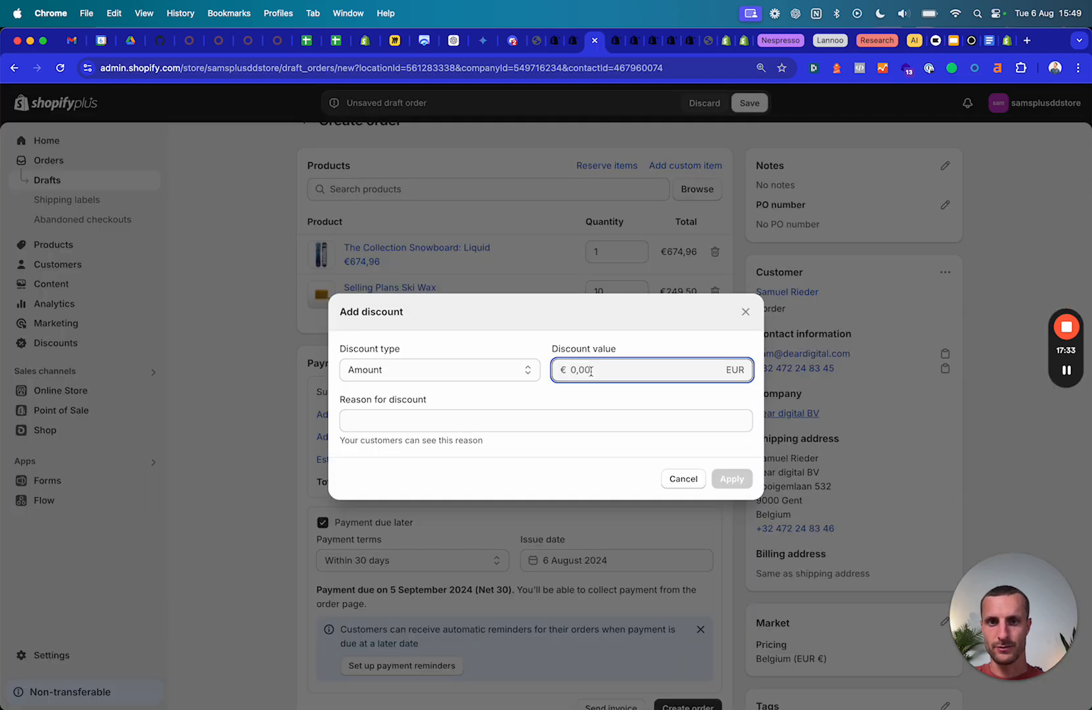
type("5")
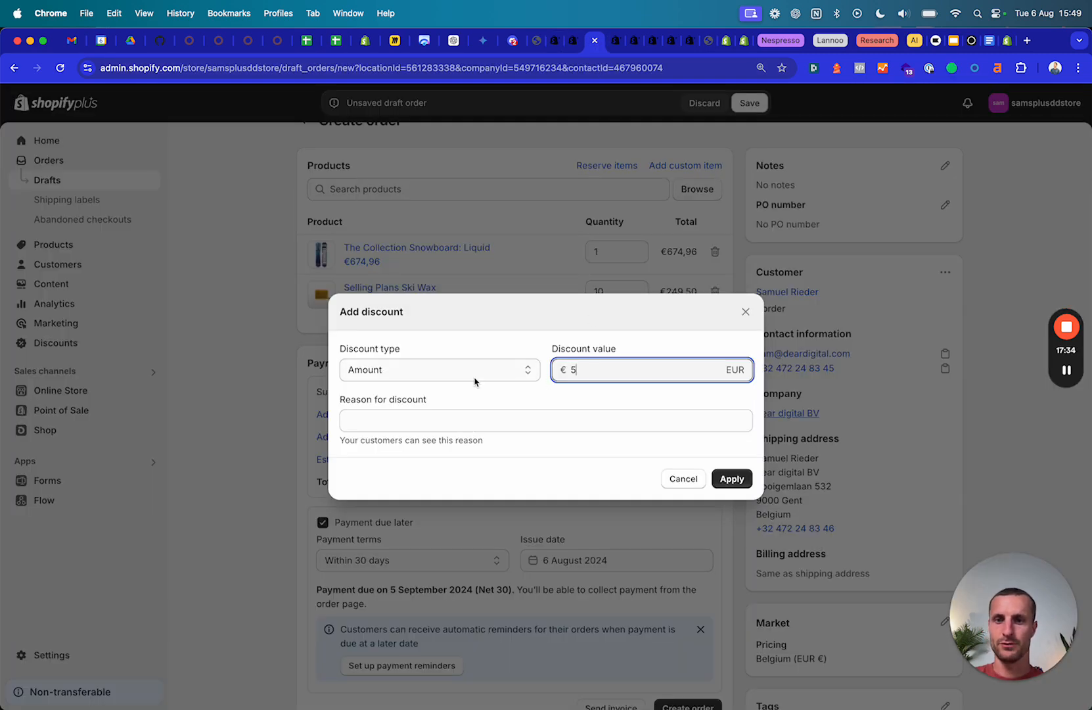
left_click(733, 479)
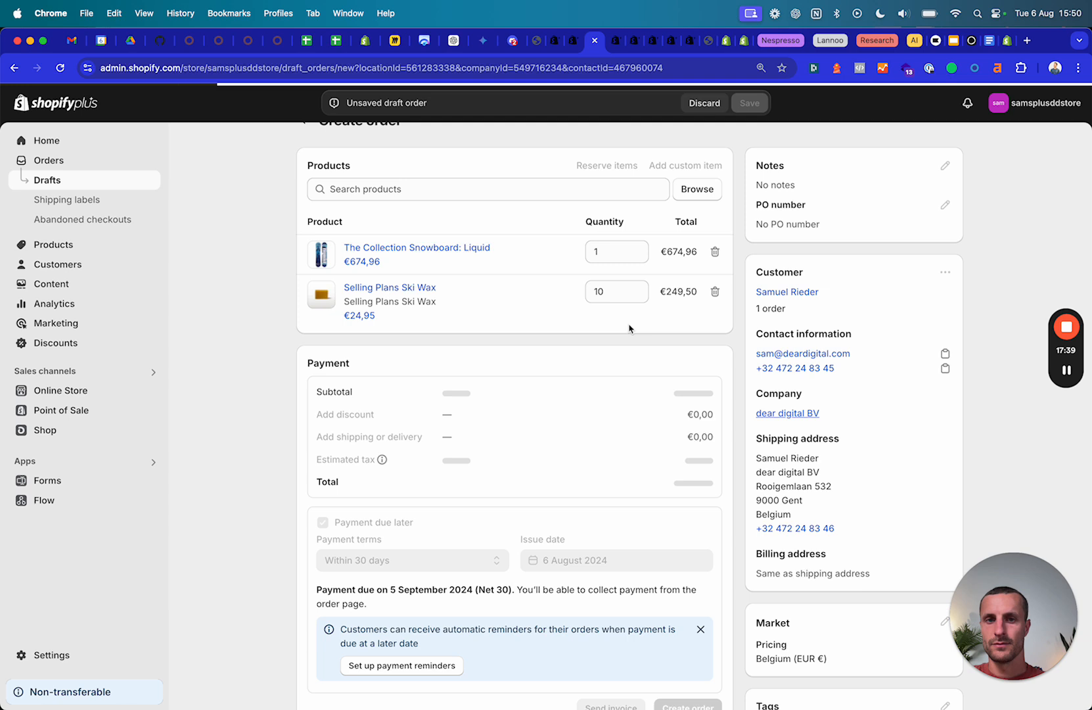
Set Ski Wax to 15 so its €15,00 volume price brings the order to €899,96.
left_click(640, 289)
left_click(639, 289)
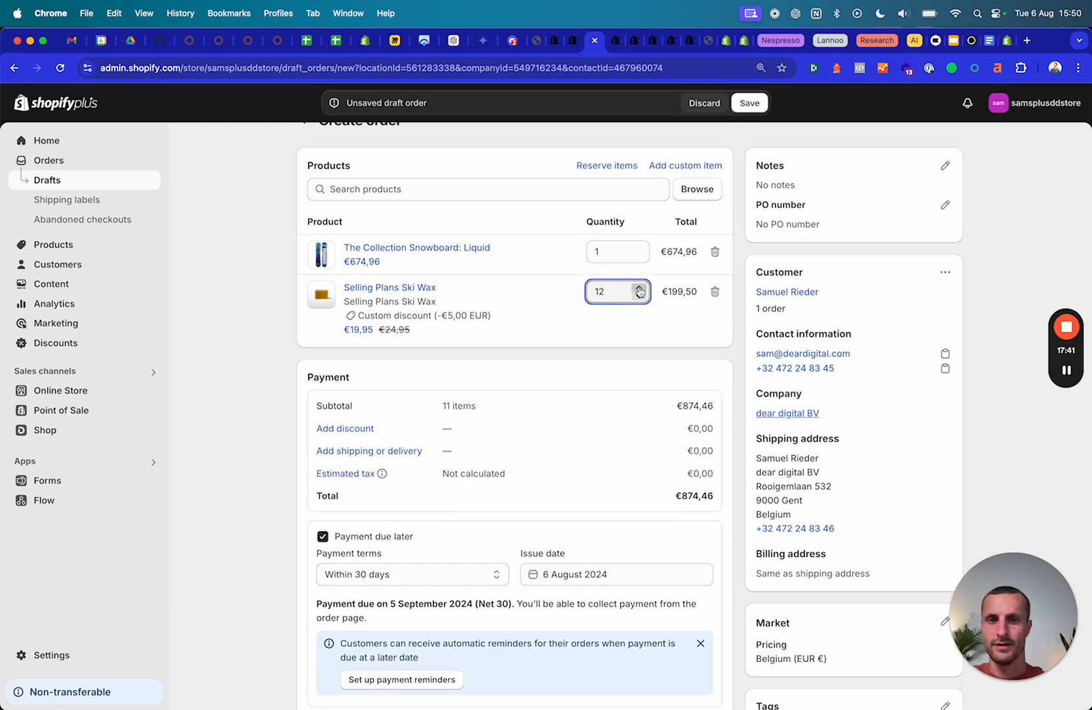
left_click(640, 289)
left_click(639, 289)
left_click(639, 295)
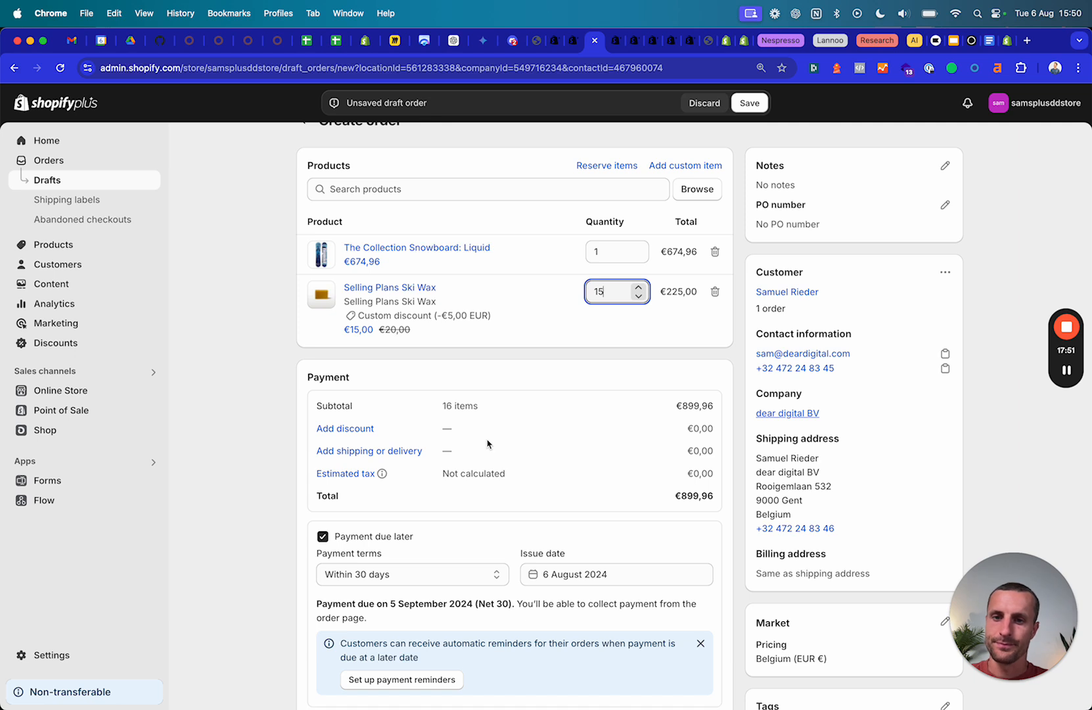
scroll(487, 444, "down", 1)
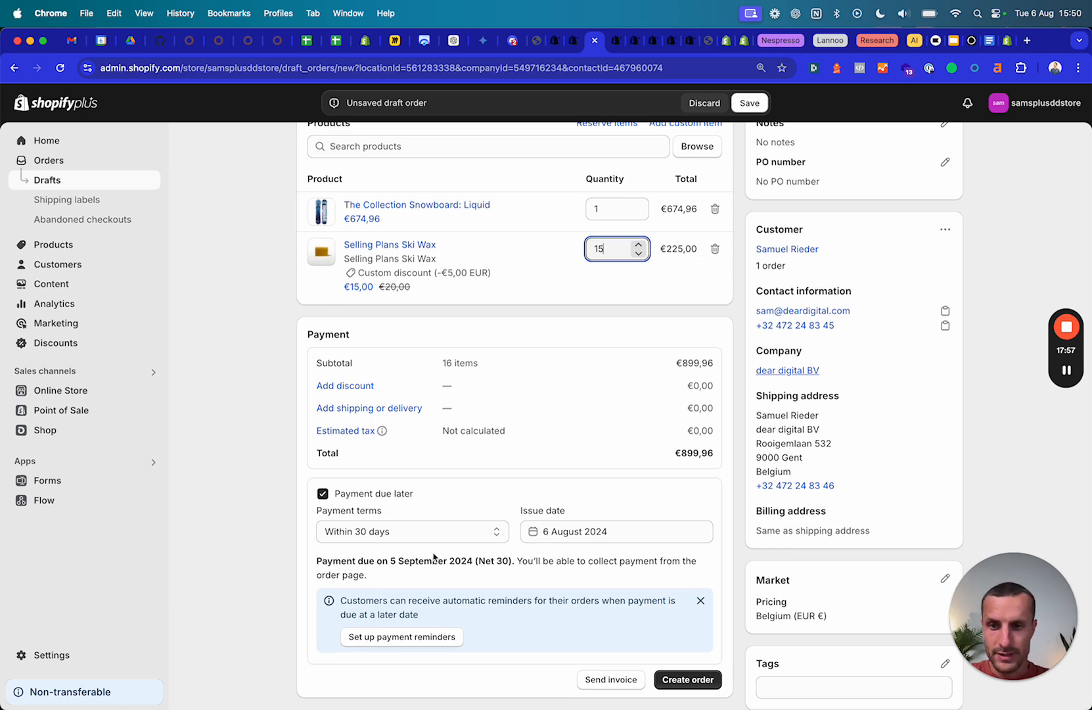
Review payment collection and term options, then leave Payment due later turned off.
left_click(323, 494)
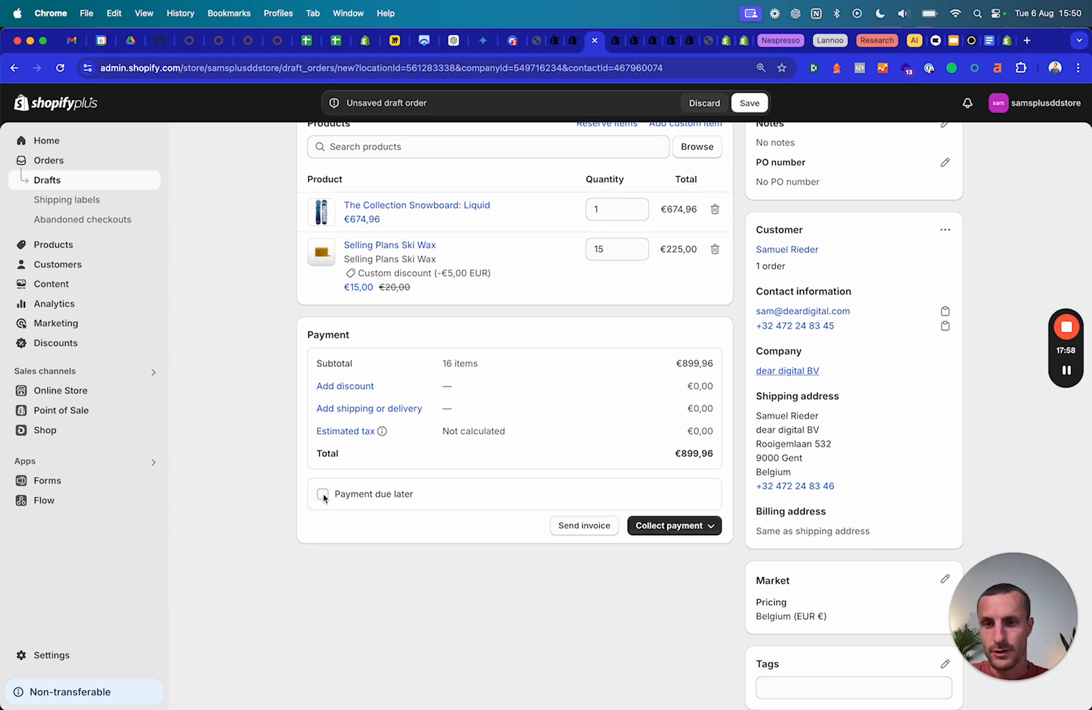
left_click(702, 527)
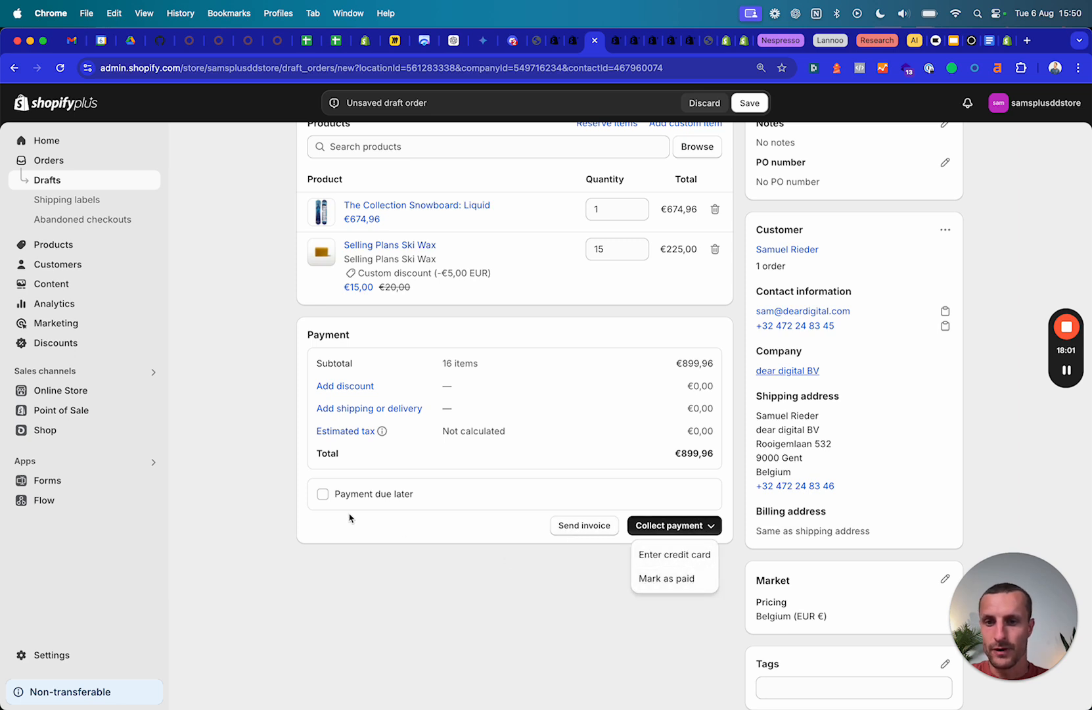
left_click(322, 493)
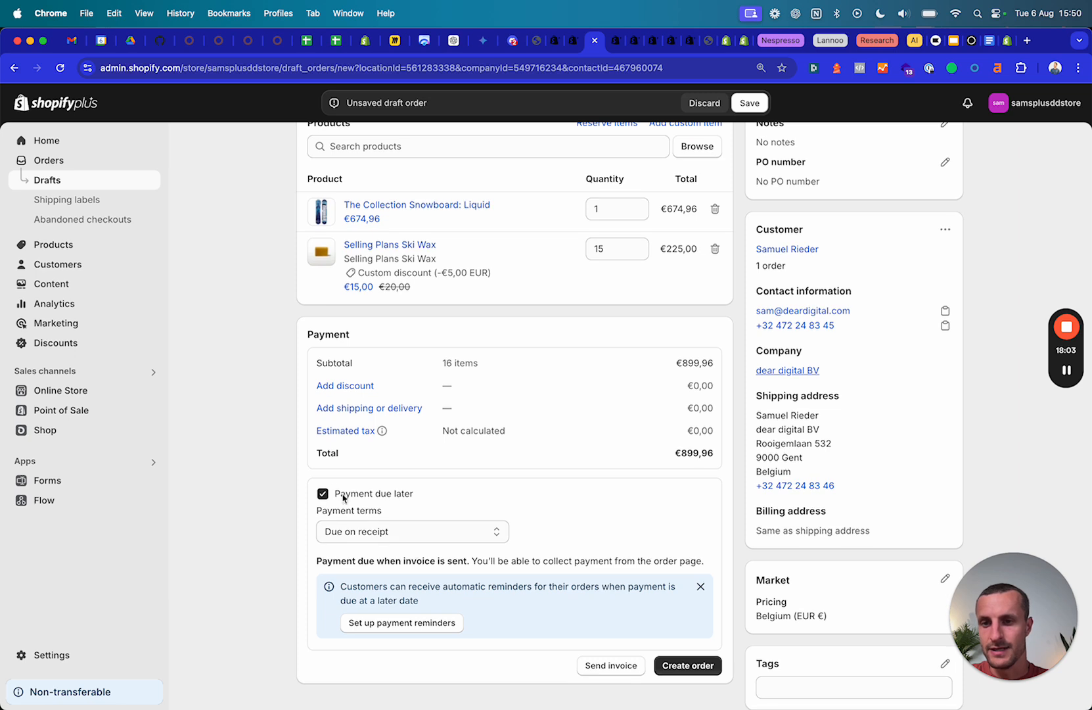
left_click(462, 533)
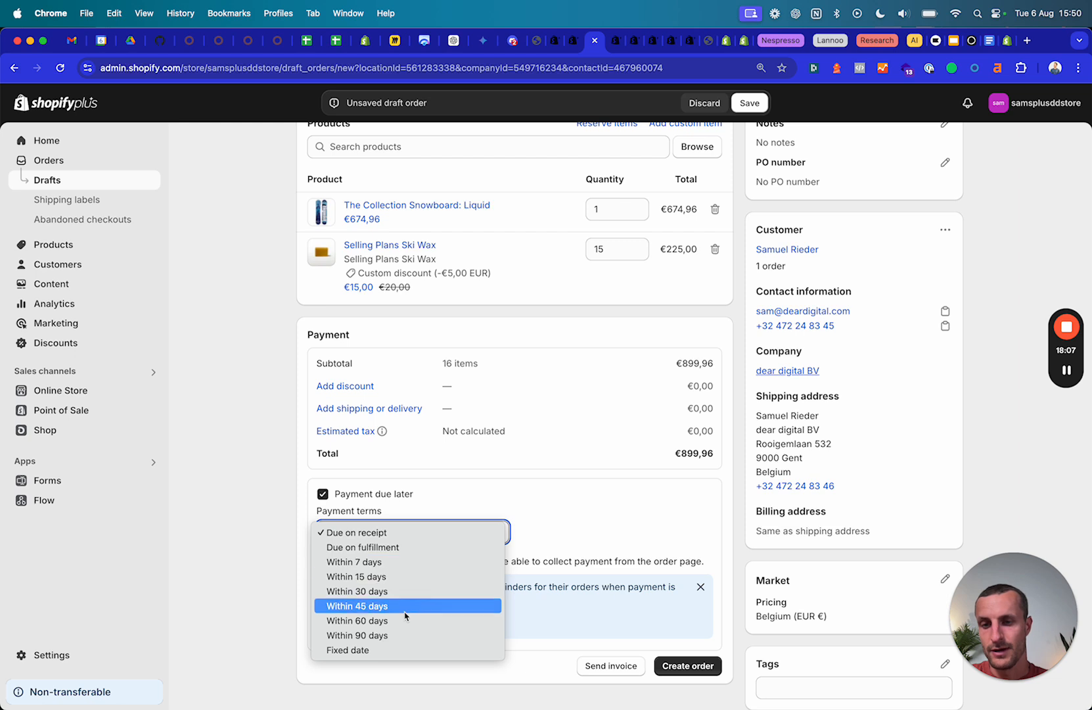
left_click(577, 513)
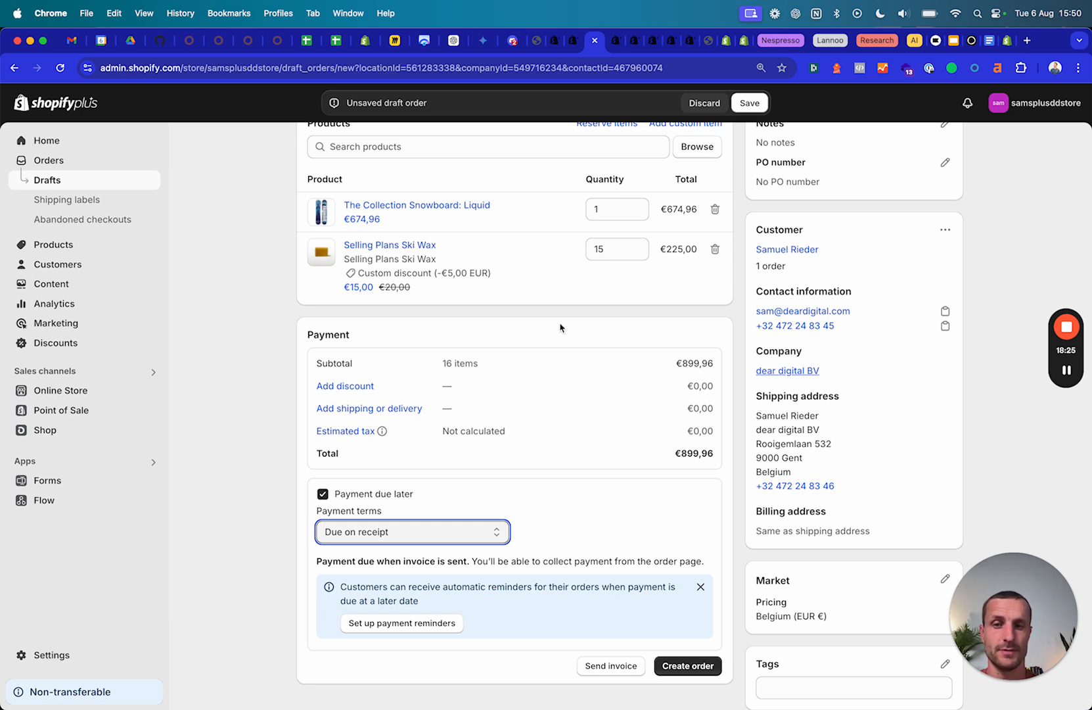
left_click(323, 493)
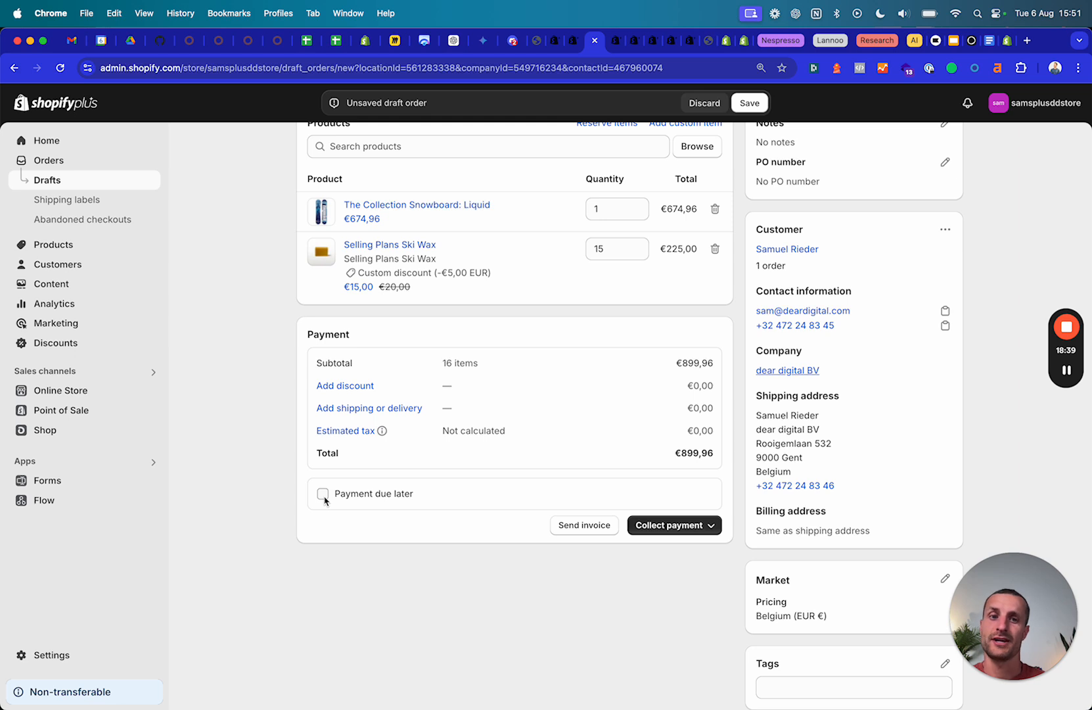
right_click(783, 372)
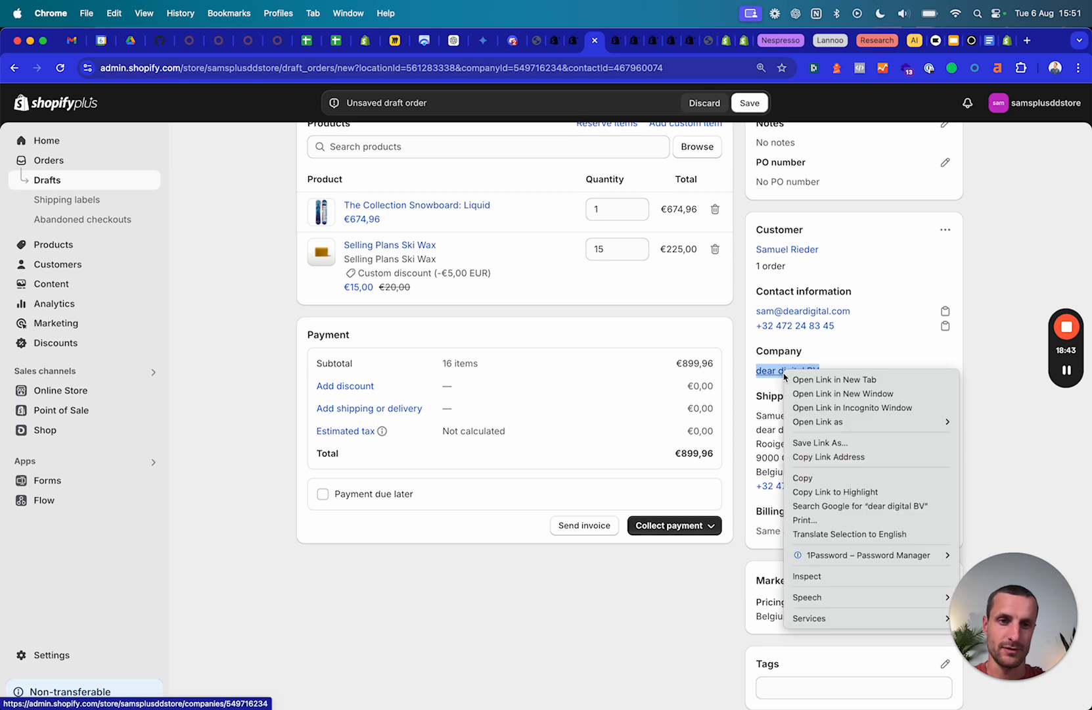
left_click(815, 379)
left_click(609, 47)
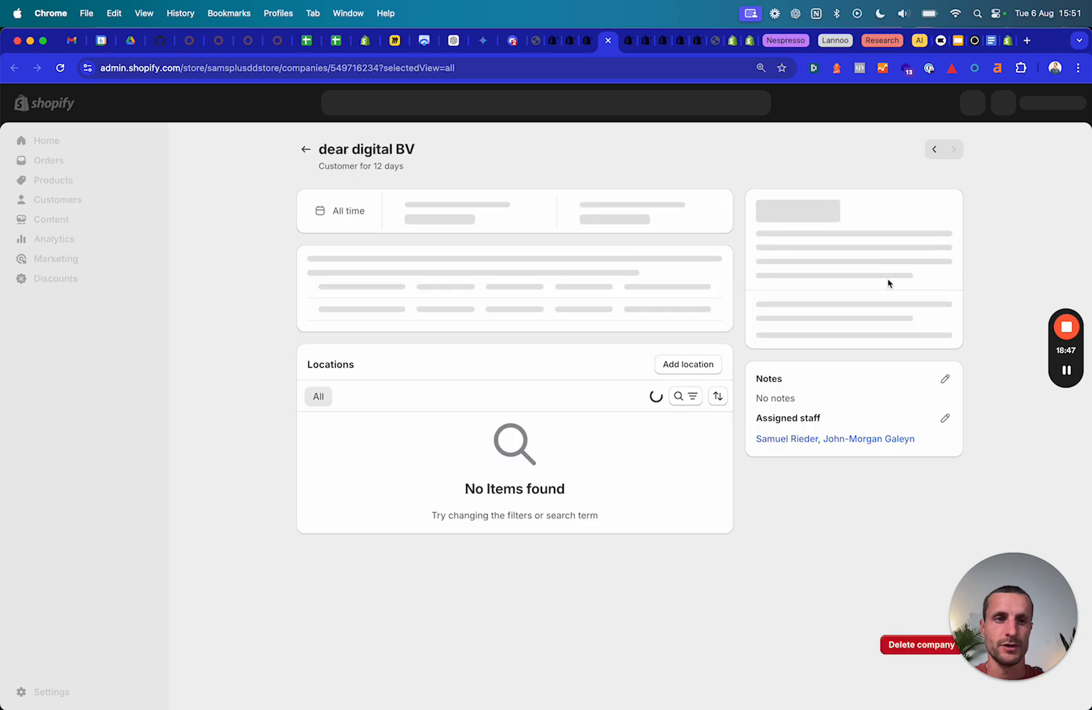
left_click(944, 208)
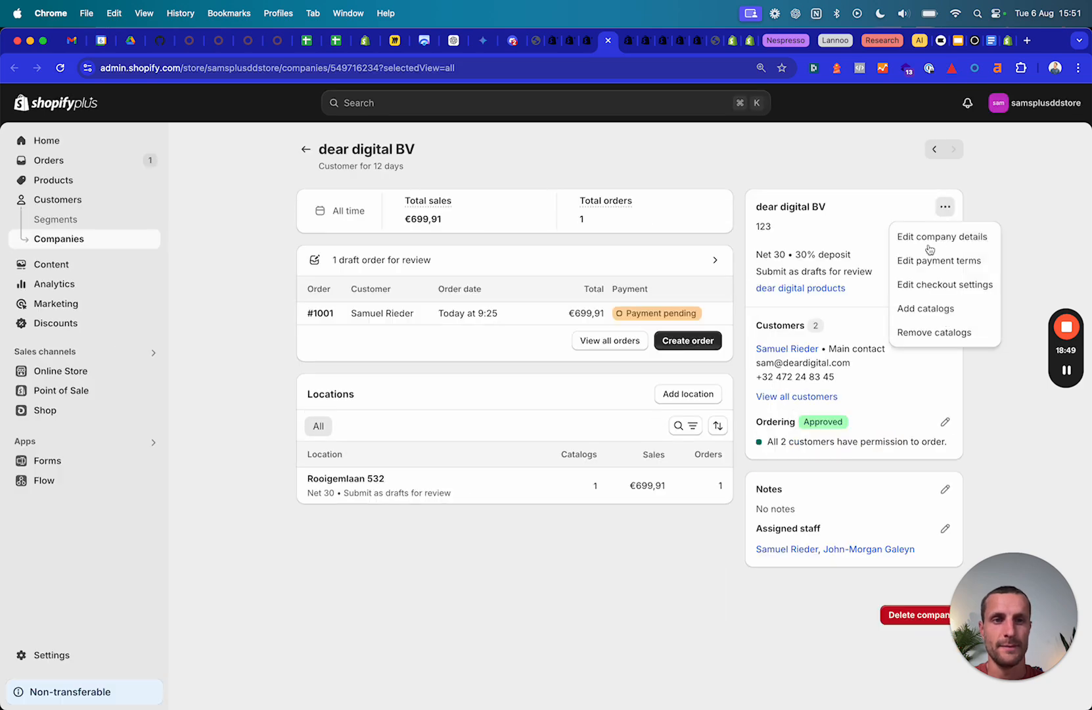
left_click(933, 259)
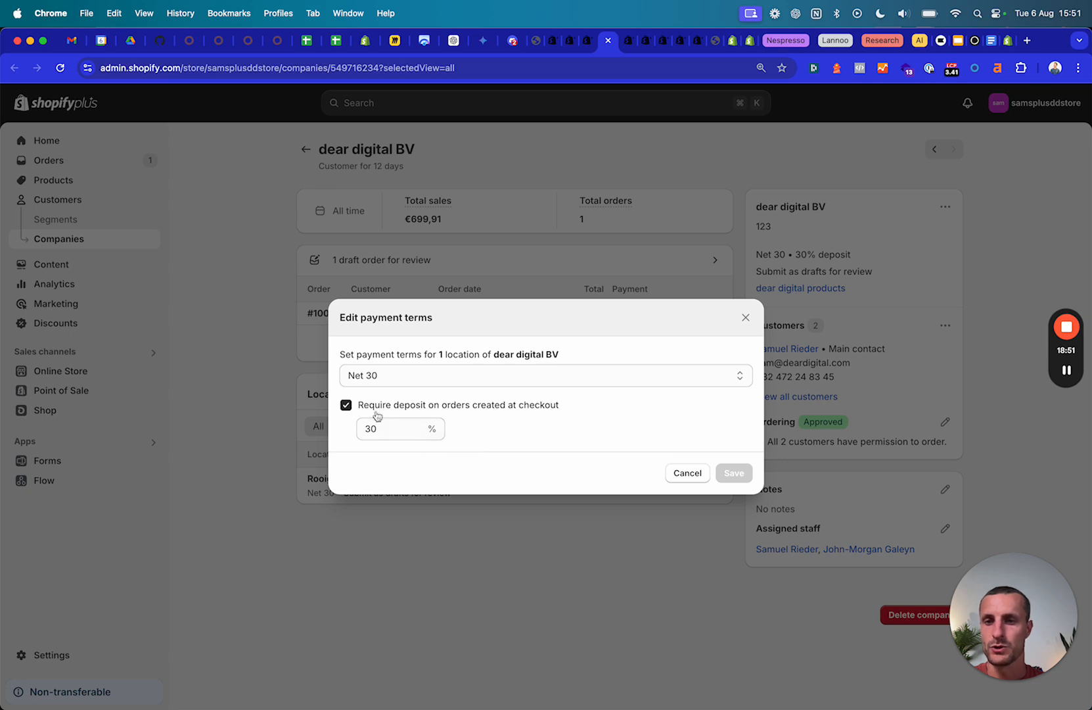
left_click_drag(363, 407, 568, 409)
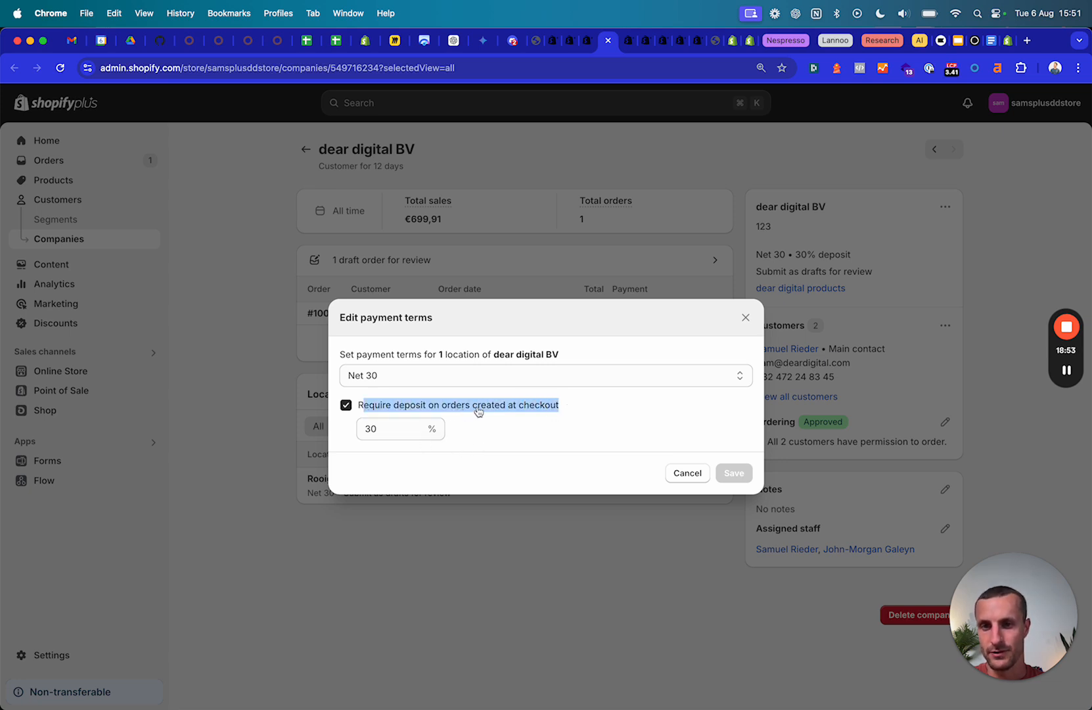
left_click(745, 318)
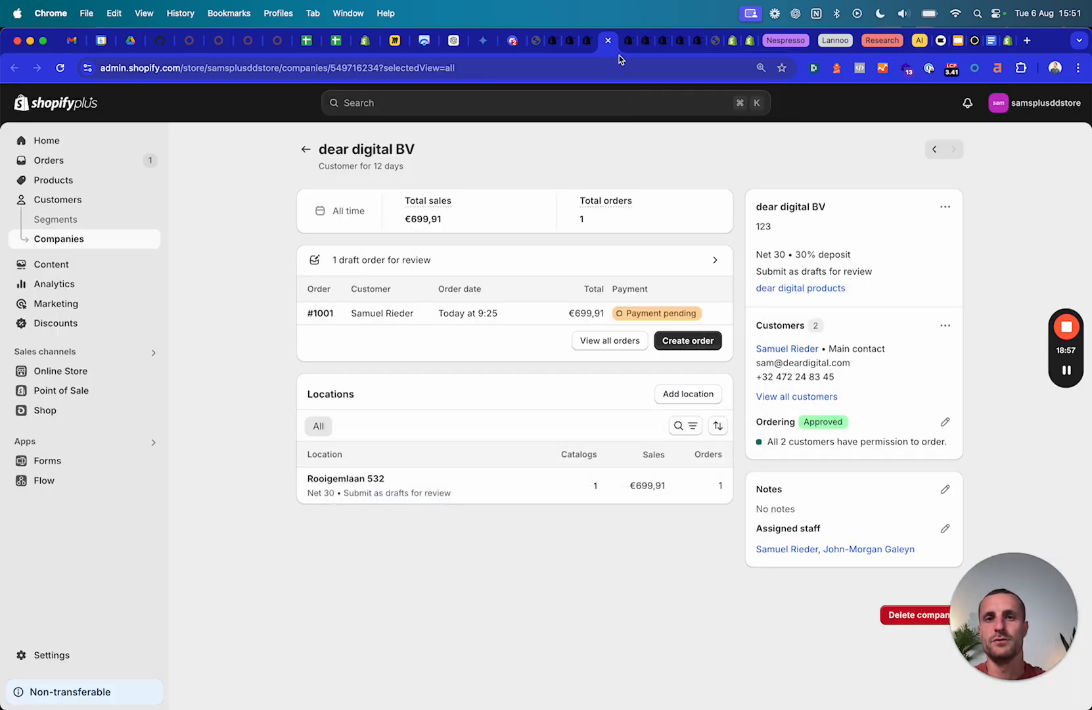
left_click(608, 40)
scroll(381, 515, "up", 2)
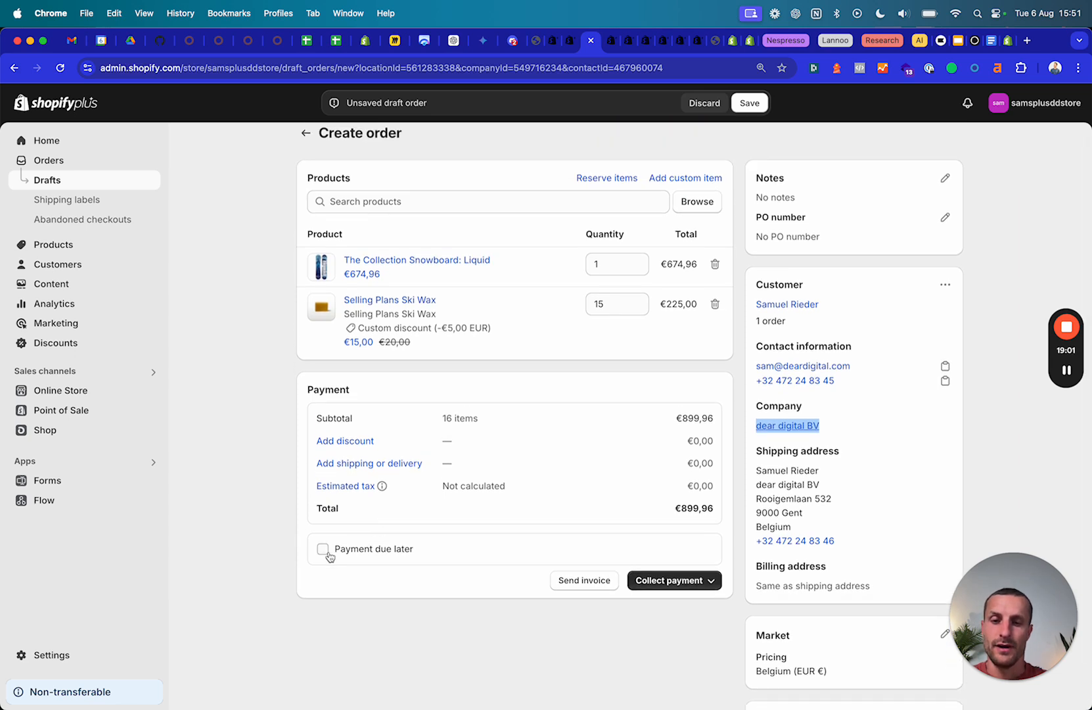
Preview marking the order as paid with payment type Other, then cancel without creating it.
left_click(710, 581)
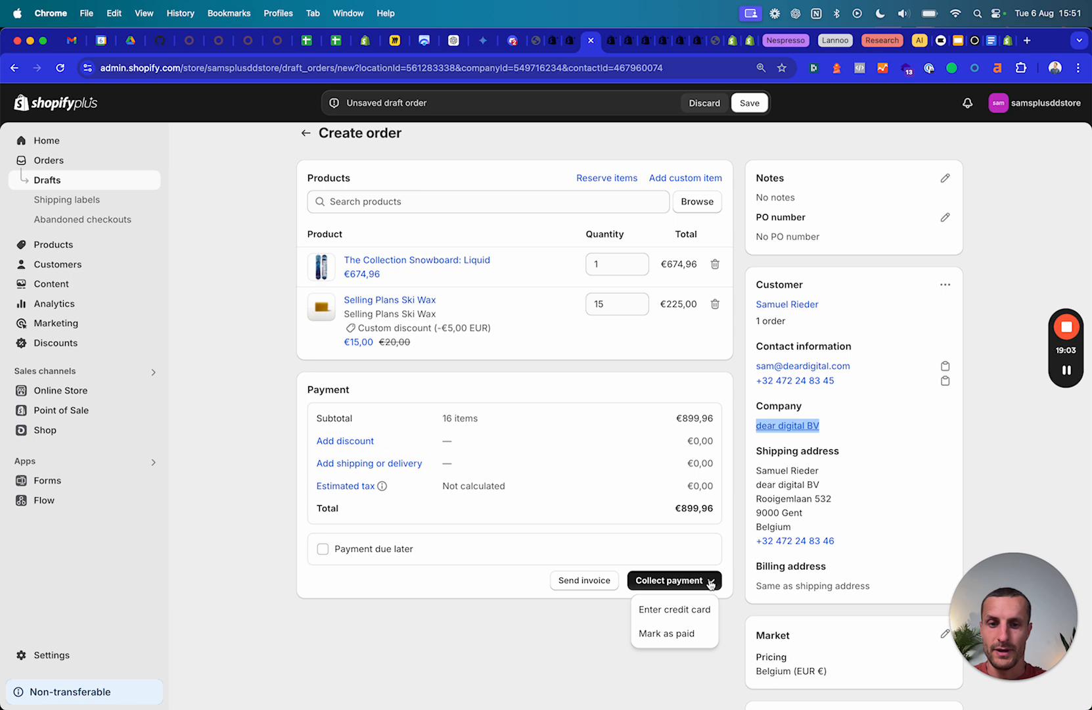
left_click(680, 635)
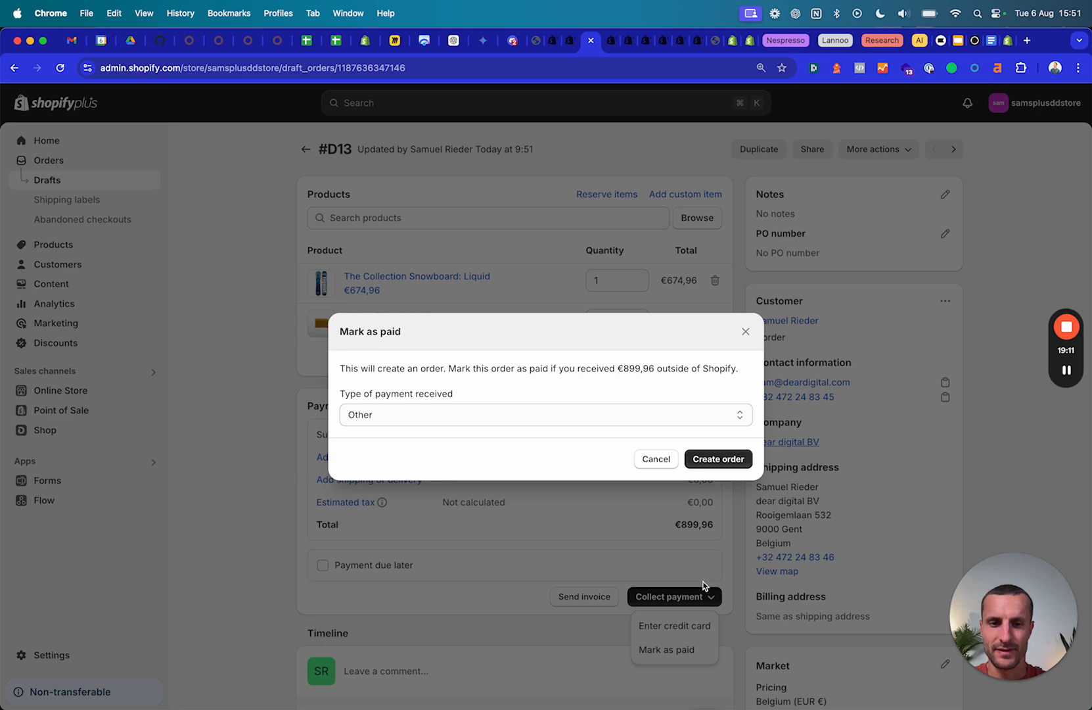
left_click(435, 415)
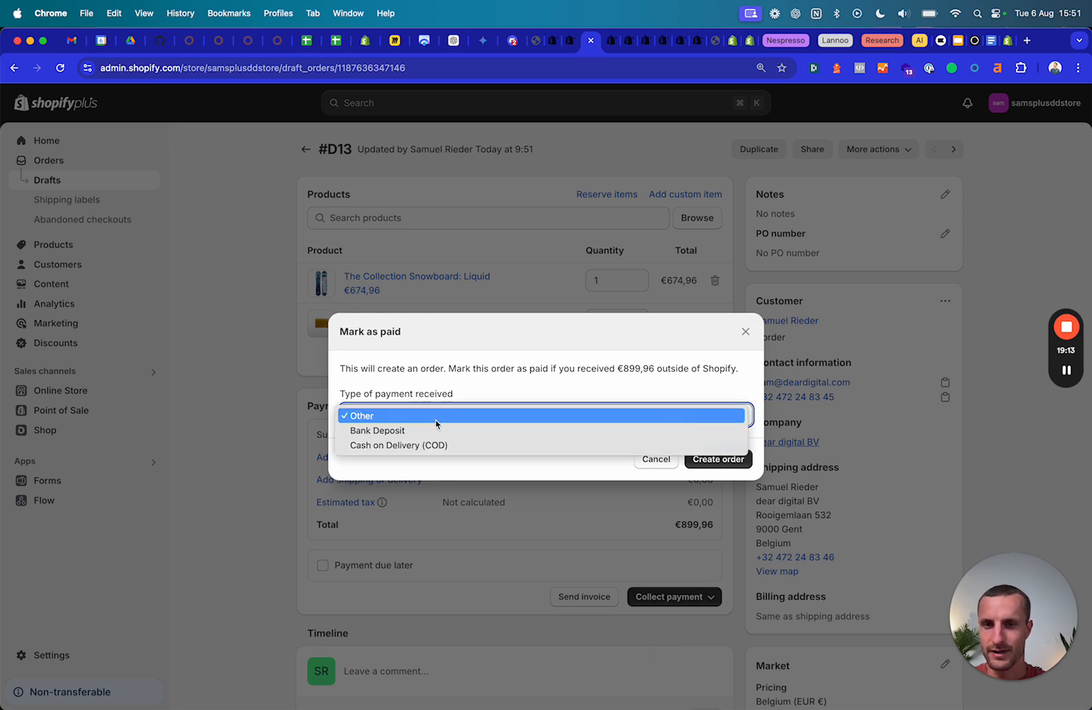
left_click(435, 415)
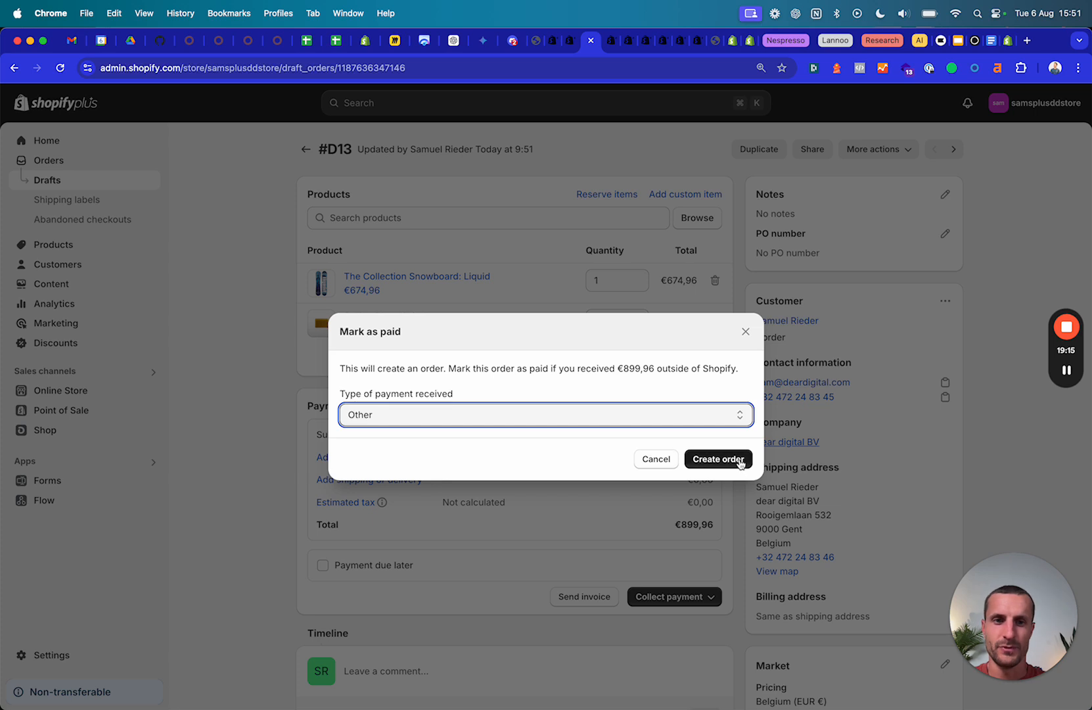
left_click_drag(366, 367, 720, 368)
left_click(460, 371)
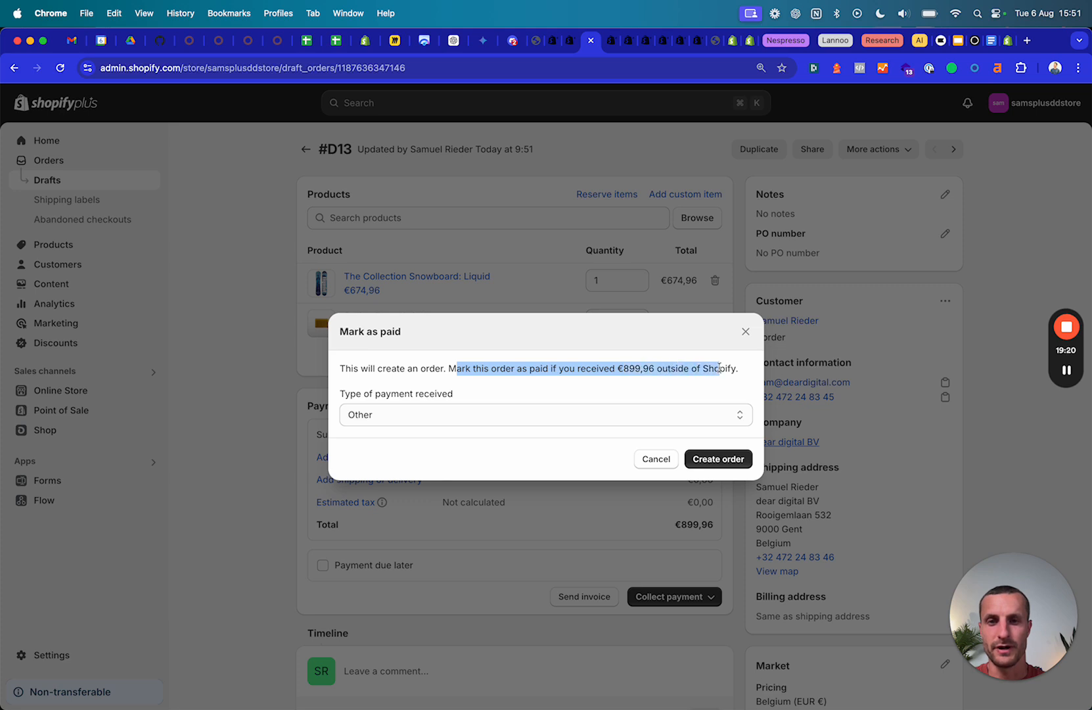
left_click(746, 333)
Re-enable Payment due later and create the order without payment, confirming in the dialog.
left_click(322, 568)
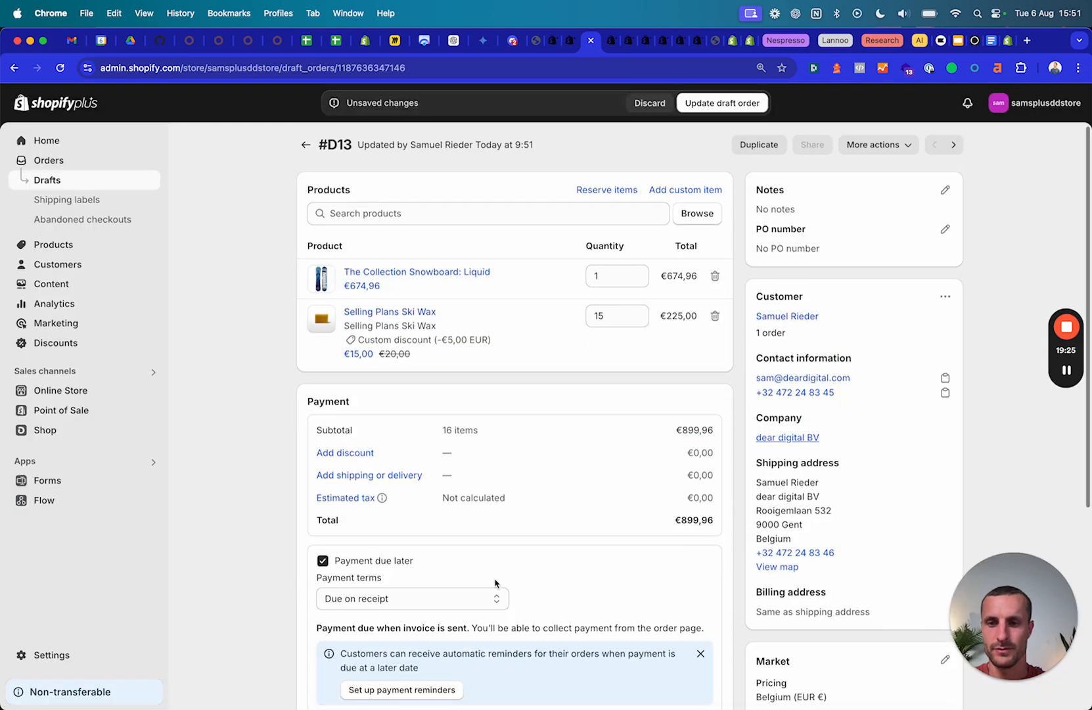
scroll(505, 571, "down", 5)
left_click(688, 425)
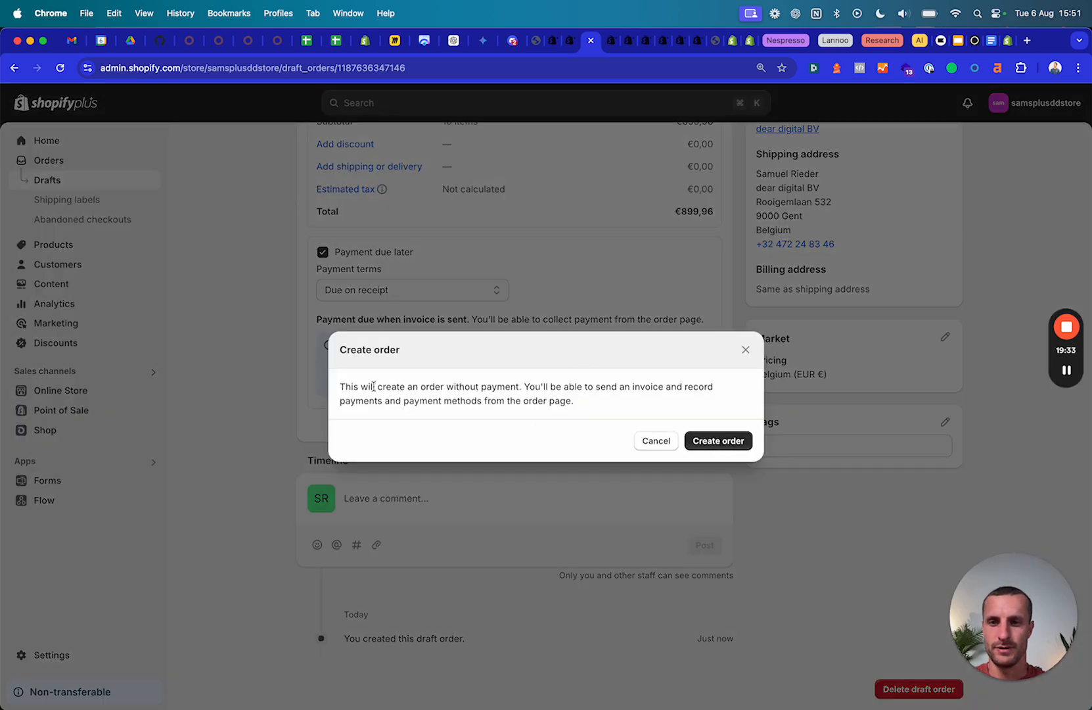
left_click_drag(369, 386, 546, 403)
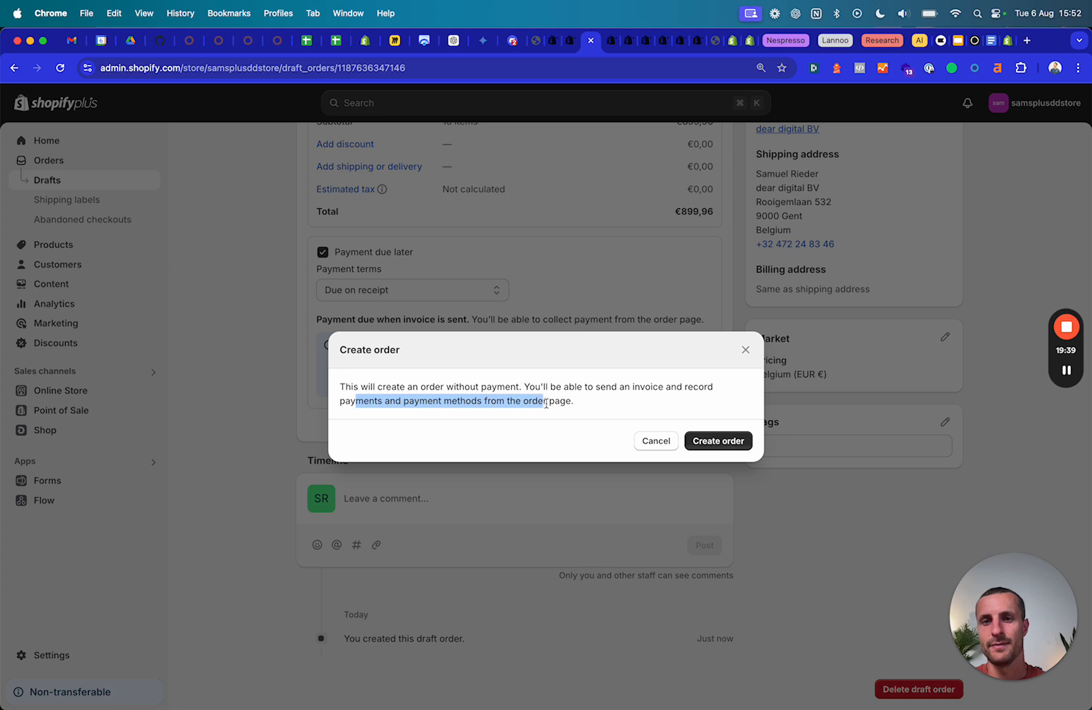
left_click(549, 402)
left_click(723, 440)
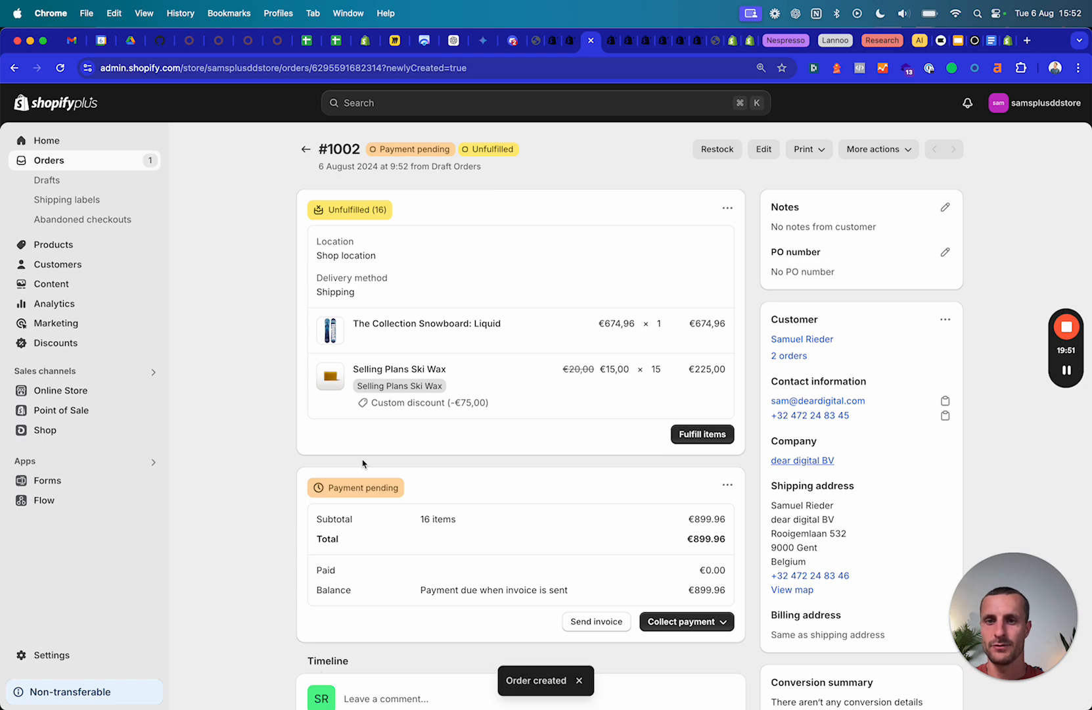
Review order #1002's payment options and its payment-due-when-invoice-sent note.
scroll(361, 463, "down", 1)
scroll(507, 475, "down", 3)
scroll(507, 475, "up", 5)
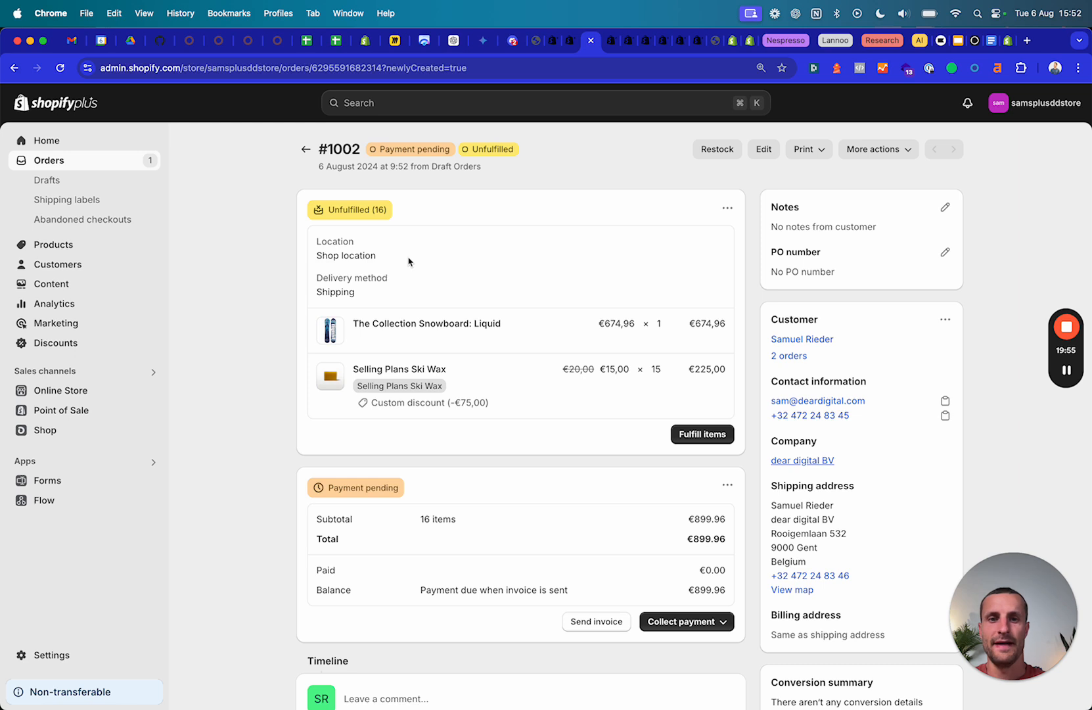
scroll(408, 262, "down", 2)
left_click(723, 558)
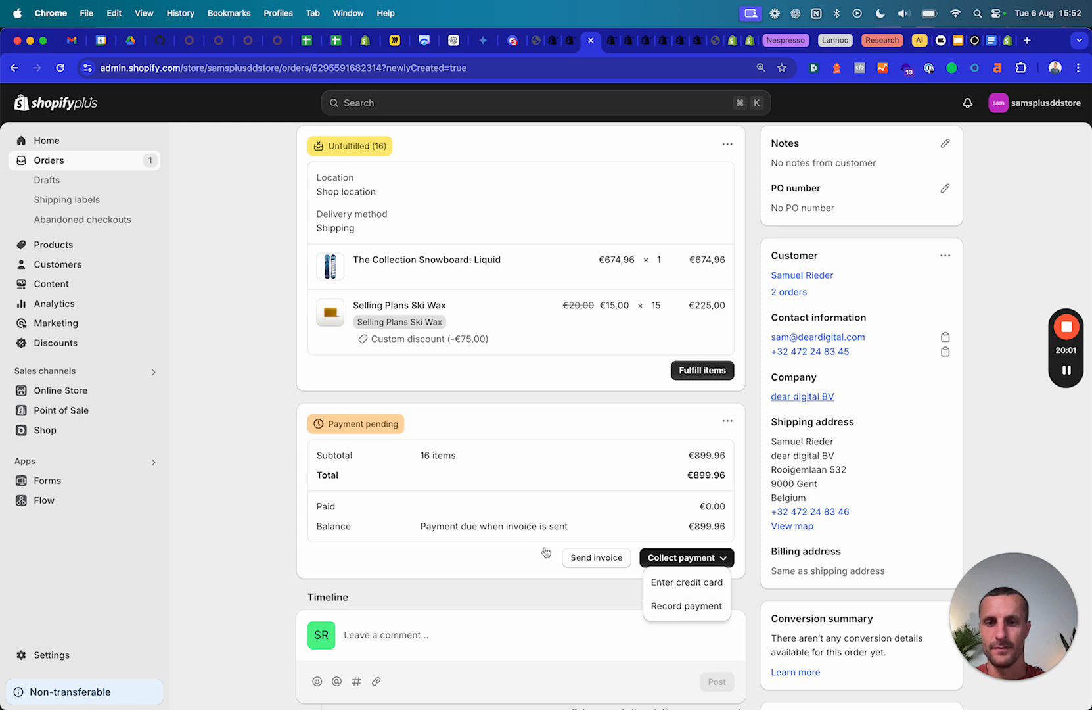
left_click_drag(487, 527, 587, 530)
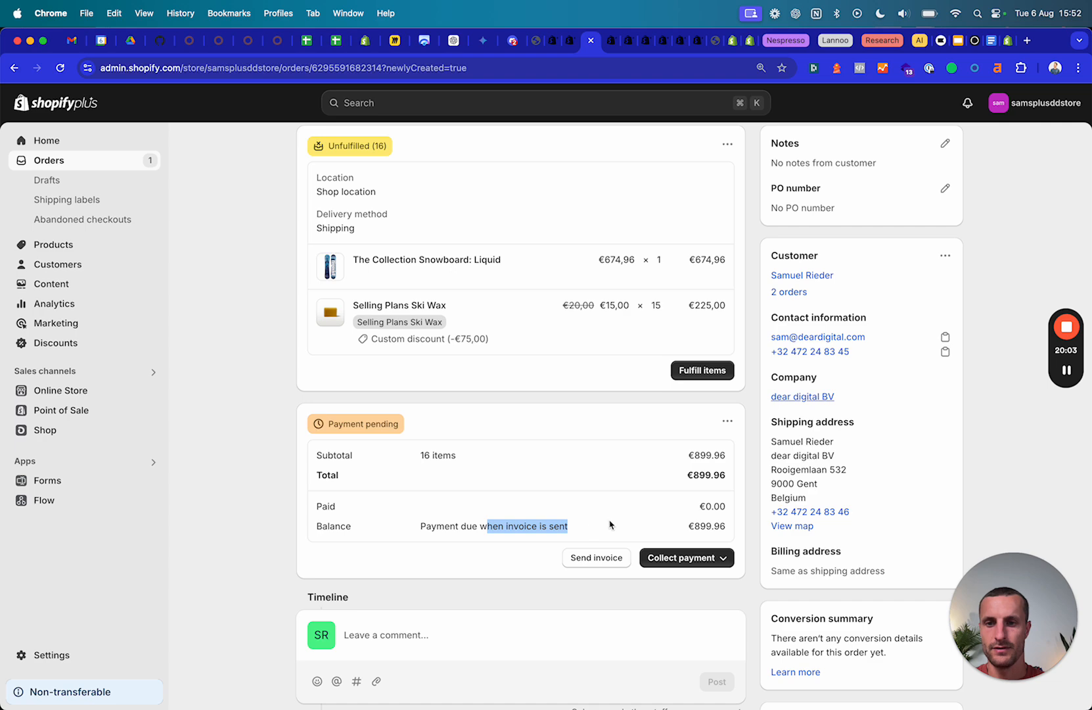
scroll(657, 529, "down", 2)
scroll(686, 529, "up", 3)
Record a 30% manual payment (€269,99, method Other) on order #1002.
left_click(697, 595)
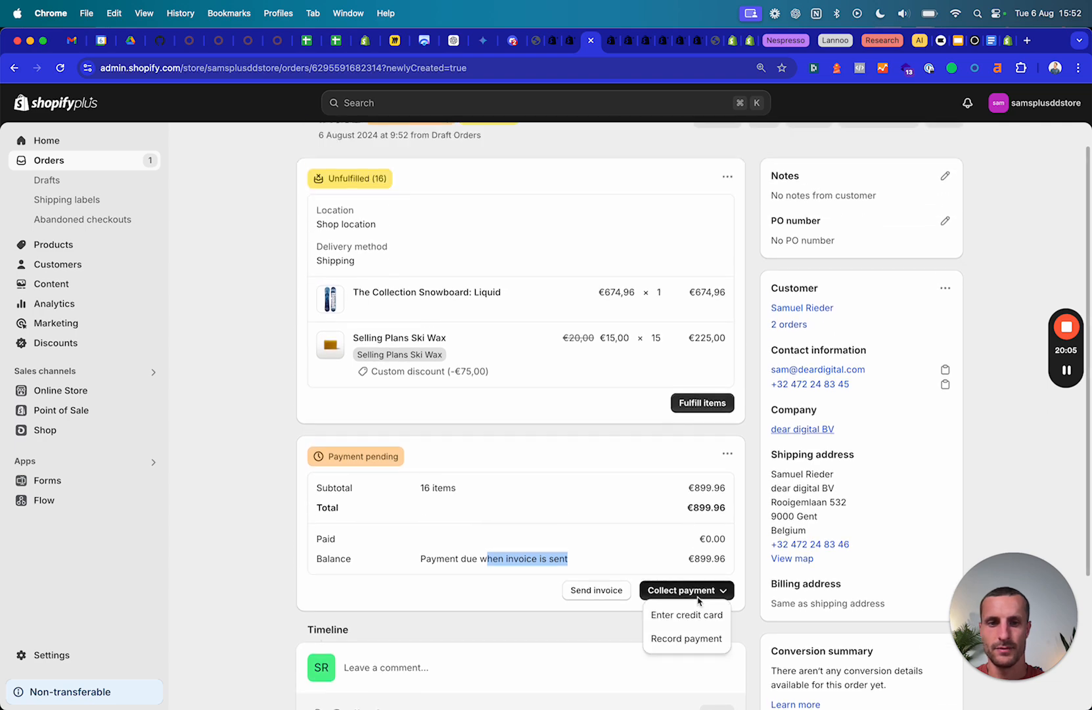
left_click(697, 638)
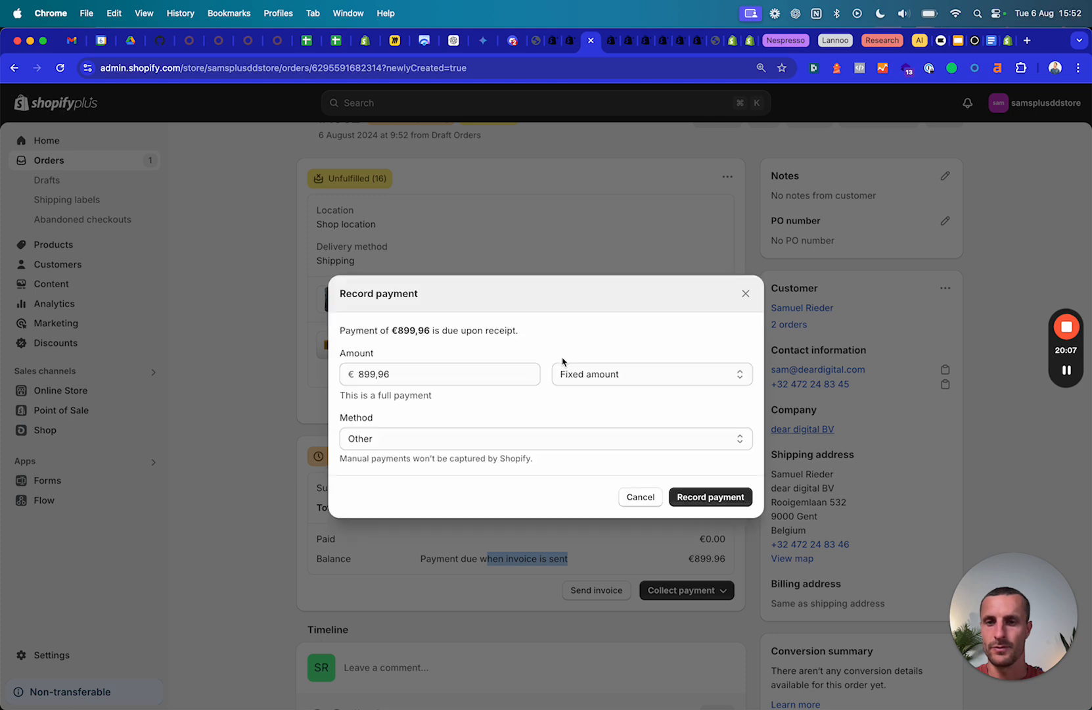
left_click(583, 379)
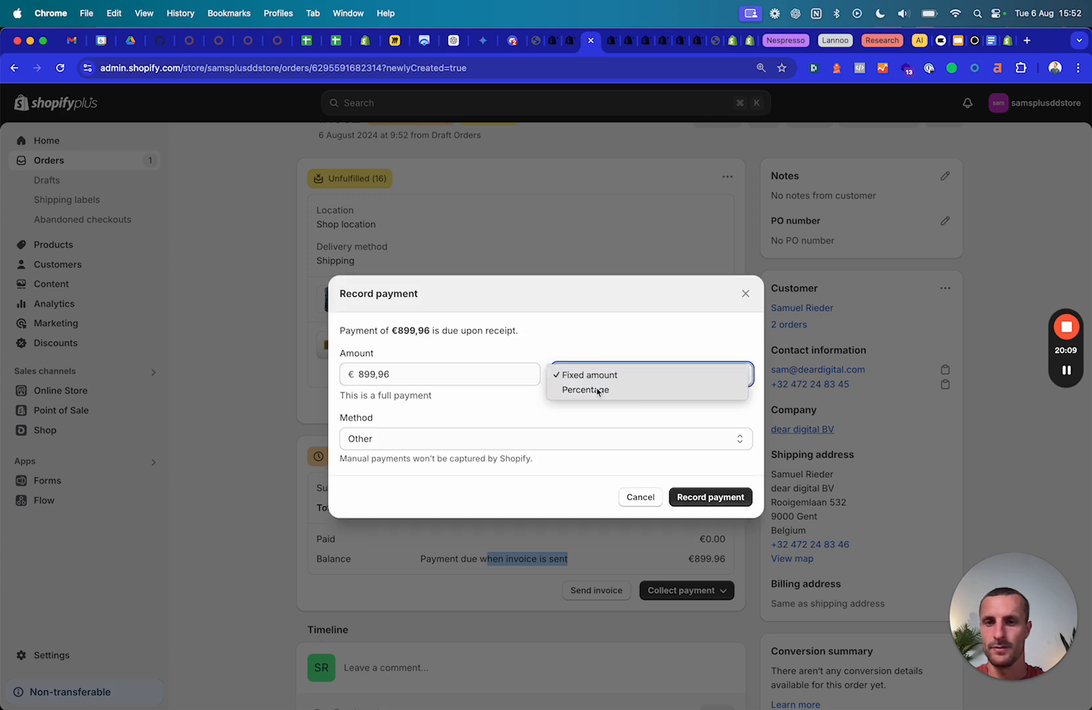
left_click(586, 386)
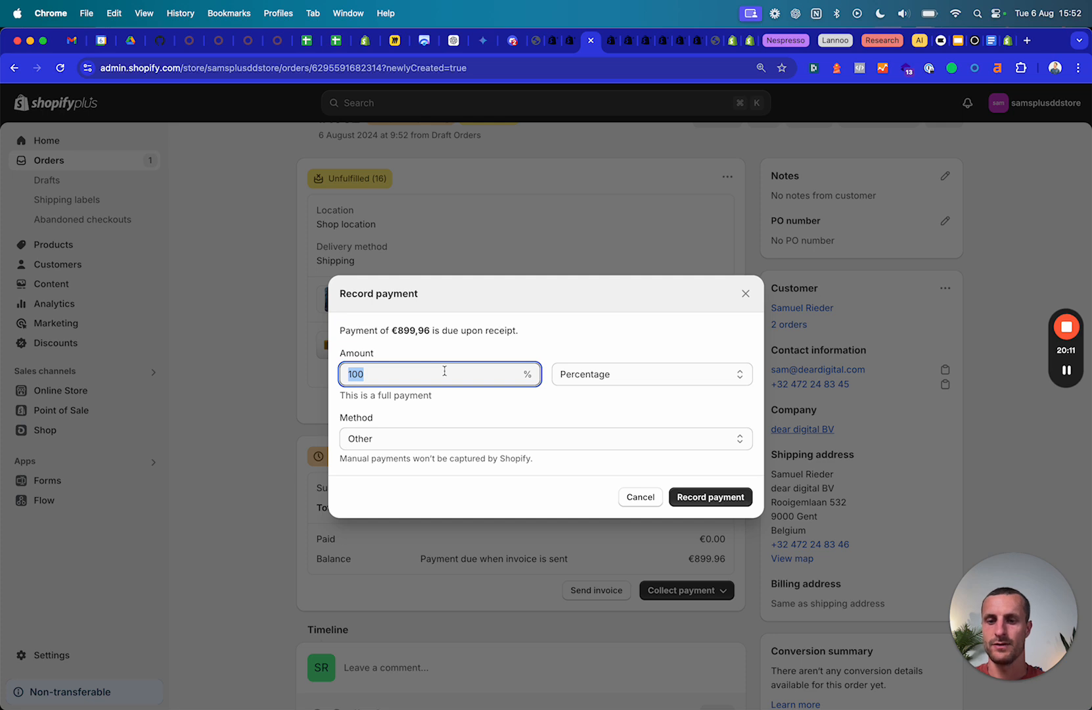
type("30")
left_click(438, 439)
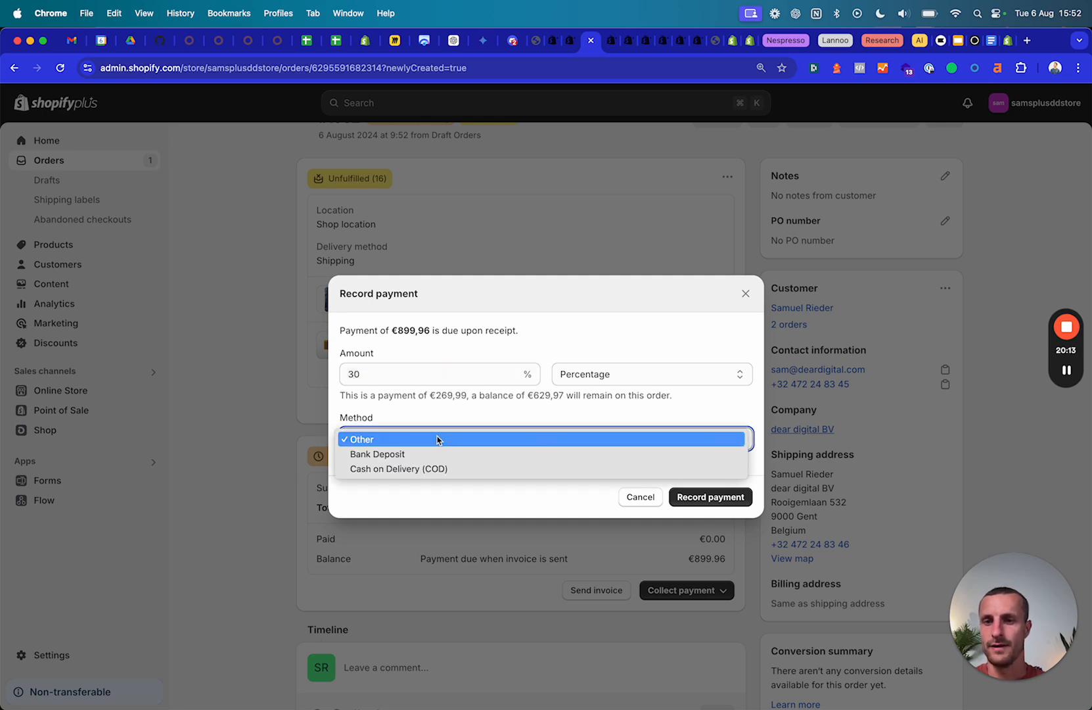
left_click(438, 439)
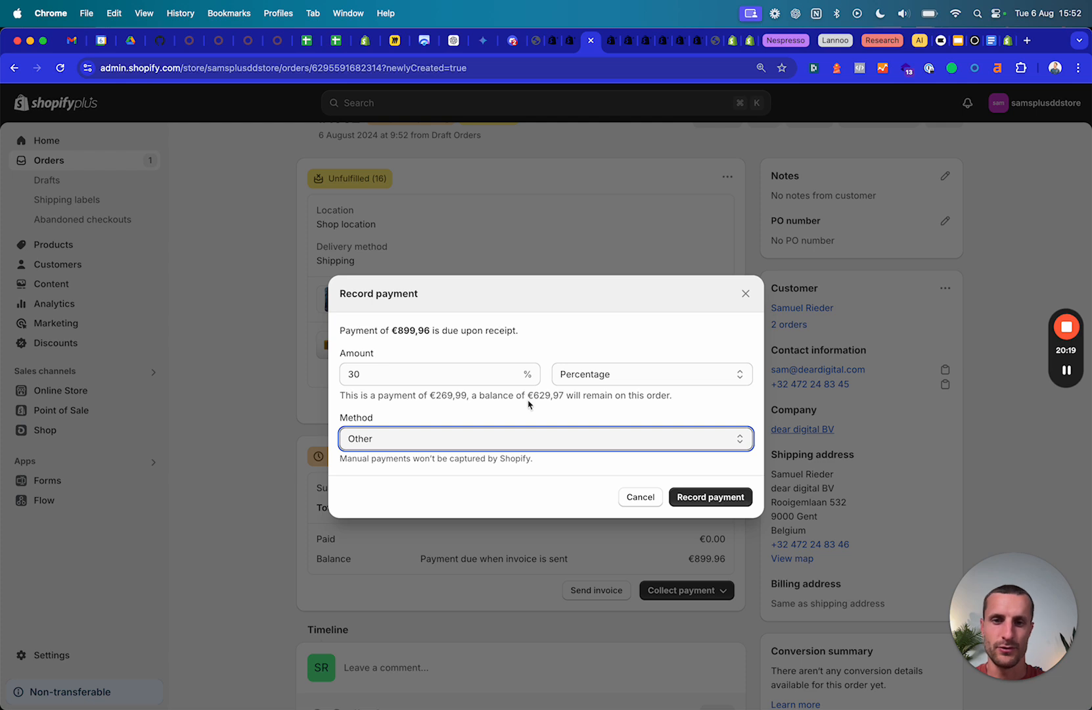
left_click_drag(341, 395, 693, 400)
left_click(474, 400)
left_click(558, 398)
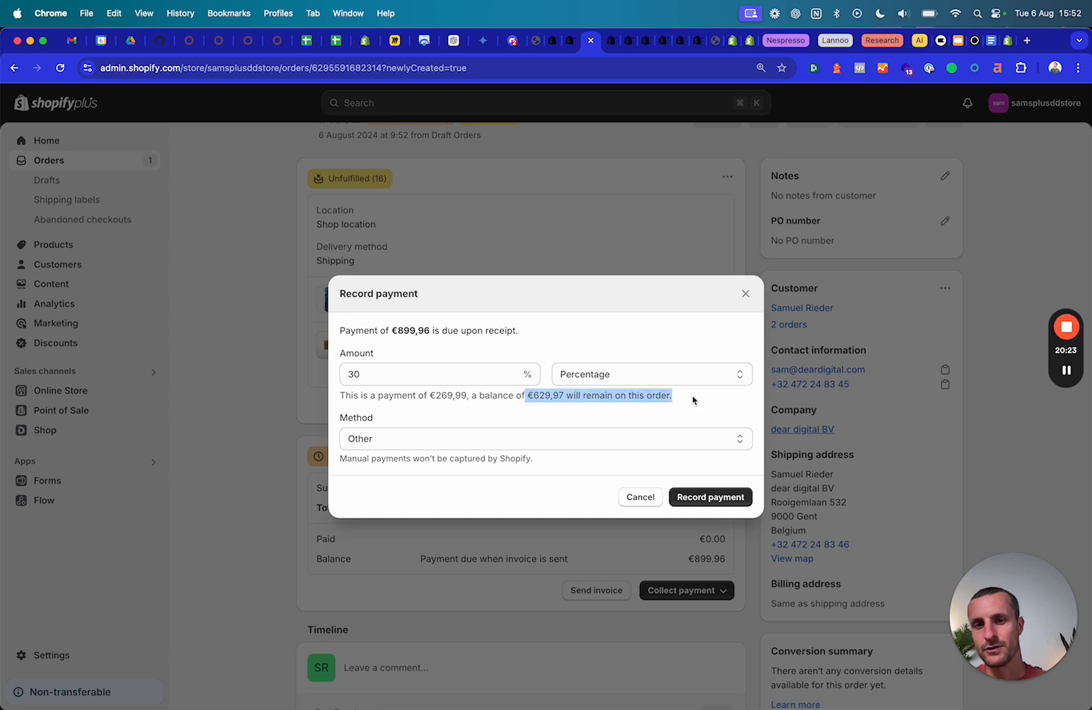
left_click(701, 432)
left_click(719, 500)
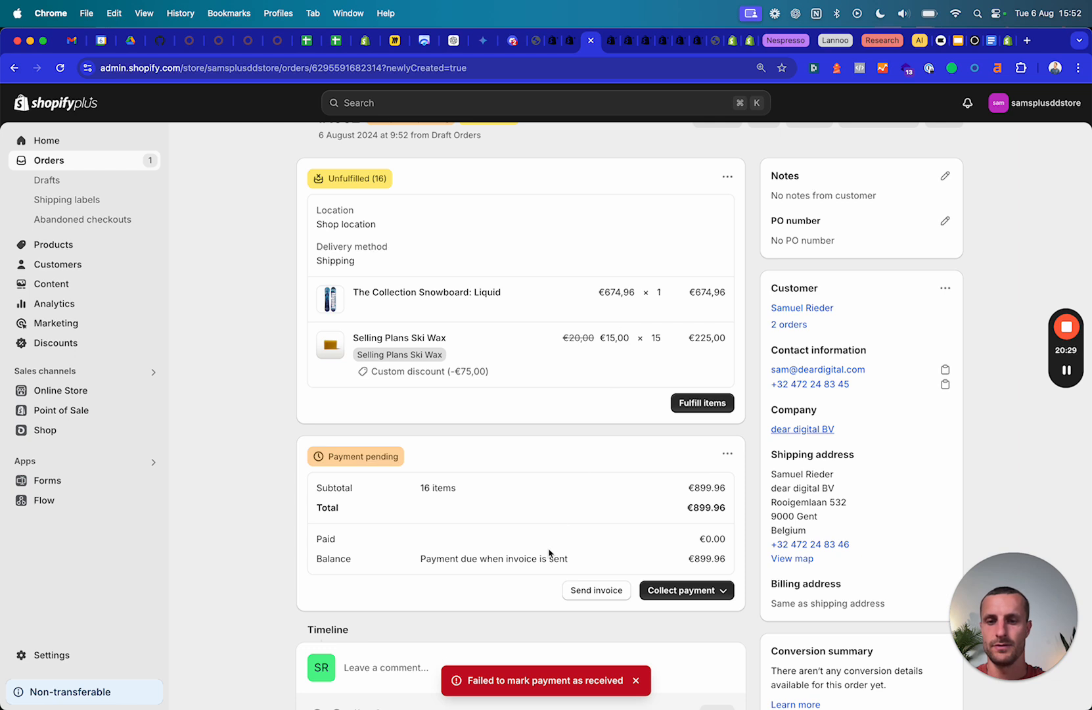
Reload after the failed payment, expand the payment terms entry, and return to Orders.
key("super+r")
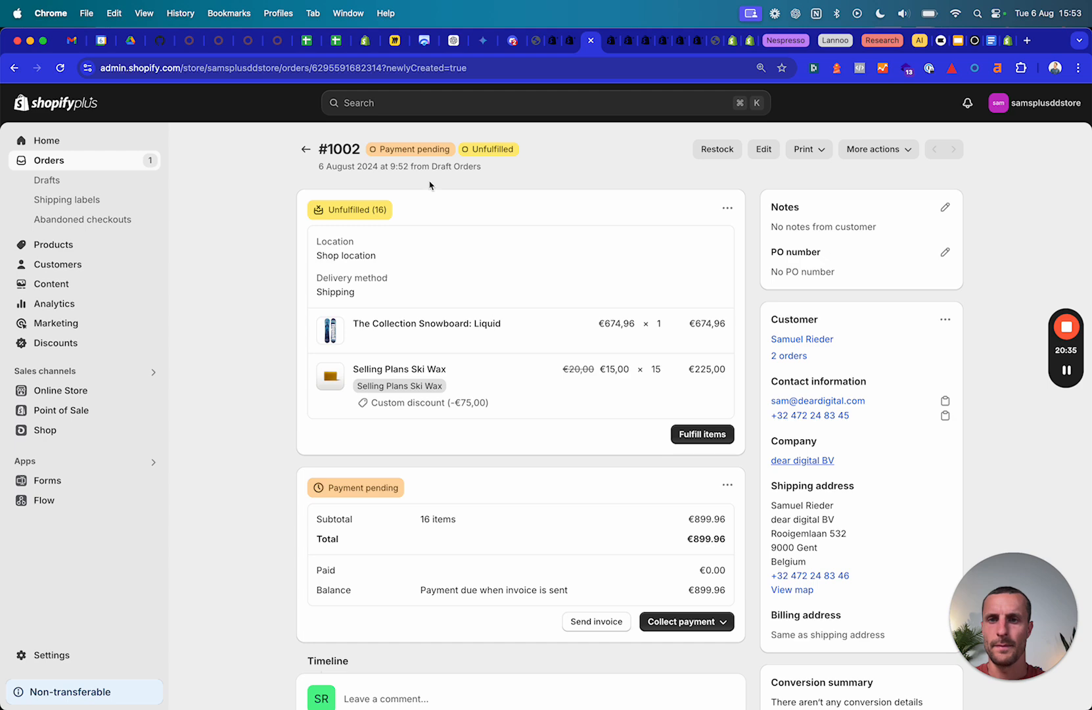
scroll(617, 546, "down", 5)
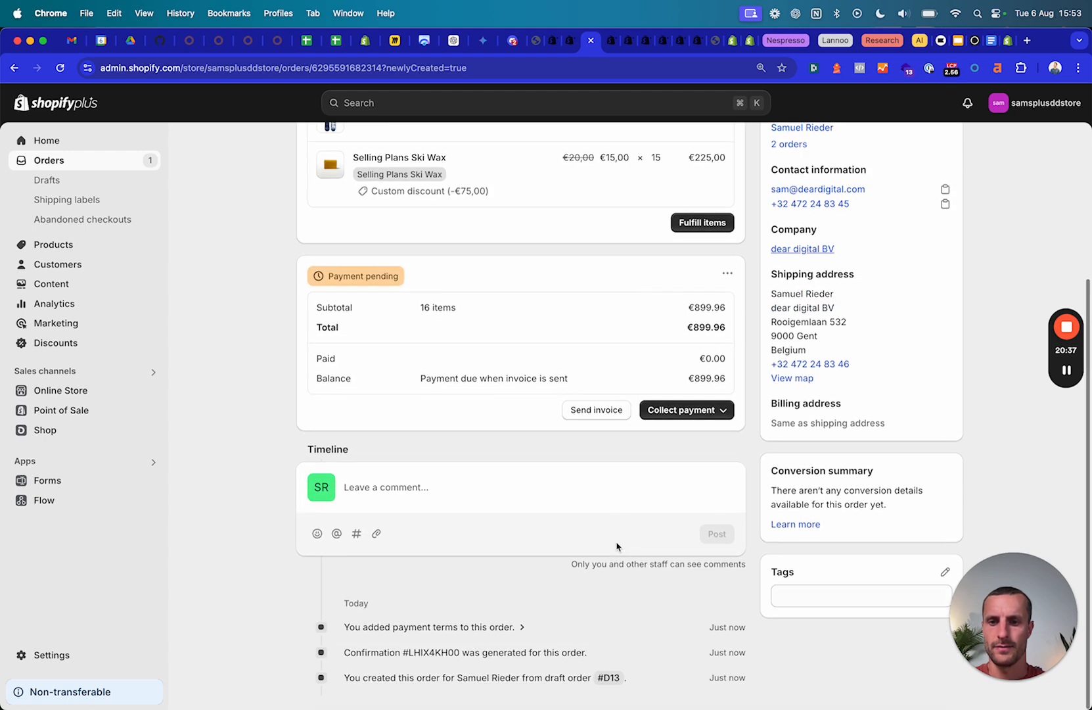
left_click(490, 627)
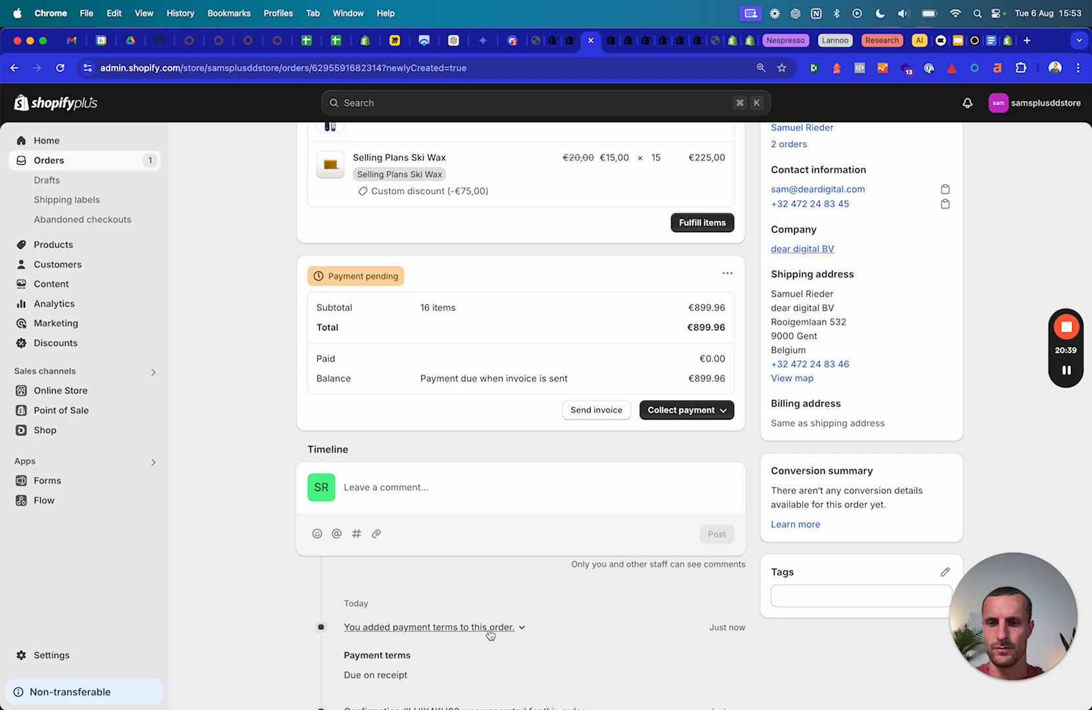
scroll(489, 633, "down", 2)
scroll(526, 546, "up", 10)
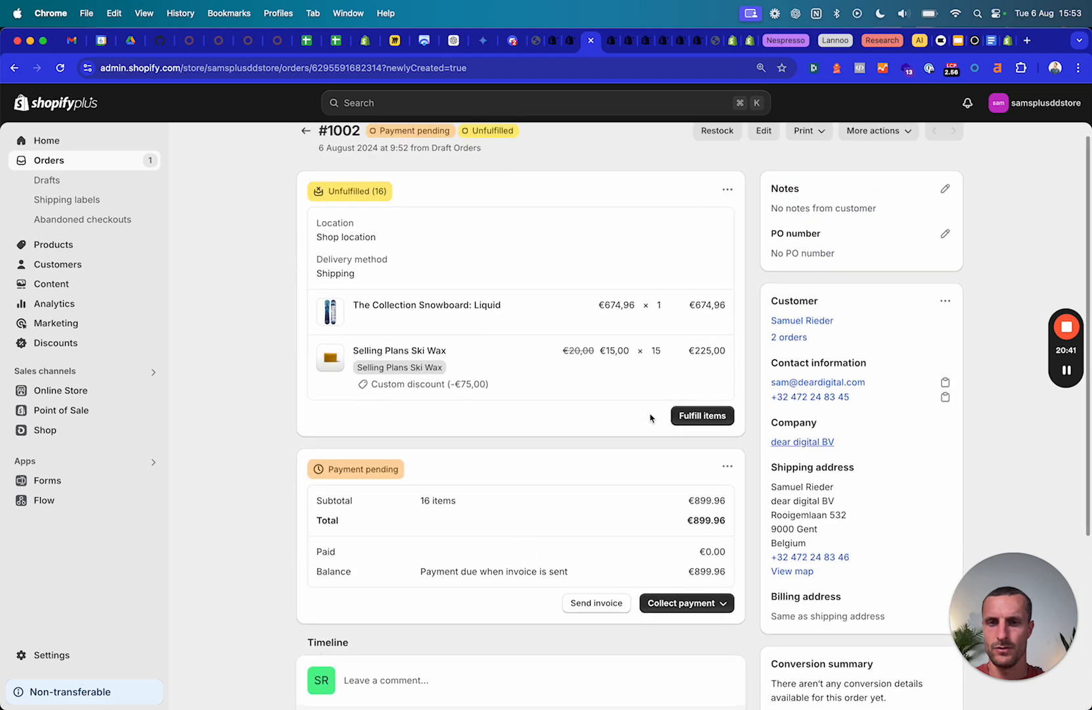
left_click(708, 604)
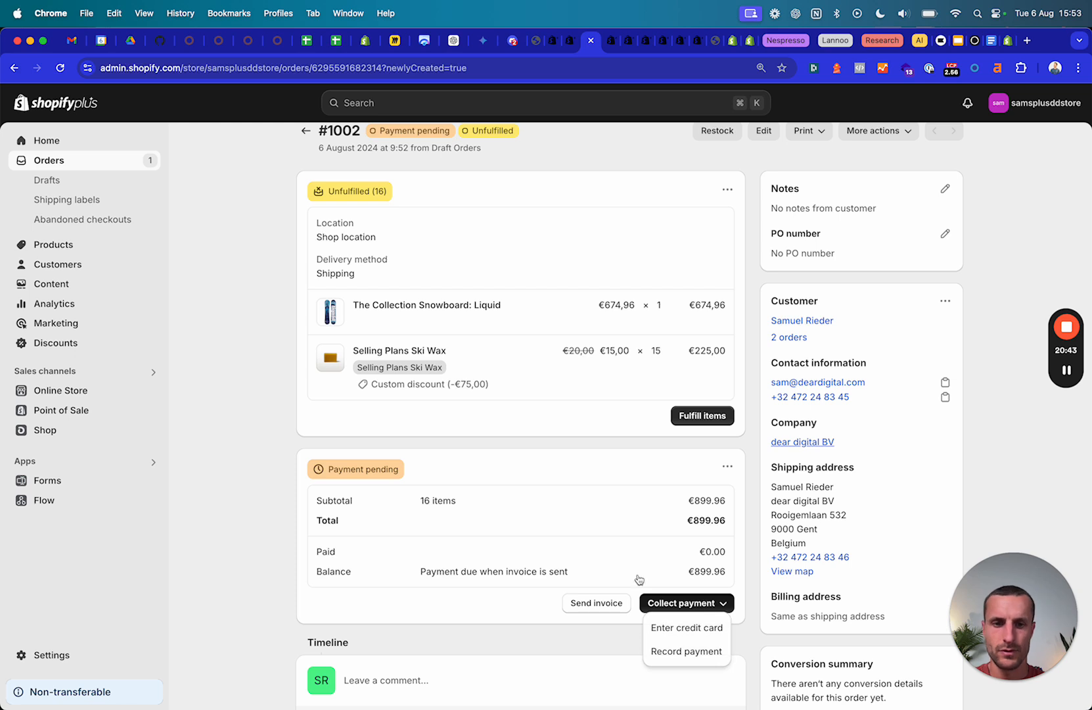
left_click(307, 132)
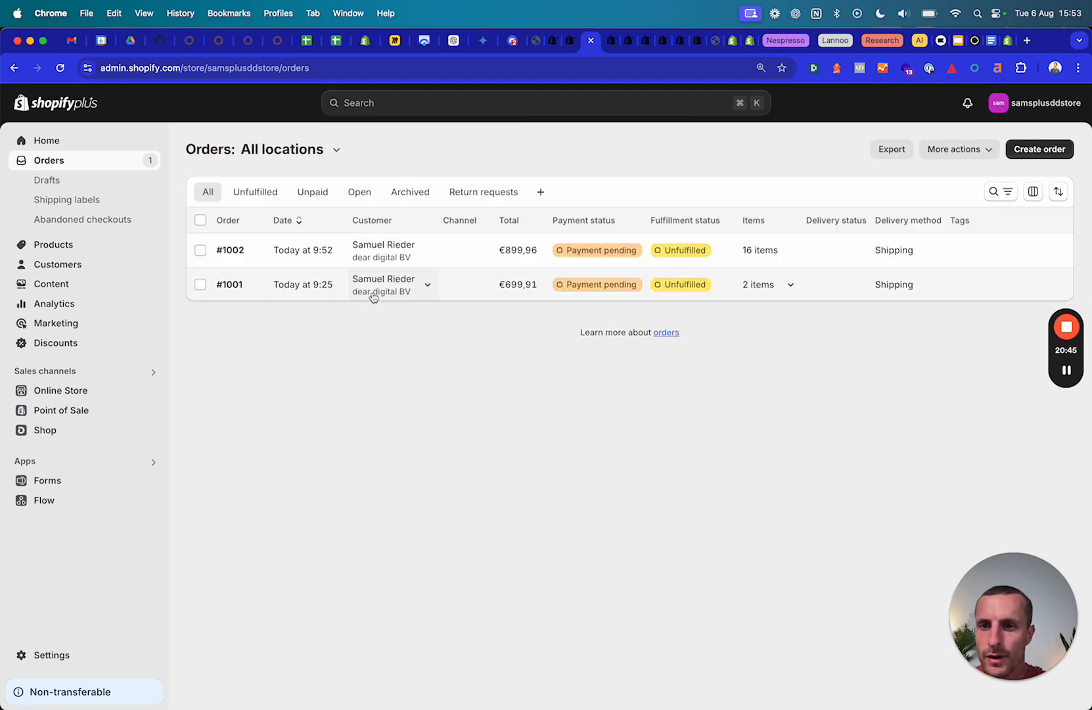
Open order #1001, preview recording a payment with method Other, close it unrecorded, and go to Gmail.
left_click(238, 289)
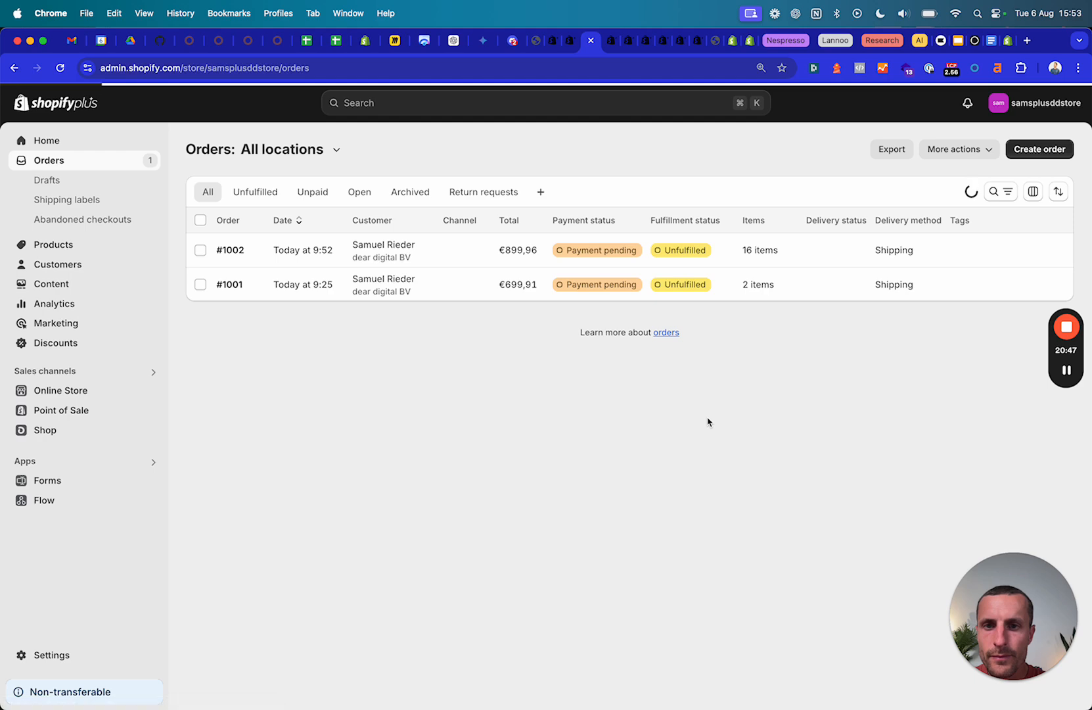
scroll(707, 421, "down", 1)
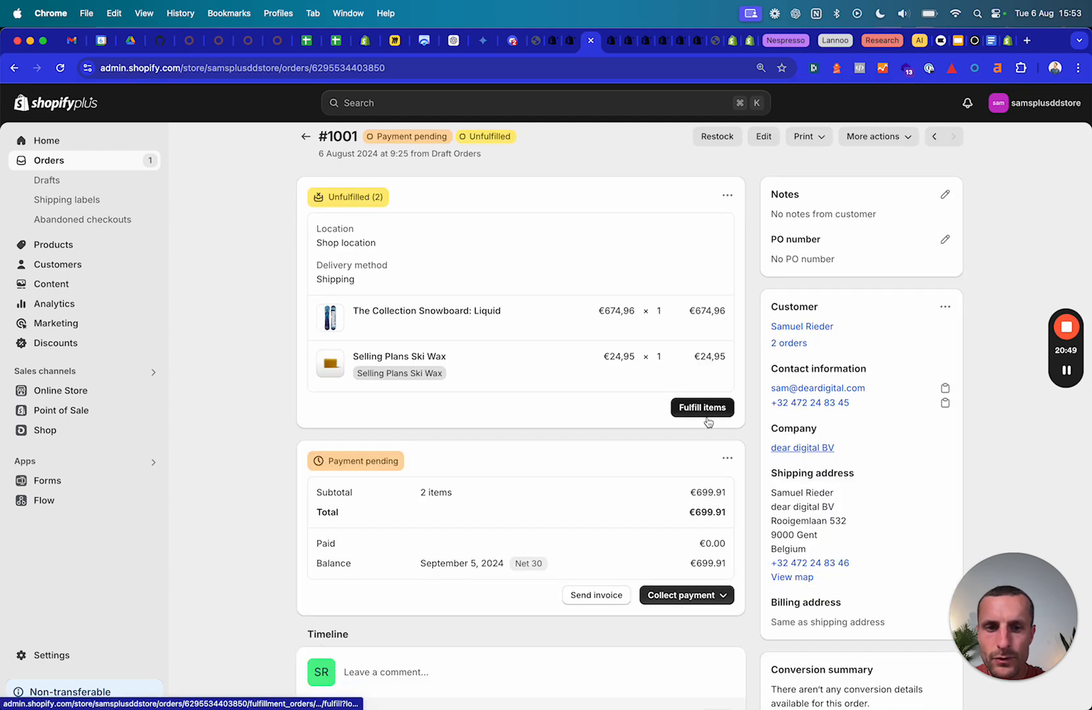
left_click(695, 595)
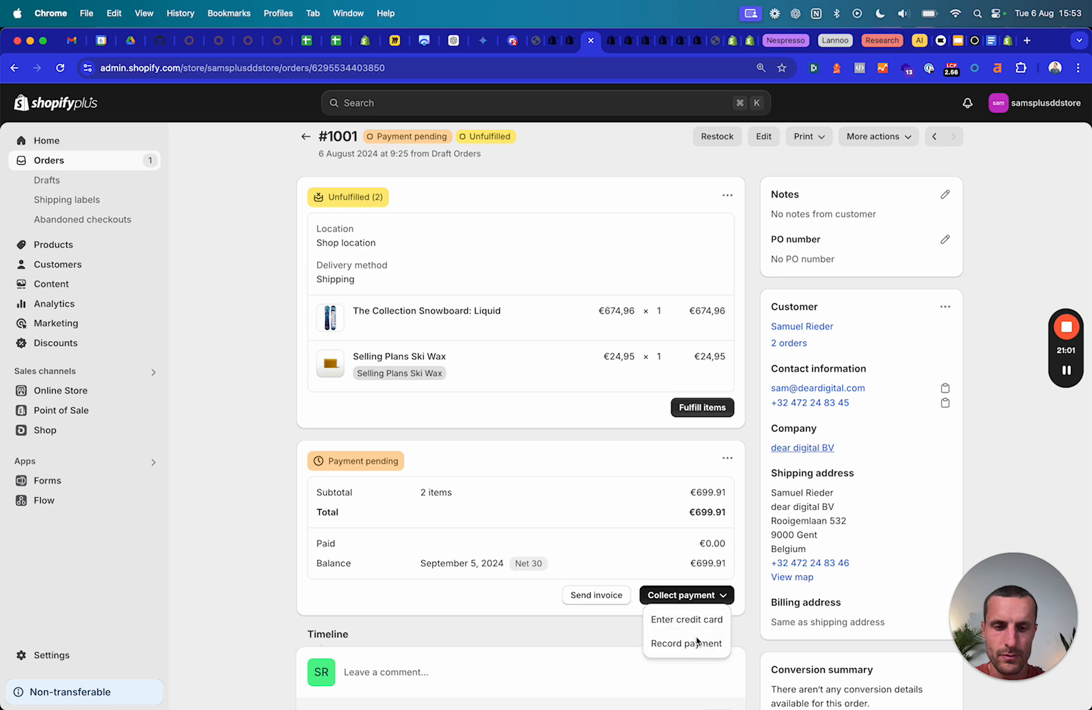
left_click(699, 643)
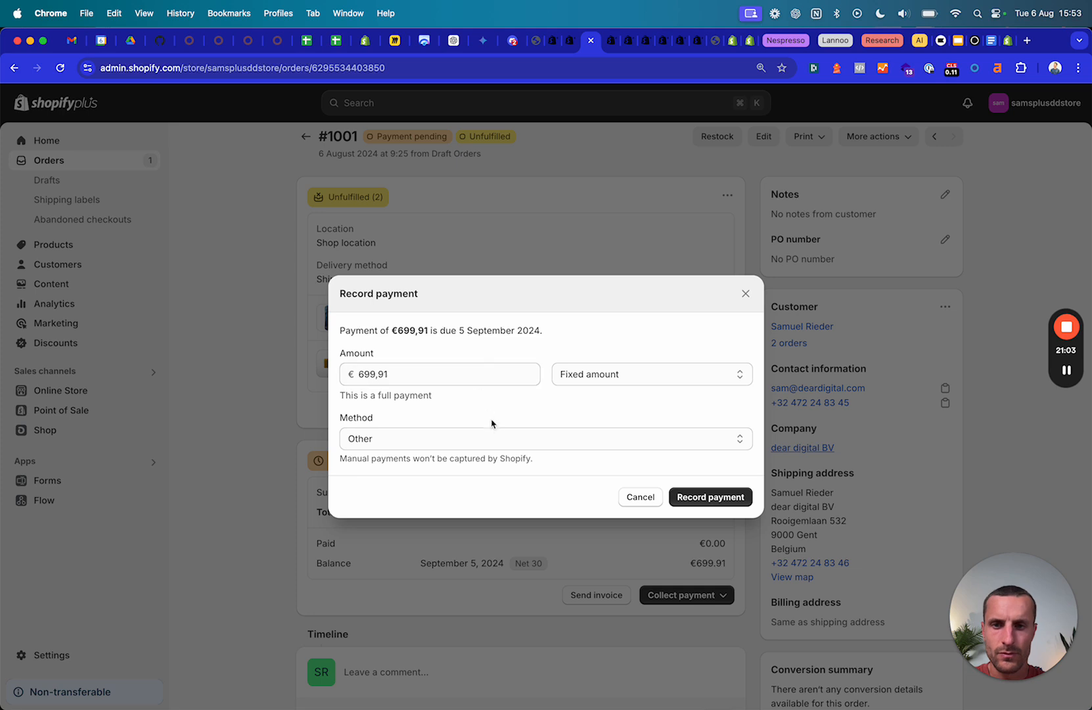
left_click(497, 438)
left_click(497, 439)
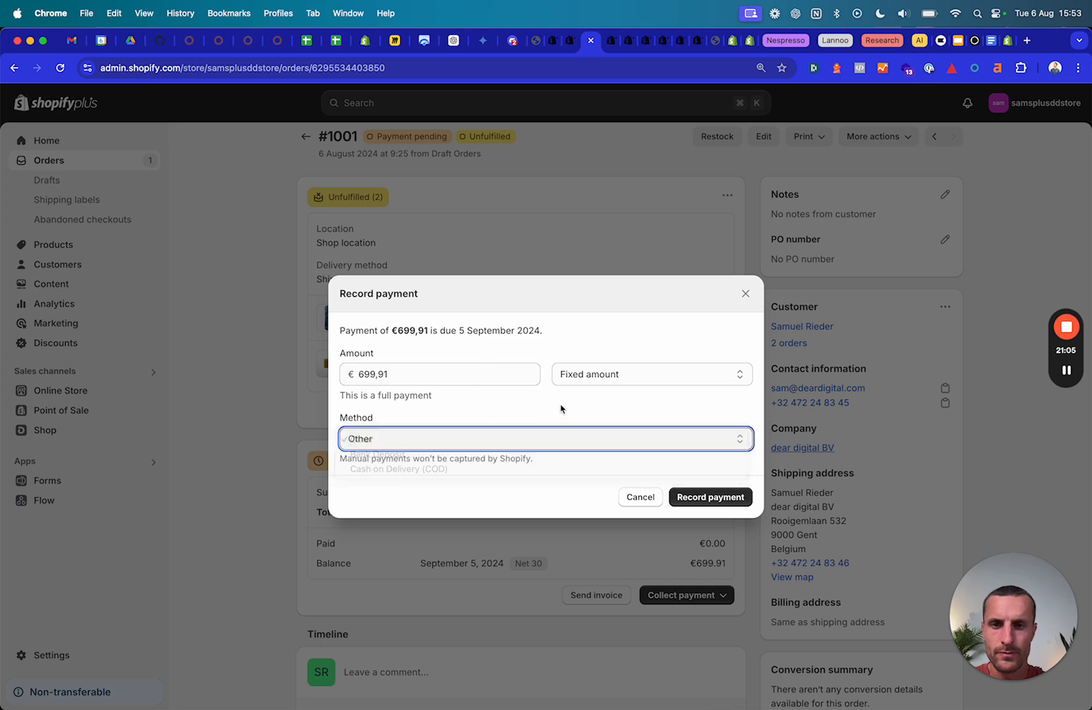
left_click(746, 294)
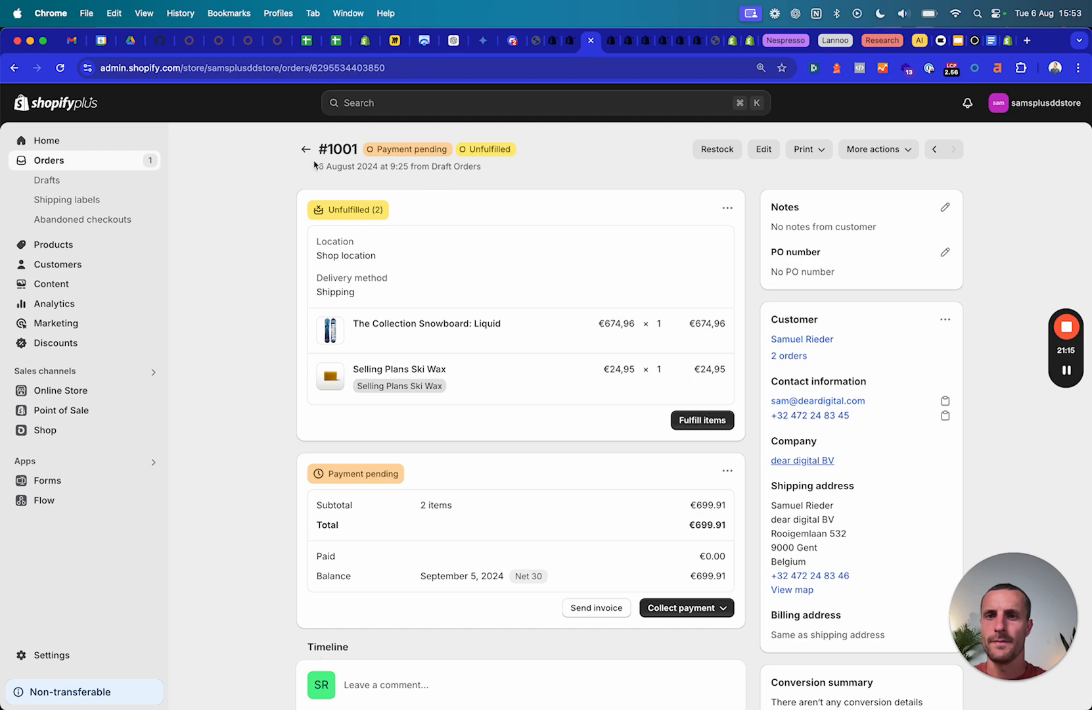
left_click(71, 41)
Read the Order #1002 confirmed email: €0,00 paid today, €899,96 due on receipt.
left_click(224, 138)
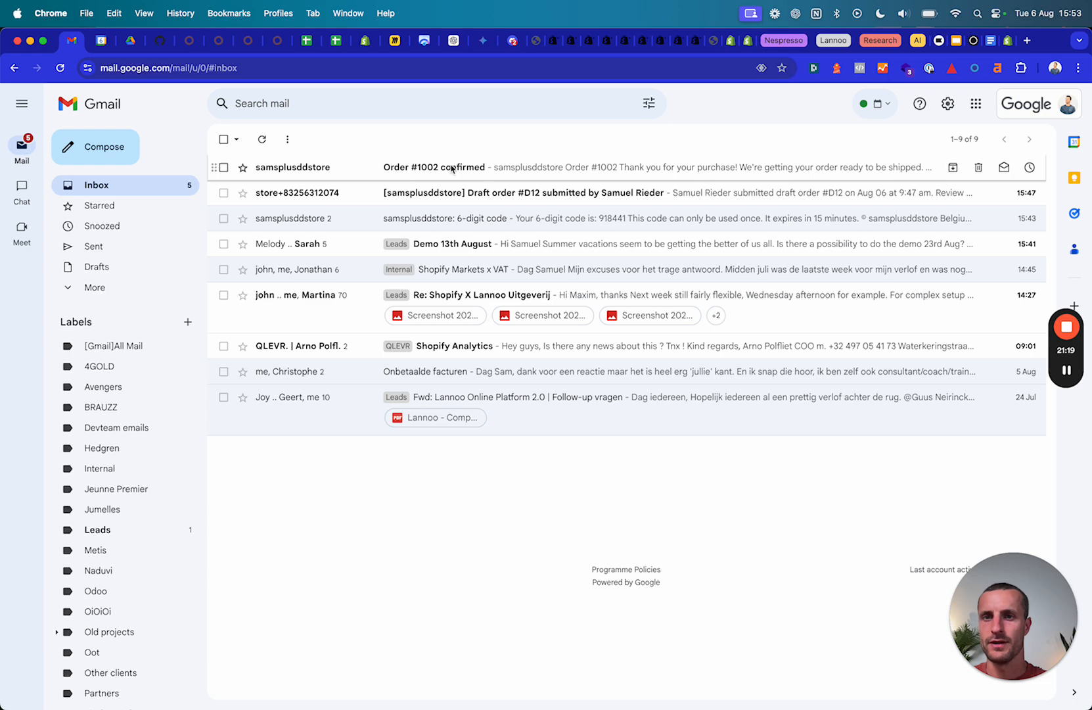
left_click(347, 168)
scroll(654, 556, "down", 3)
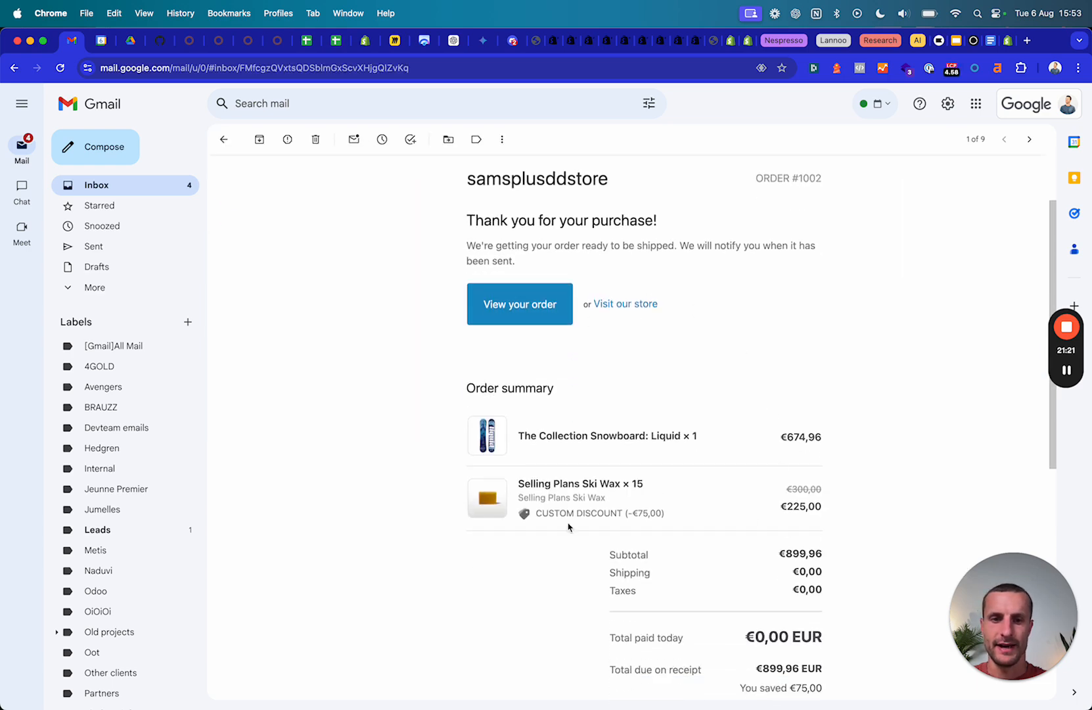
scroll(499, 328, "up", 2)
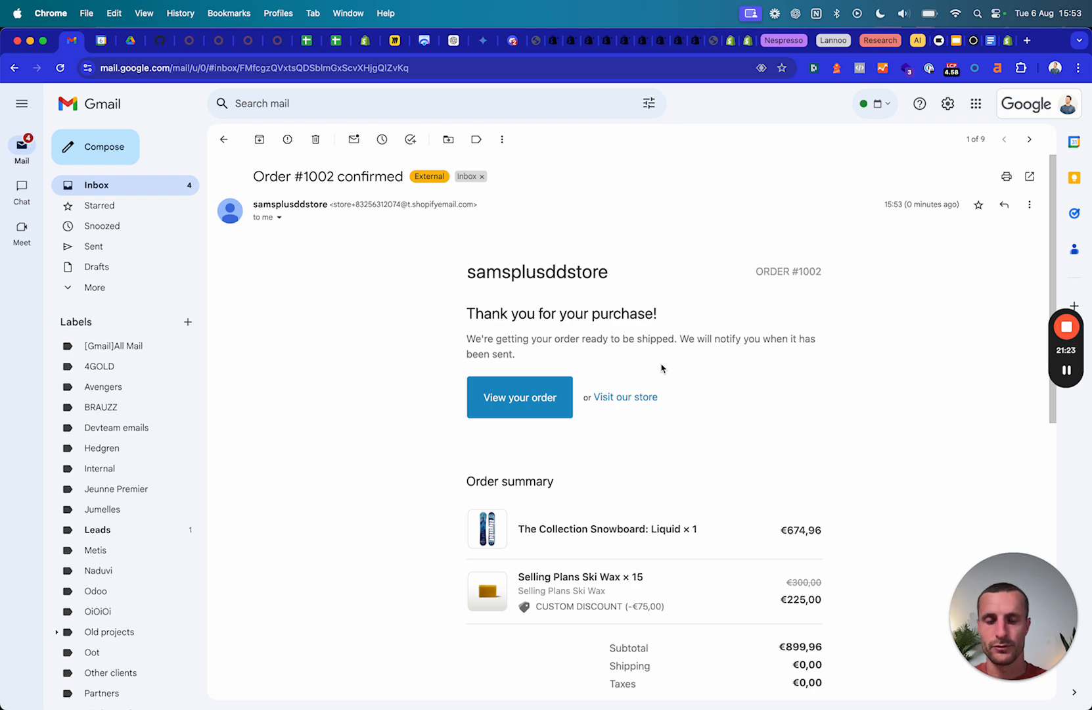
scroll(662, 369, "down", 2)
scroll(662, 369, "down", 10)
scroll(770, 214, "up", 12)
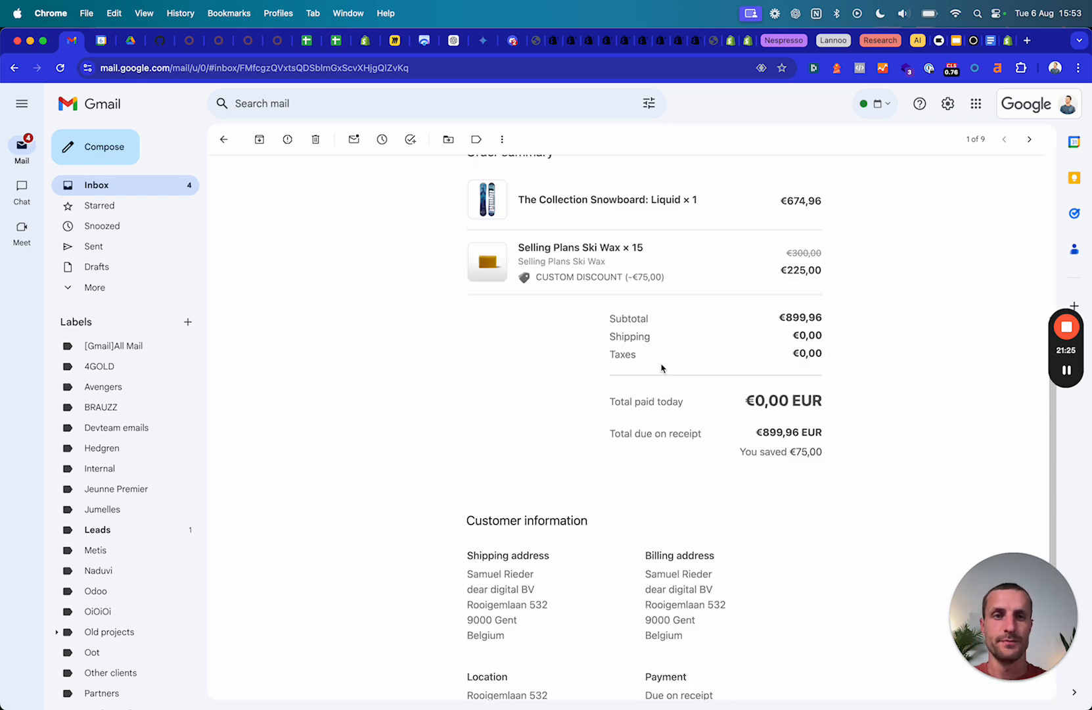
left_click(711, 41)
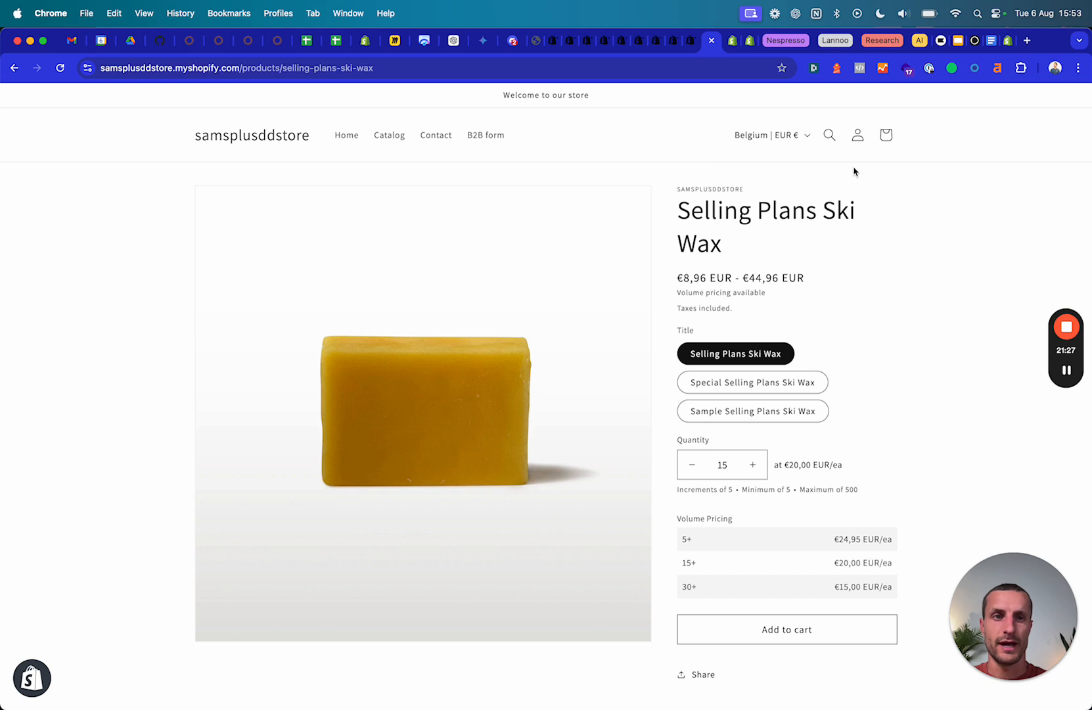
Open the account's Orders page to view the 16-item €899.96 order and the 2-item €699.91 order due Sep 5.
left_click(858, 135)
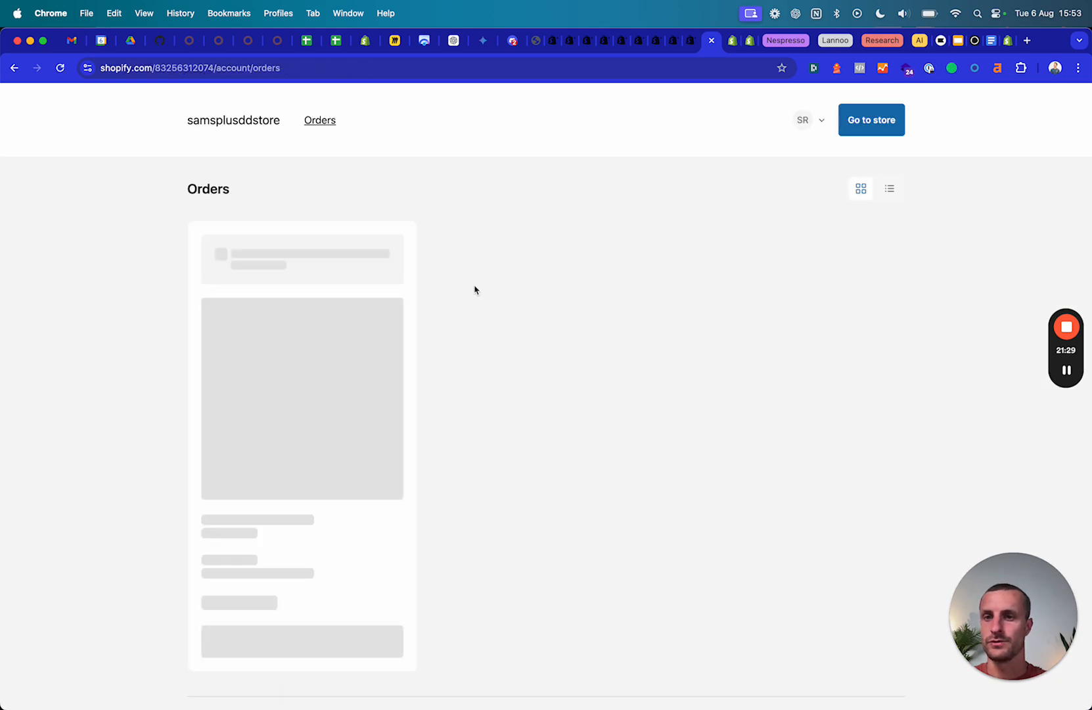
scroll(564, 355, "down", 3)
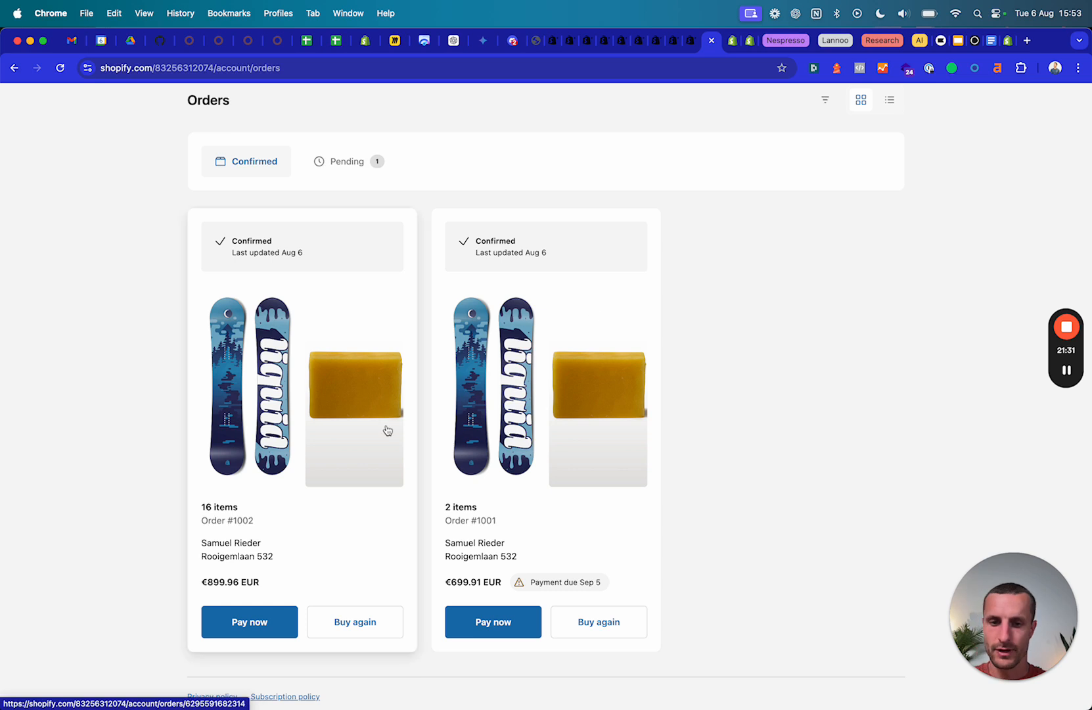
scroll(499, 665, "down", 1)
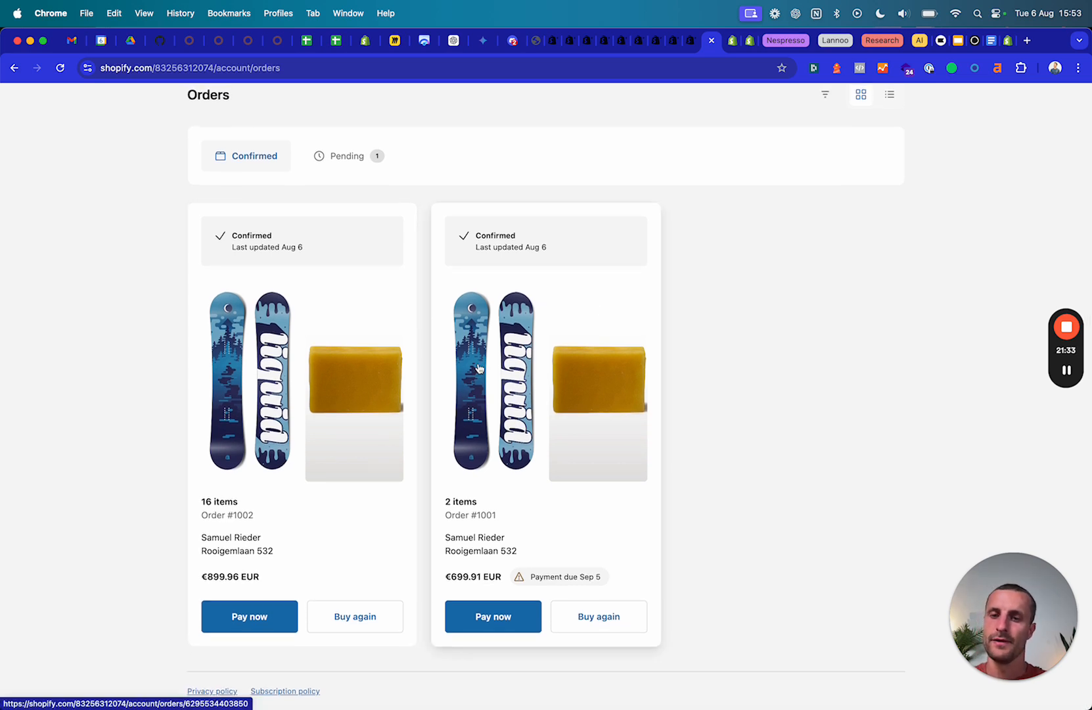
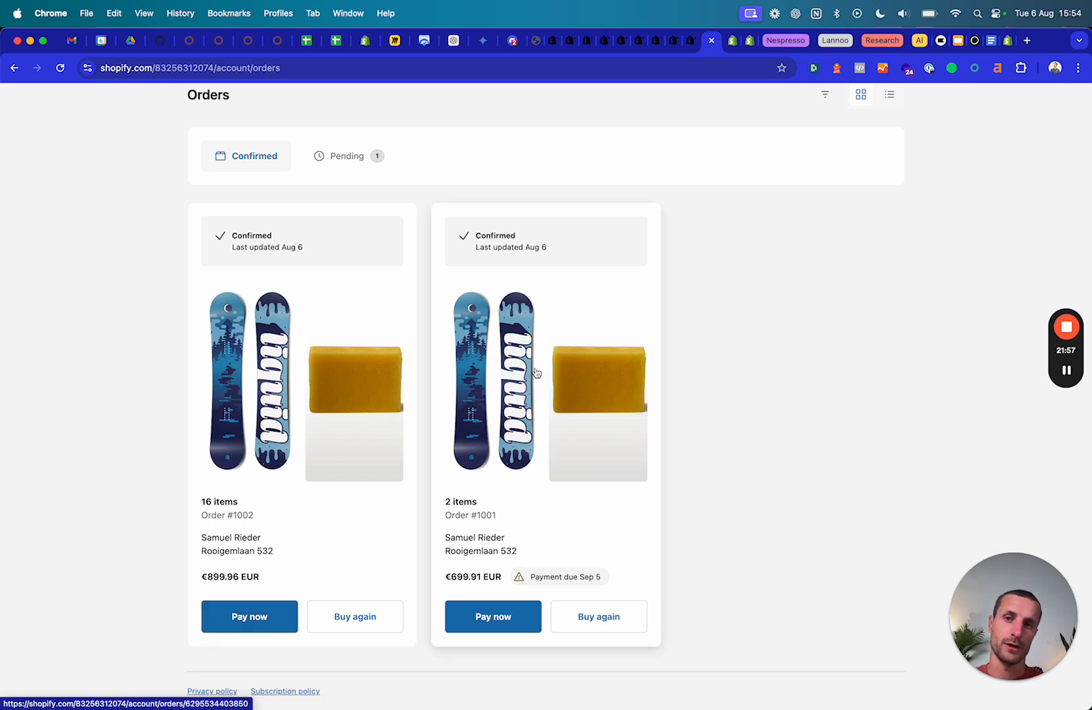
View pending draft order #D12, then return to the confirmed orders list.
left_click(349, 163)
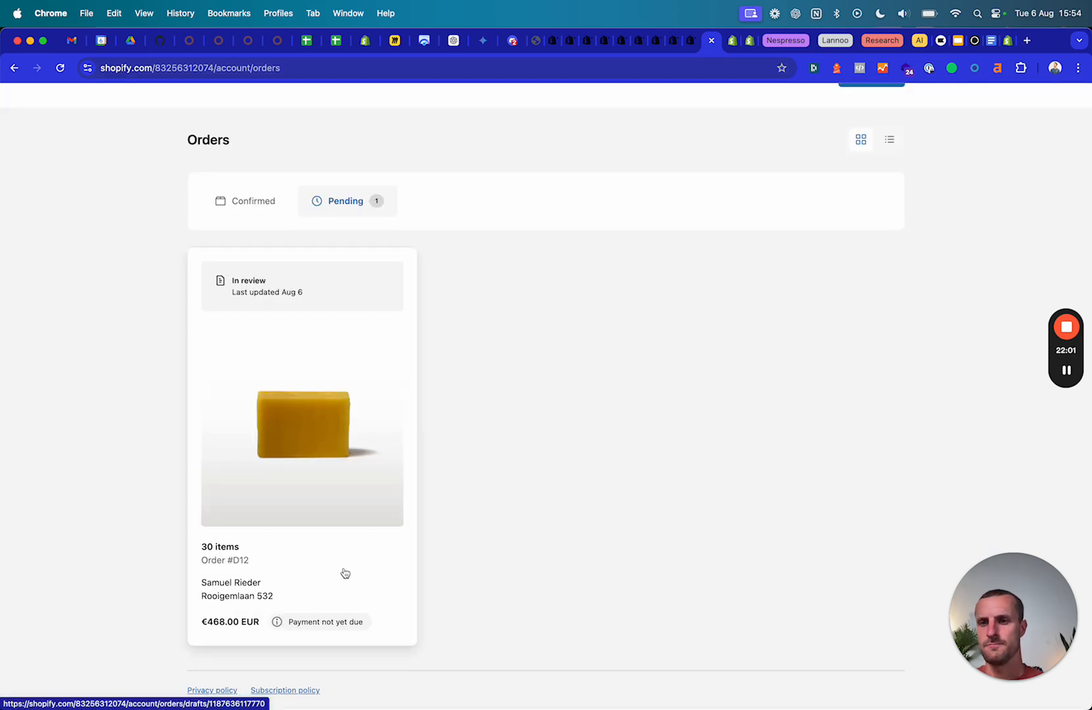
left_click(250, 203)
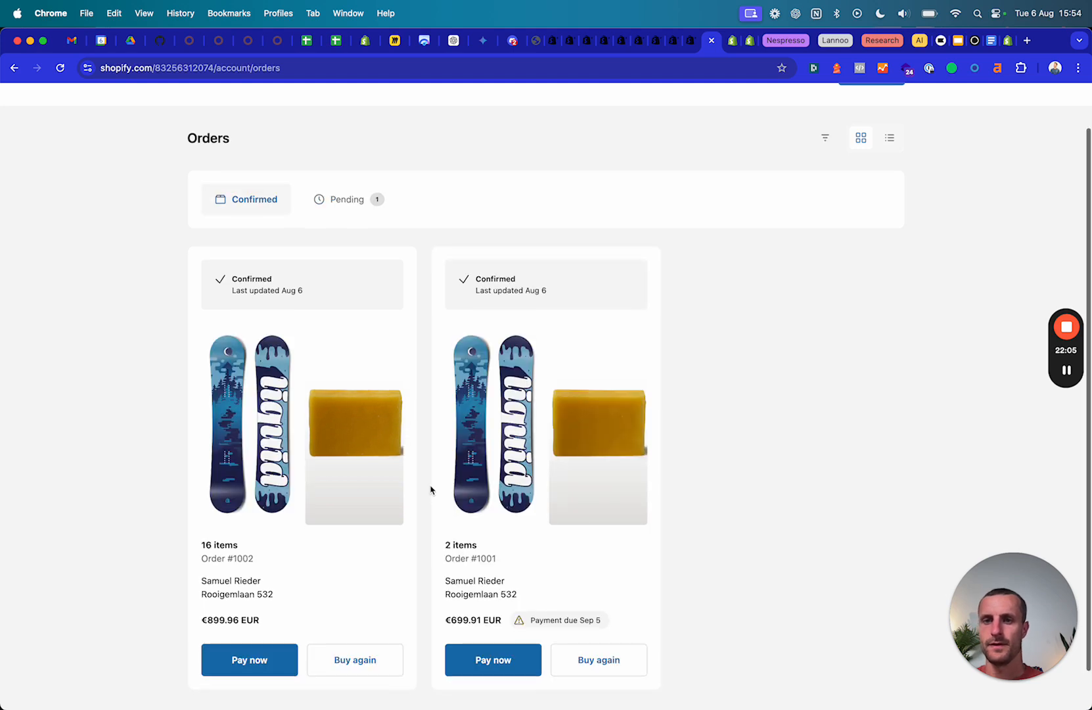
scroll(432, 490, "down", 1)
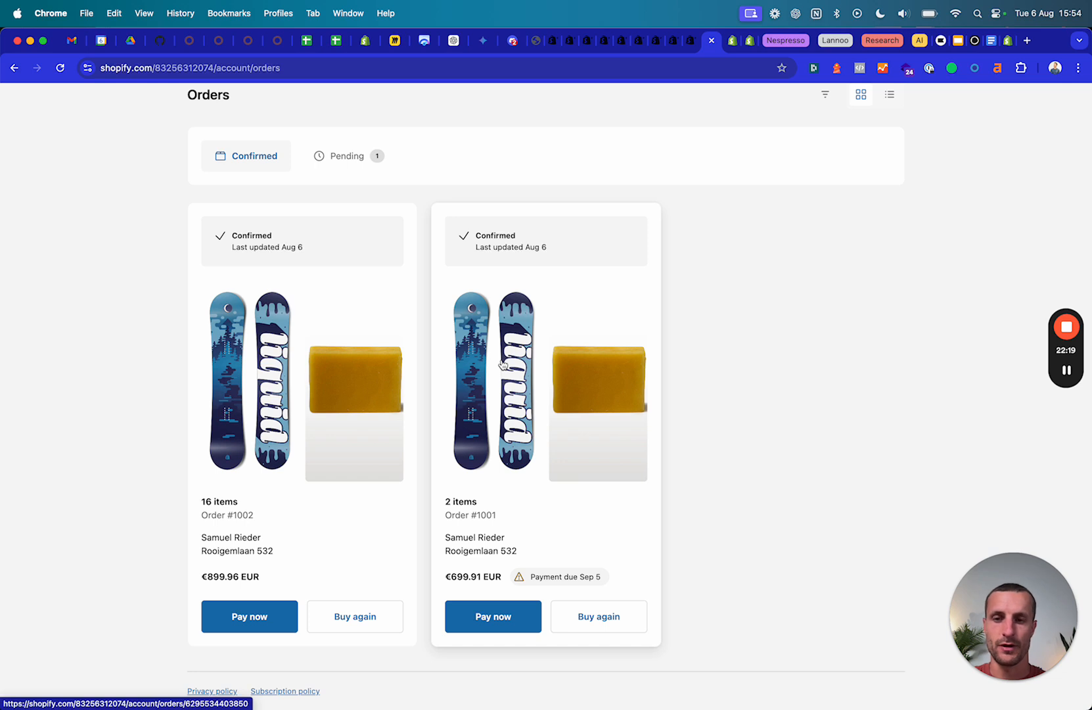
Start paying order #1002's €899.96 balance, begin a PO number, then close checkout unpaid.
left_click(249, 625)
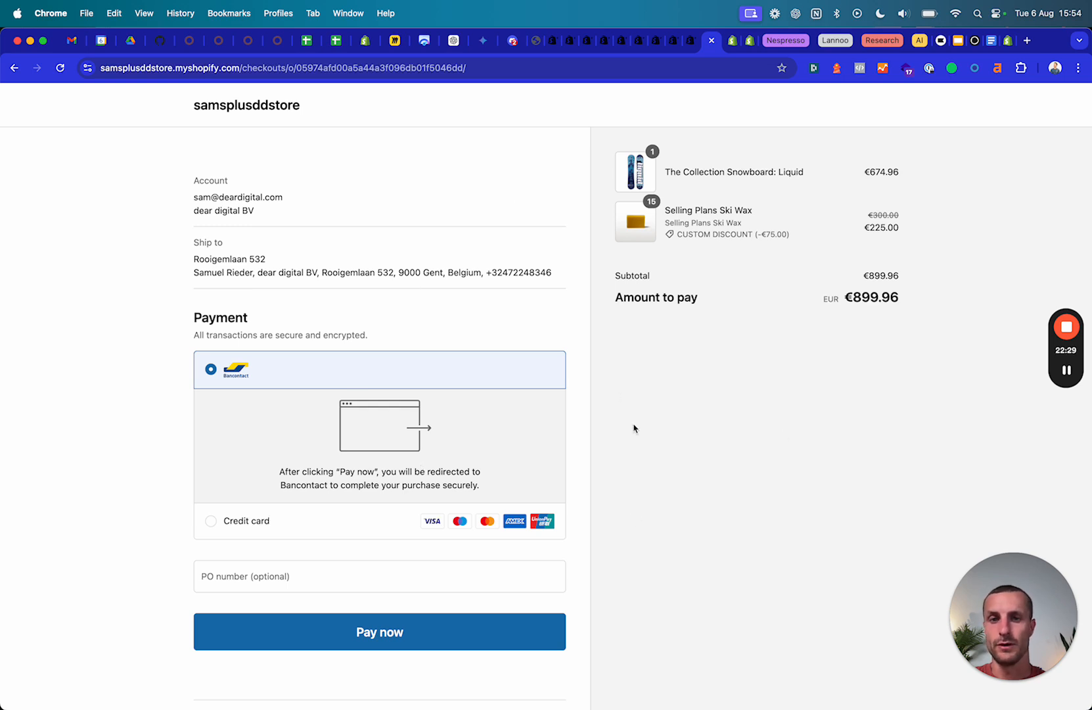
left_click(291, 562)
left_click(514, 329)
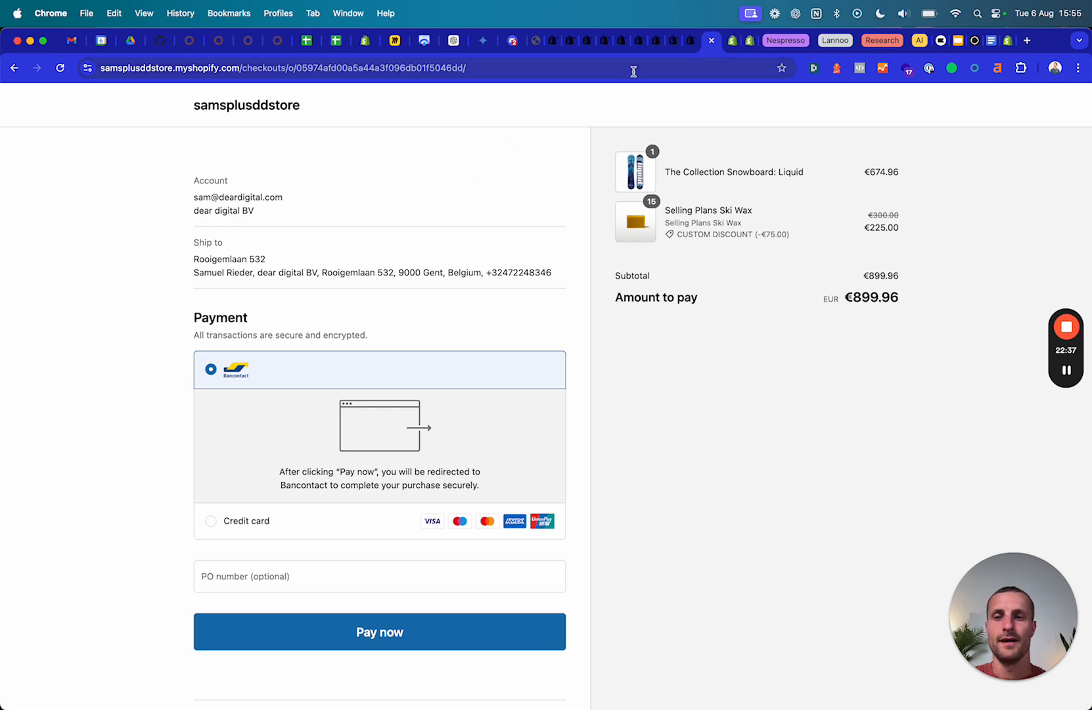
left_click(293, 578)
type("#")
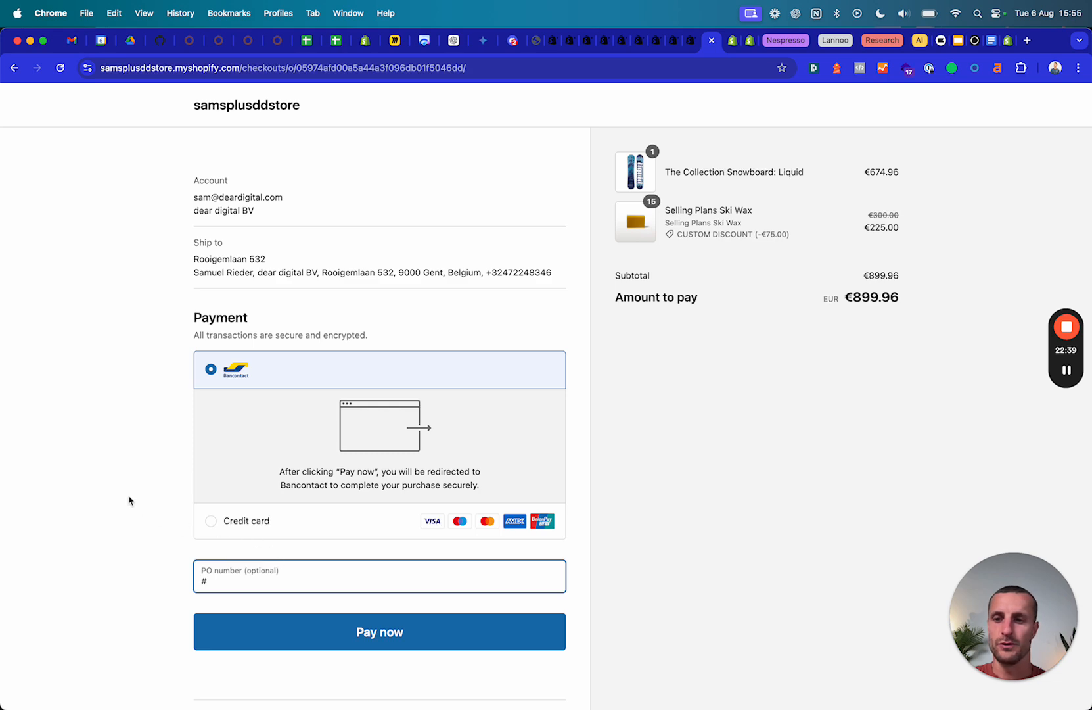
left_click(711, 41)
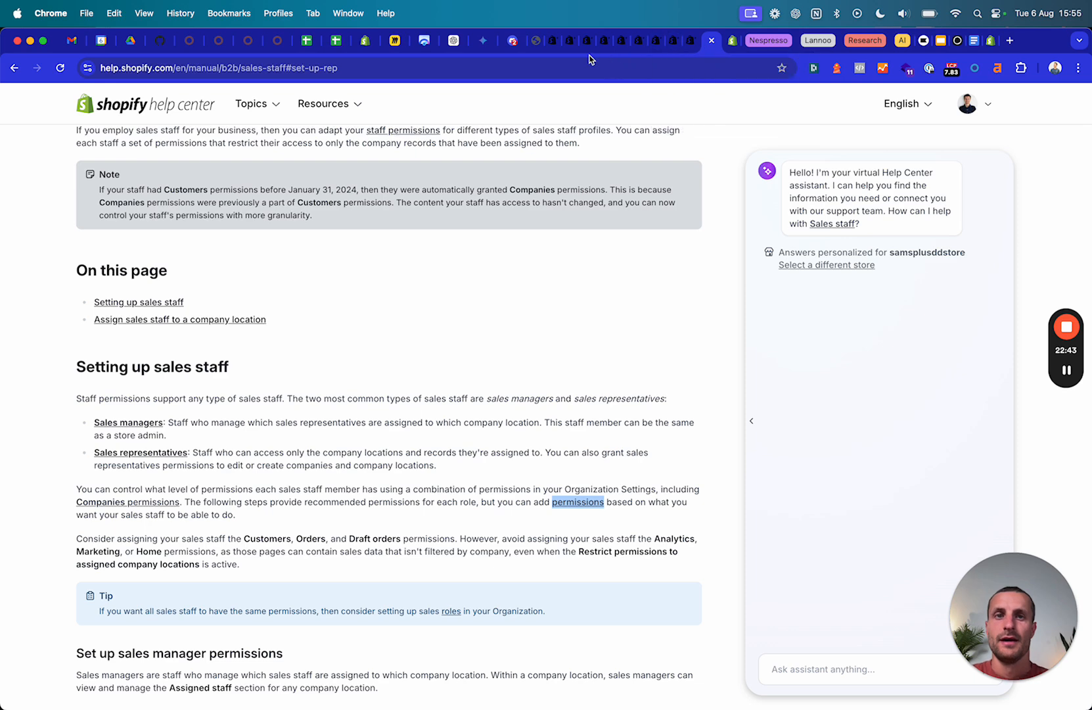
Reload order #1001's details (due Sep 5), then go to the samsplusddstore storefront.
left_click(535, 42)
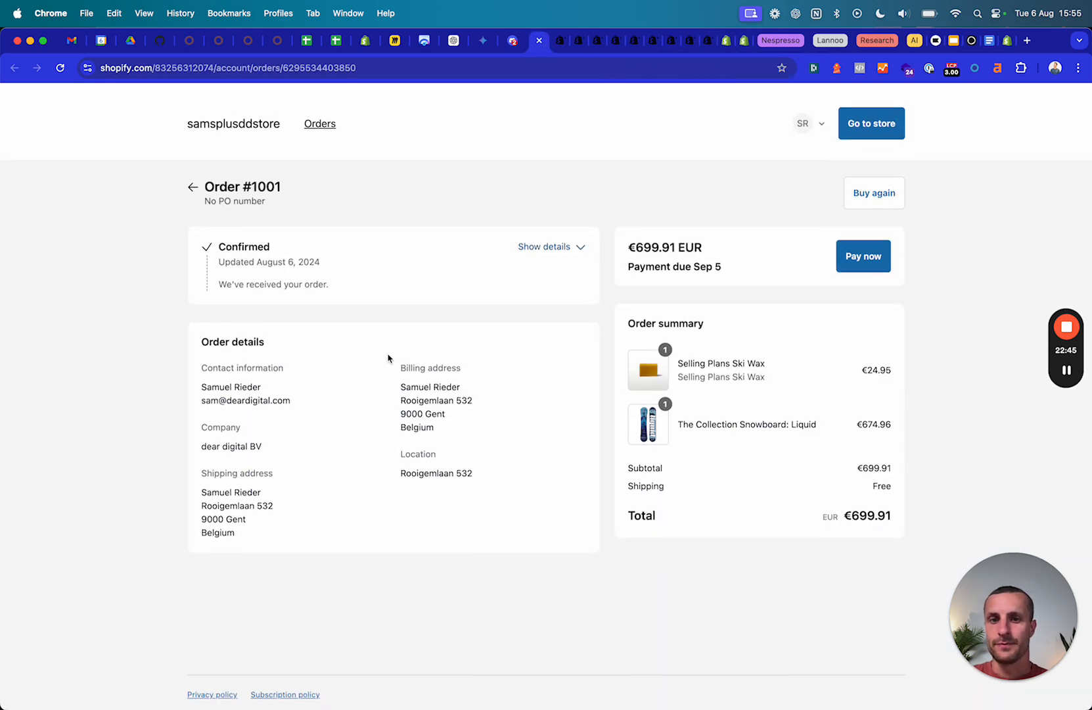
key("super+r")
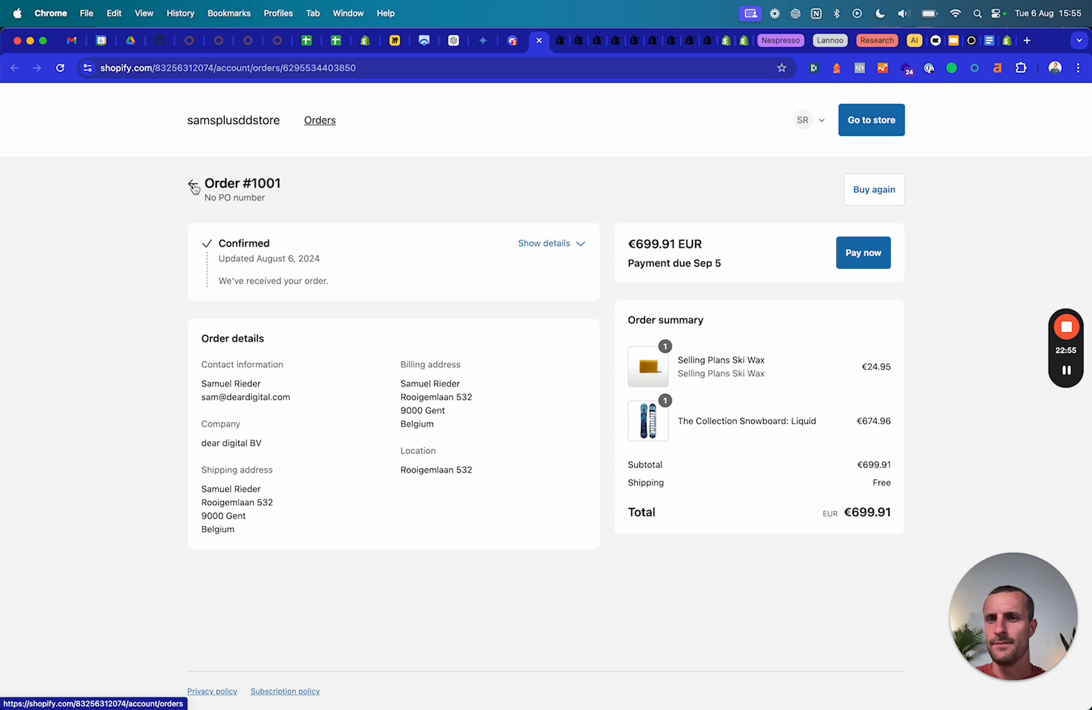
left_click(256, 121)
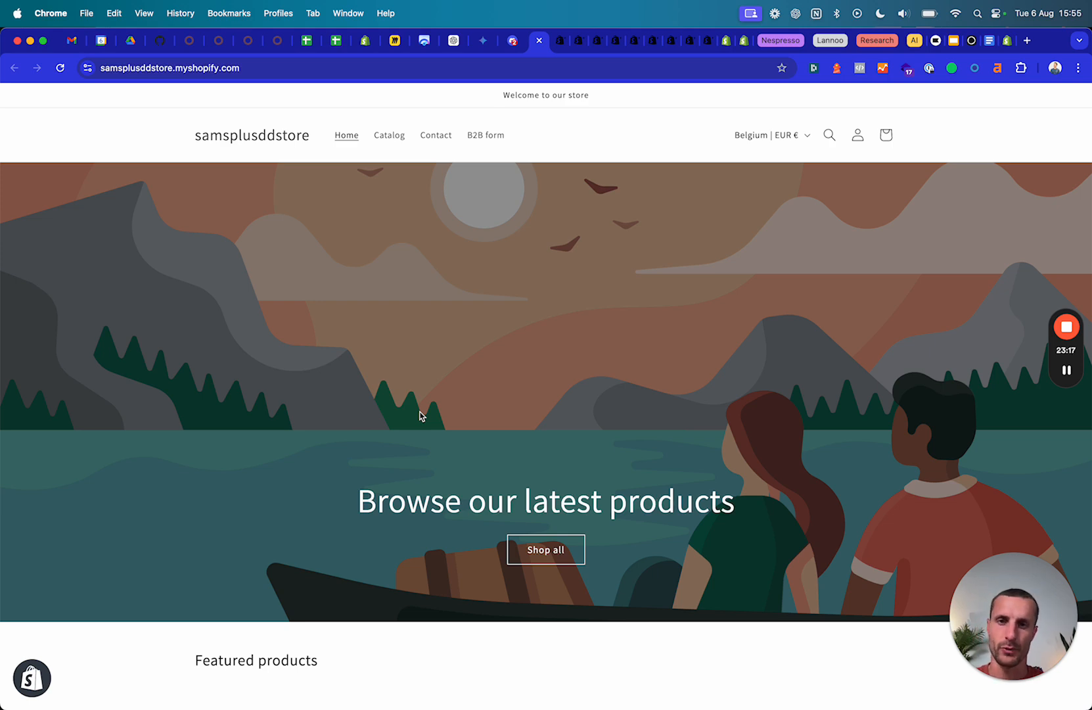
Open Selling Plans Ski Wax from Featured products and review its €24,95, €20,00, €15,00 volume tiers.
scroll(539, 429, "down", 5)
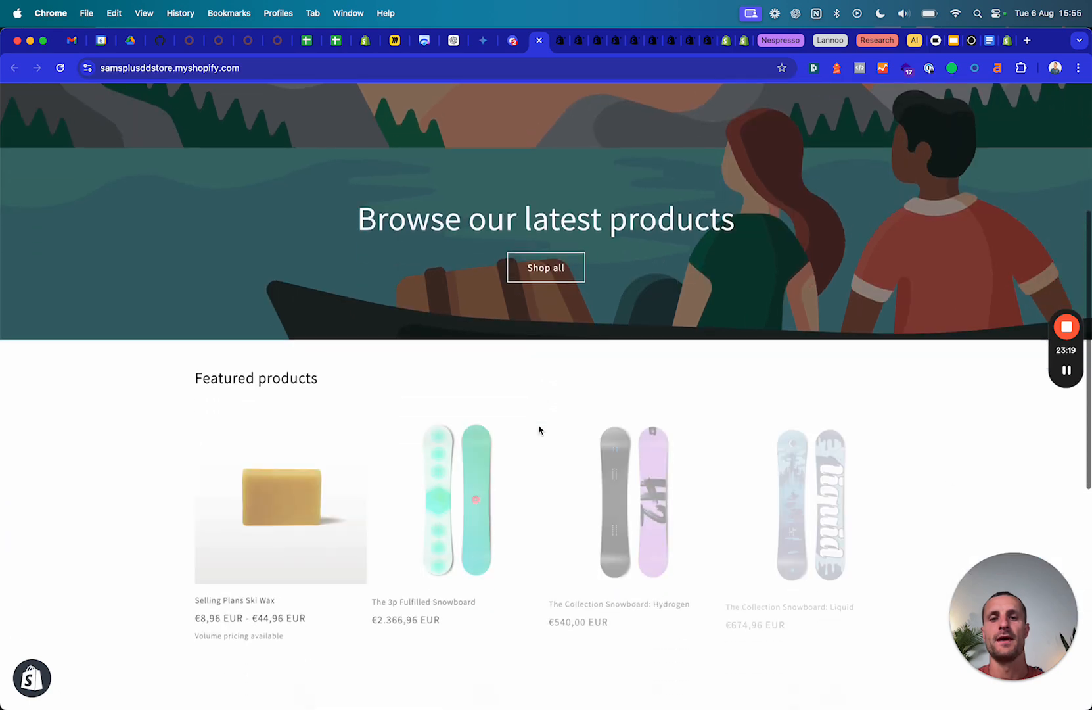
left_click(282, 407)
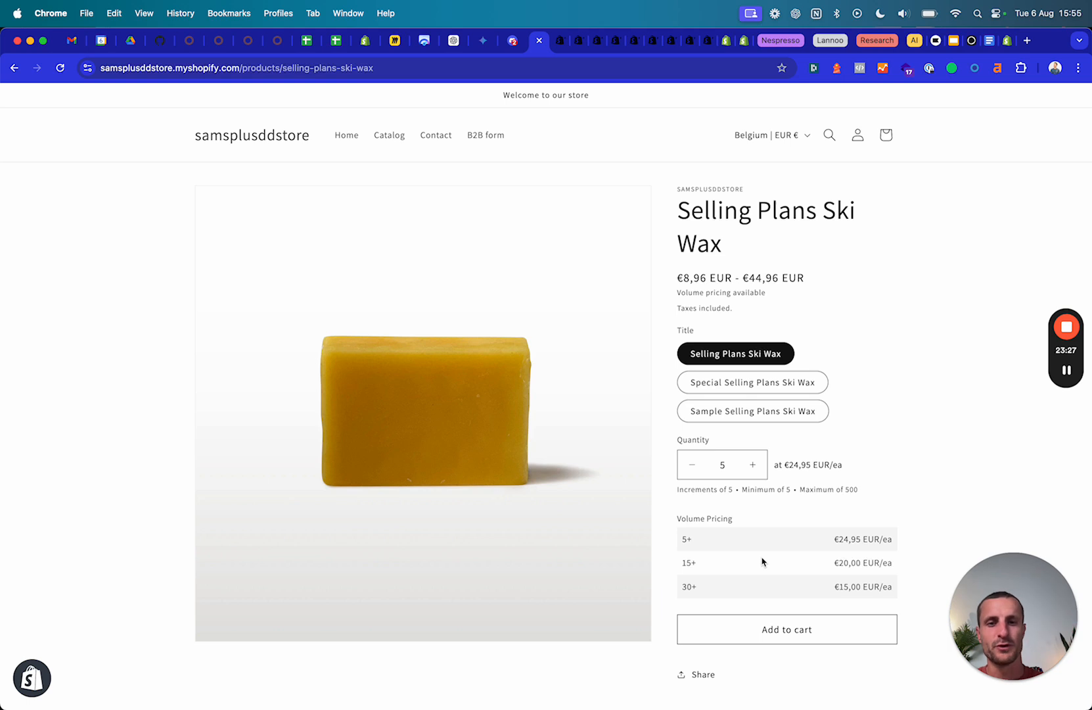
scroll(727, 520, "down", 1)
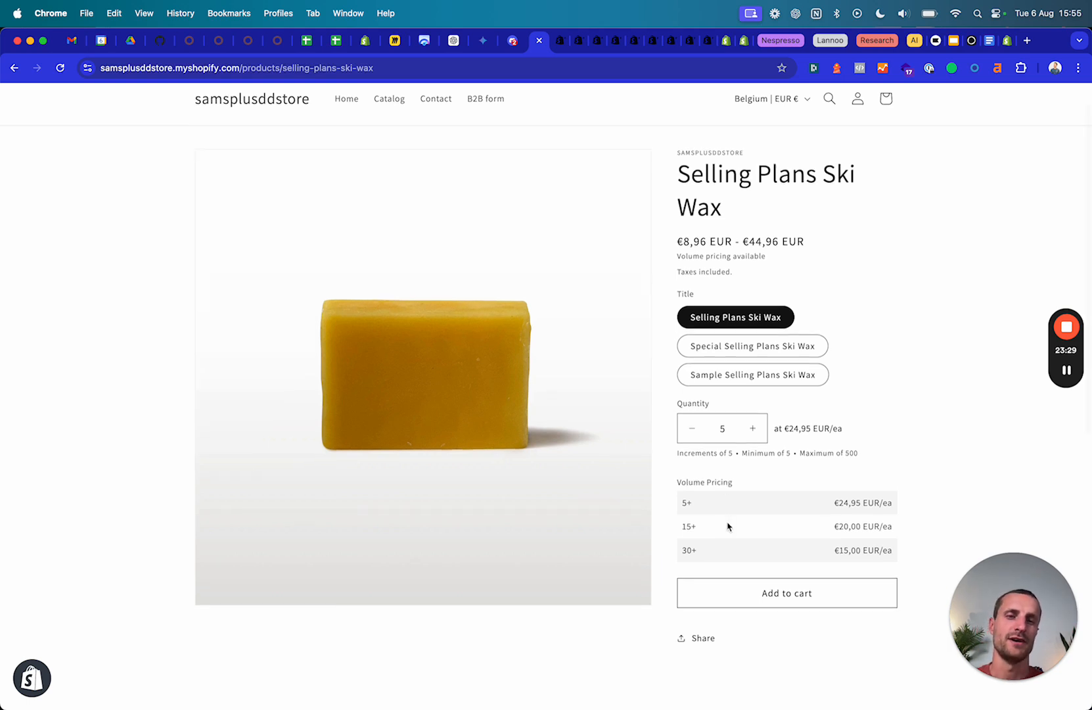
scroll(727, 526, "up", 1)
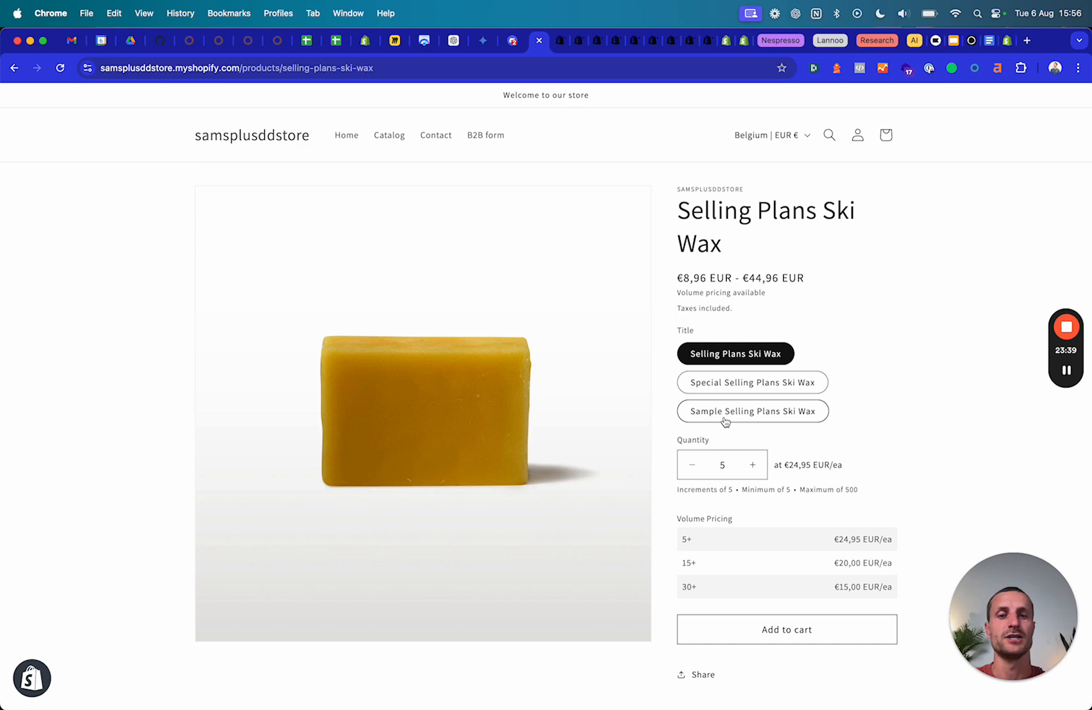
scroll(656, 361, "down", 5)
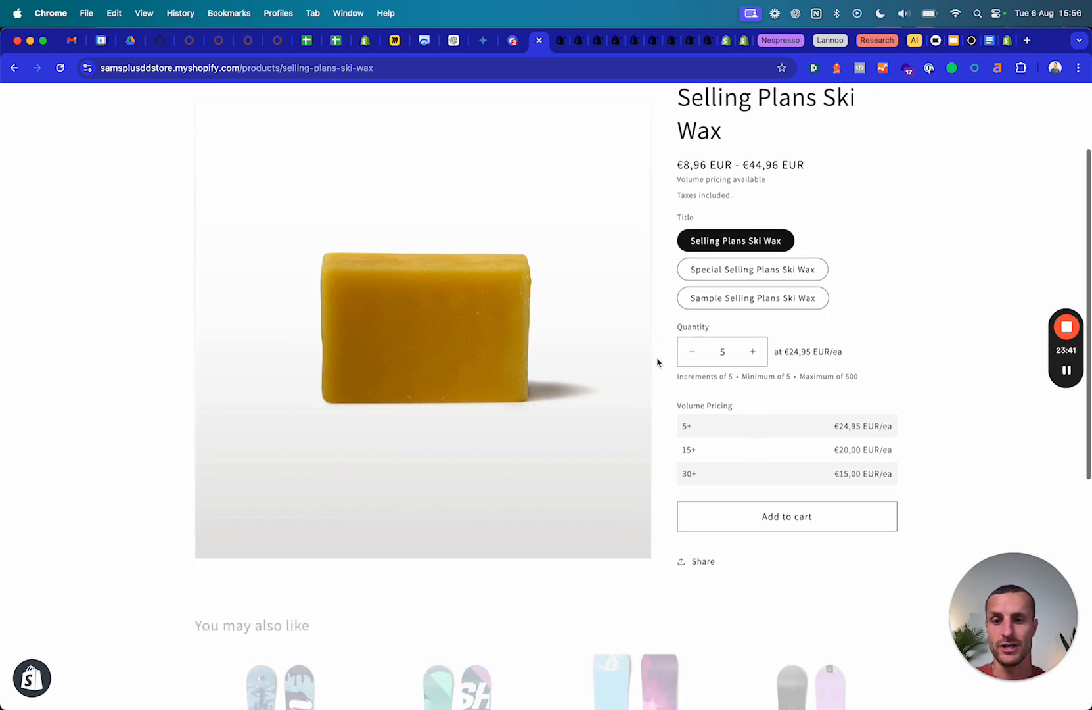
scroll(657, 362, "up", 5)
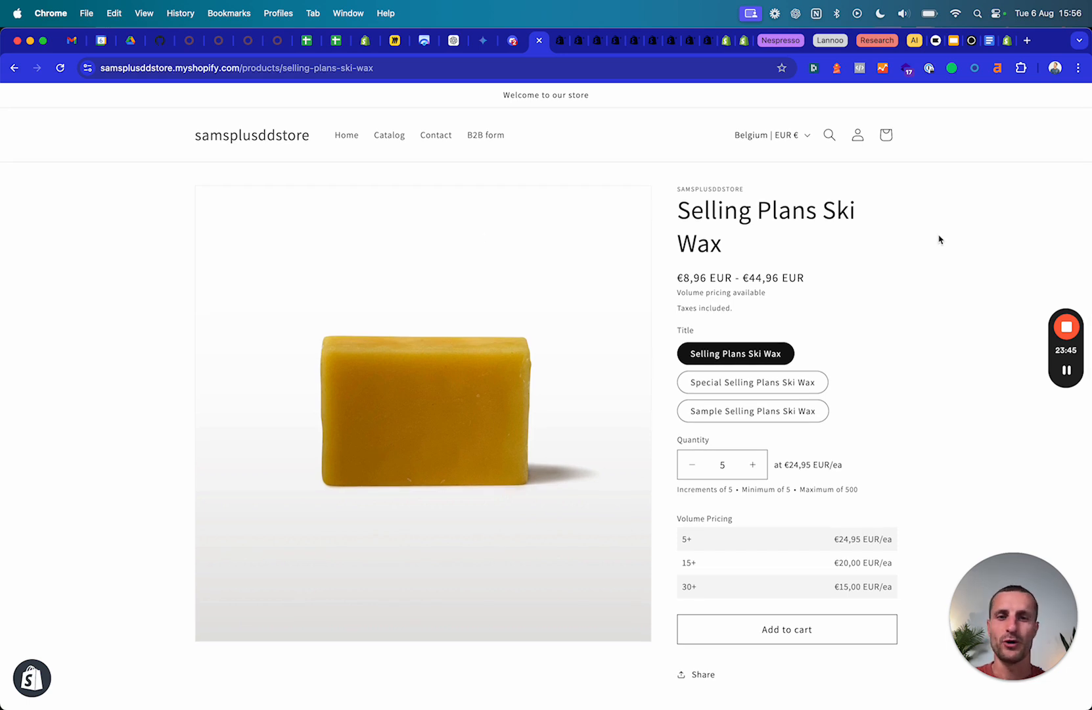
mouse_move(1065, 329)
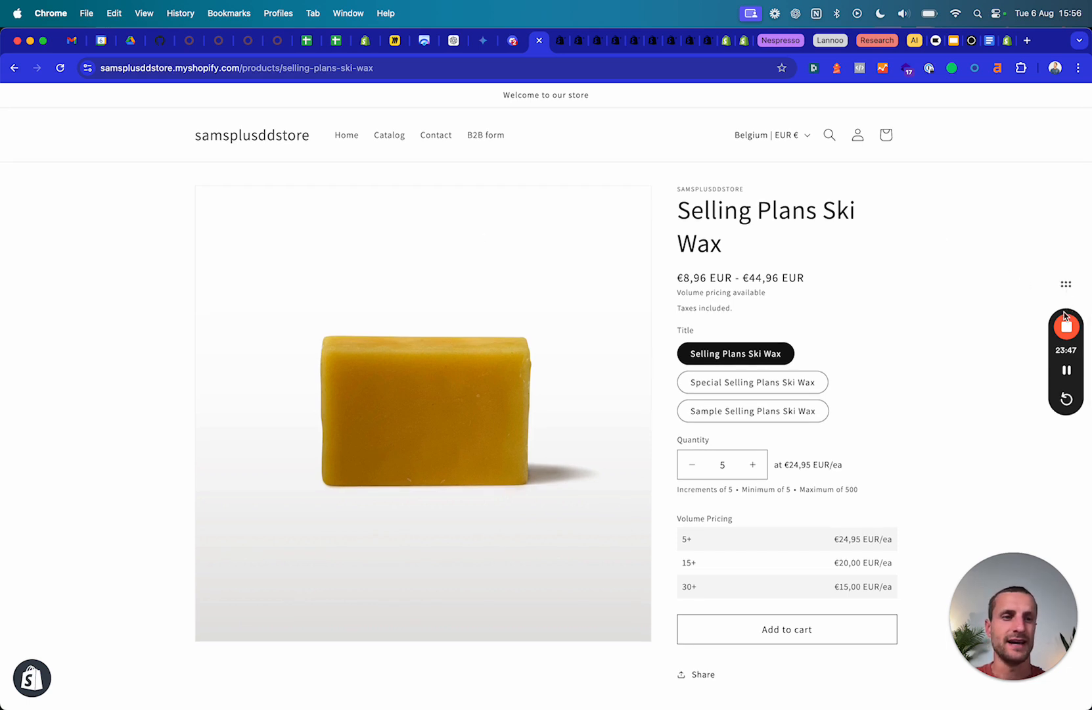